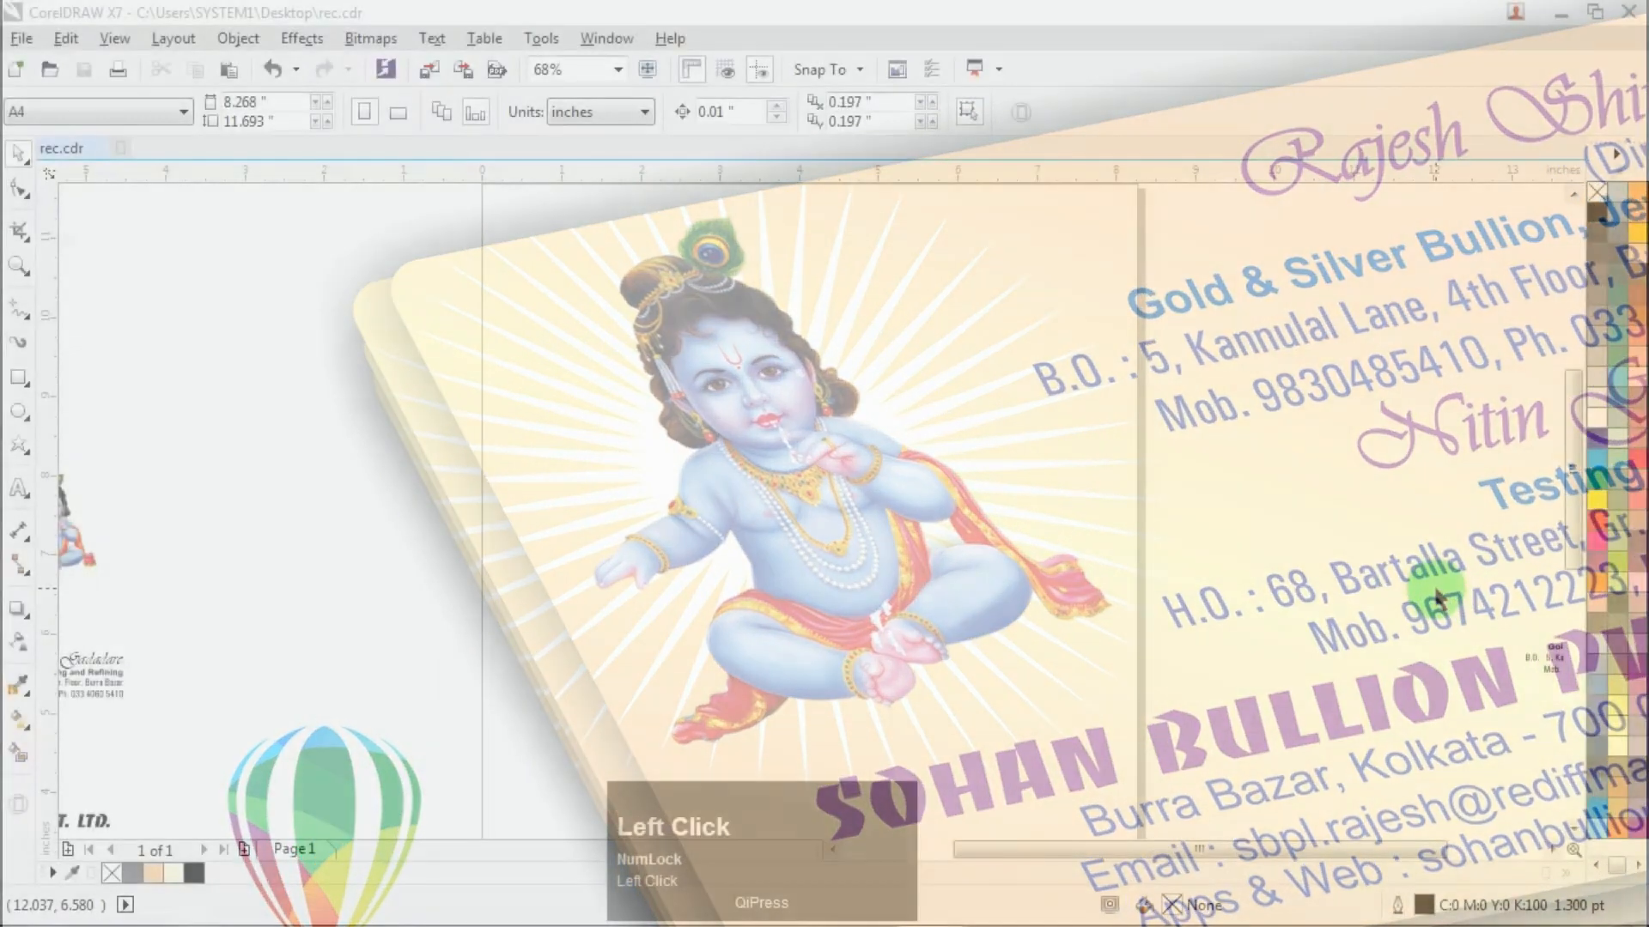
Draw a rectangle about 4.48 by 2.47 inches in the upper middle of the page.
left_click(18, 380)
left_click_drag(604, 352, 959, 547)
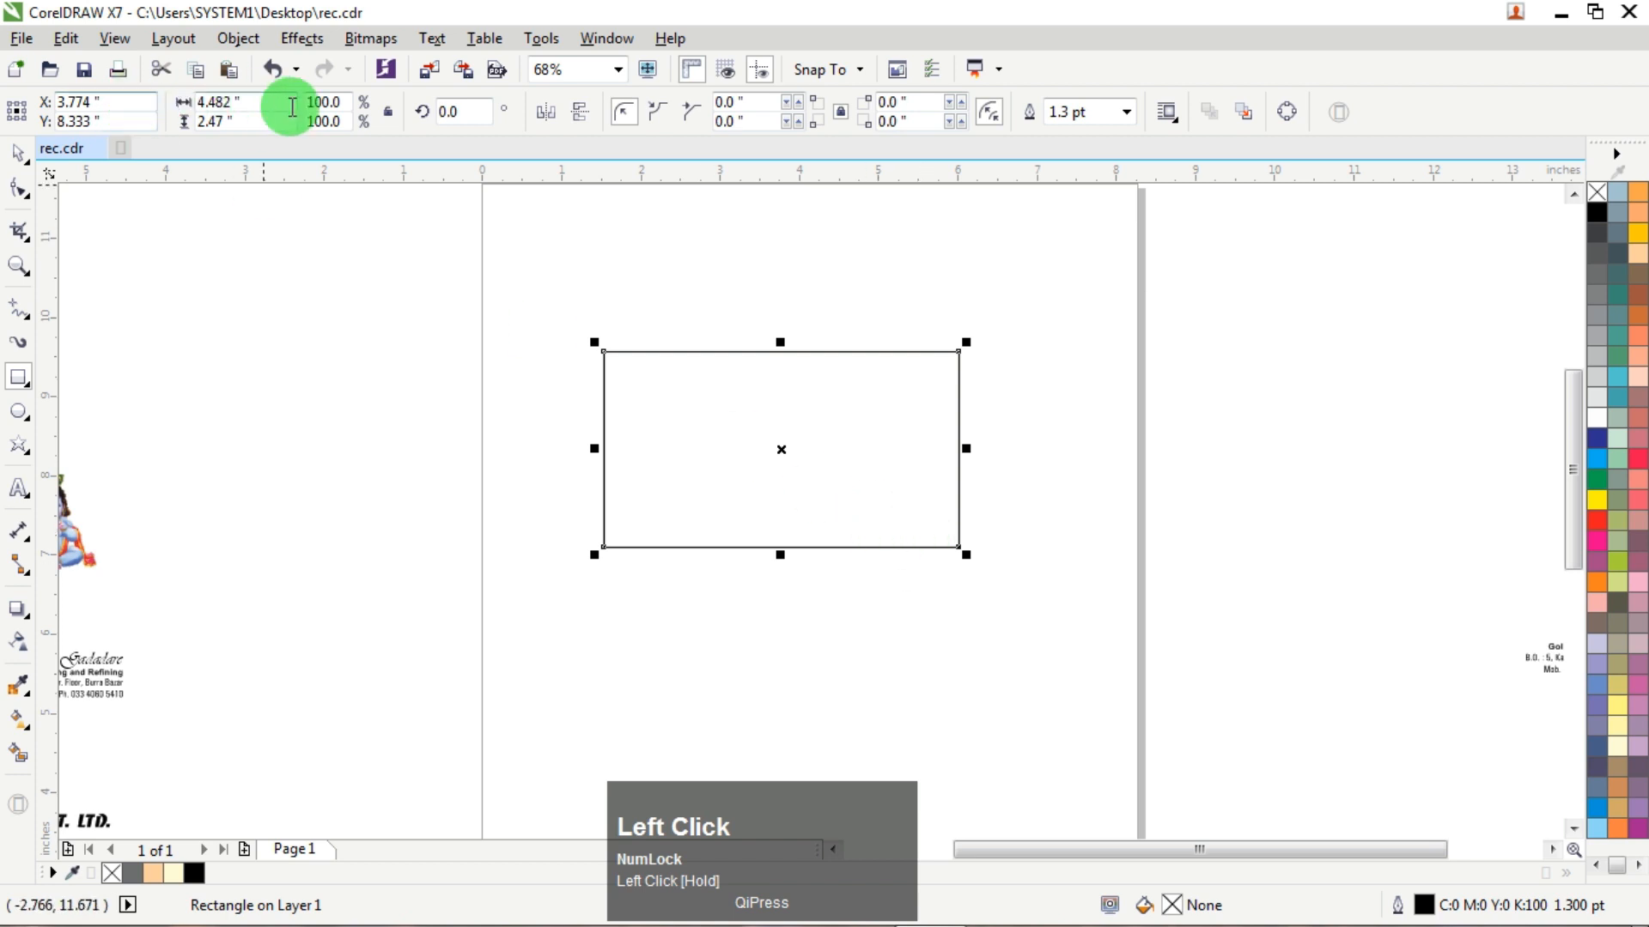
left_click(19, 157)
Switch the document's measurement units to millimeters.
left_click(276, 261)
left_click(600, 114)
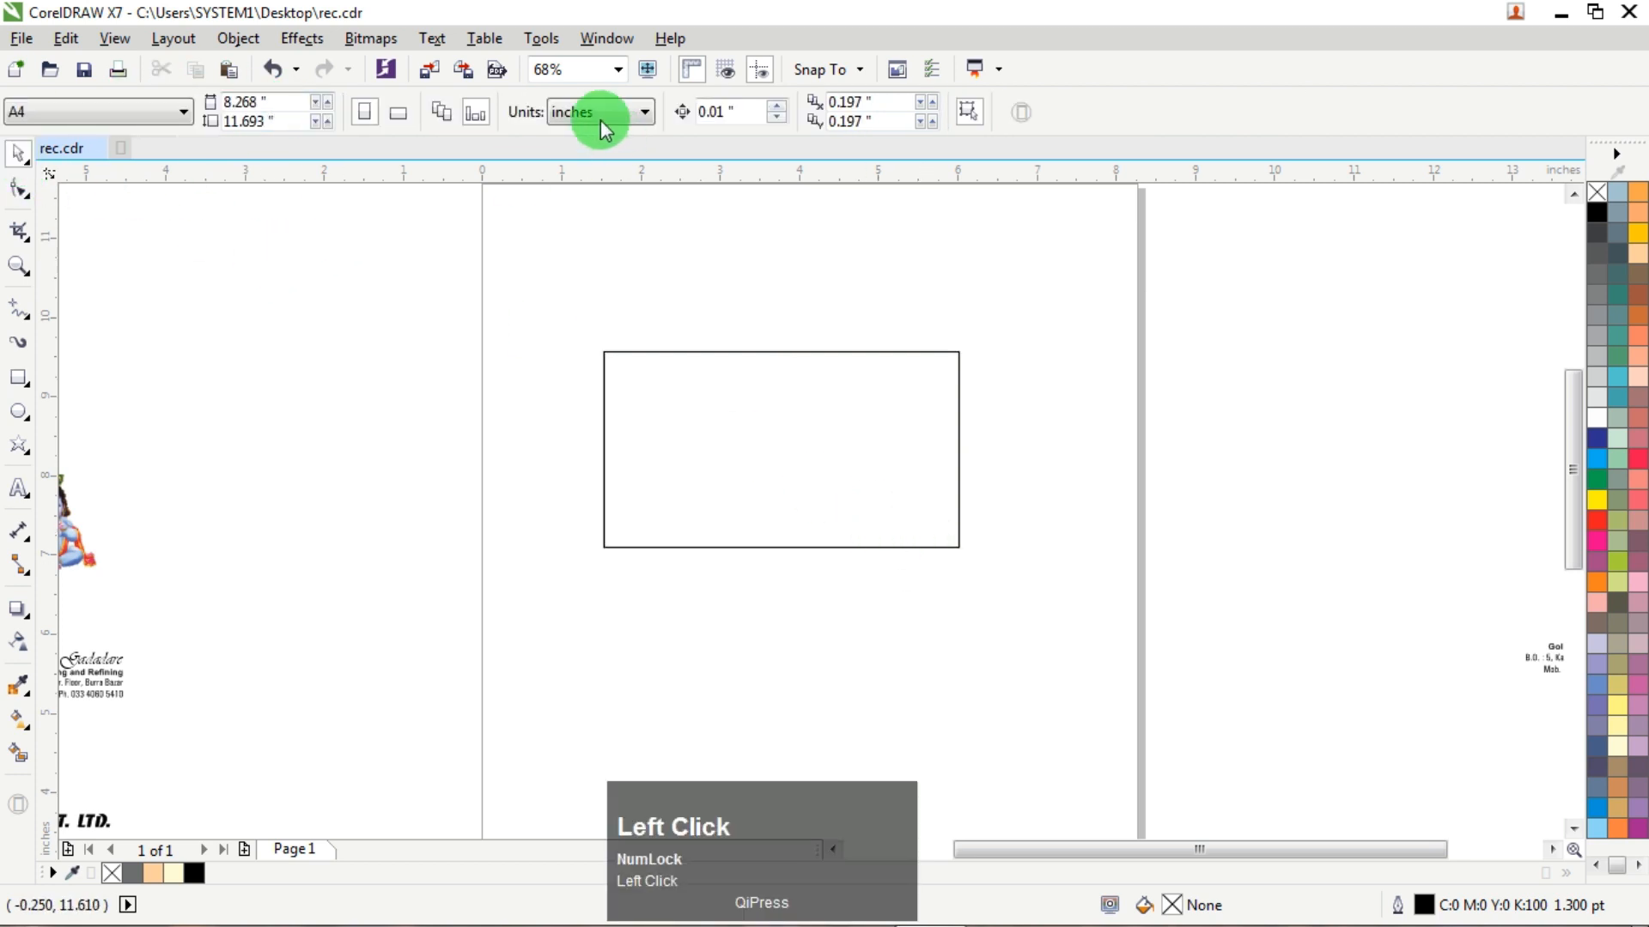
left_click(590, 163)
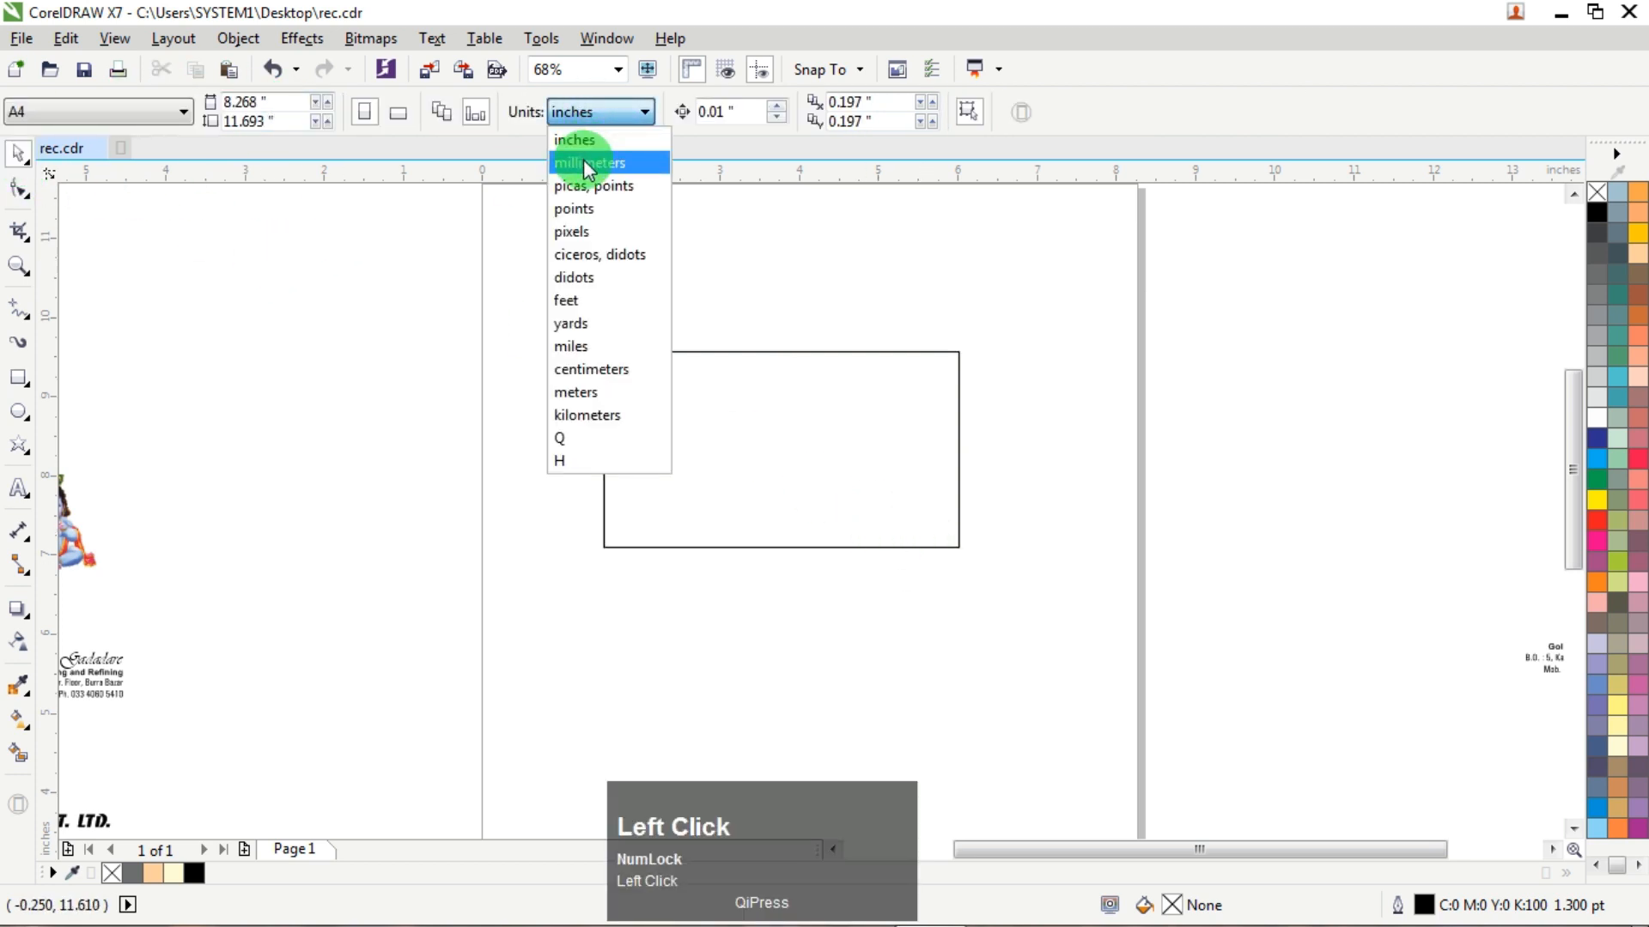
Resize the rectangle to 88 mm wide and 54 mm high.
left_click(736, 412)
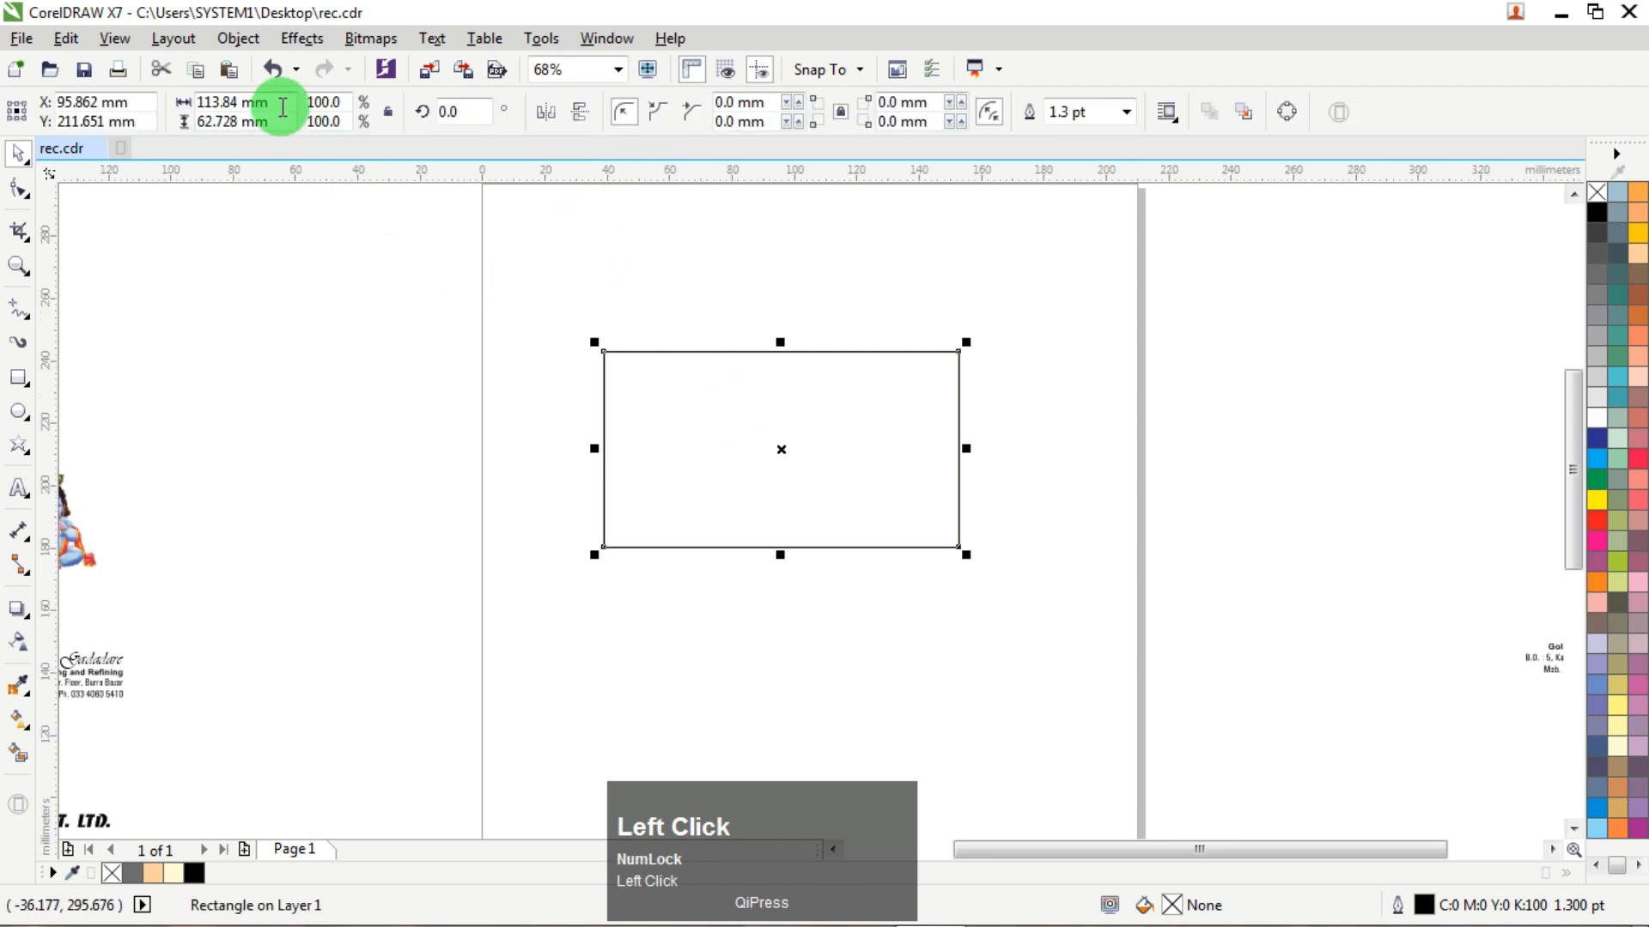
left_click_drag(283, 107, 165, 99)
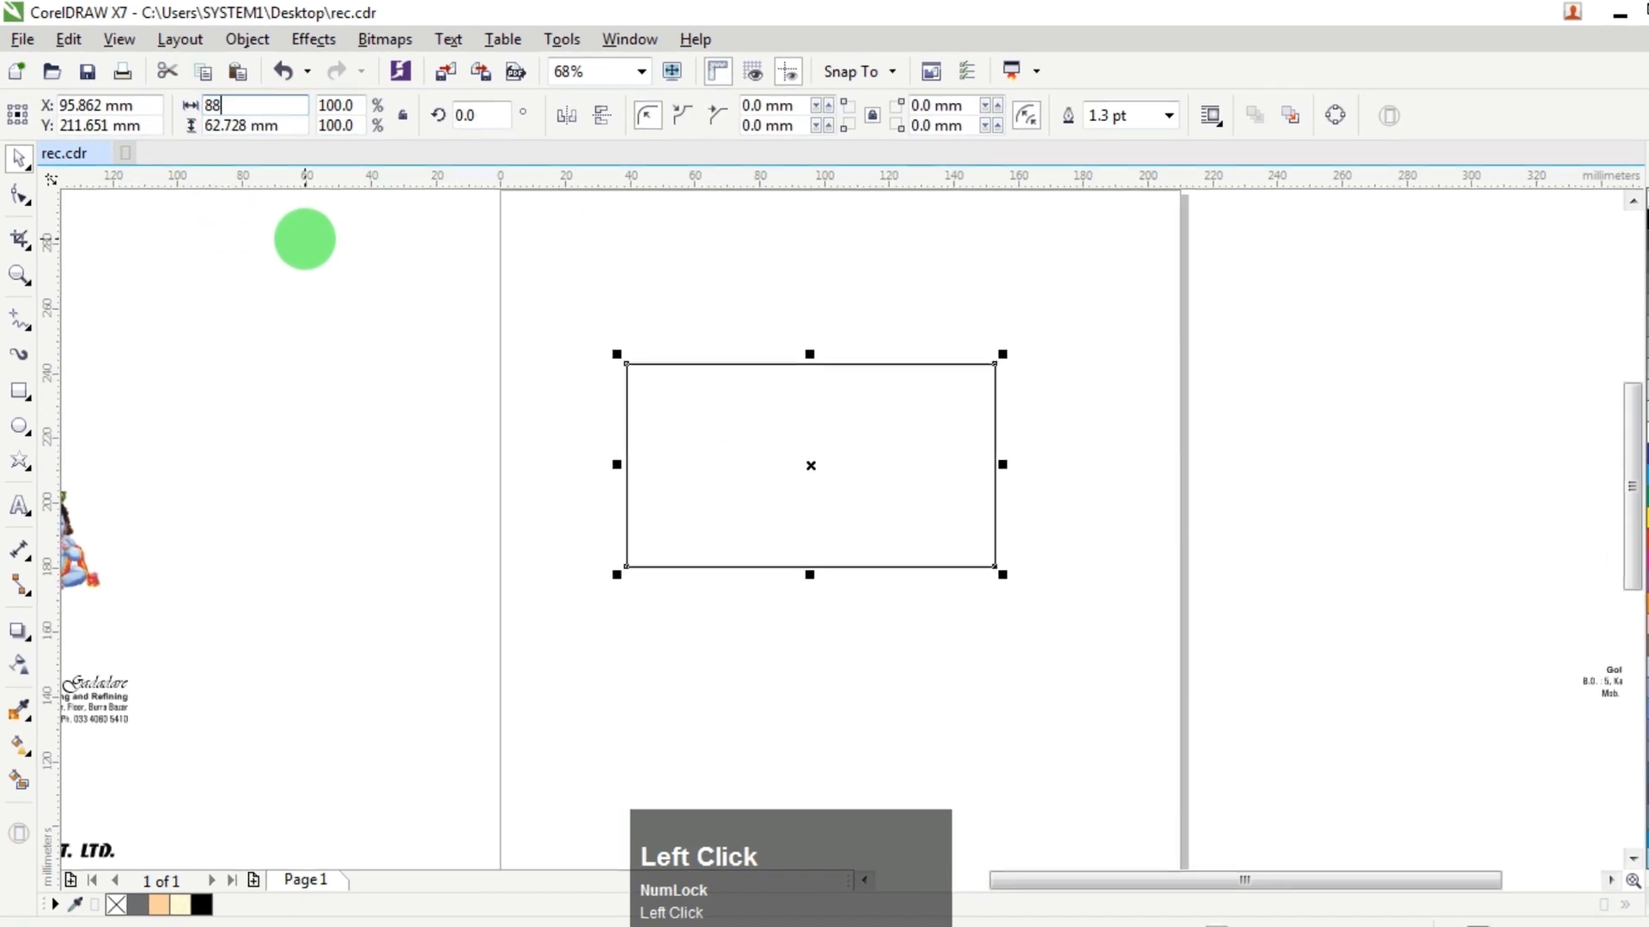
type("88")
key("Tab")
type("54")
key("Return")
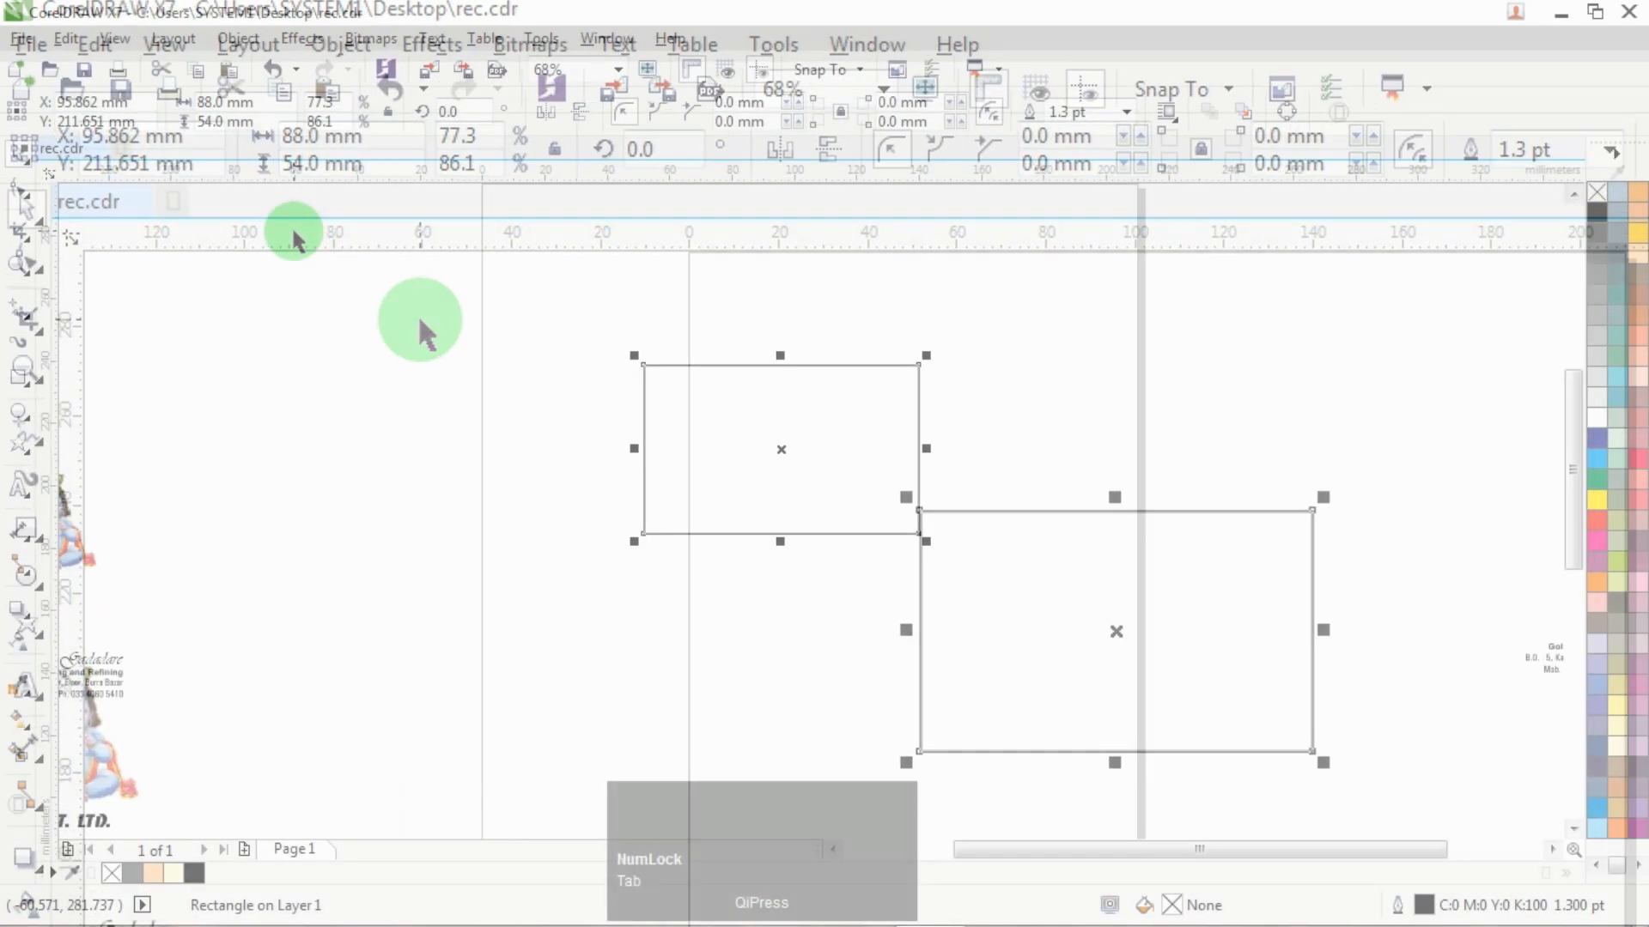
Fill the rectangle with peach (C:0 M:20 Y:40 K:0), remove its outline and nudge it slightly up.
left_click(21, 269)
left_click_drag(571, 316, 1001, 604)
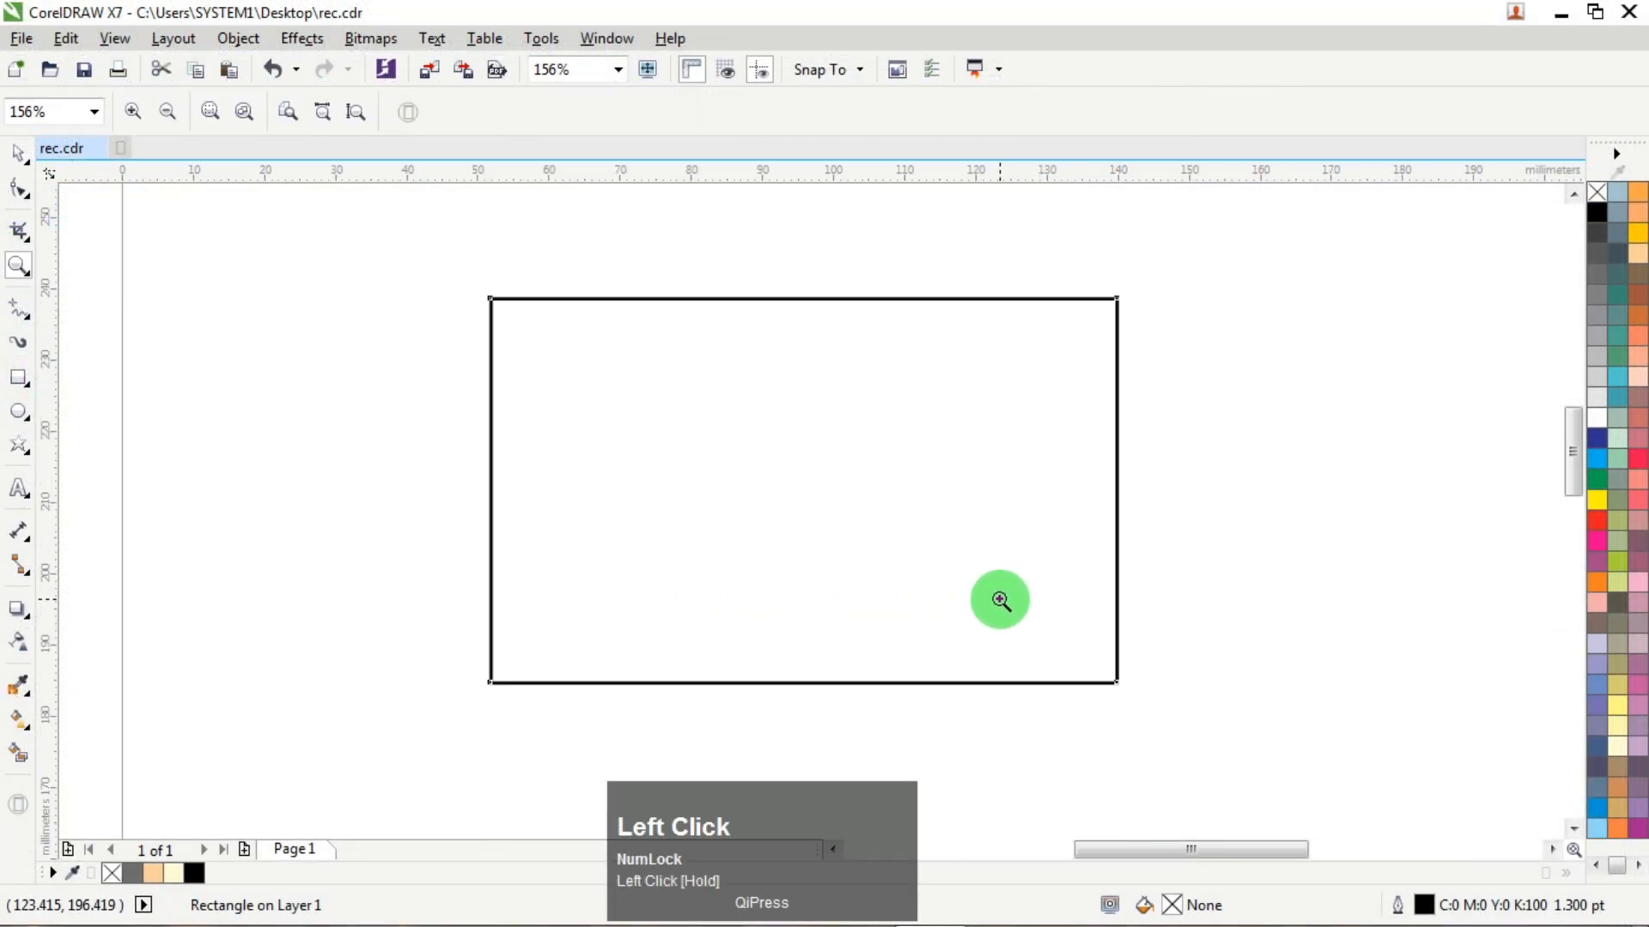
left_click(19, 153)
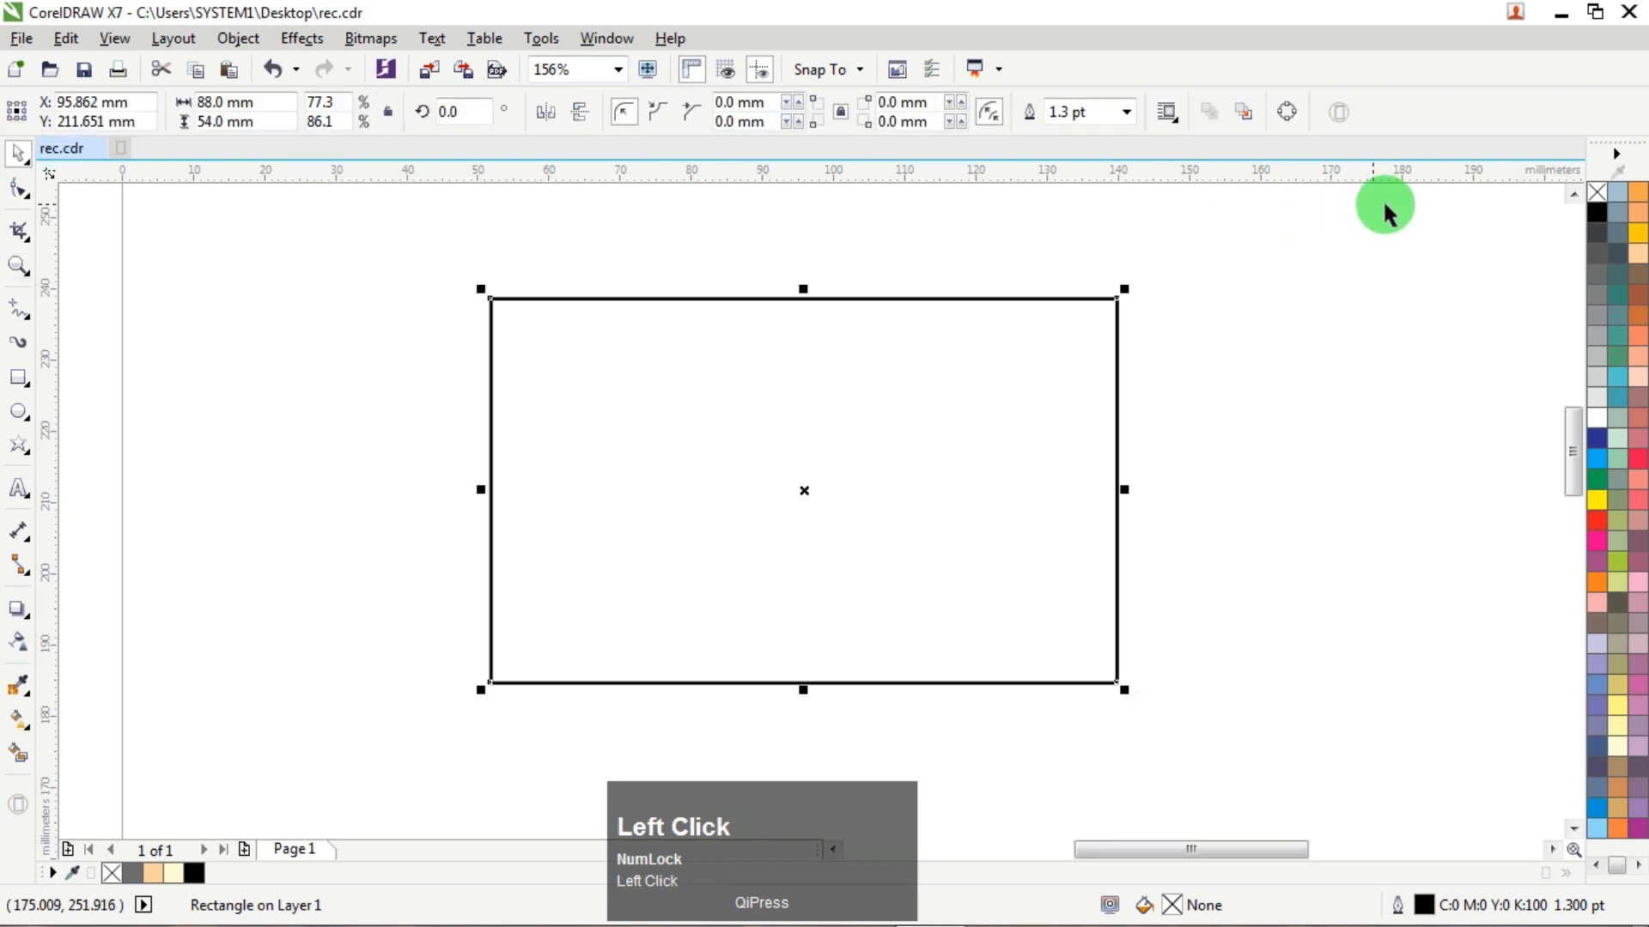
left_click(1639, 257)
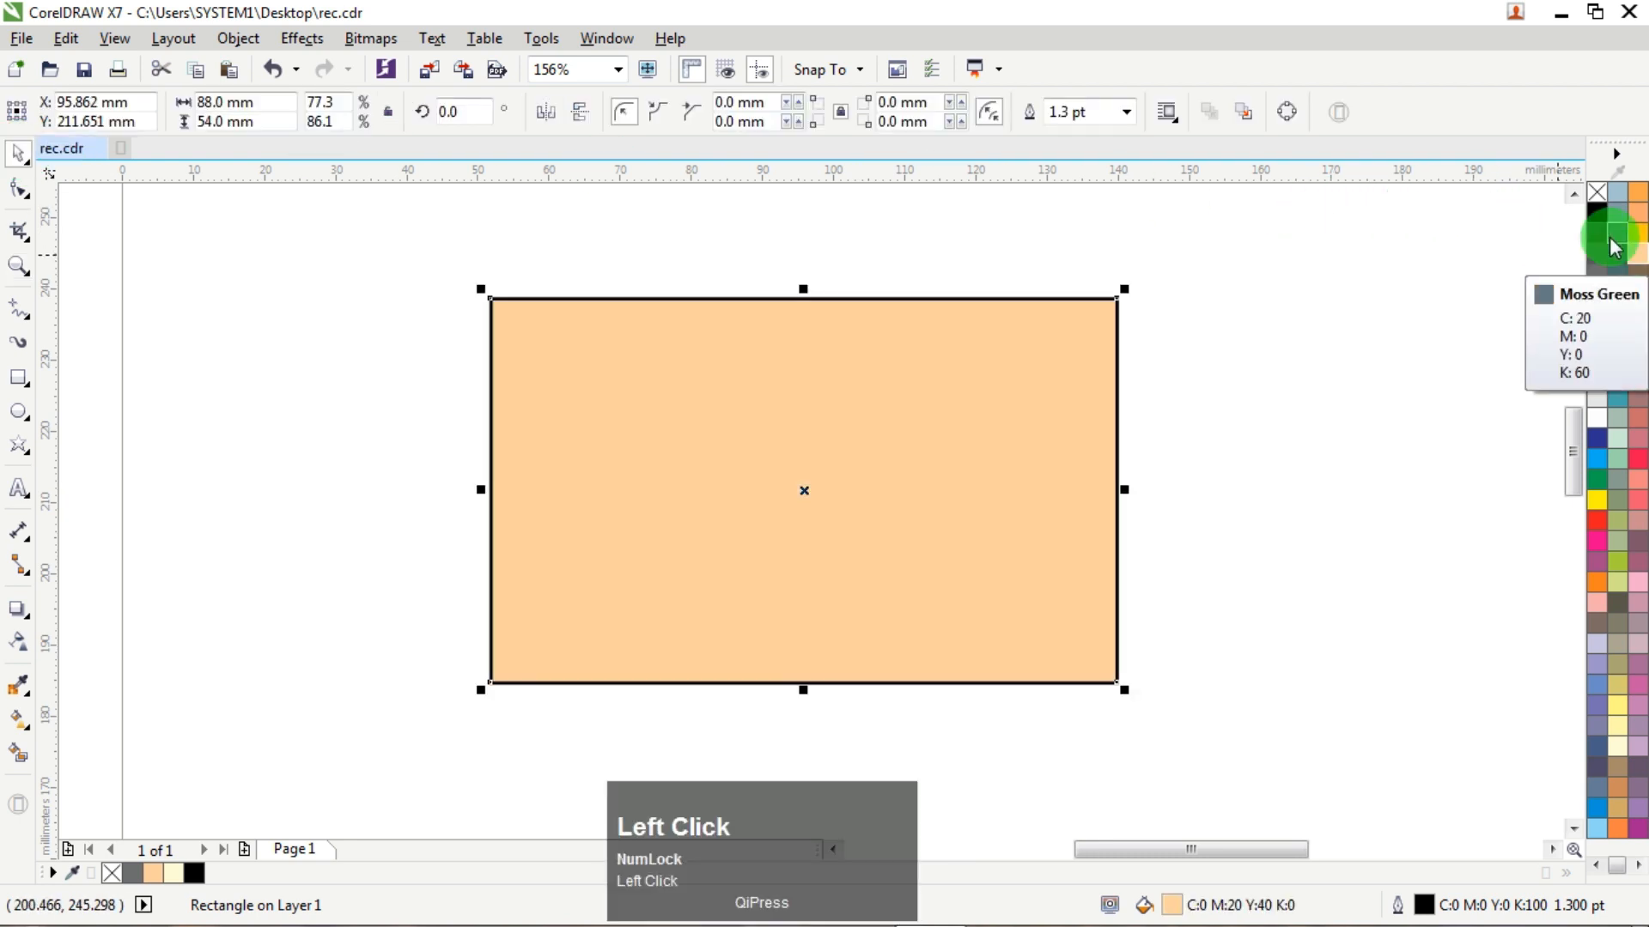
right_click(1595, 194)
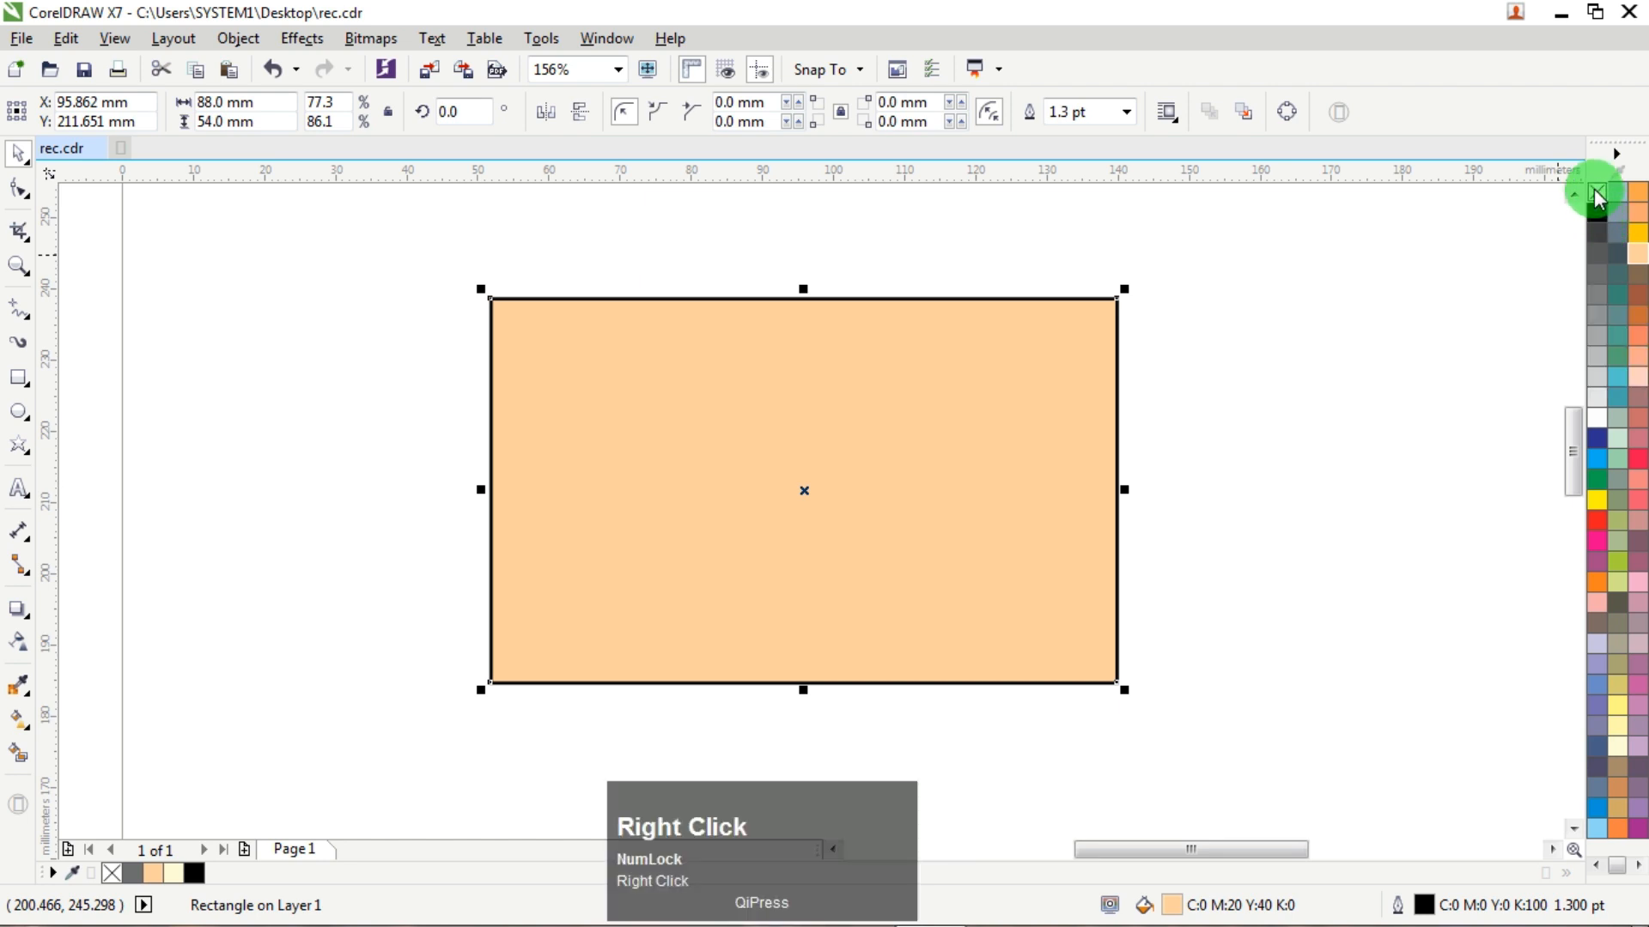
left_click(1223, 283)
left_click_drag(879, 408, 885, 391)
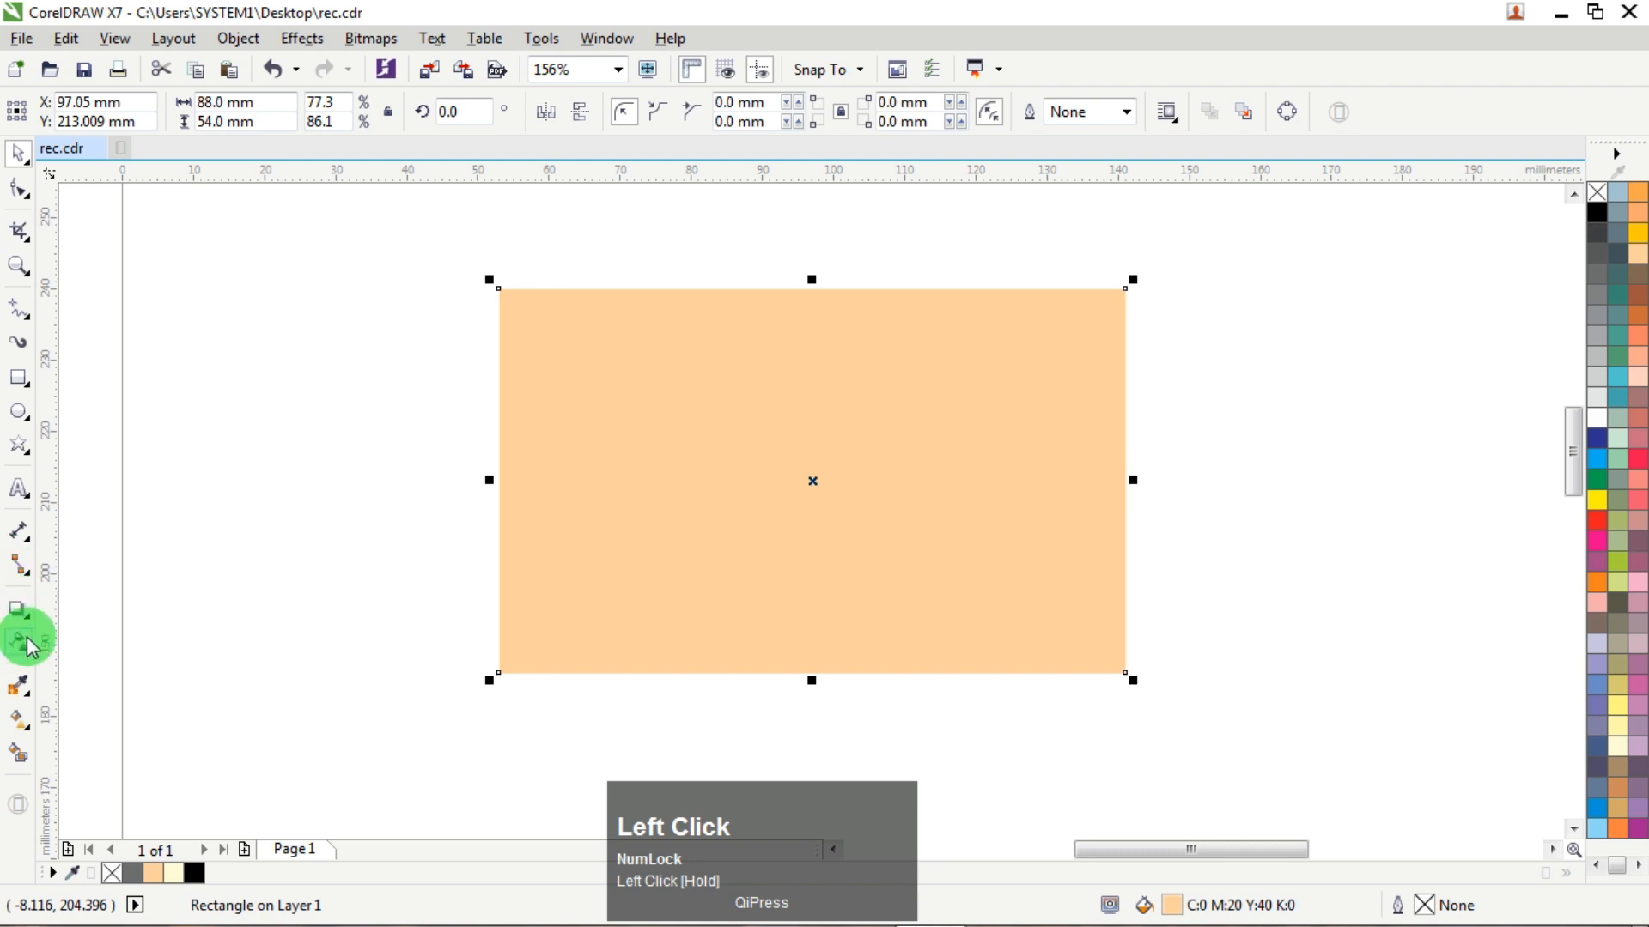
Apply a linear fountain fill running from the rectangle's upper right to its lower left, with peach at both ends.
left_click(19, 719)
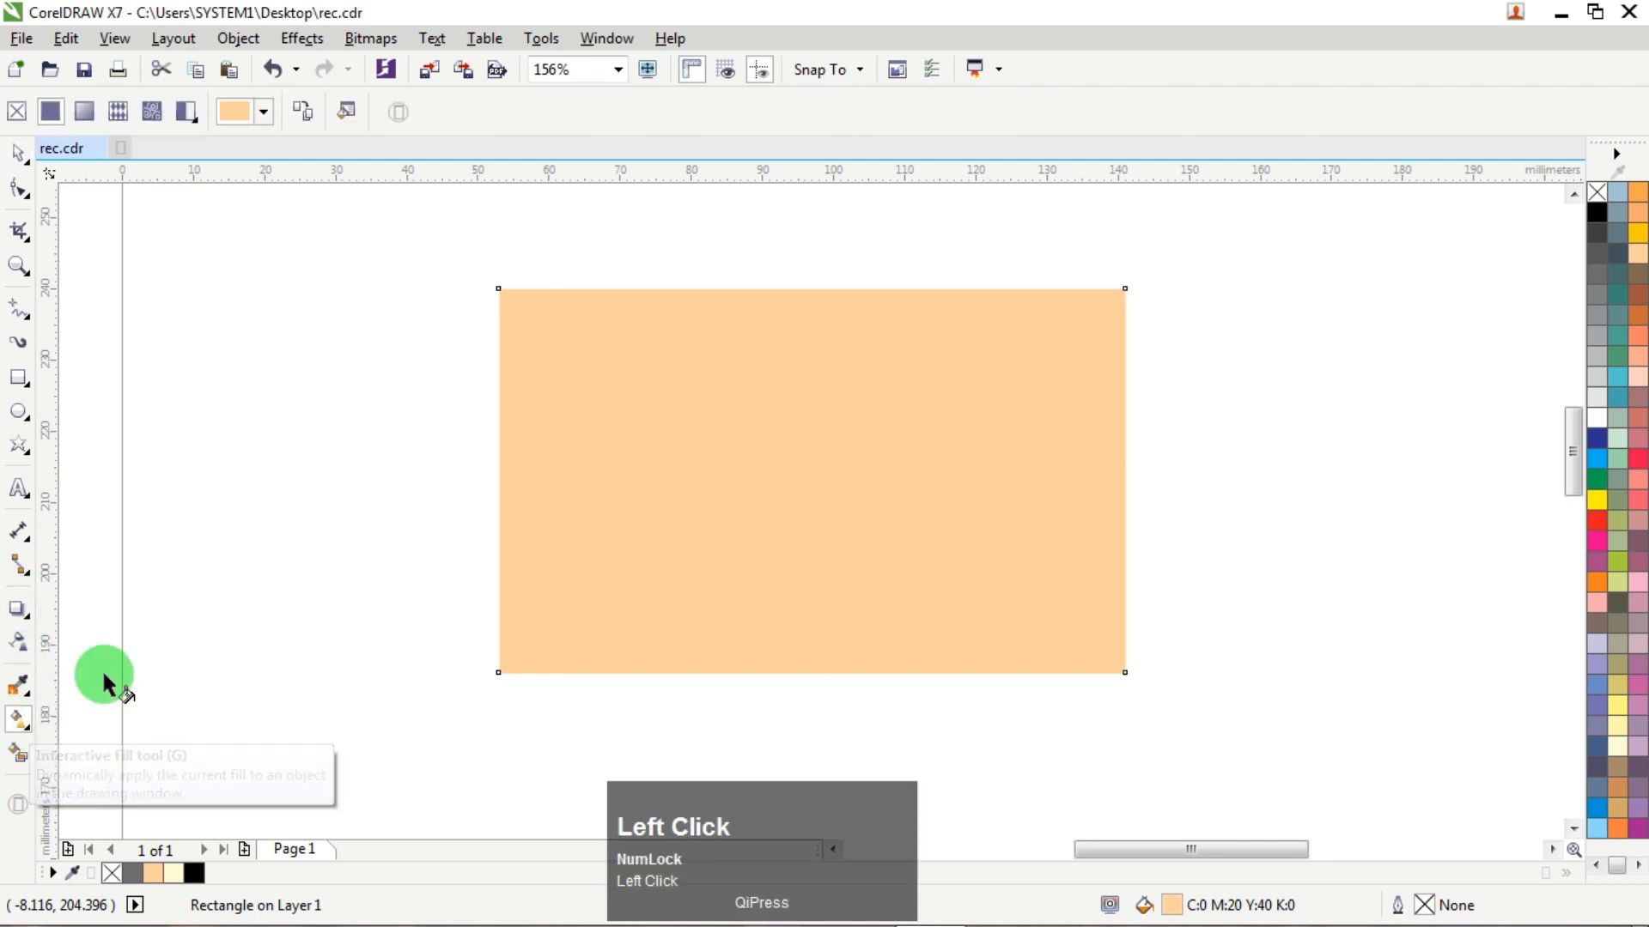
left_click_drag(1022, 302, 714, 563)
left_click_drag(603, 648, 603, 648)
left_click(167, 845)
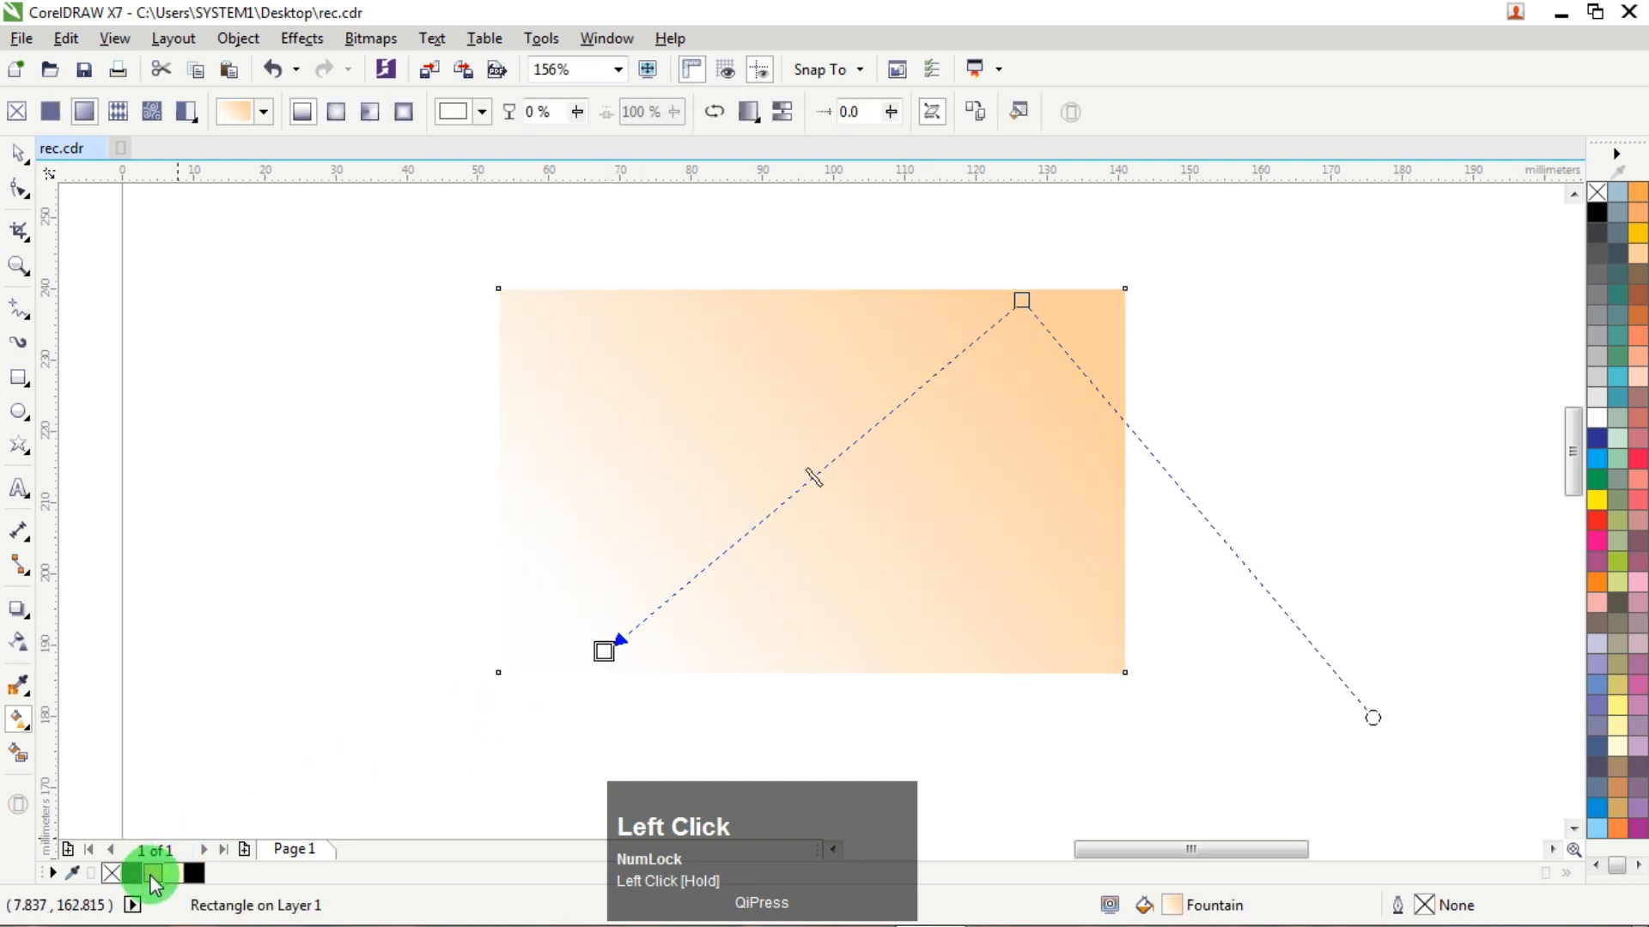
left_click_drag(155, 884, 618, 628)
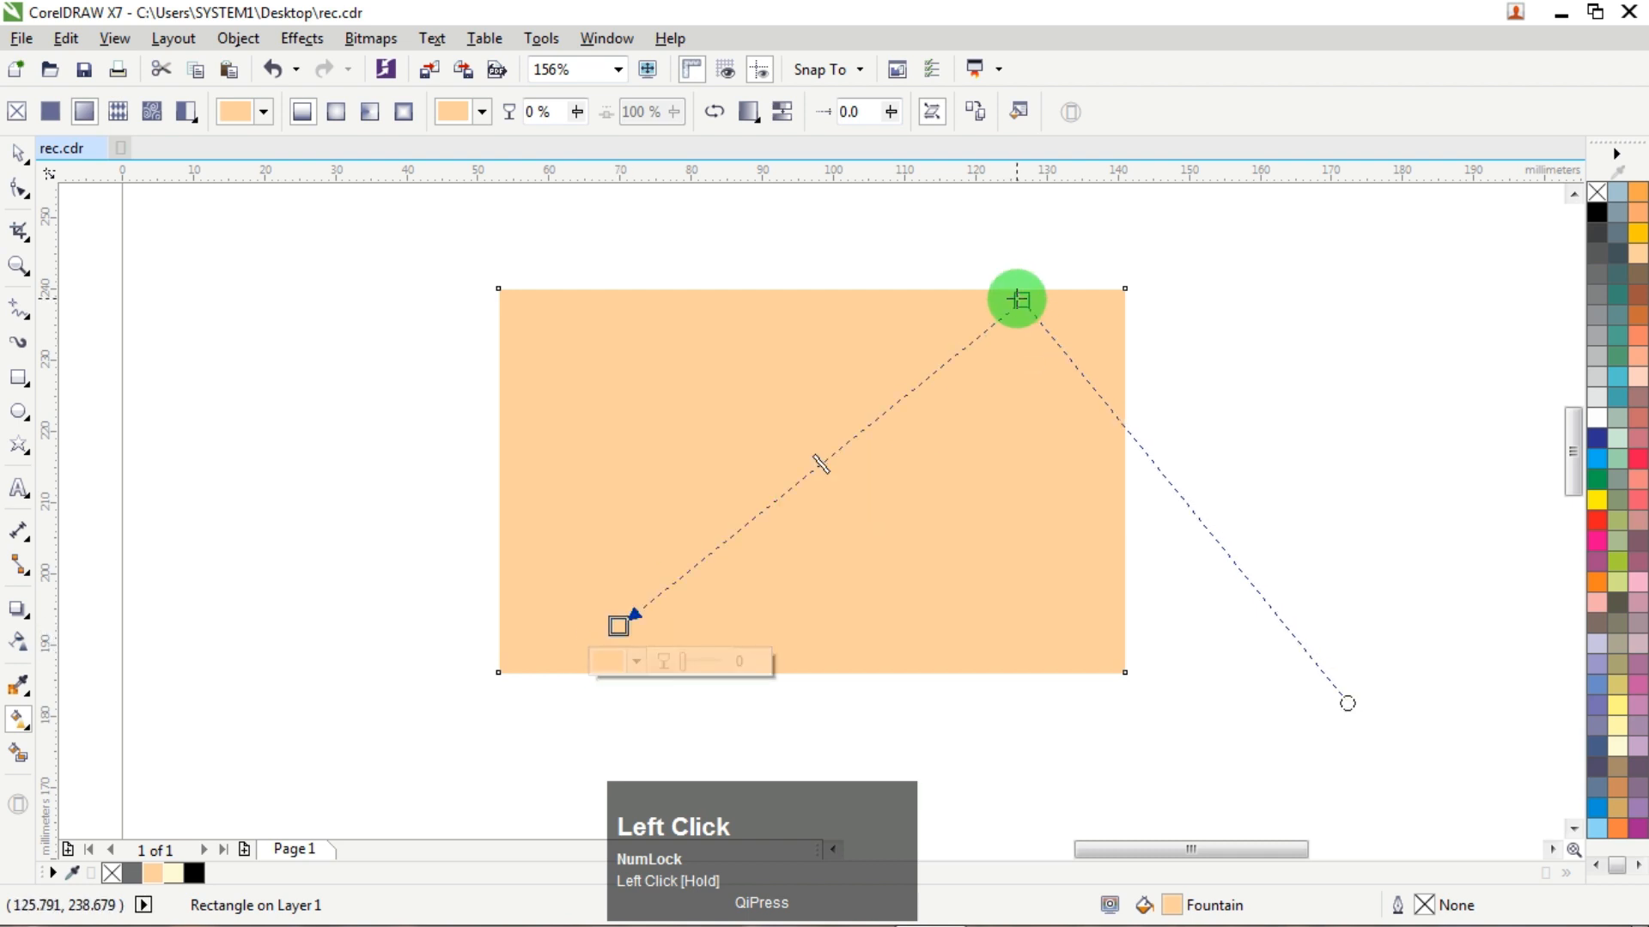
left_click_drag(1019, 300, 958, 337)
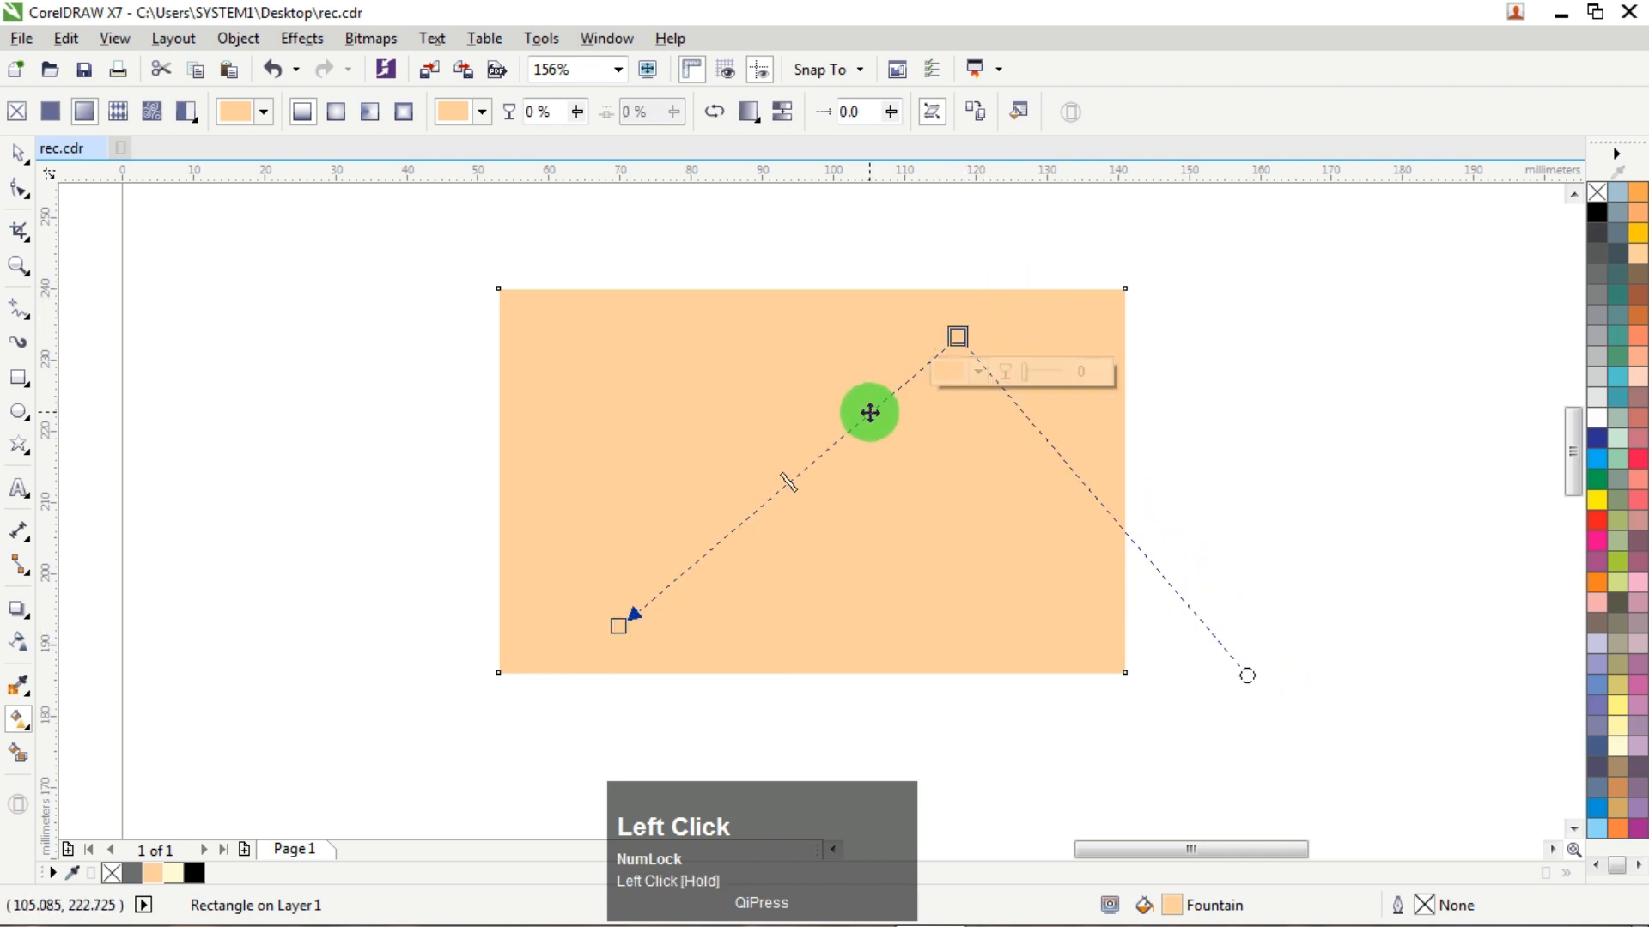
Add a pale yellow color stop near the middle of the rectangle's fountain fill.
left_click_drag(790, 480, 802, 469)
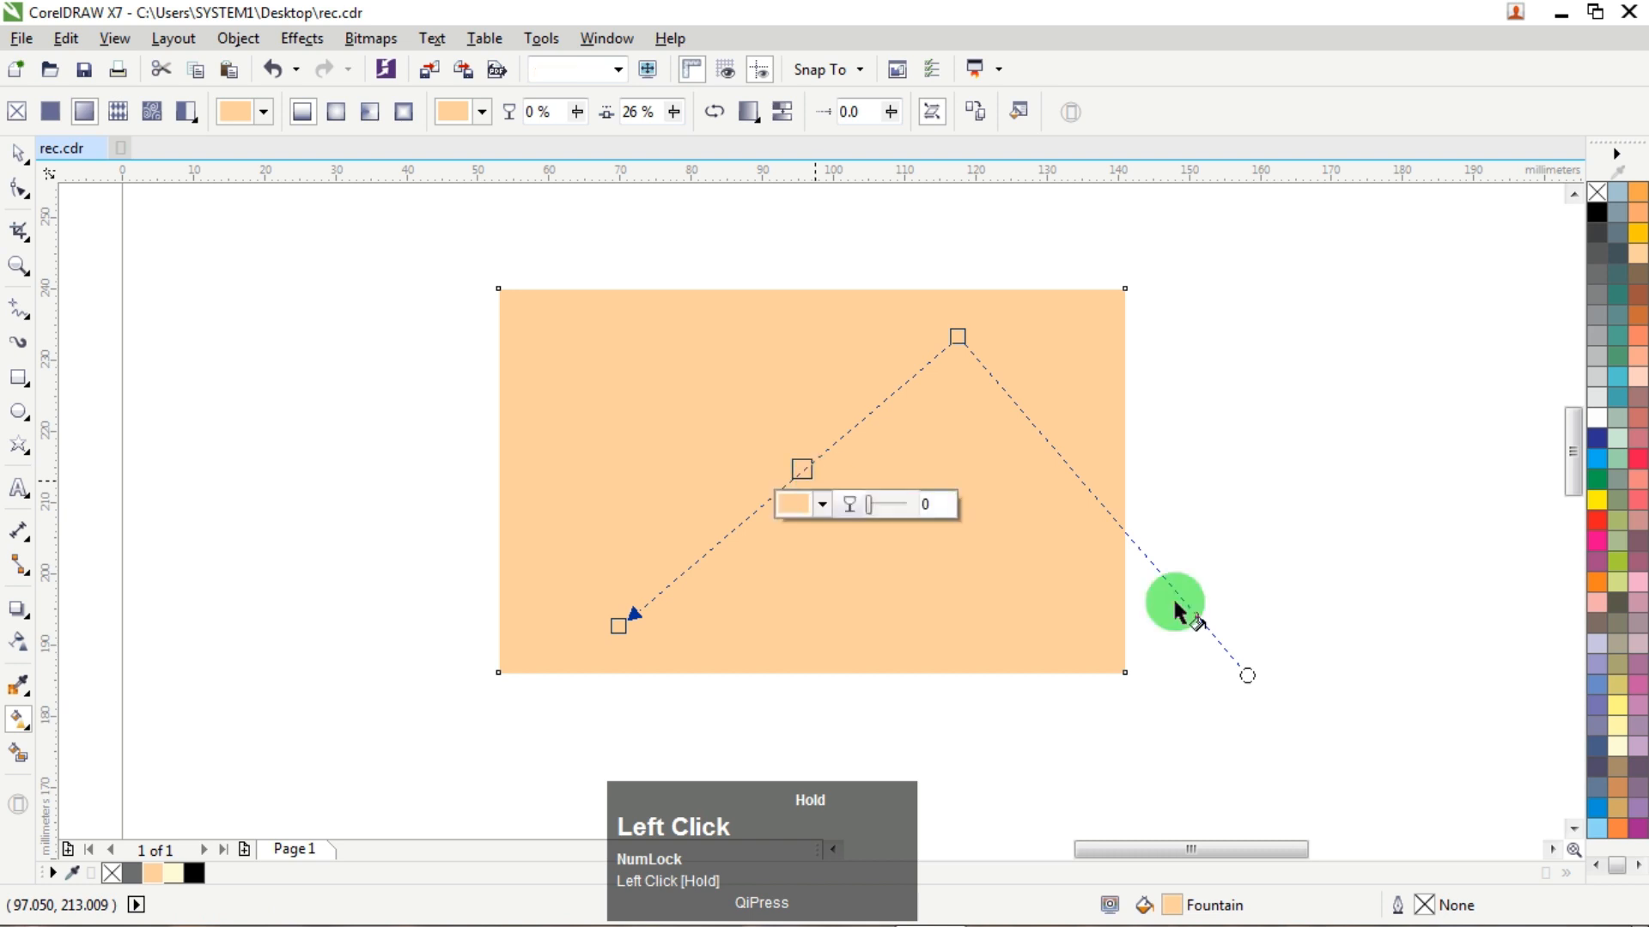
left_click_drag(1623, 730, 1226, 681)
left_click(1009, 369)
left_click(959, 336)
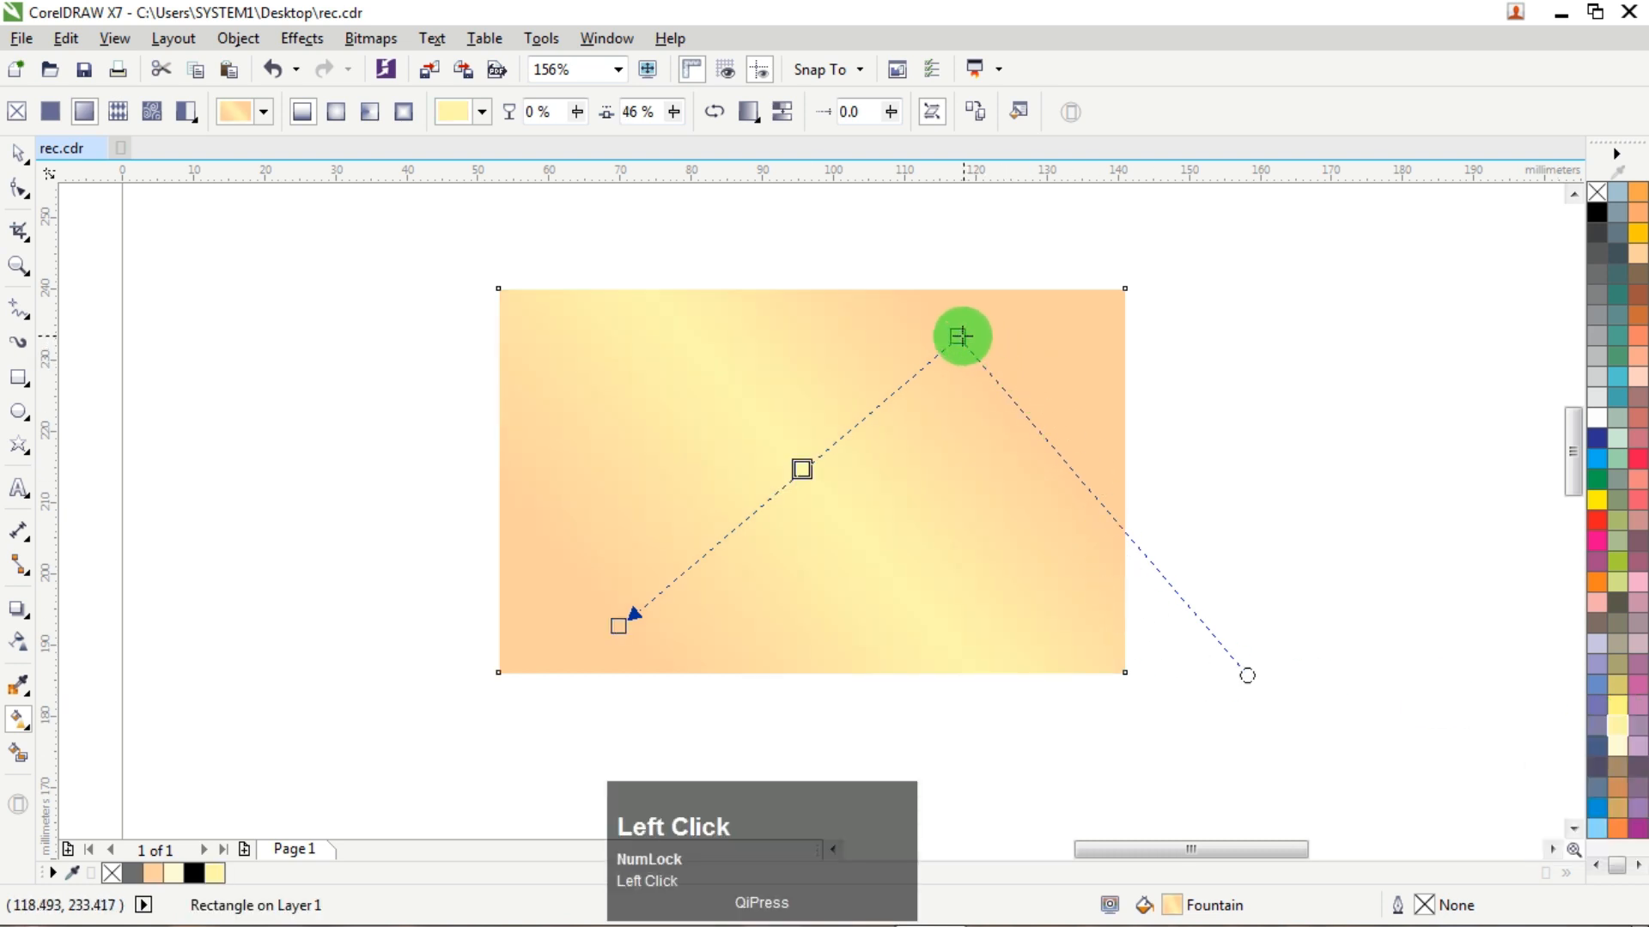
Steepen the fountain fill's direction so the yellow band crosses the card diagonally, and shift the yellow stop to about 54%.
left_click_drag(960, 335, 941, 328)
left_click_drag(618, 627, 631, 638)
left_click_drag(942, 328, 834, 335)
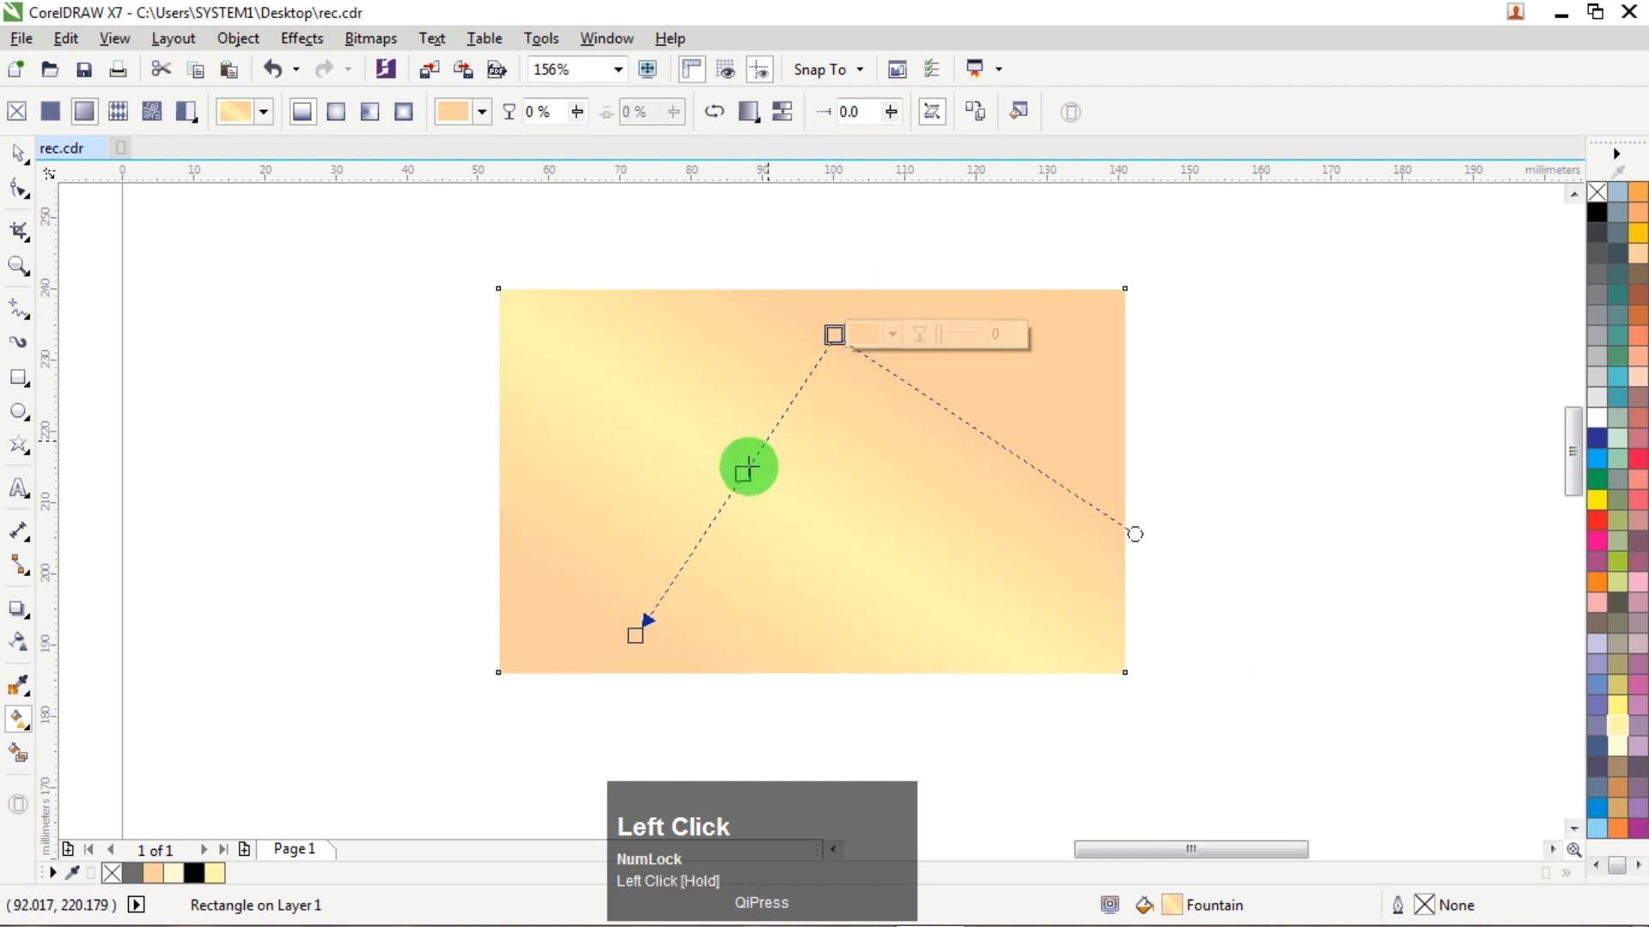
mouse_move(742, 474)
left_mouse_down()
mouse_move(726, 497)
mouse_move(736, 486)
left_mouse_up()
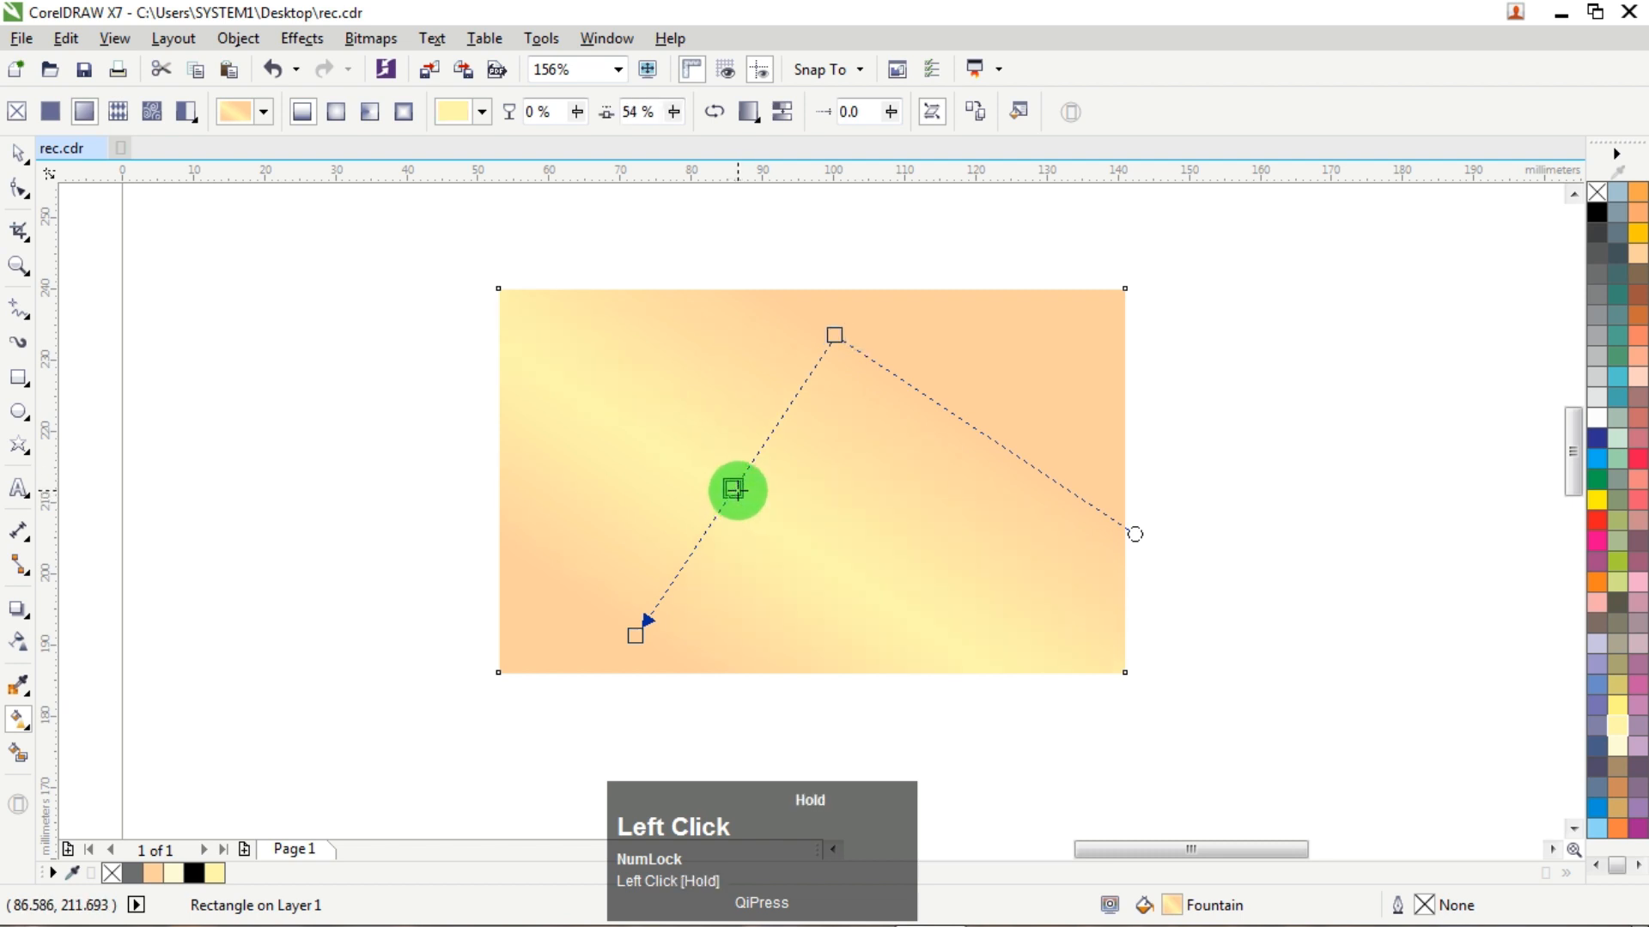
left_click_drag(835, 335, 842, 324)
left_click(12, 199)
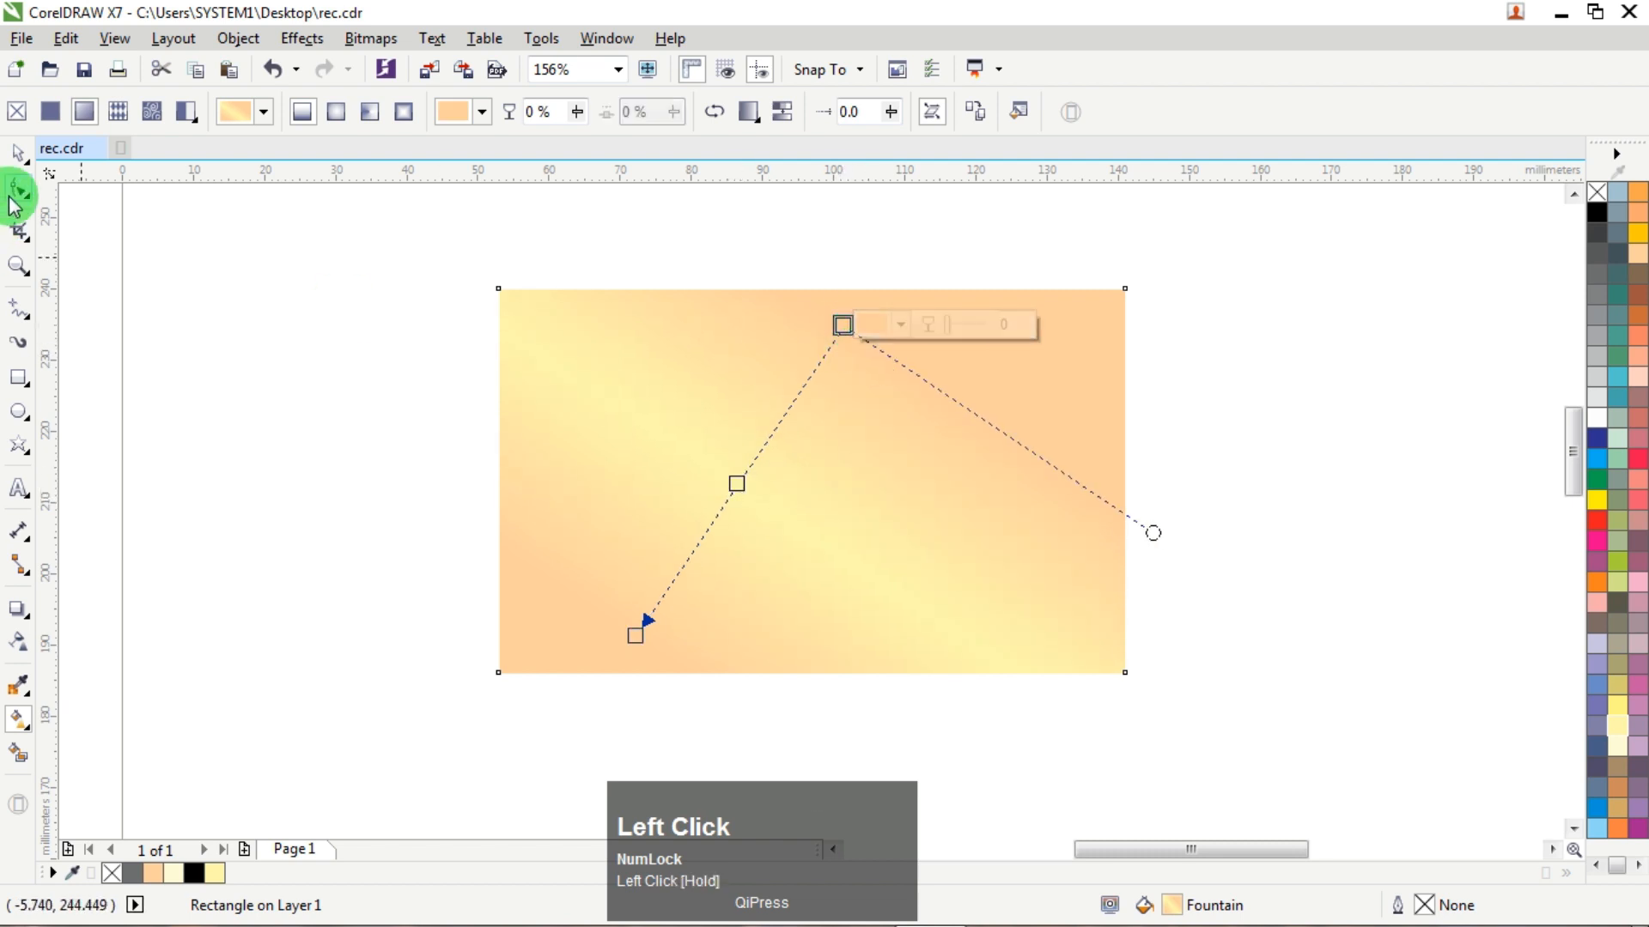
left_click(270, 257)
Send the gradient rectangle to the back of the page.
left_click(726, 354)
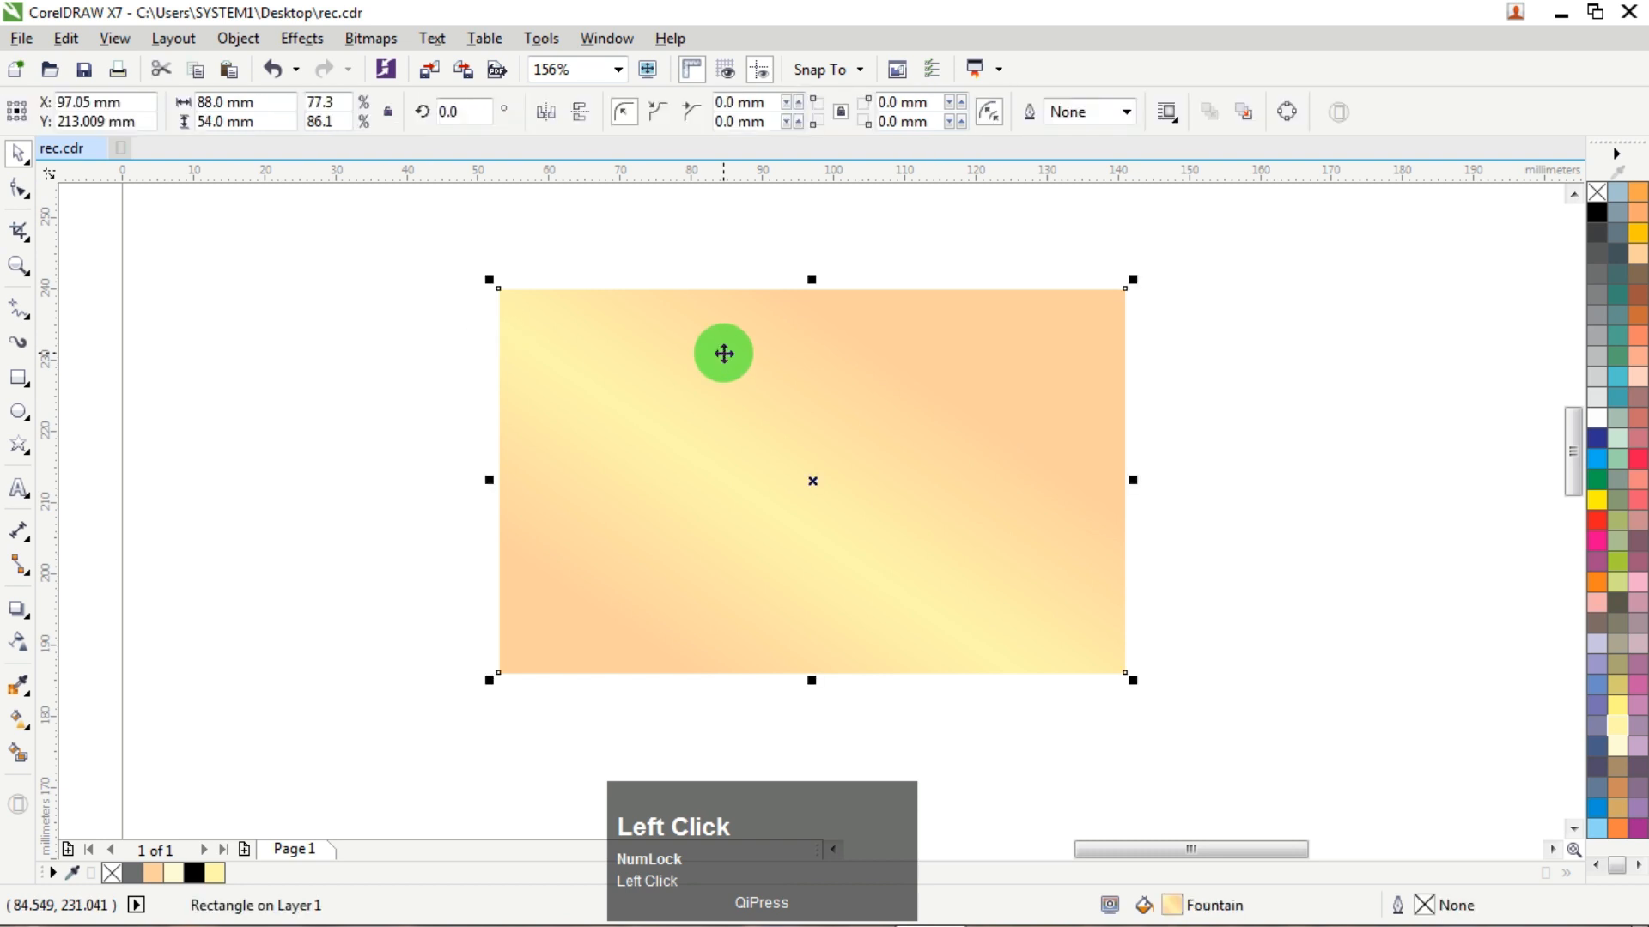
right_click(726, 356)
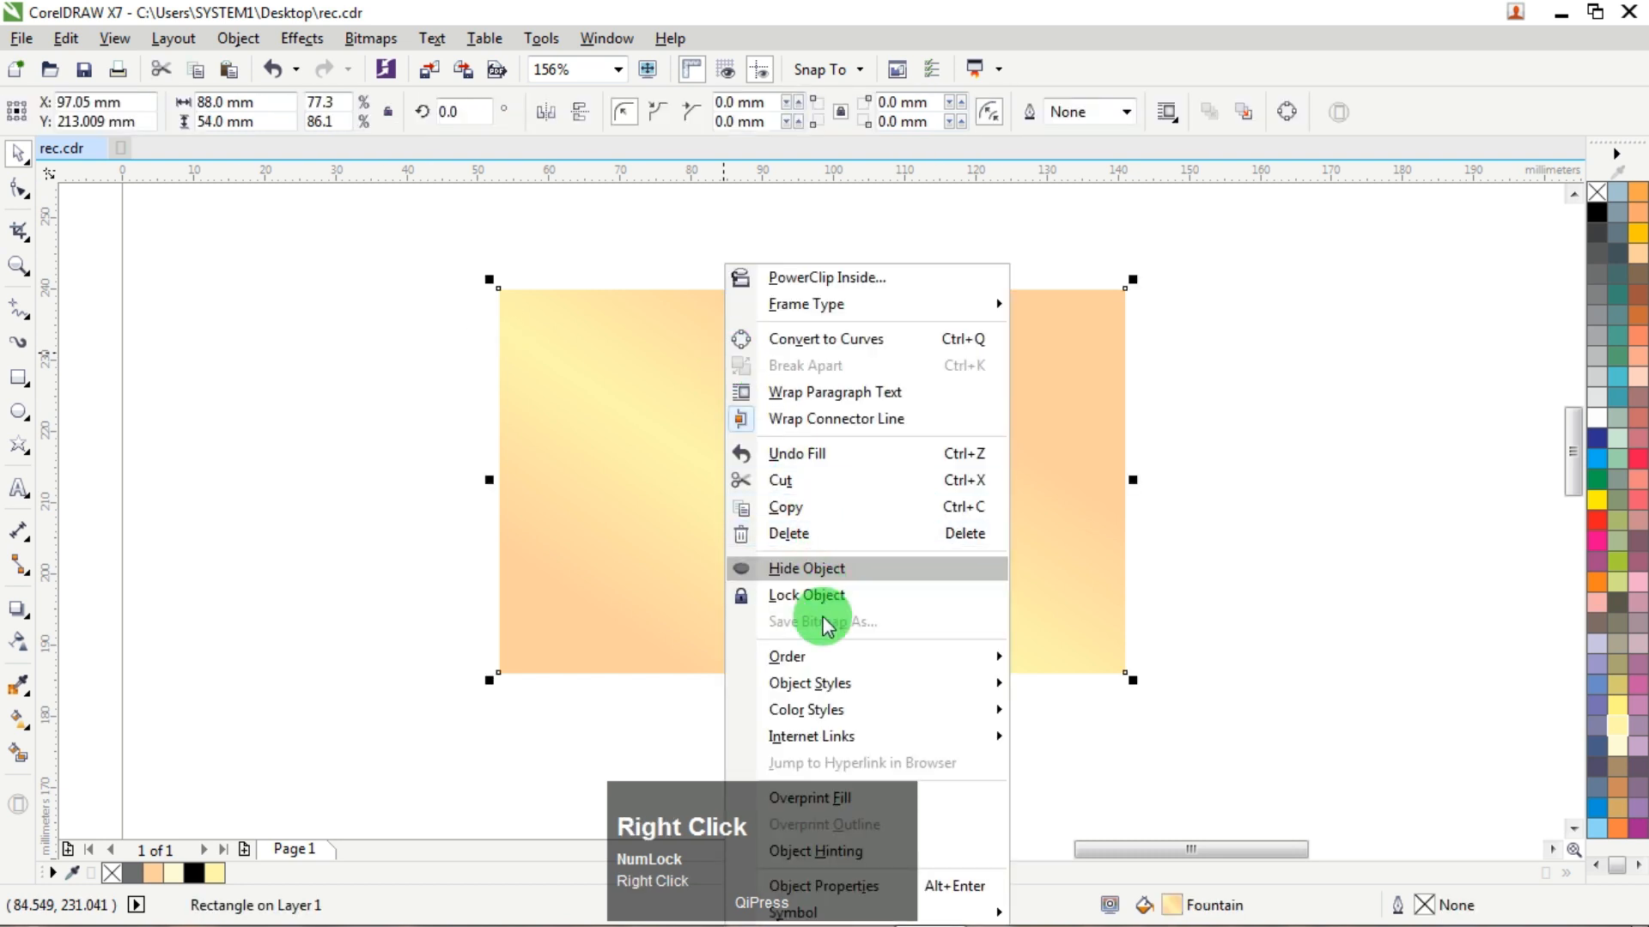
left_click(966, 659)
left_click(1075, 687)
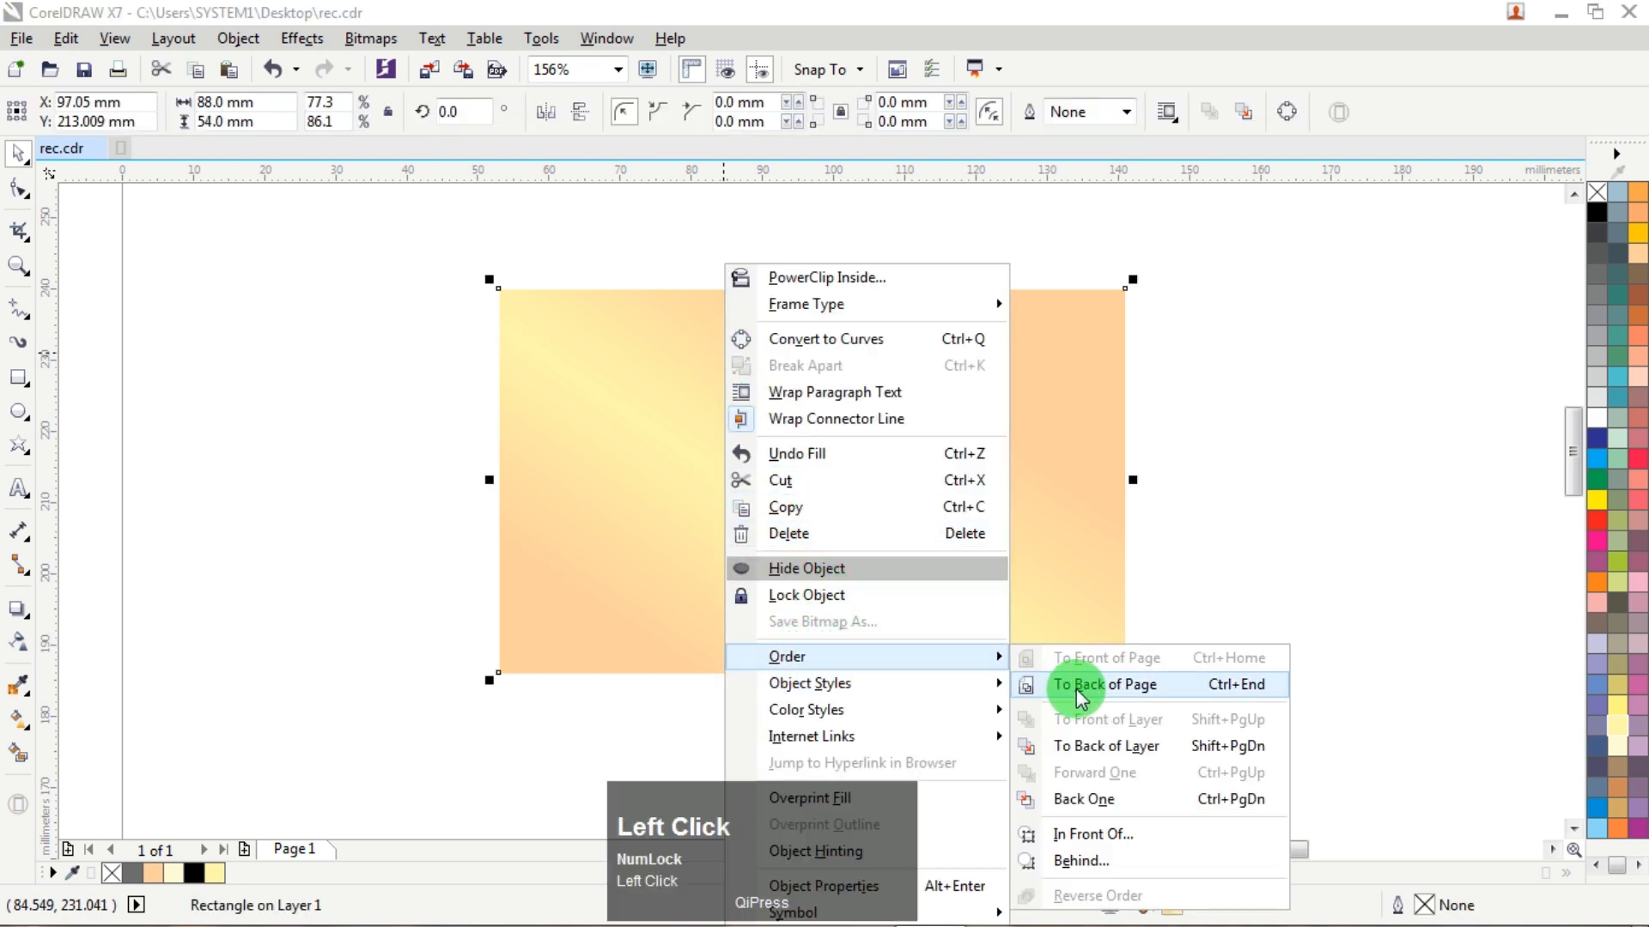
left_click(1317, 479)
Move the Krishna image from beside the page onto the upper-left part of the card.
scroll(1237, 468, "down", 4)
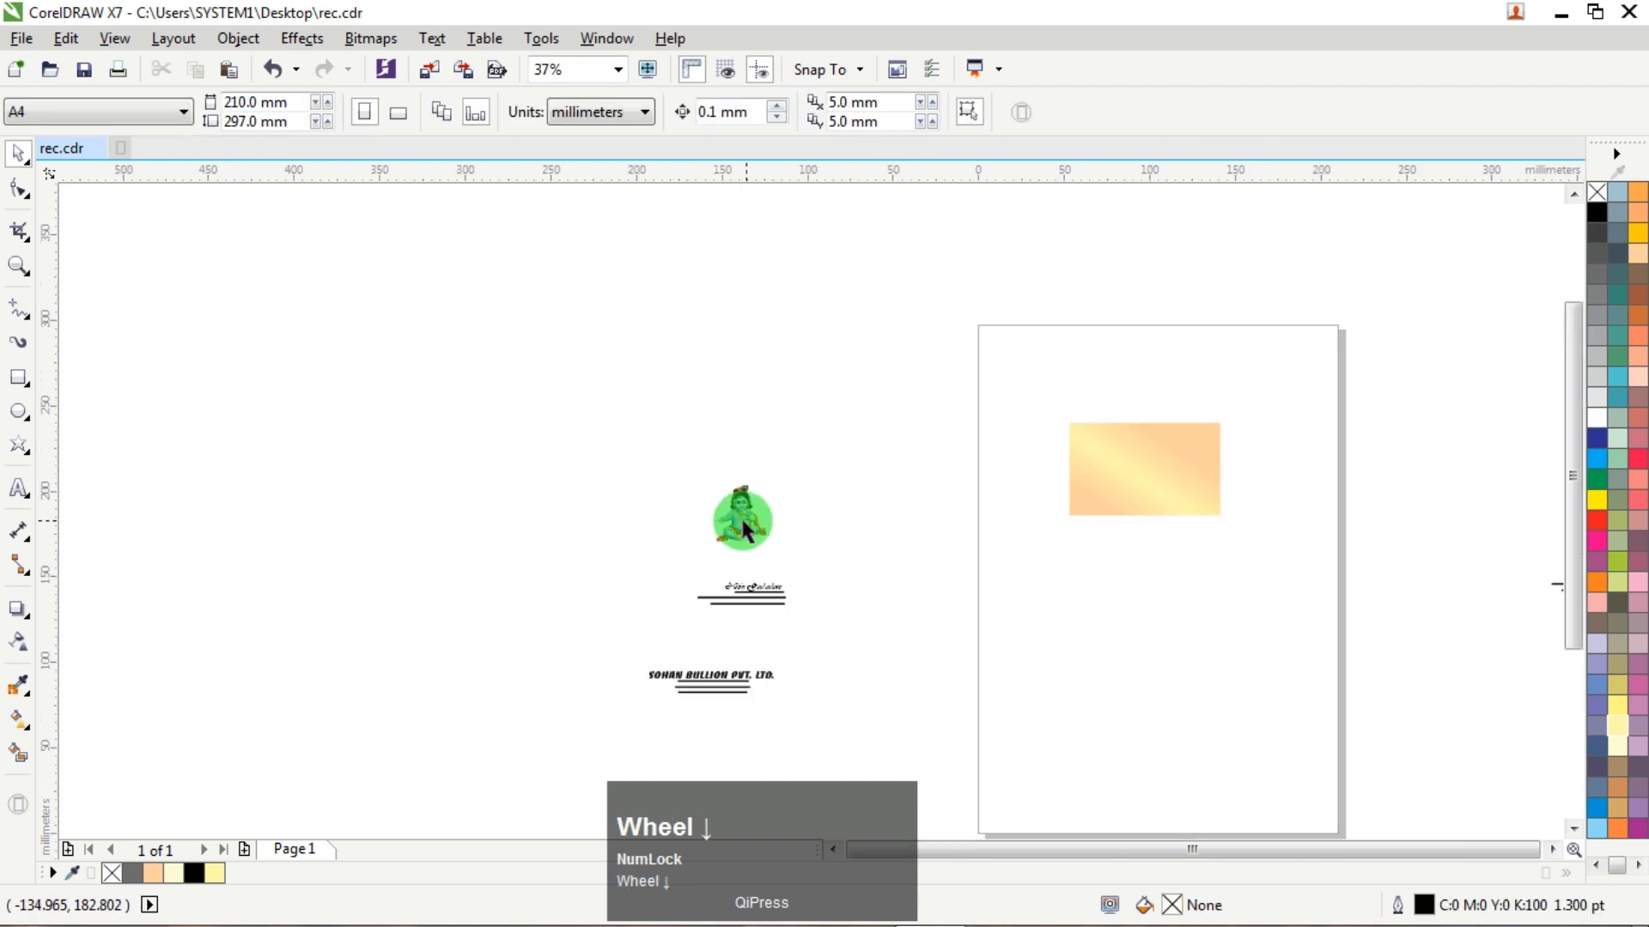
left_click_drag(745, 530, 1101, 468)
scroll(1163, 433, "up", 6)
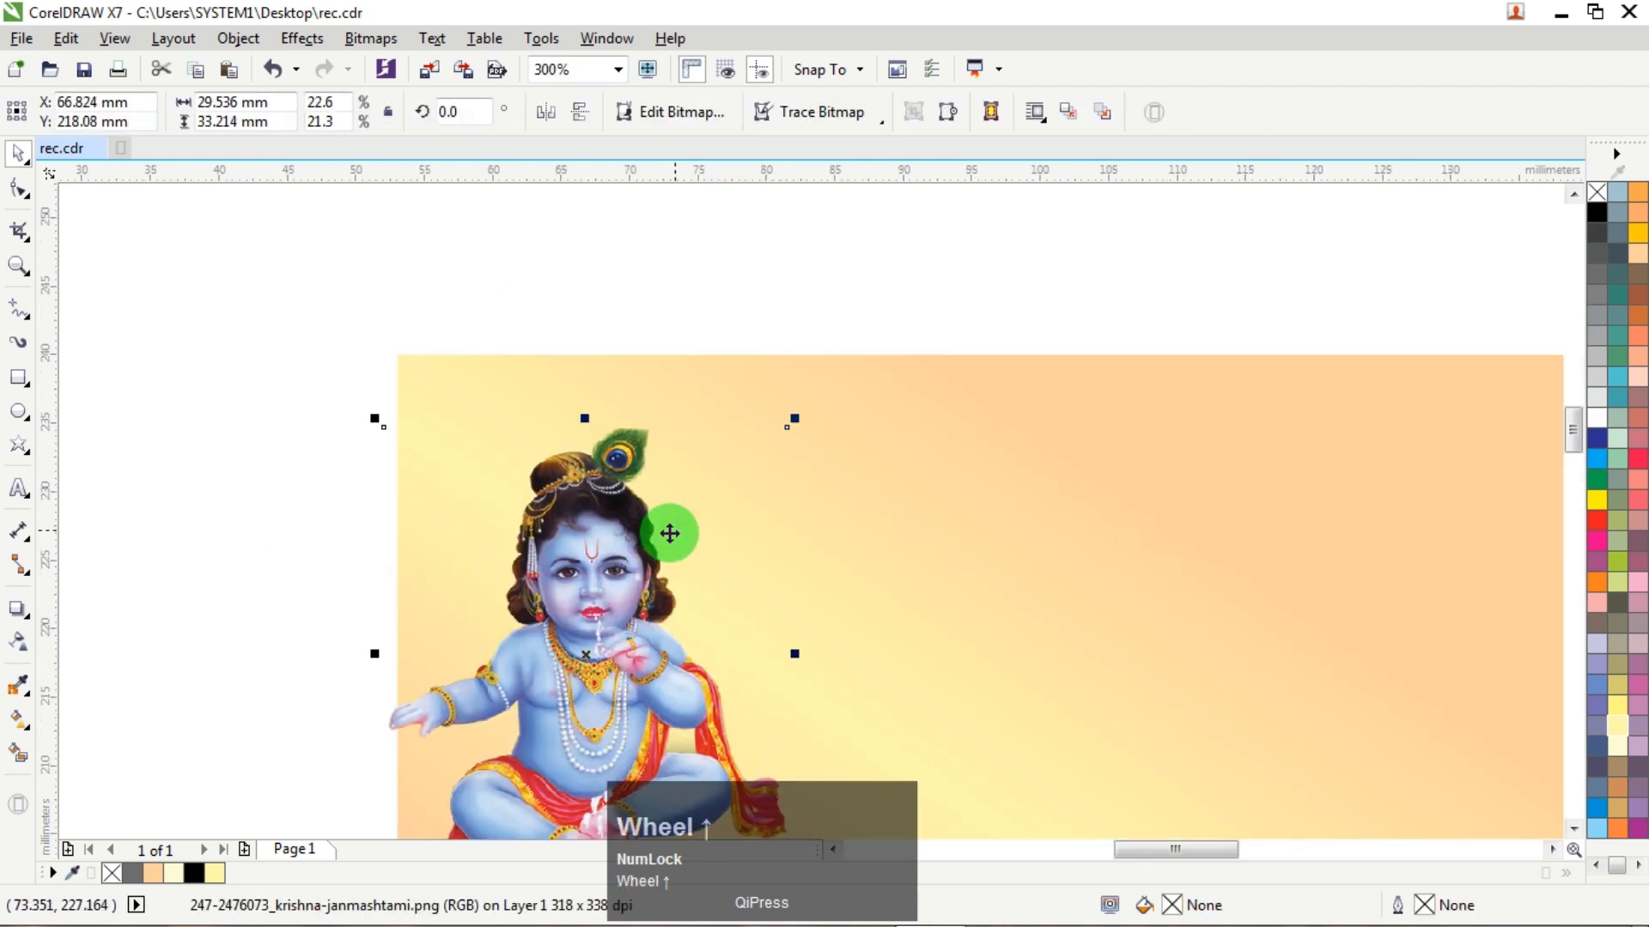
left_click_drag(601, 571, 677, 488)
scroll(699, 509, "down", 1)
scroll(674, 626, "up", 1)
scroll(677, 487, "down", 2)
scroll(743, 501, "up", 1)
left_click(830, 257)
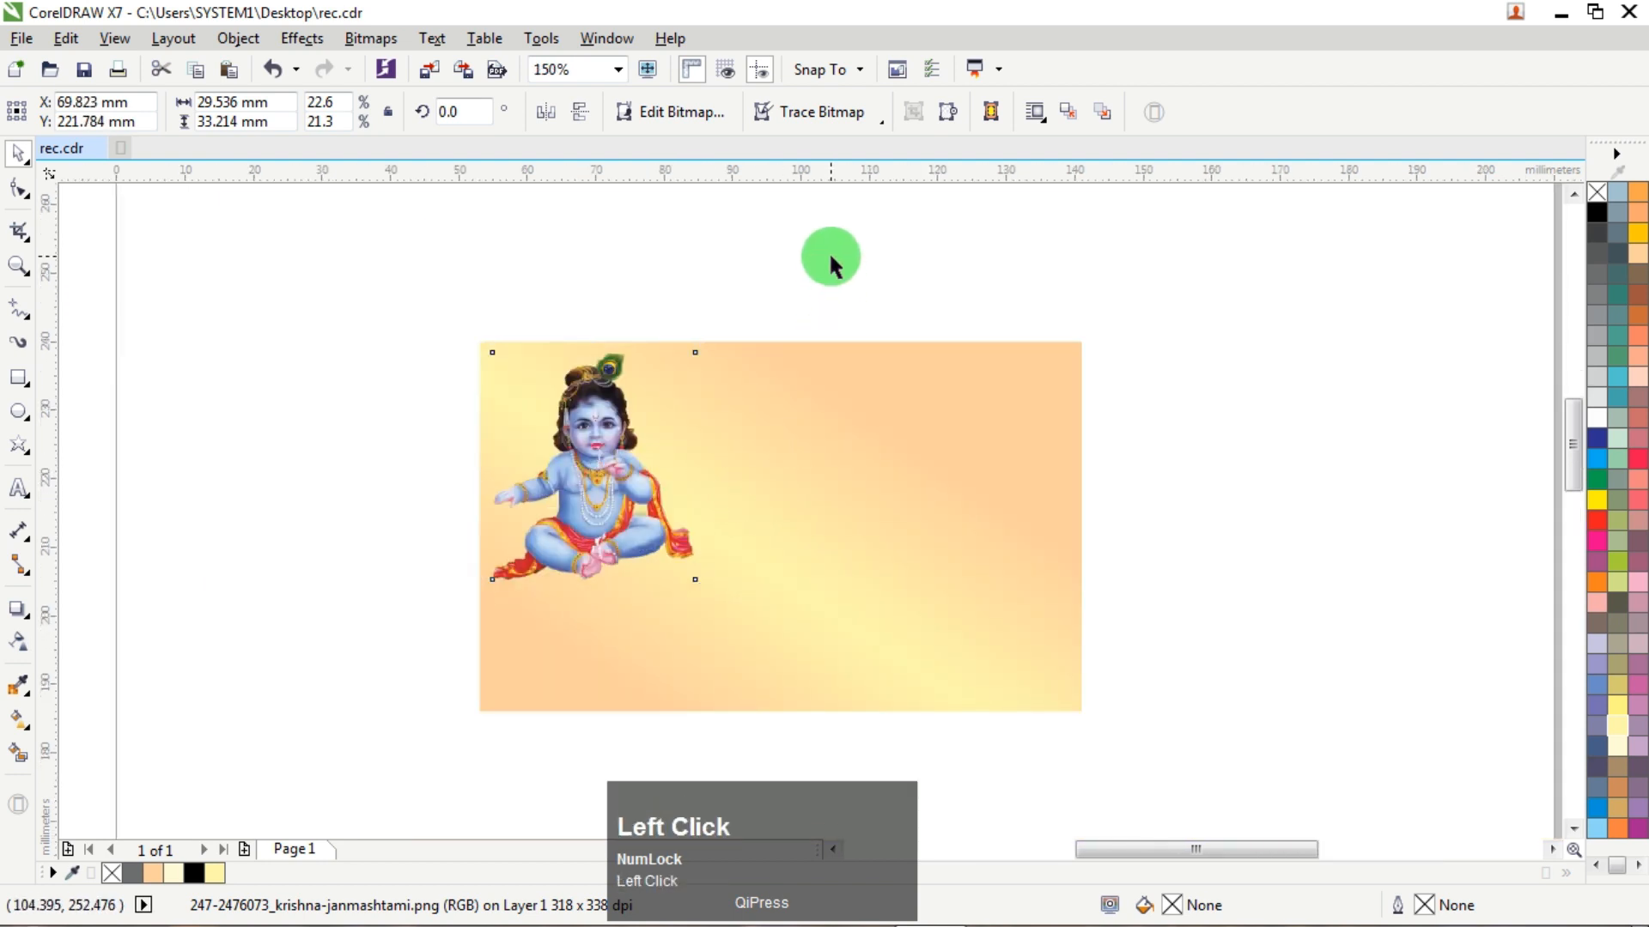
Draw a five-pointed star about 44 by 40 mm overlapping the card's upper-right edge, replacing a discarded first attempt.
left_click_drag(21, 453, 131, 466)
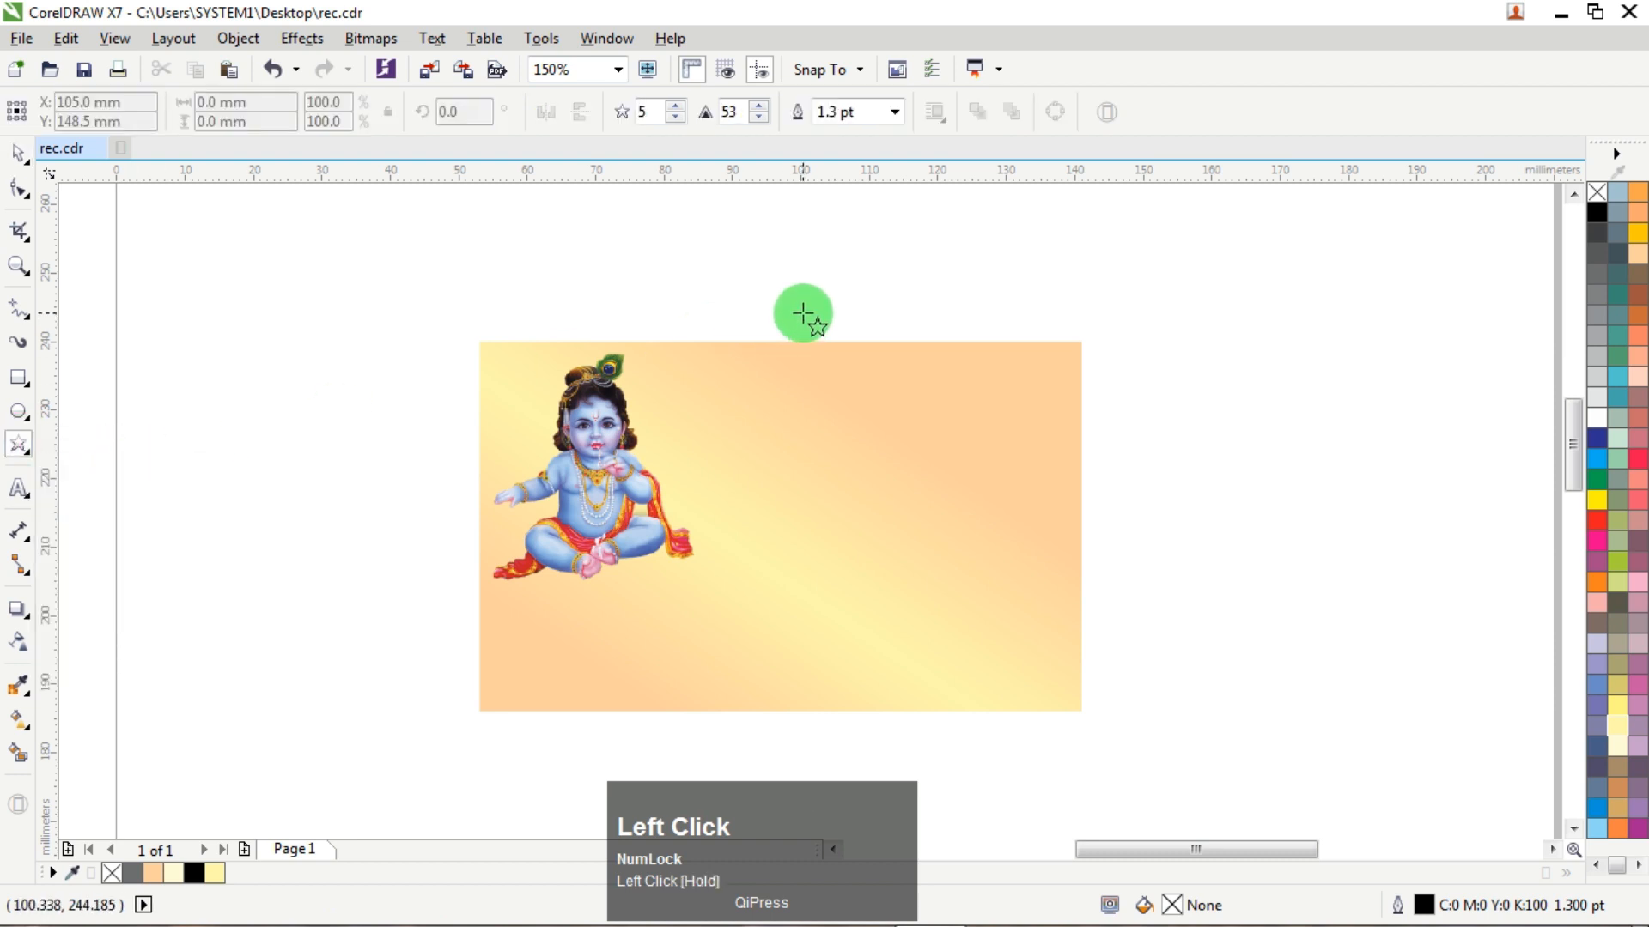
left_click_drag(803, 313, 1116, 616)
key("Delete")
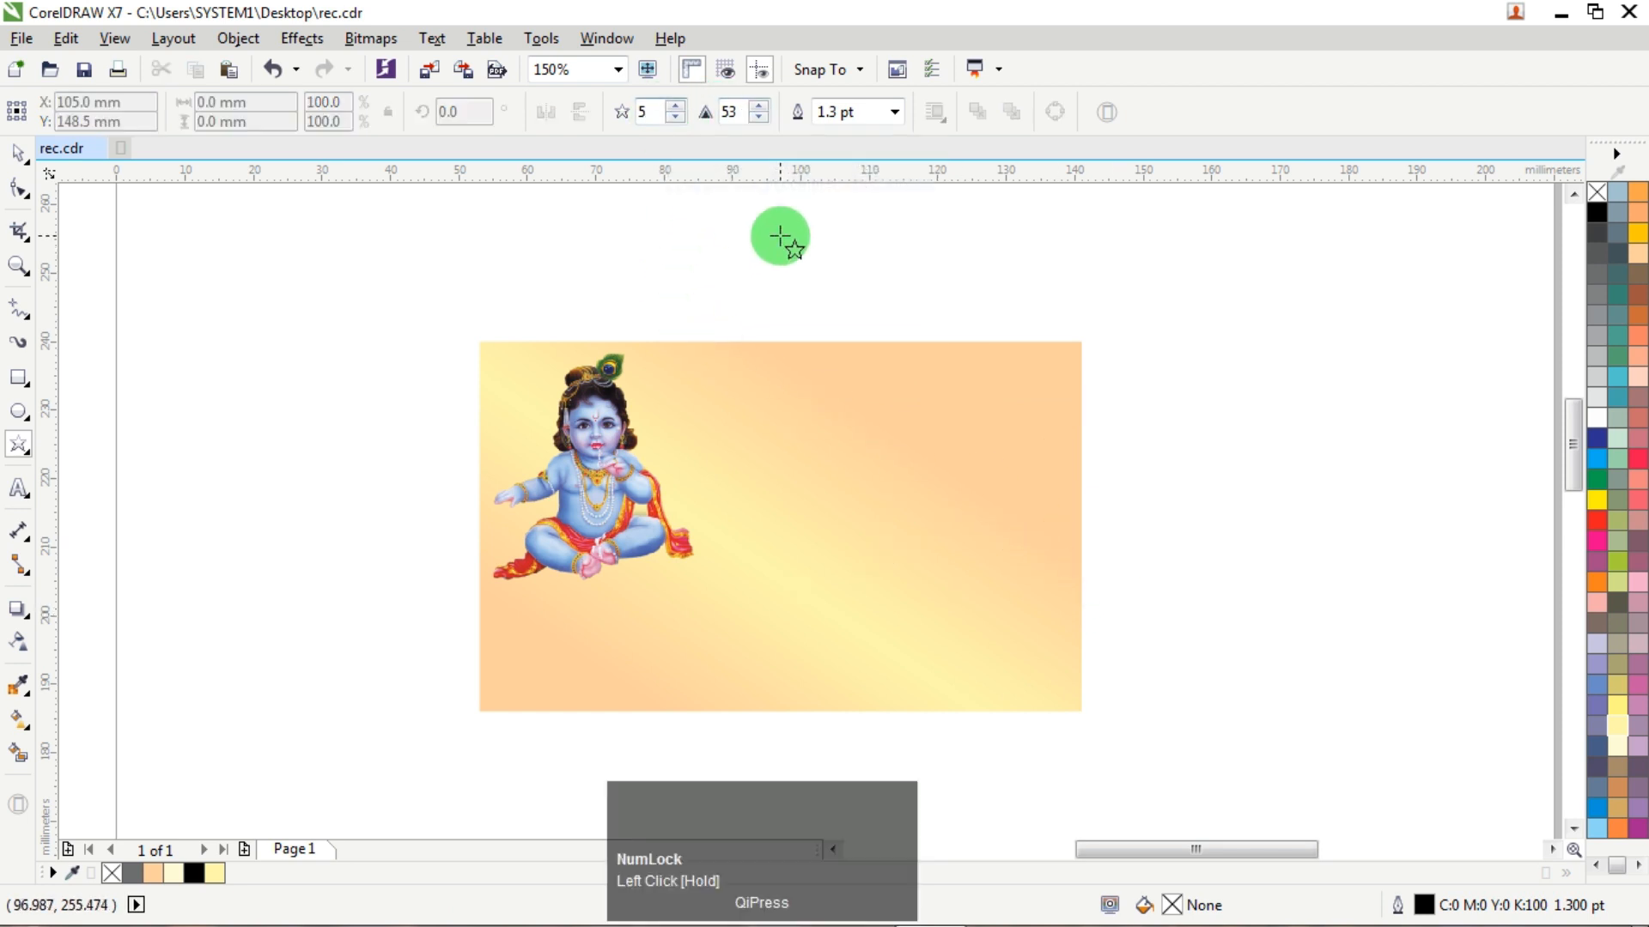
left_click_drag(780, 235, 1095, 543)
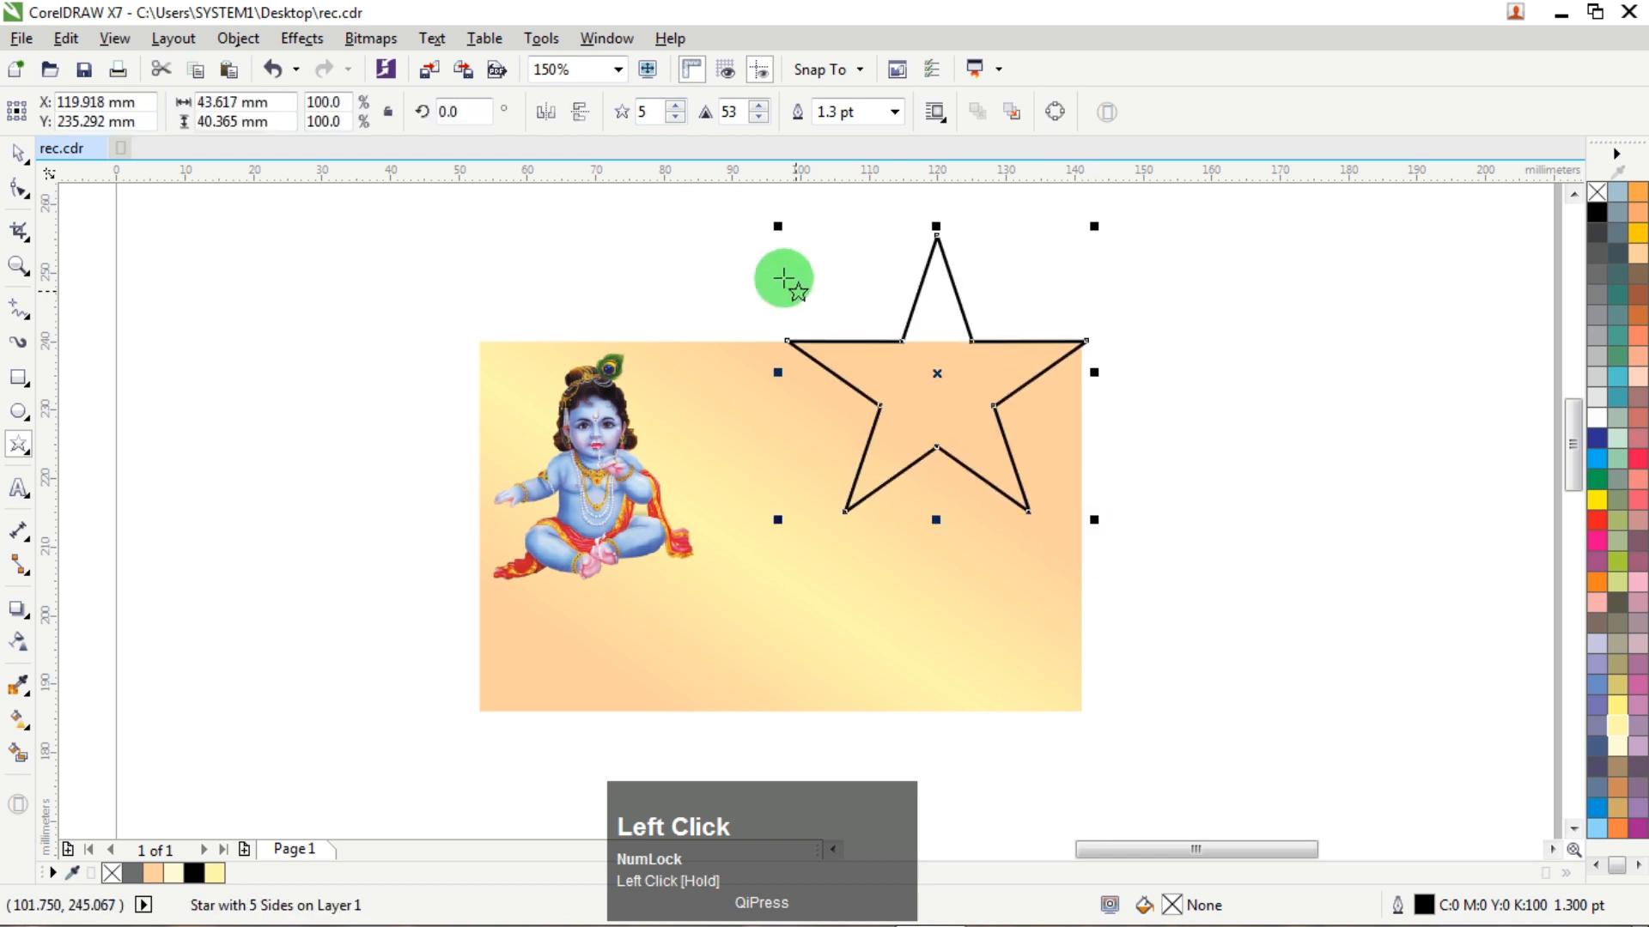
Set the star to 50 points with a sharpness of 65, and deselect it.
left_click(656, 114)
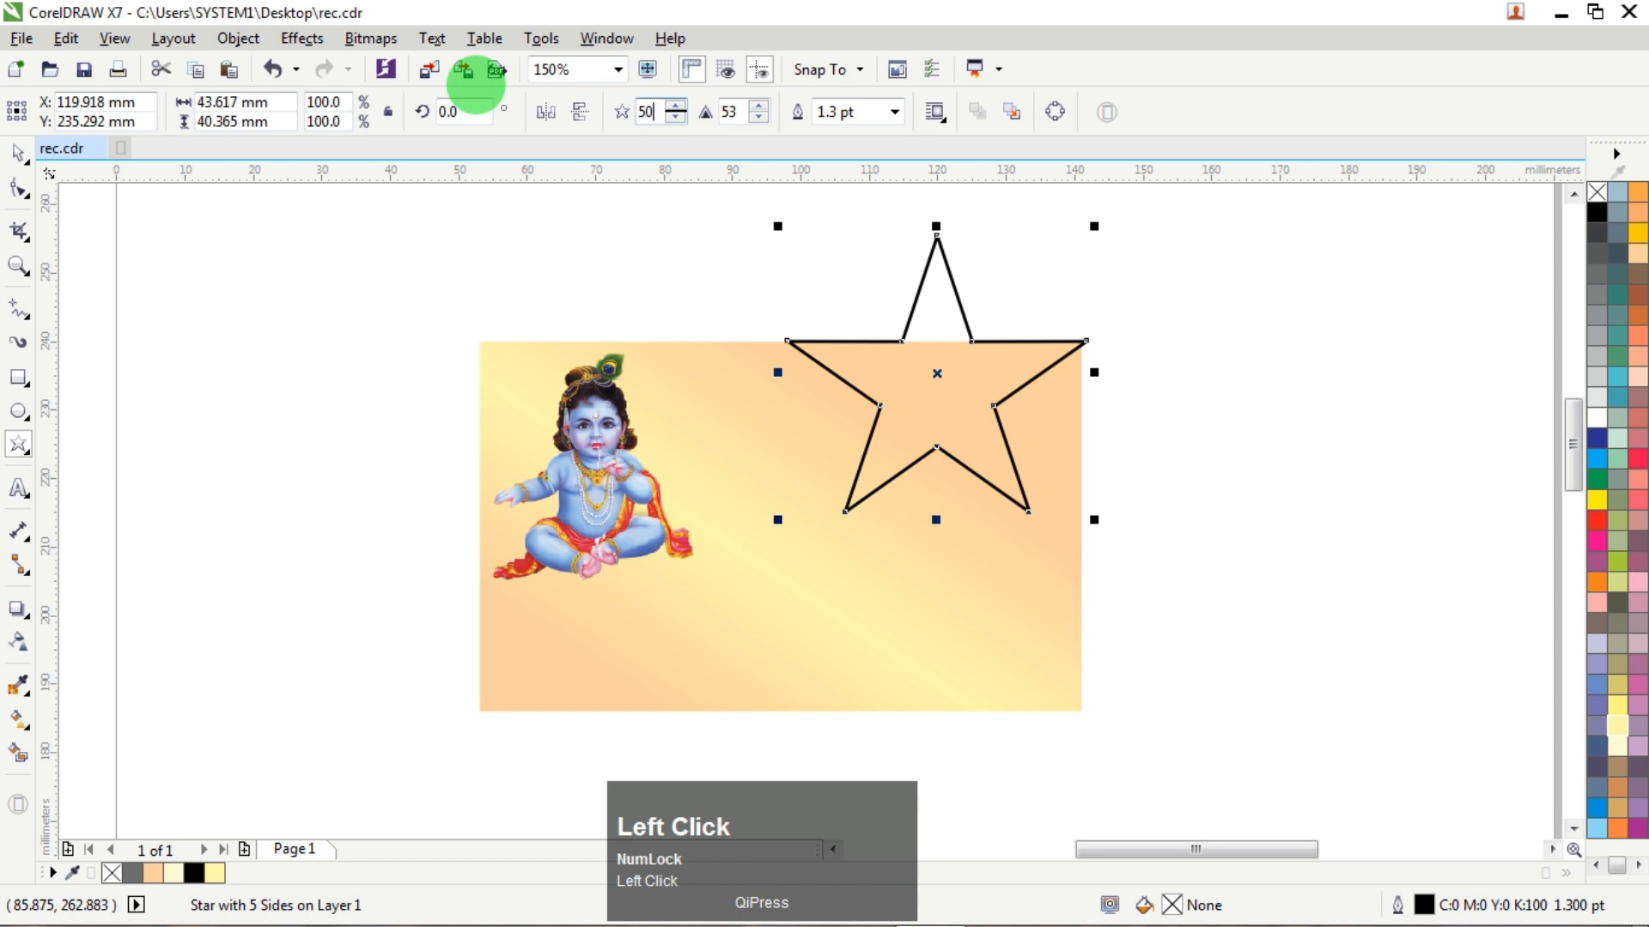
key("Return")
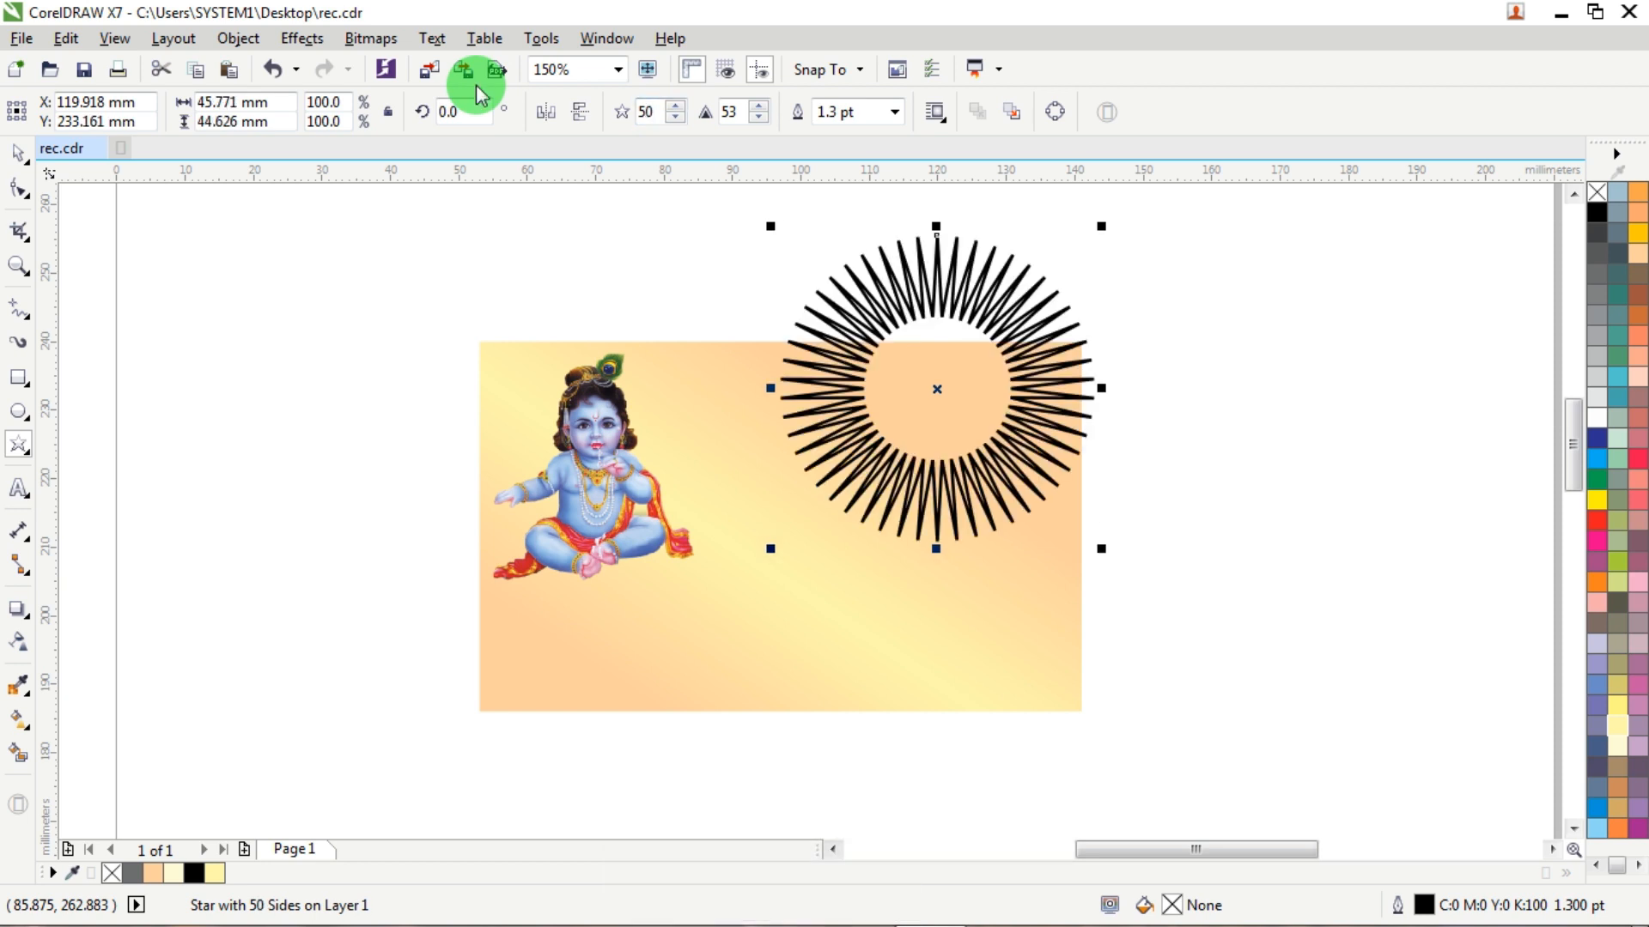
left_click(744, 111)
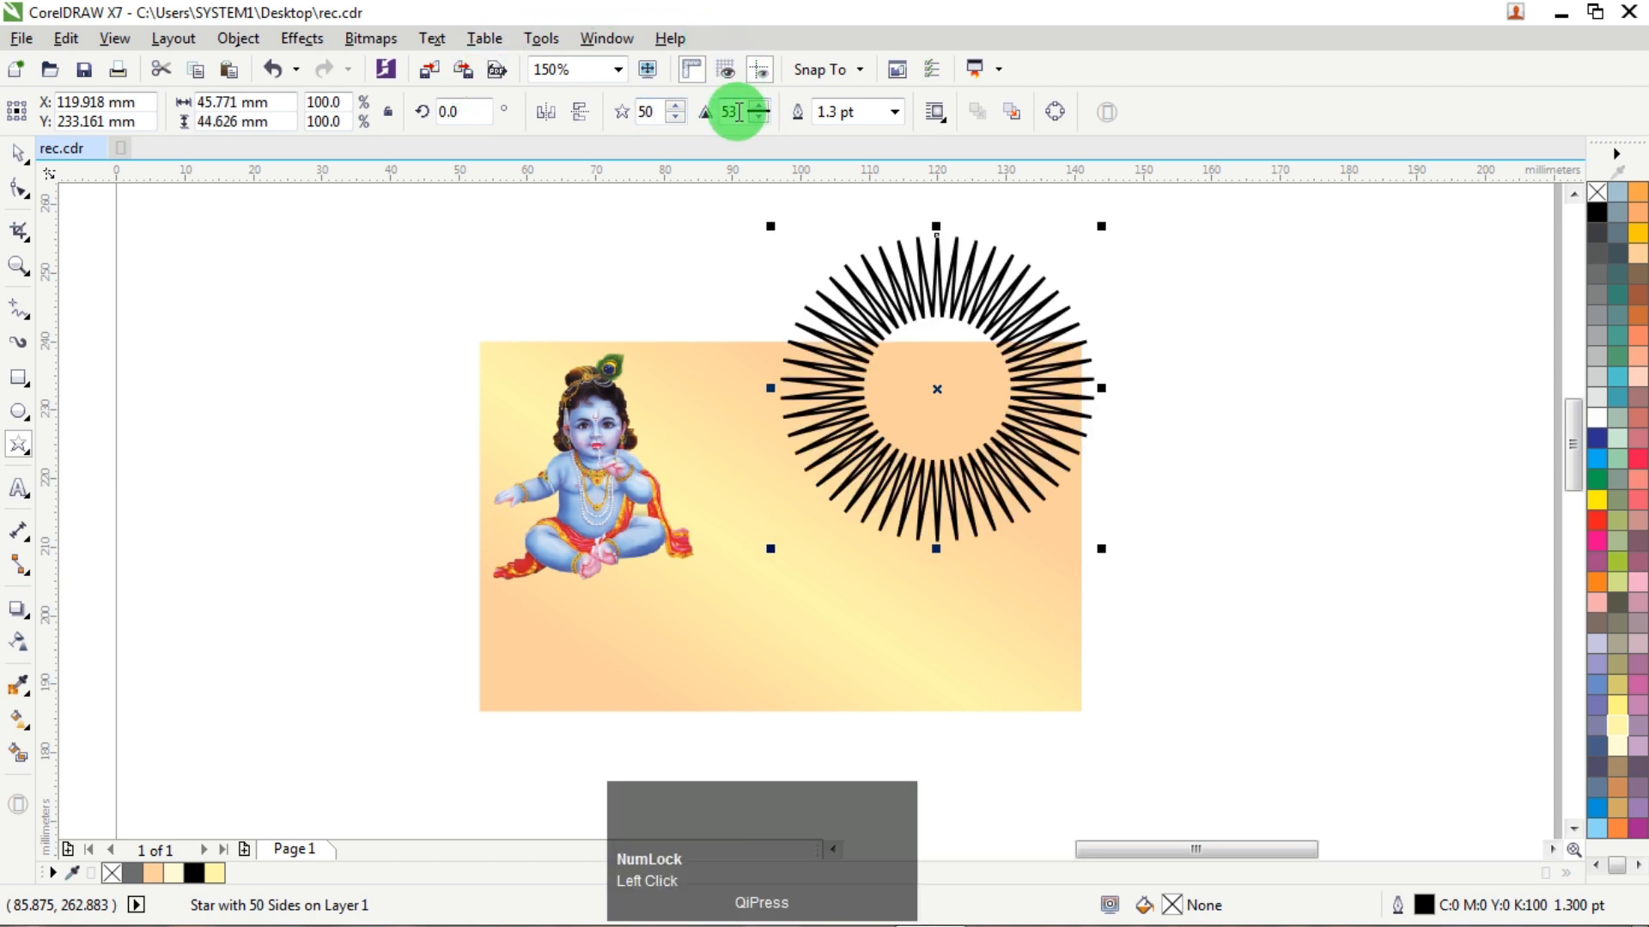
type("65")
key("Return")
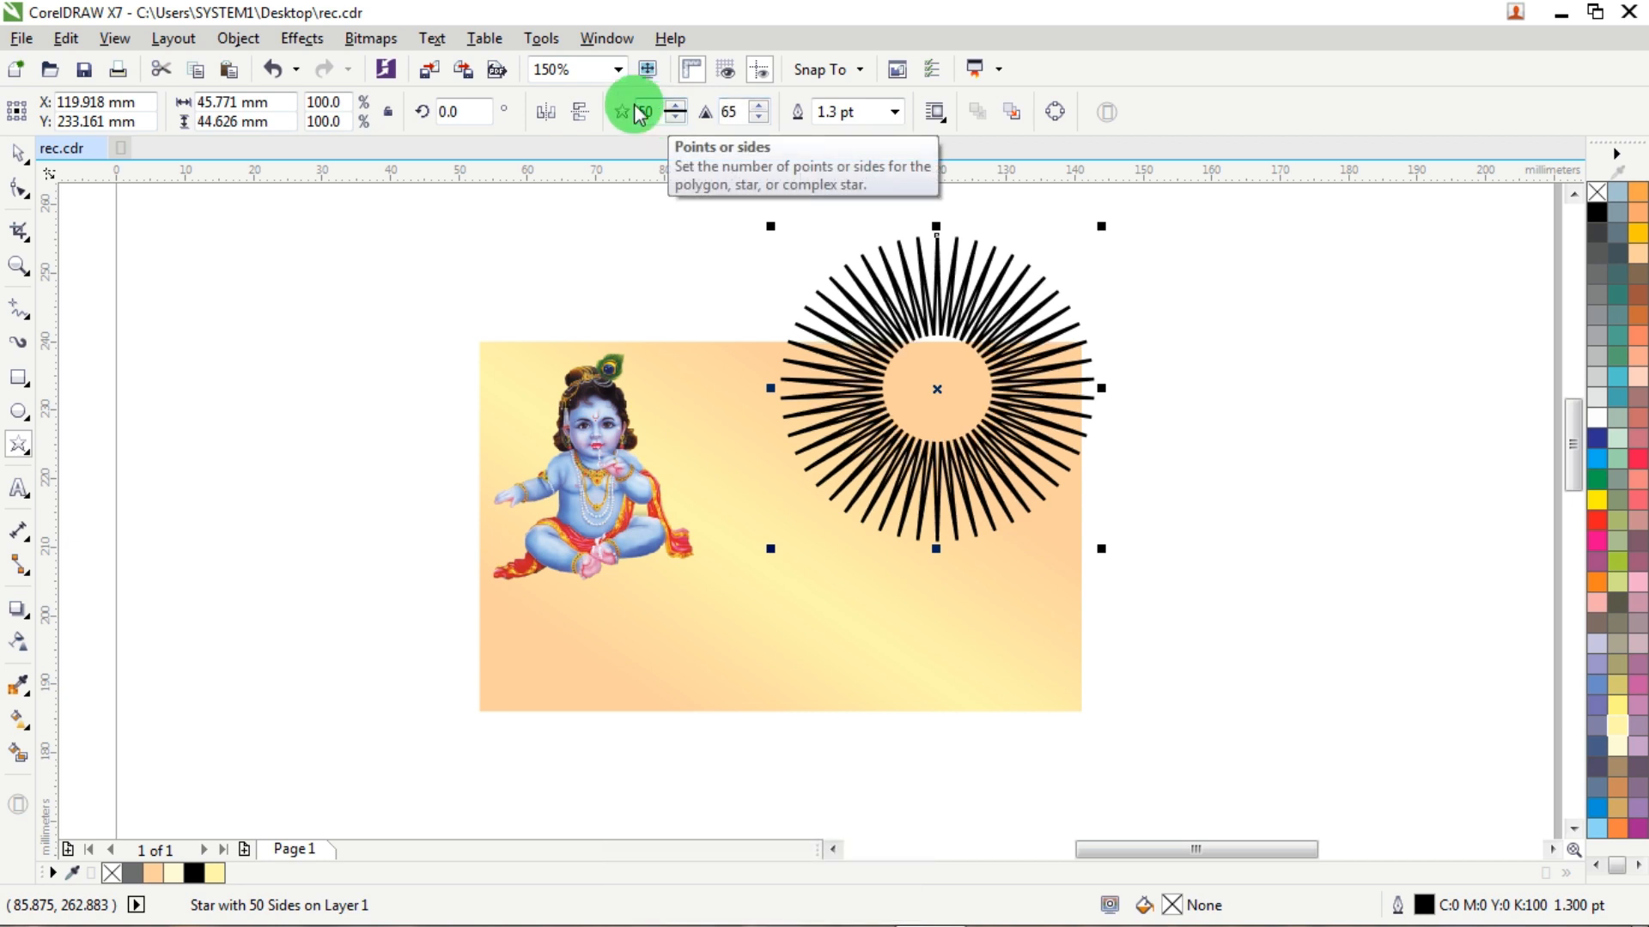
left_click(19, 155)
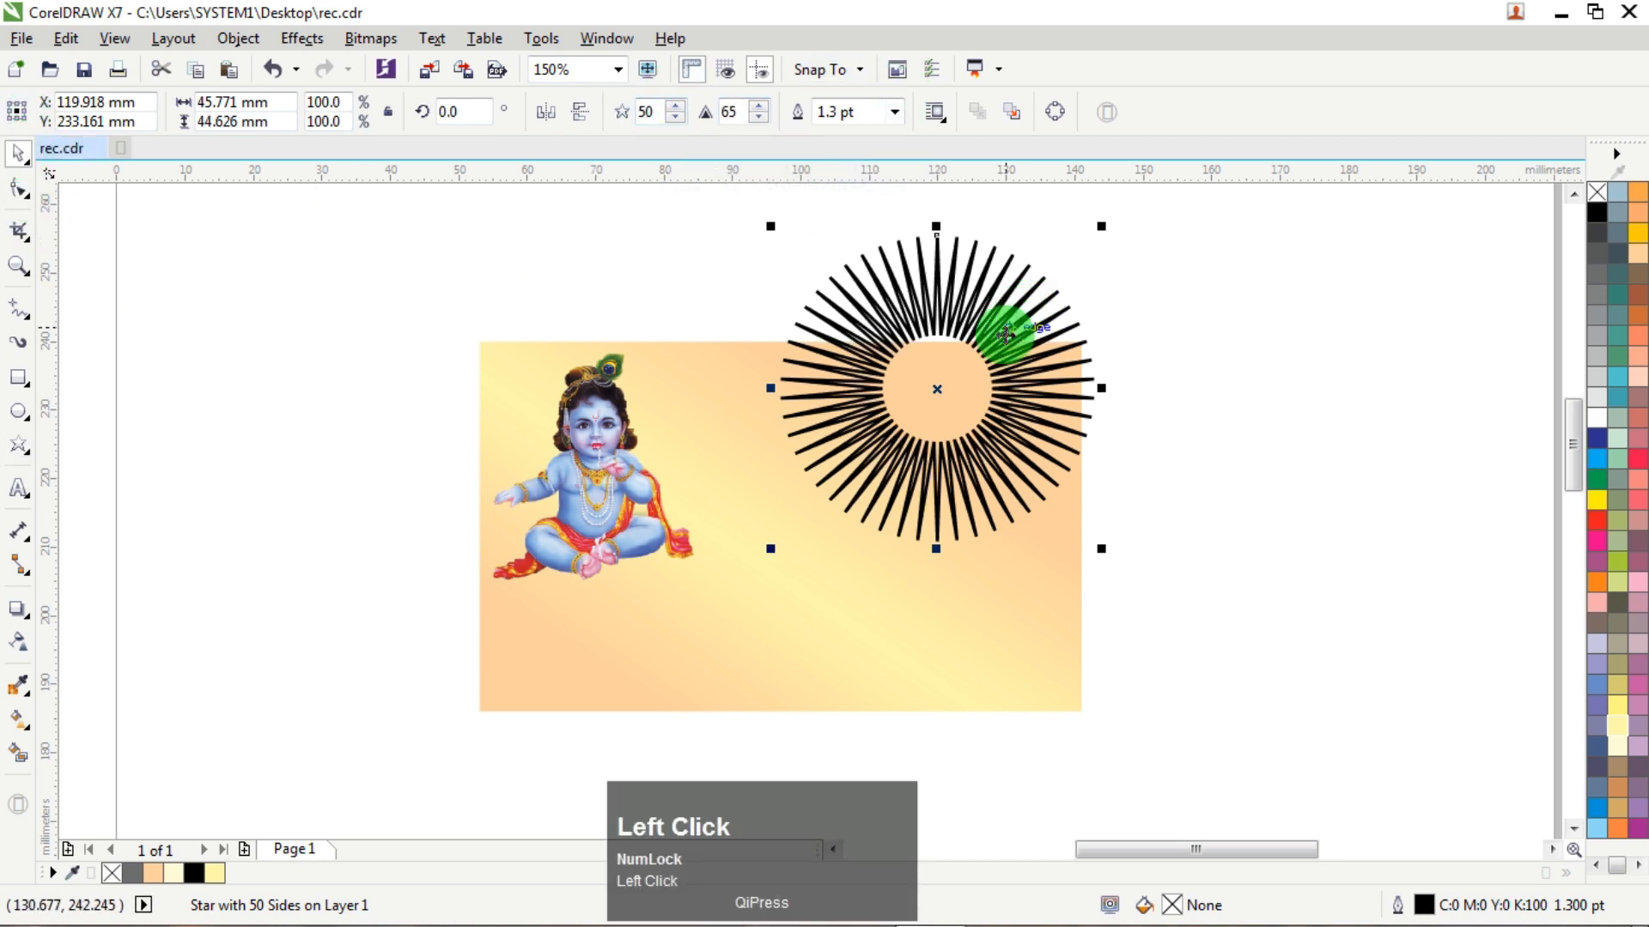
left_click(317, 230)
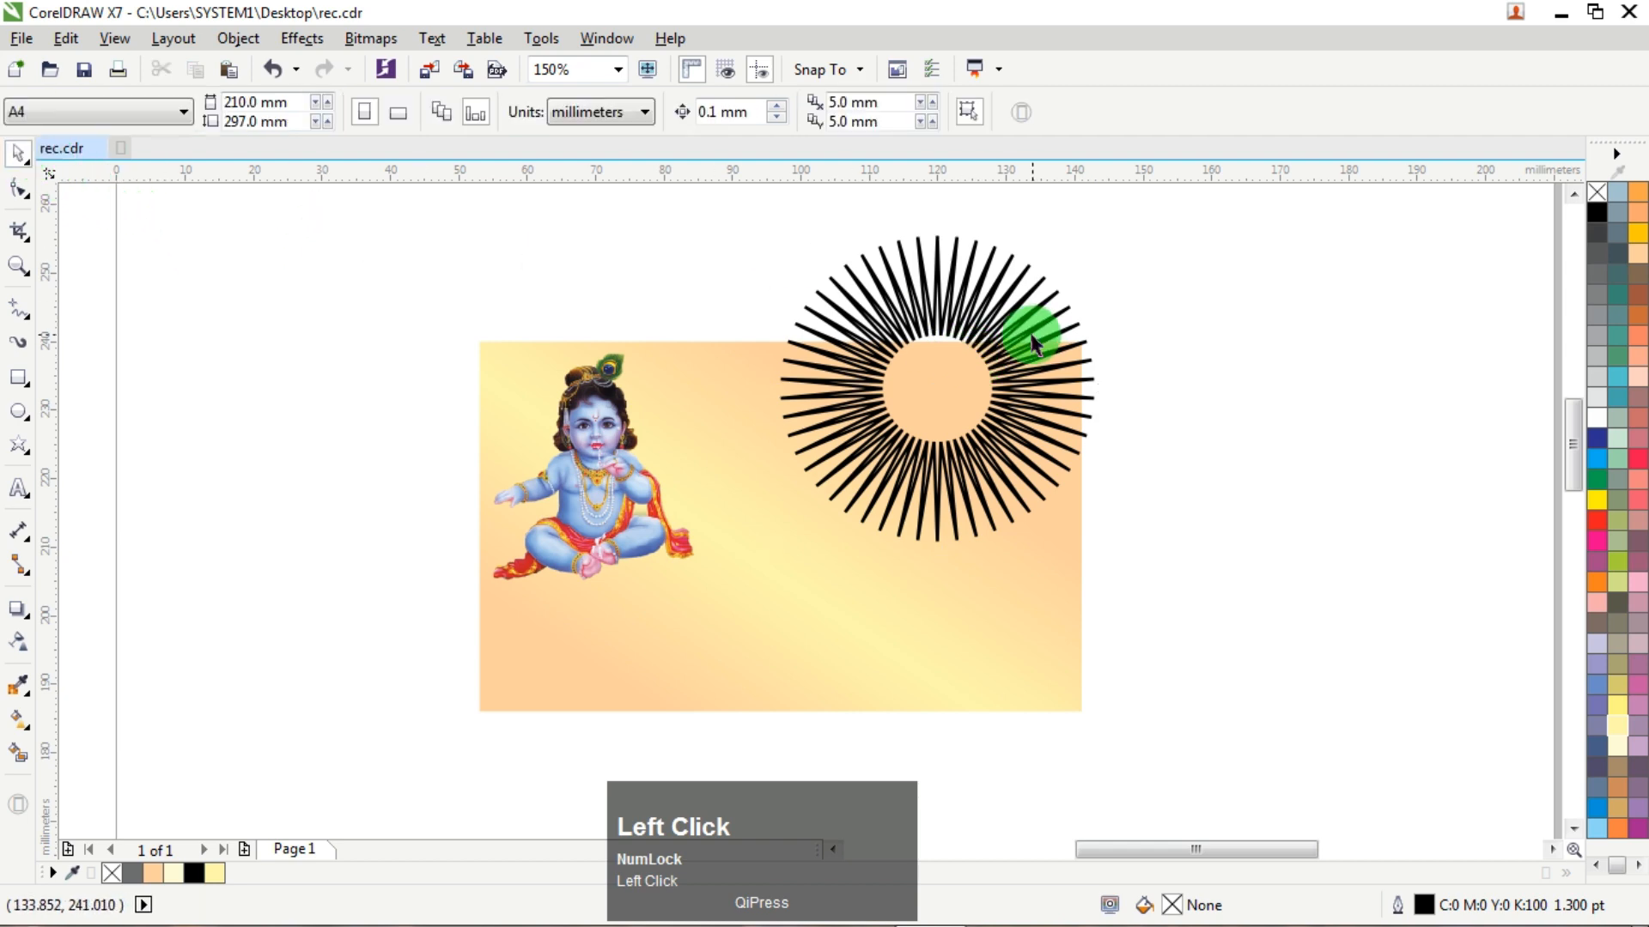
Move the 50-point star down within the card's right half, fill it with white and remove its outline.
left_click_drag(1015, 335, 986, 421)
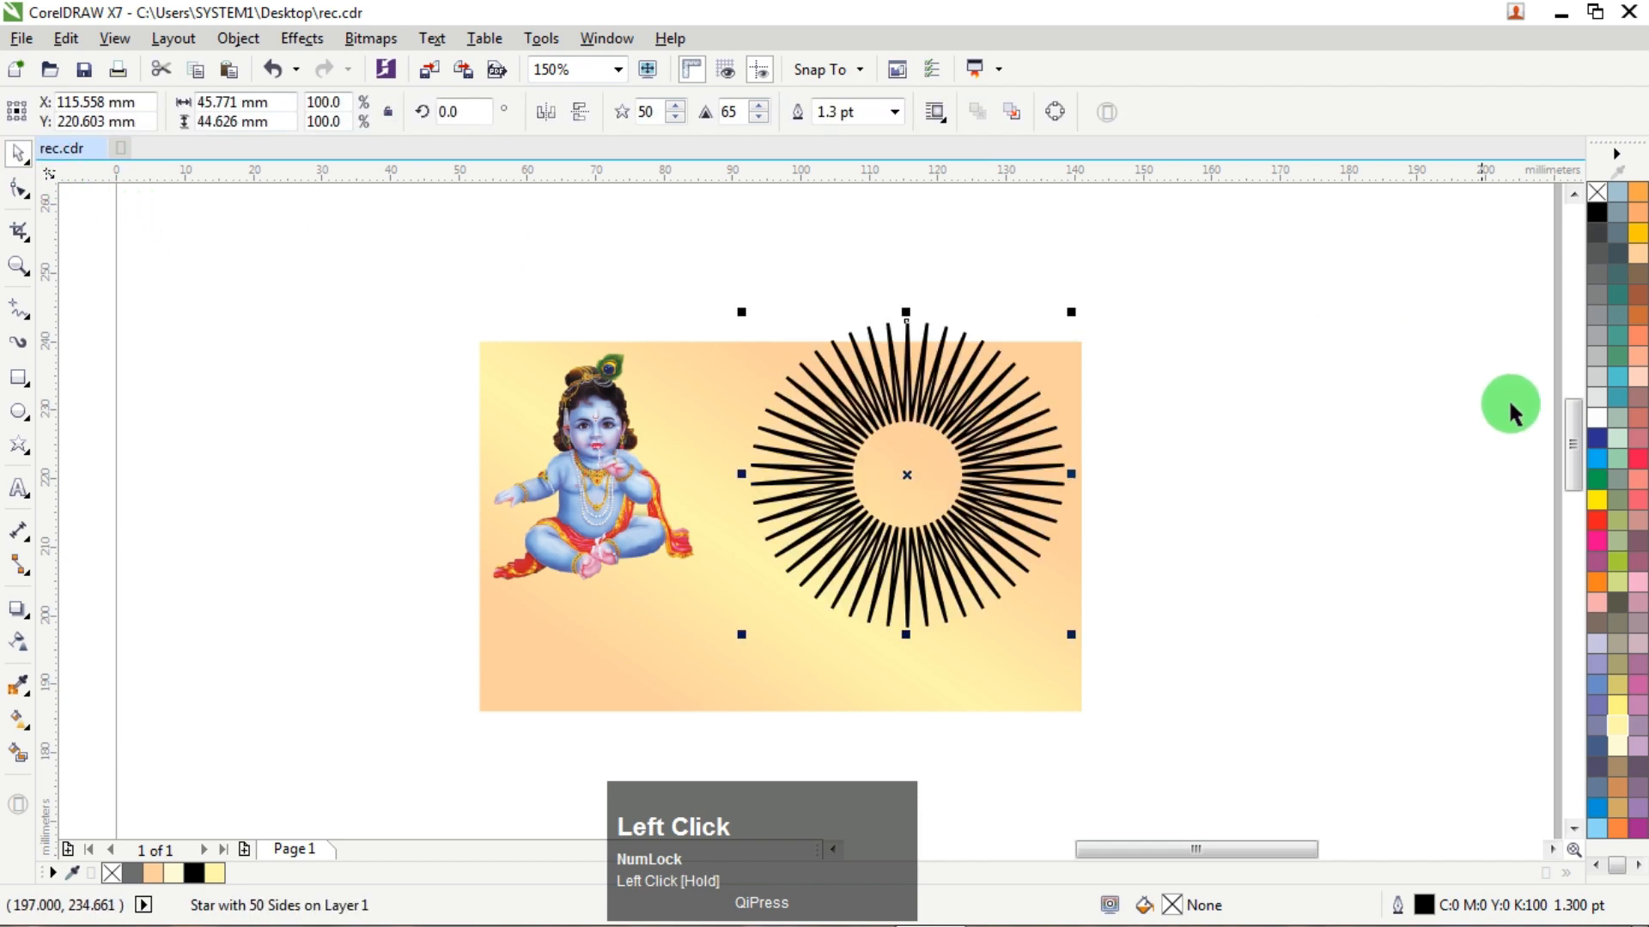
left_click(1597, 414)
left_click(1590, 191)
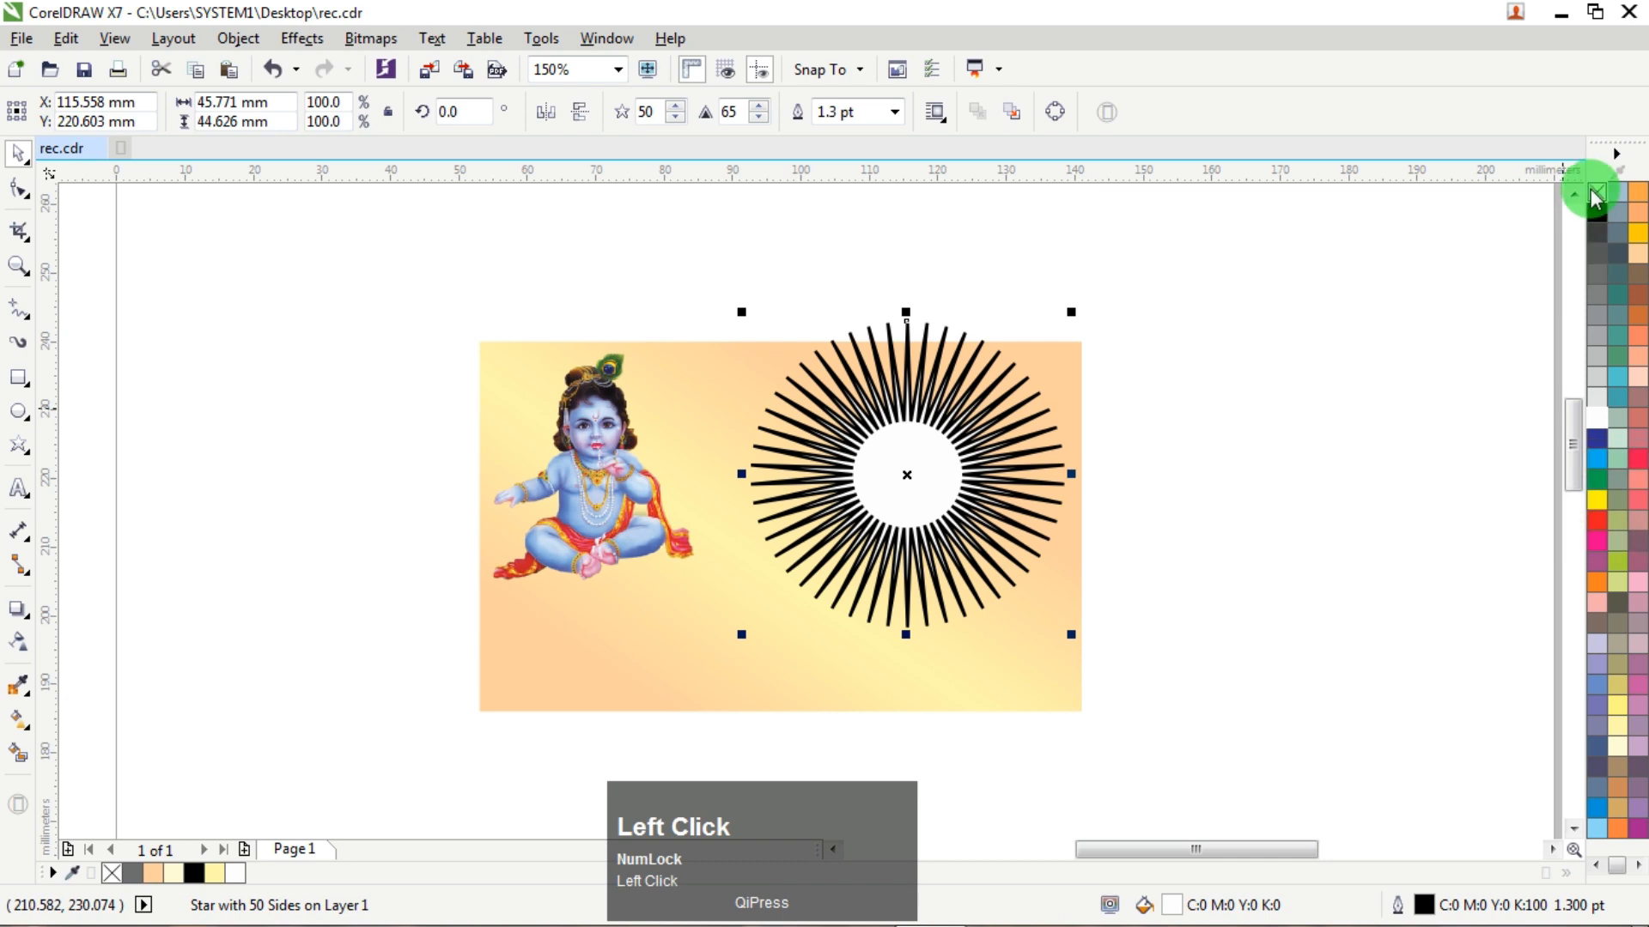
right_click(1598, 192)
Move the Krishna image off the card's left side and place the white starburst on the card's upper-left part.
scroll(891, 434, "up", 3)
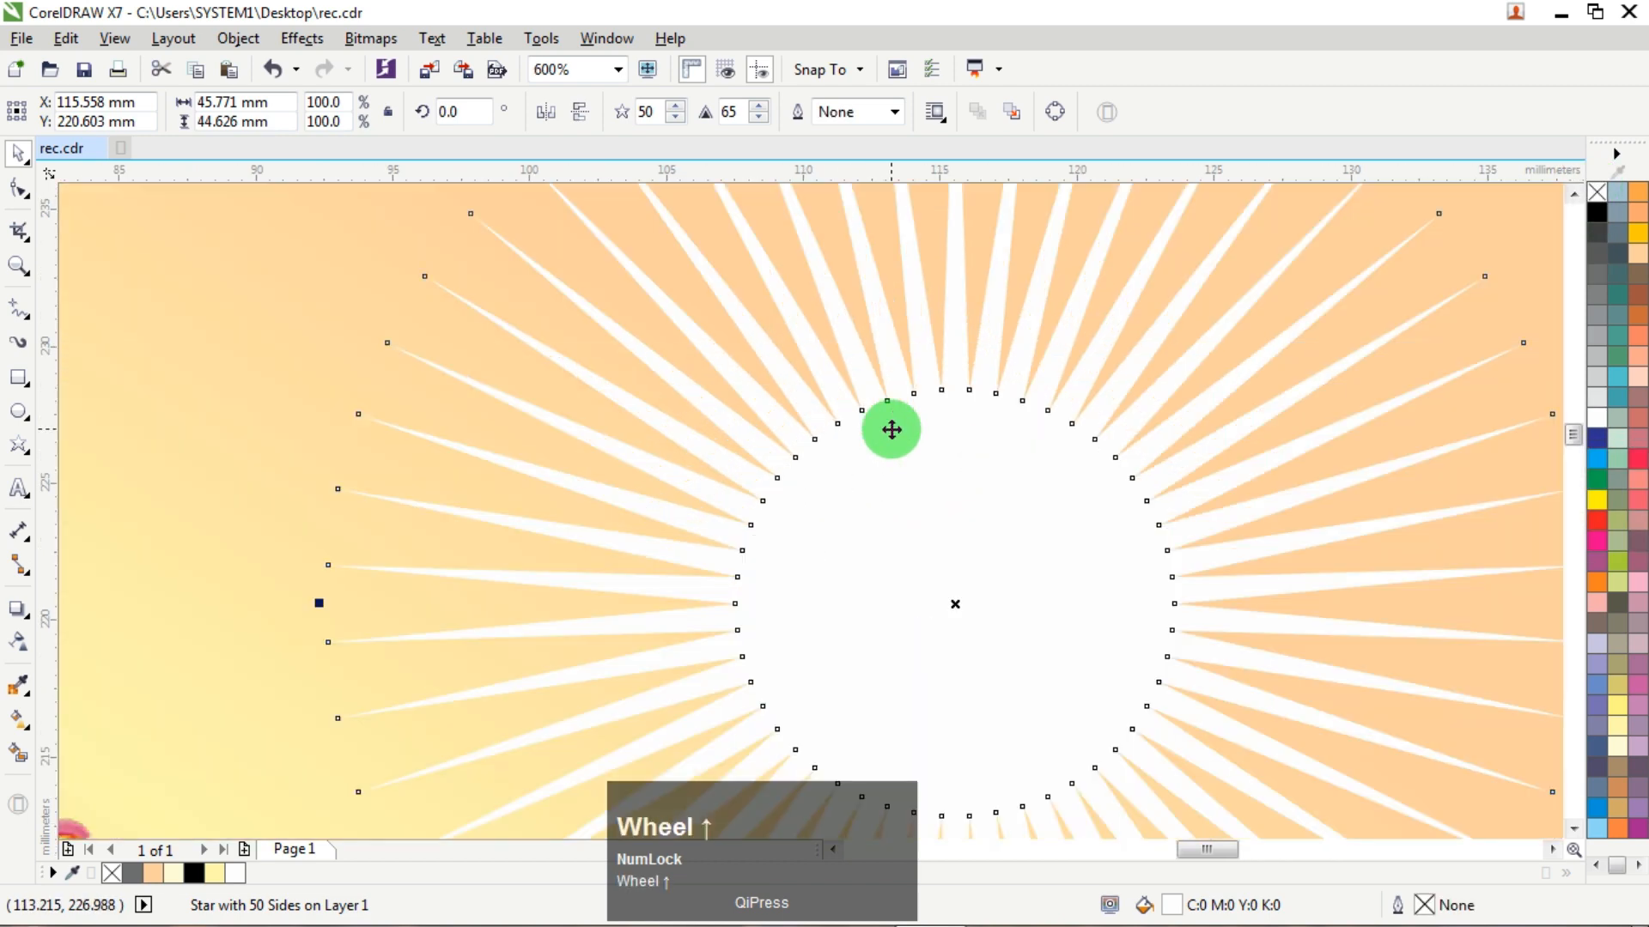
scroll(891, 430, "down", 4)
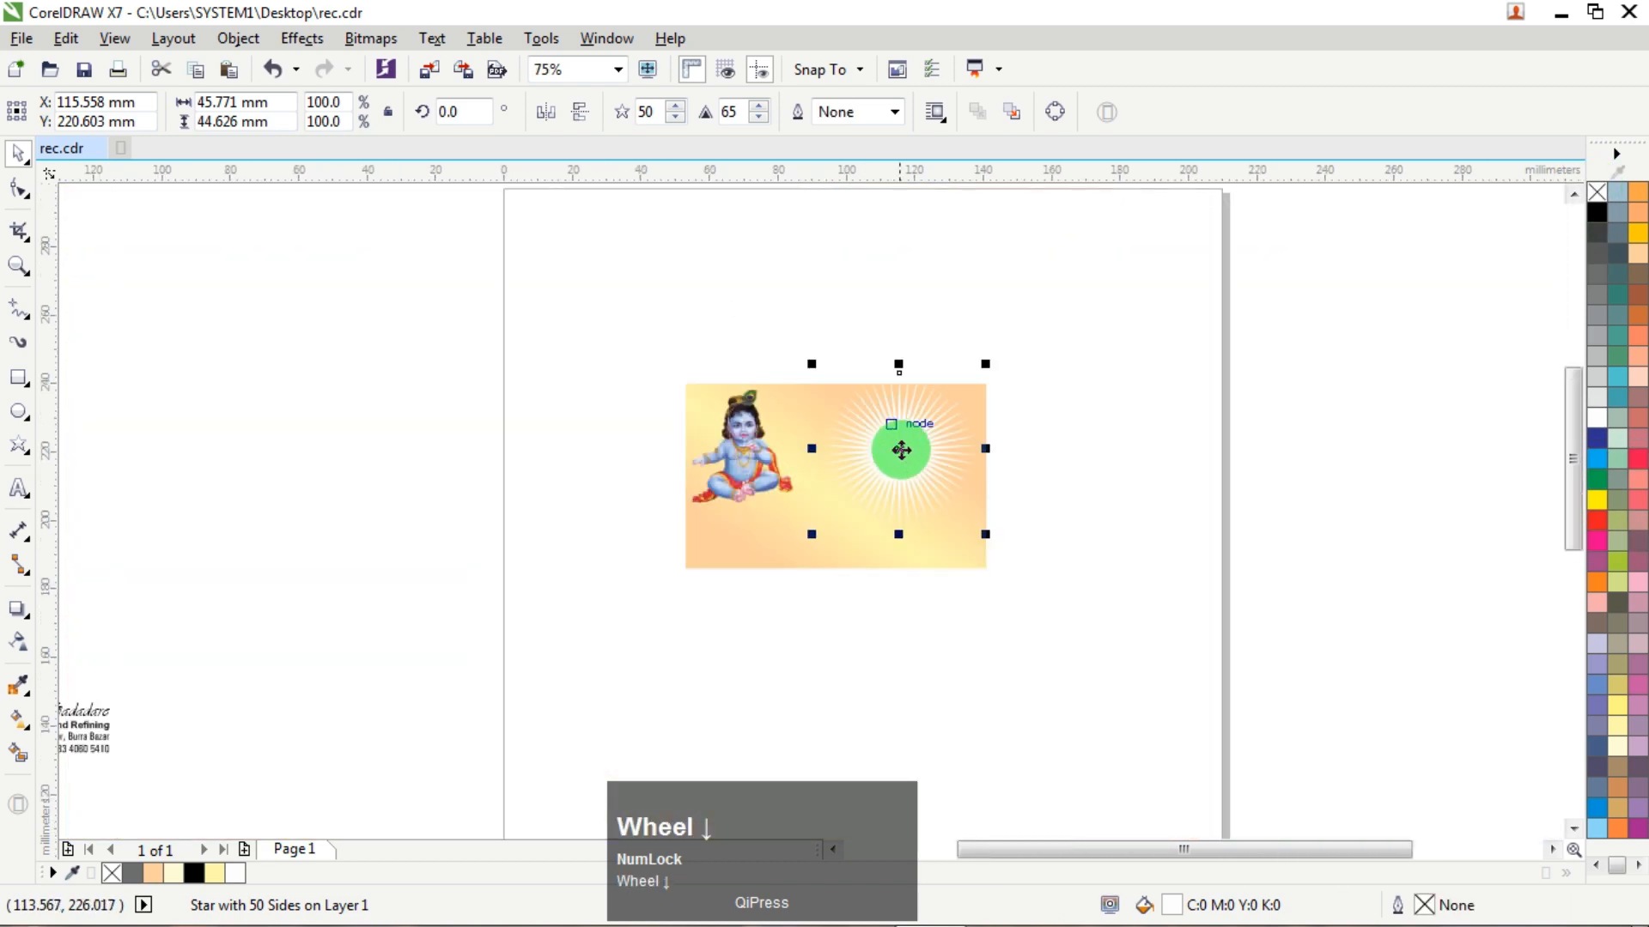
left_click_drag(894, 434, 739, 427)
scroll(739, 427, "up", 2)
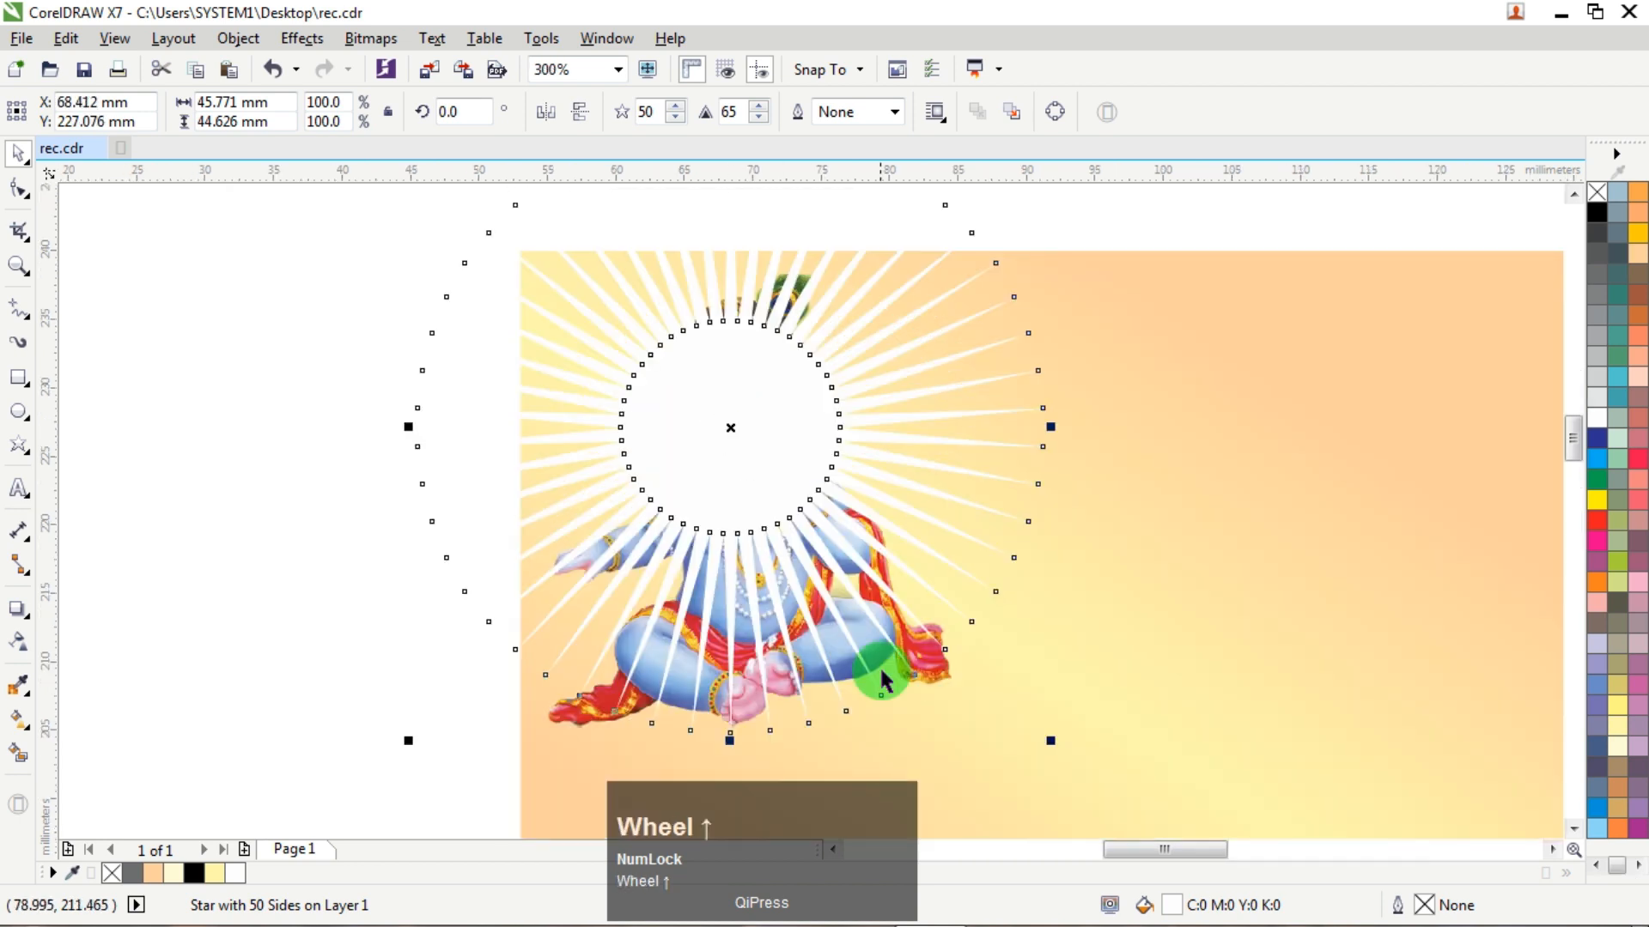
scroll(884, 673, "down", 1)
left_click_drag(820, 513, 1078, 441)
left_click_drag(817, 581, 450, 572)
left_click_drag(1056, 468, 864, 539)
PowerClip the white starburst inside the gradient card rectangle.
scroll(853, 571, "up", 1)
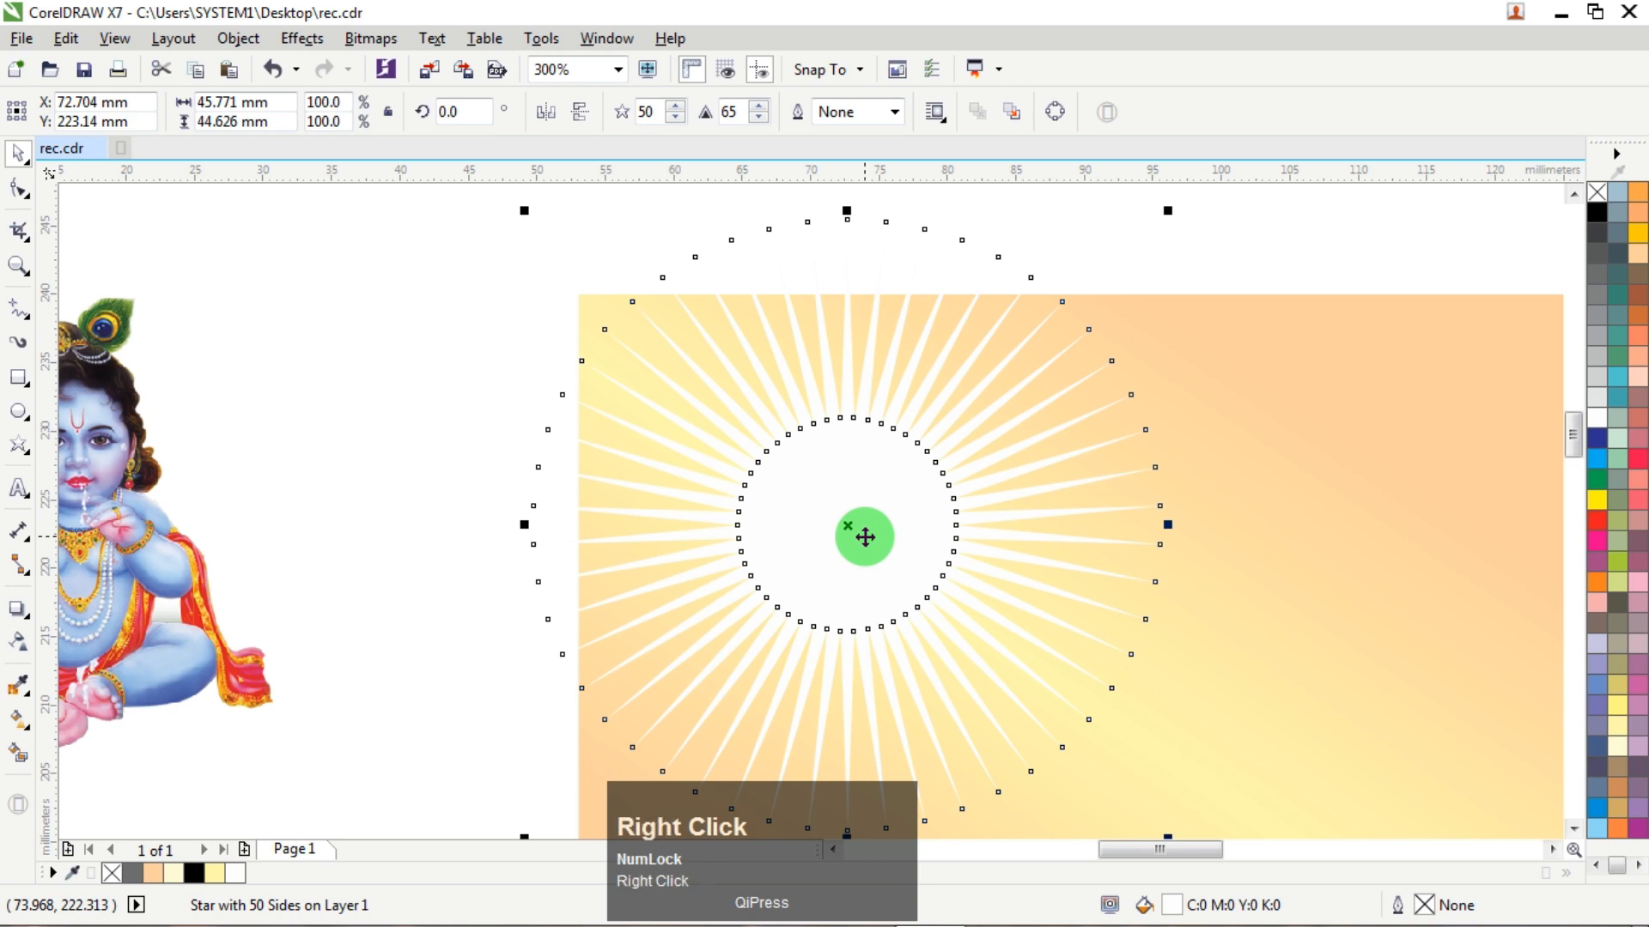
right_click(864, 538)
left_click(974, 279)
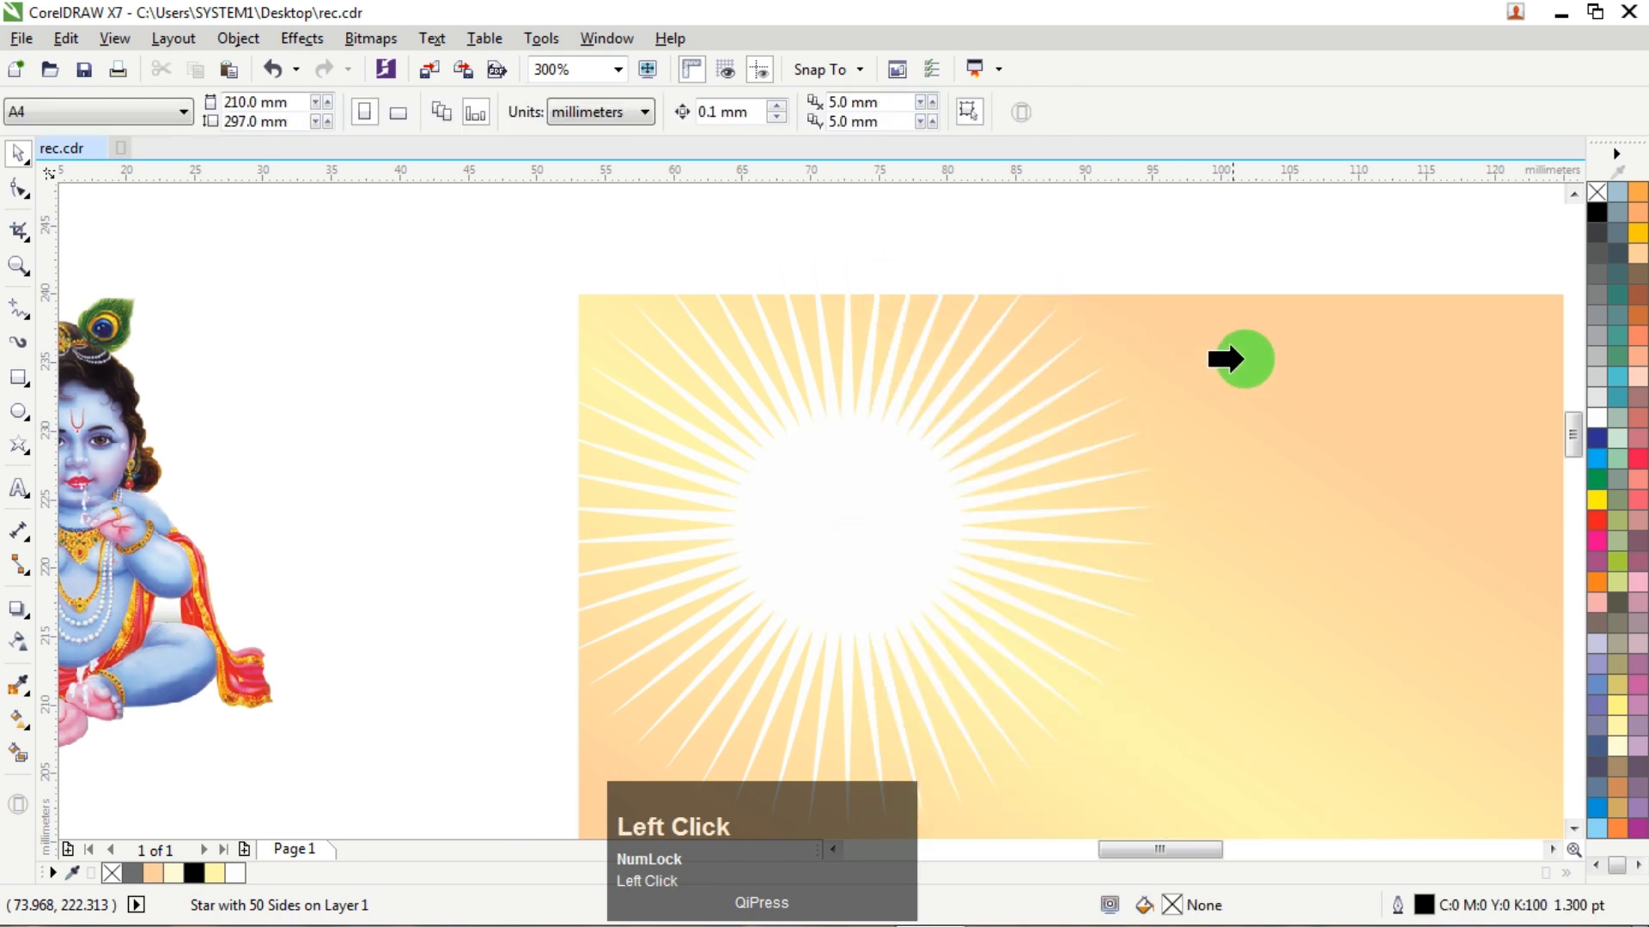
left_click(1258, 353)
scroll(850, 426, "down", 2)
left_click(770, 276)
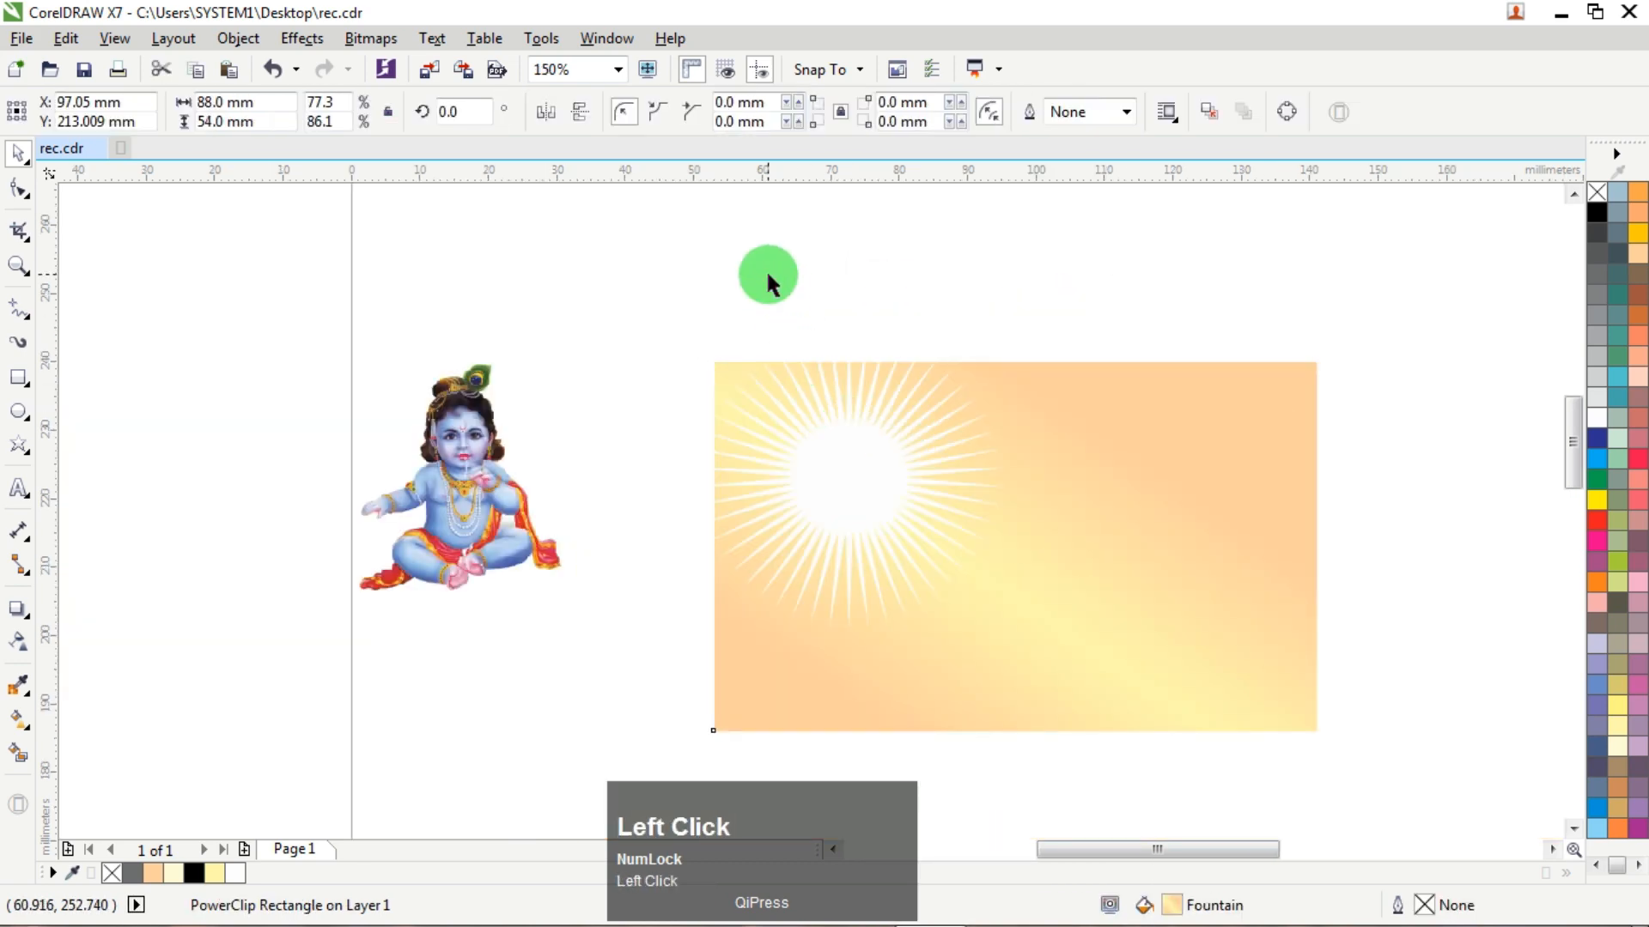
Move the Krishna image back onto the card over the starburst, and reposition the clipped star behind the figure's head and chest.
left_click_drag(496, 462, 875, 463)
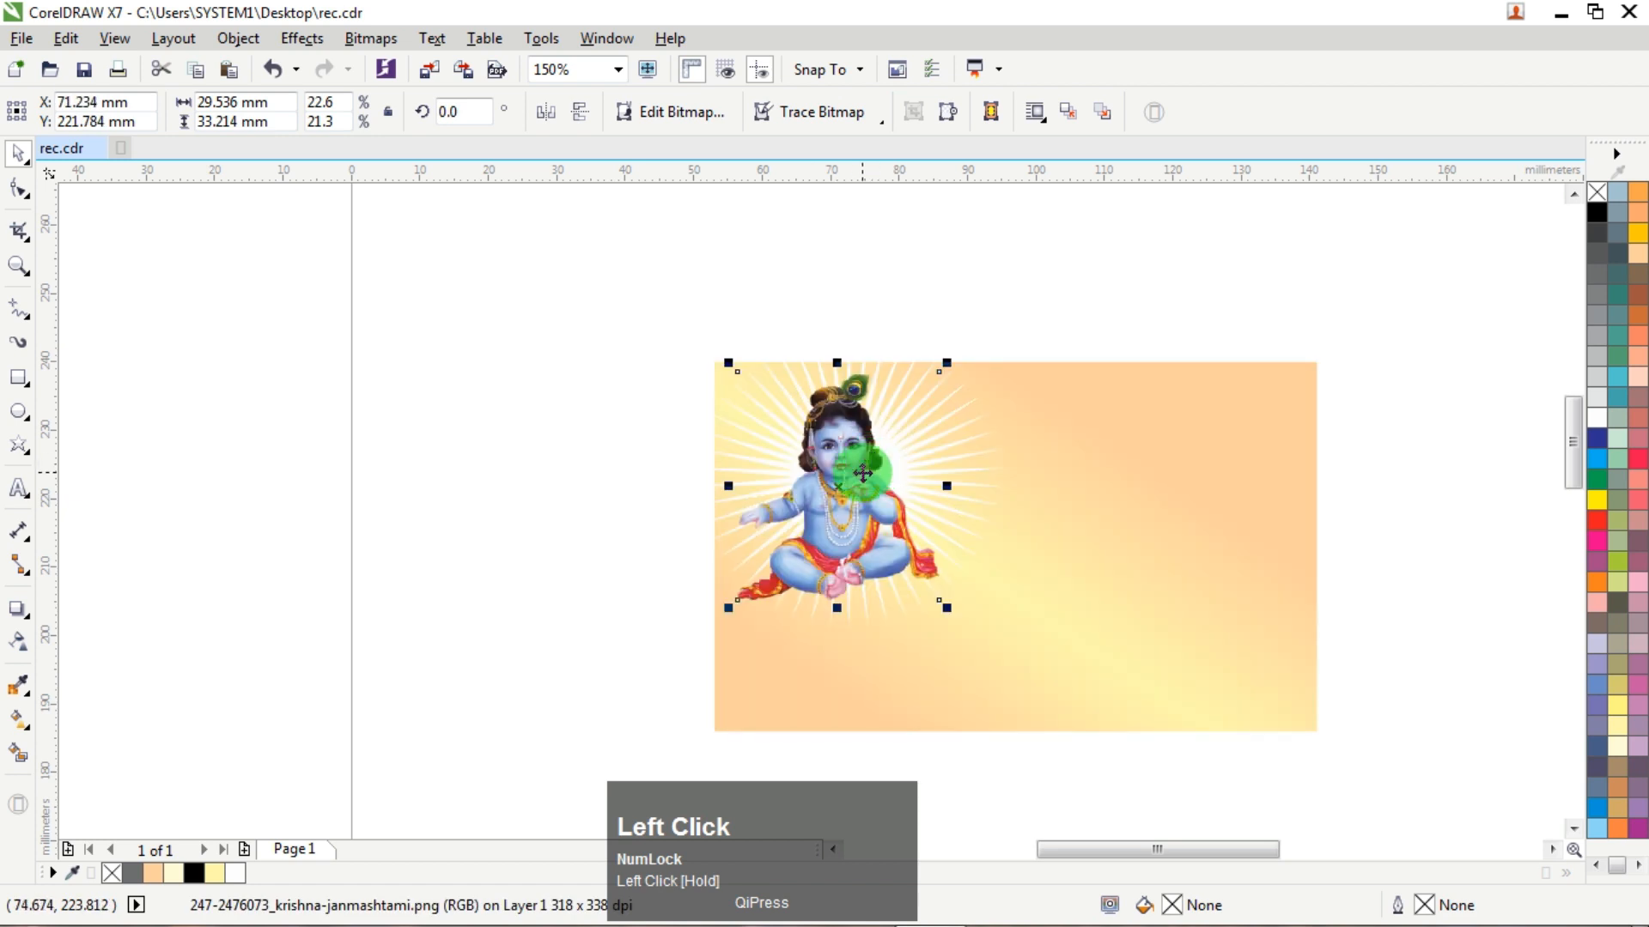
scroll(863, 473, "up", 2)
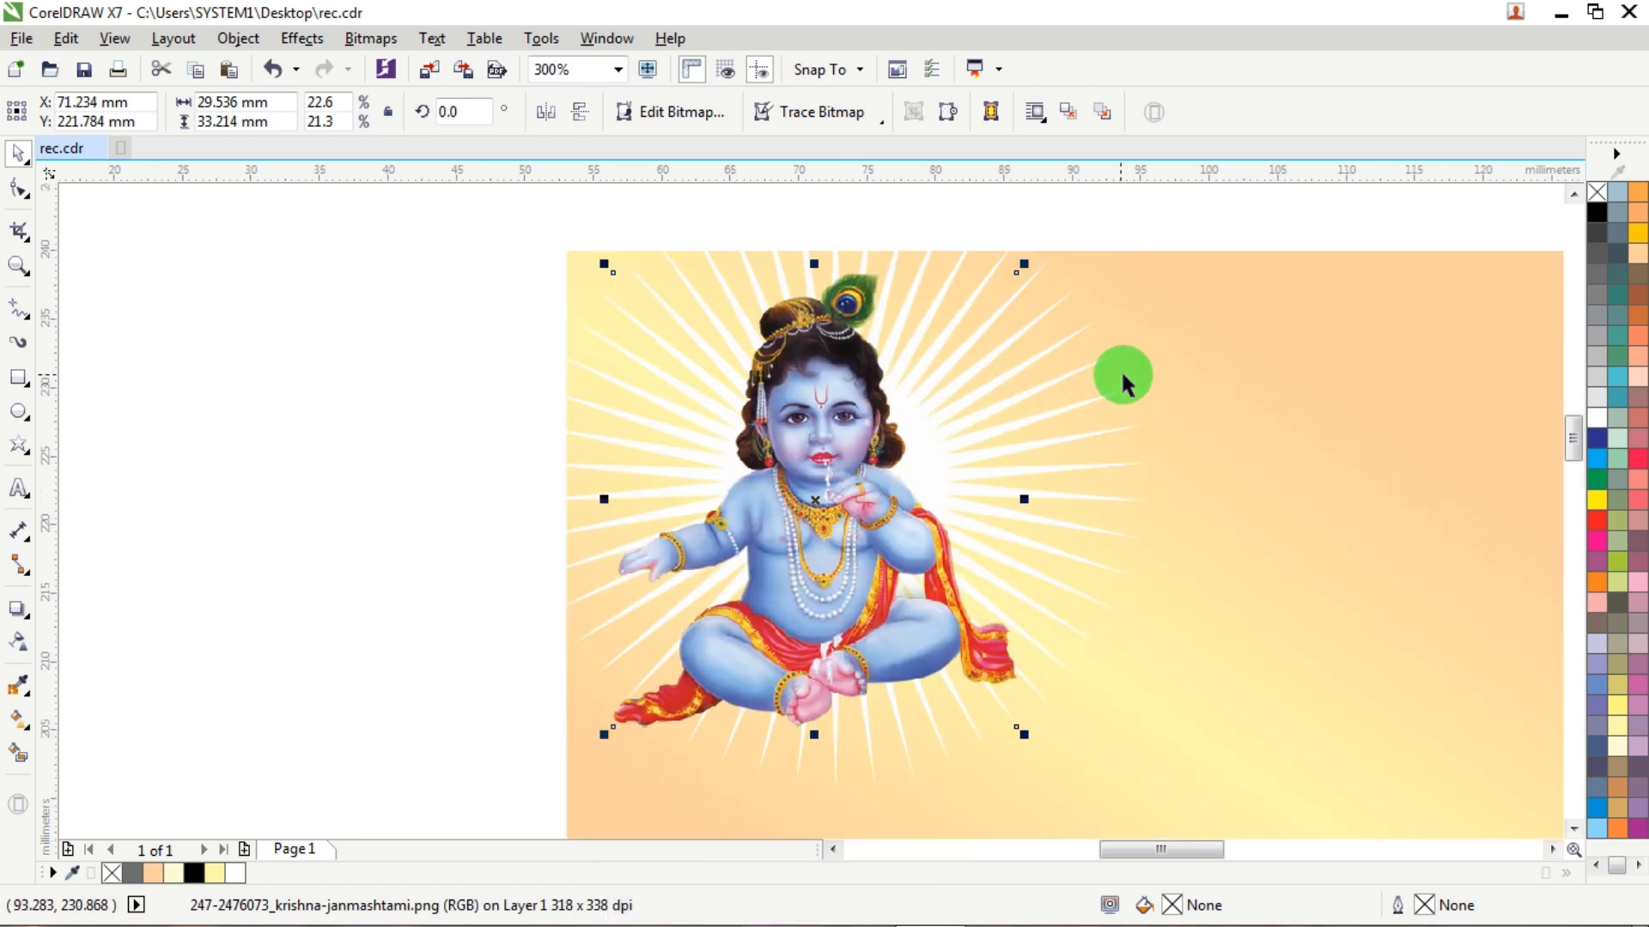
left_click(1177, 358, "ctrl")
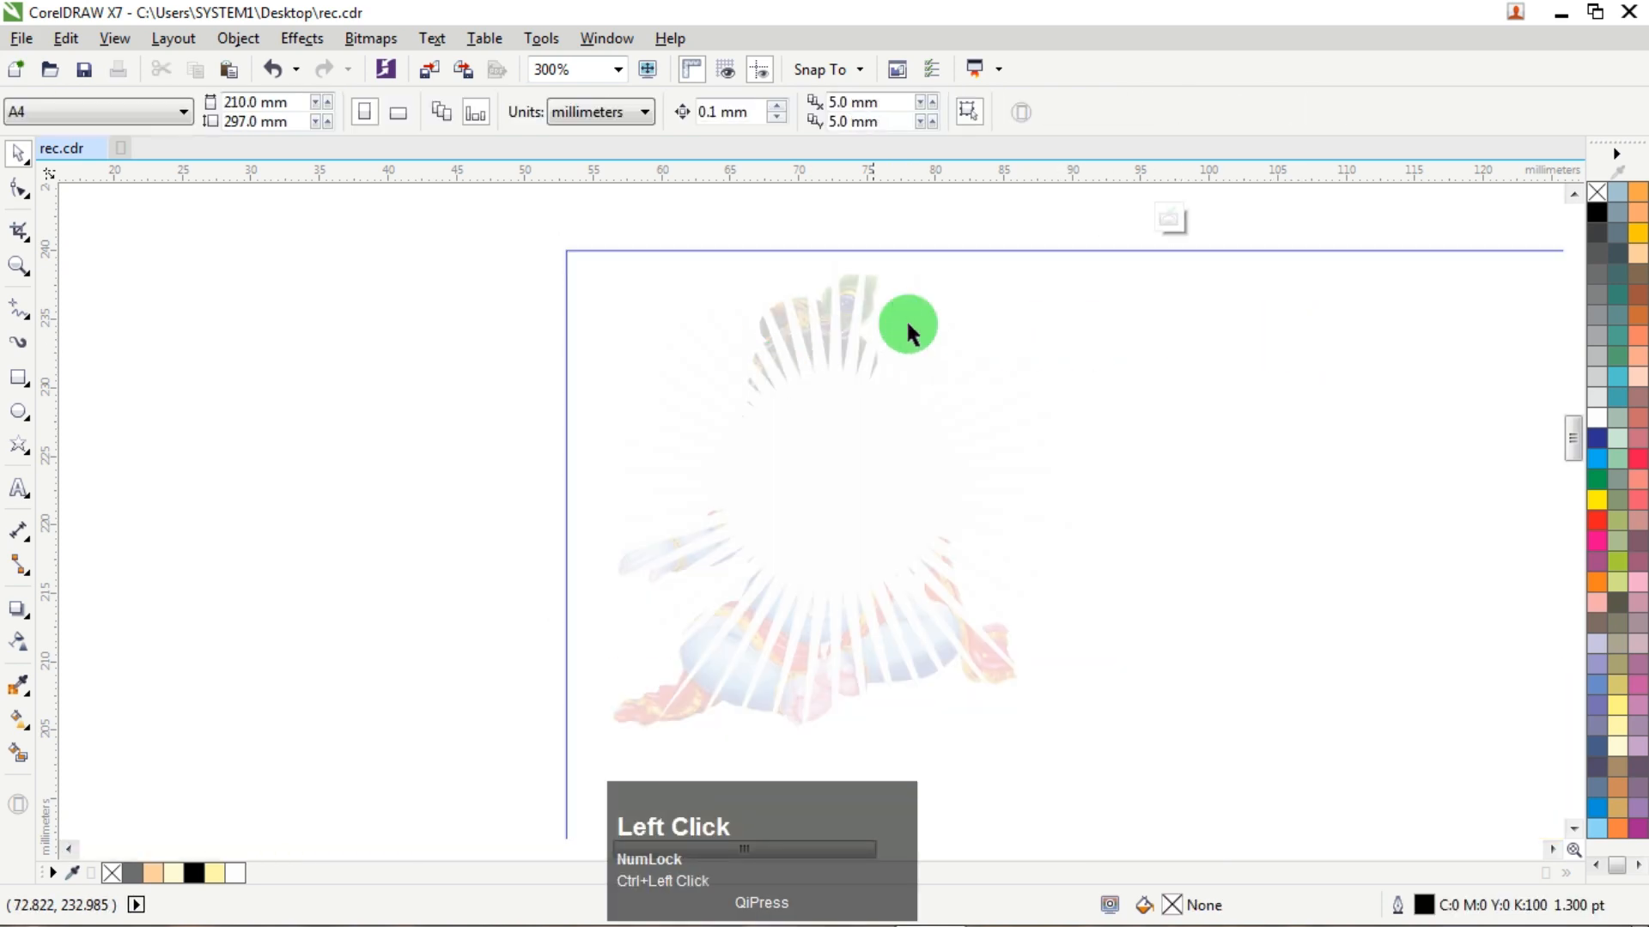
left_click_drag(842, 427, 338, 394)
left_click(1003, 386, "ctrl")
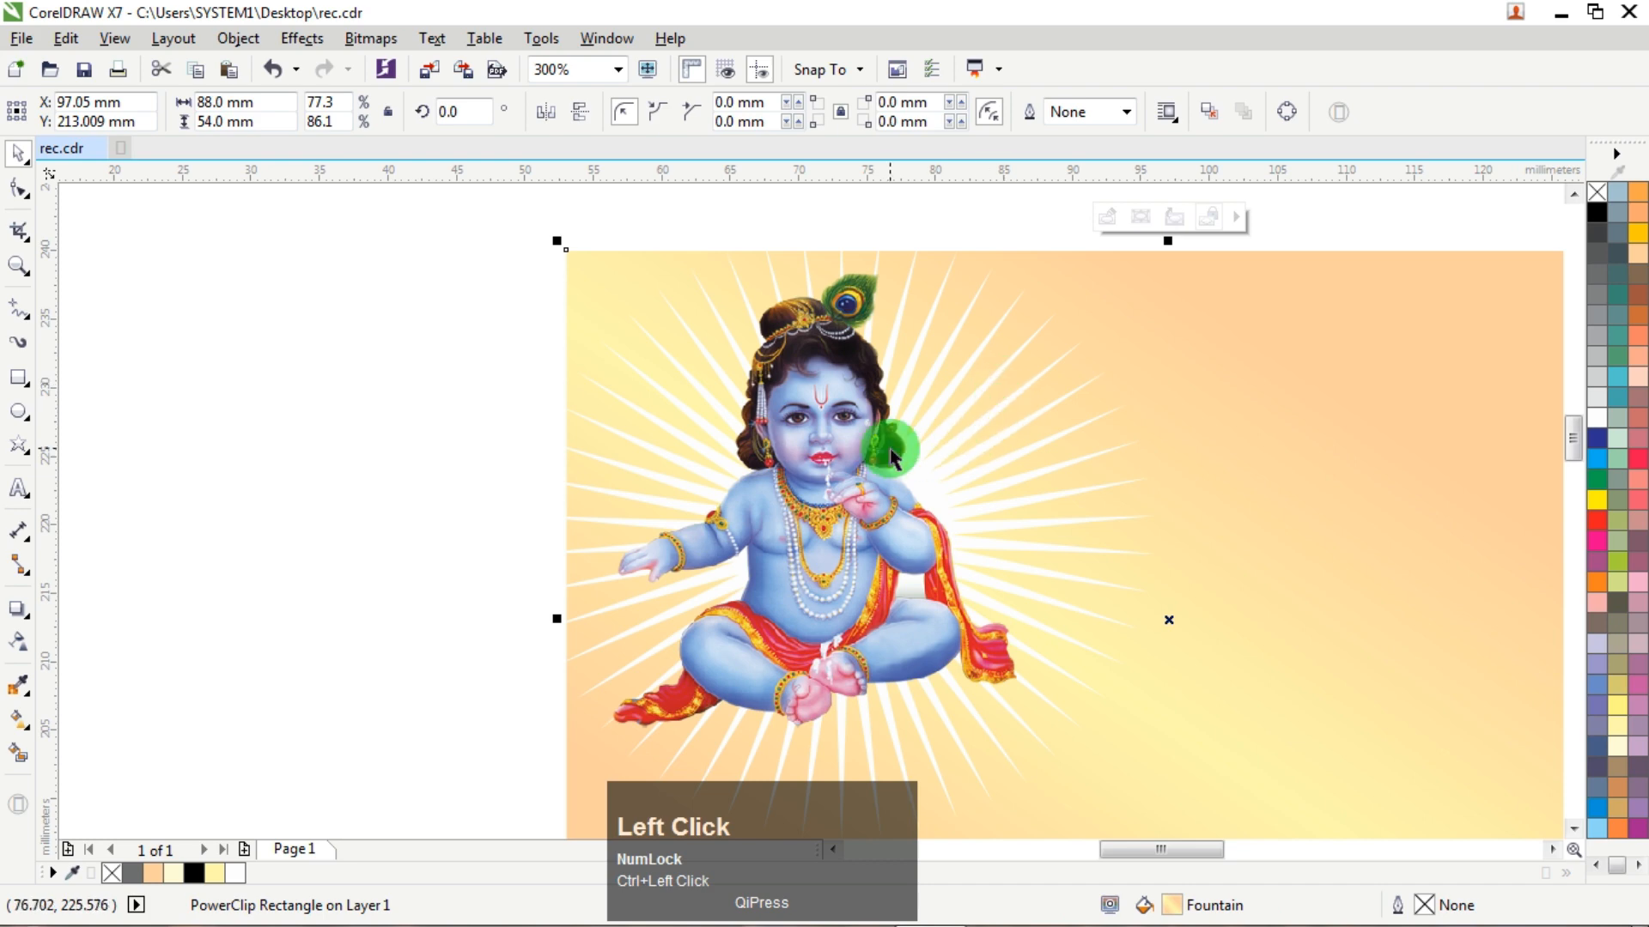
left_click(1043, 393, "ctrl")
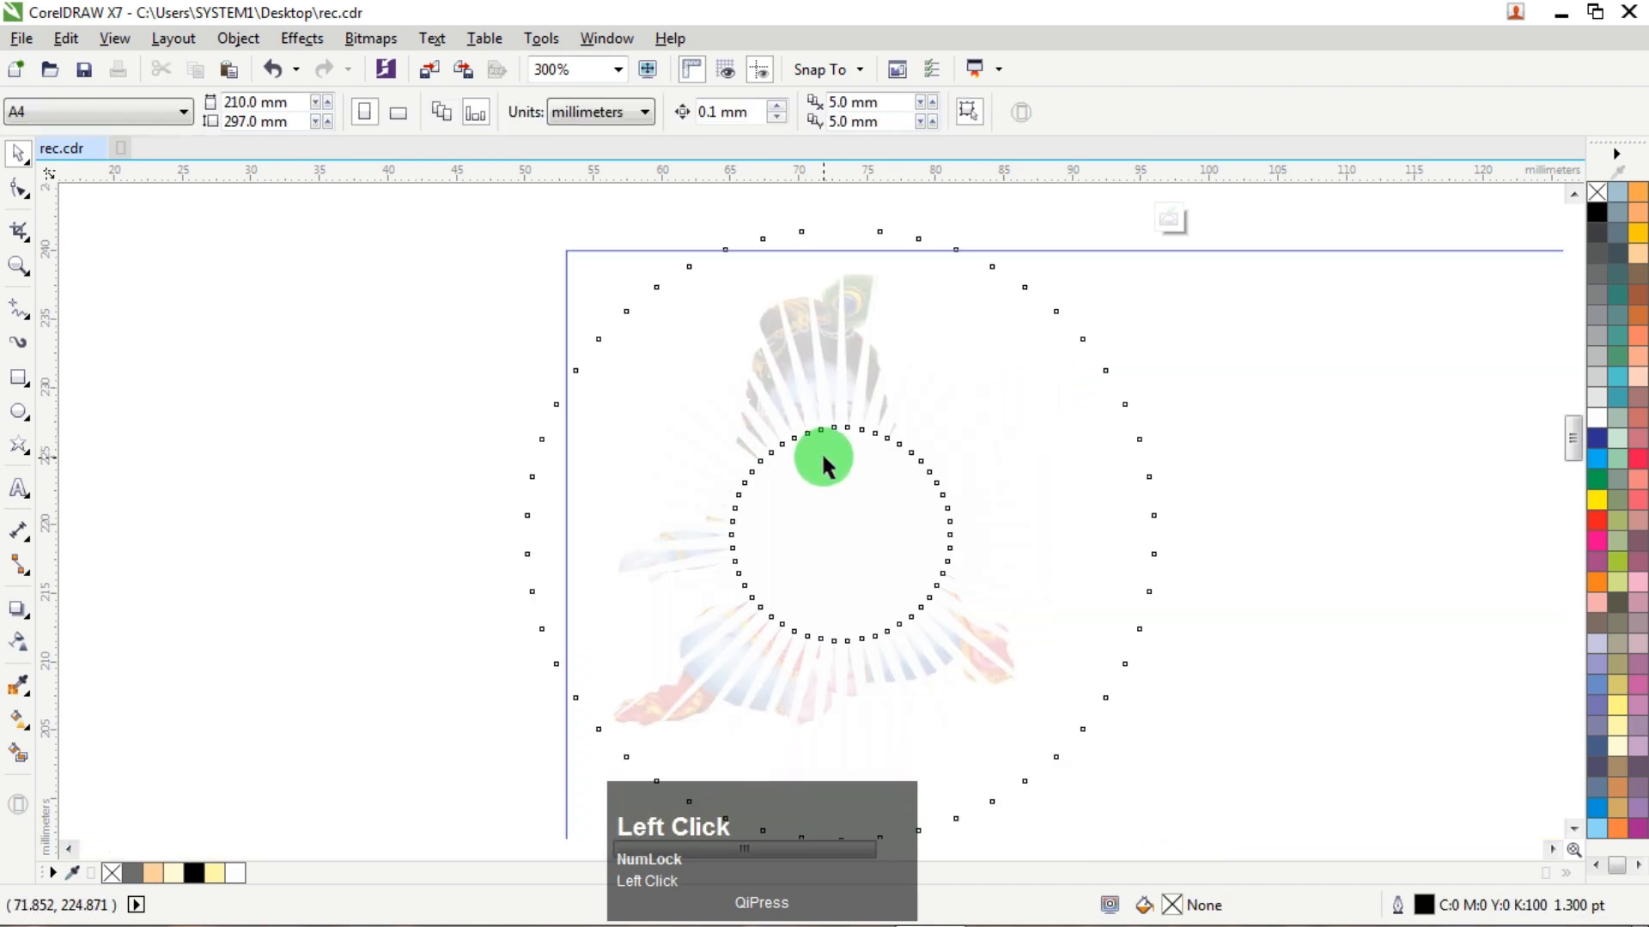
left_click_drag(823, 460, 320, 368)
left_click(320, 367, "ctrl")
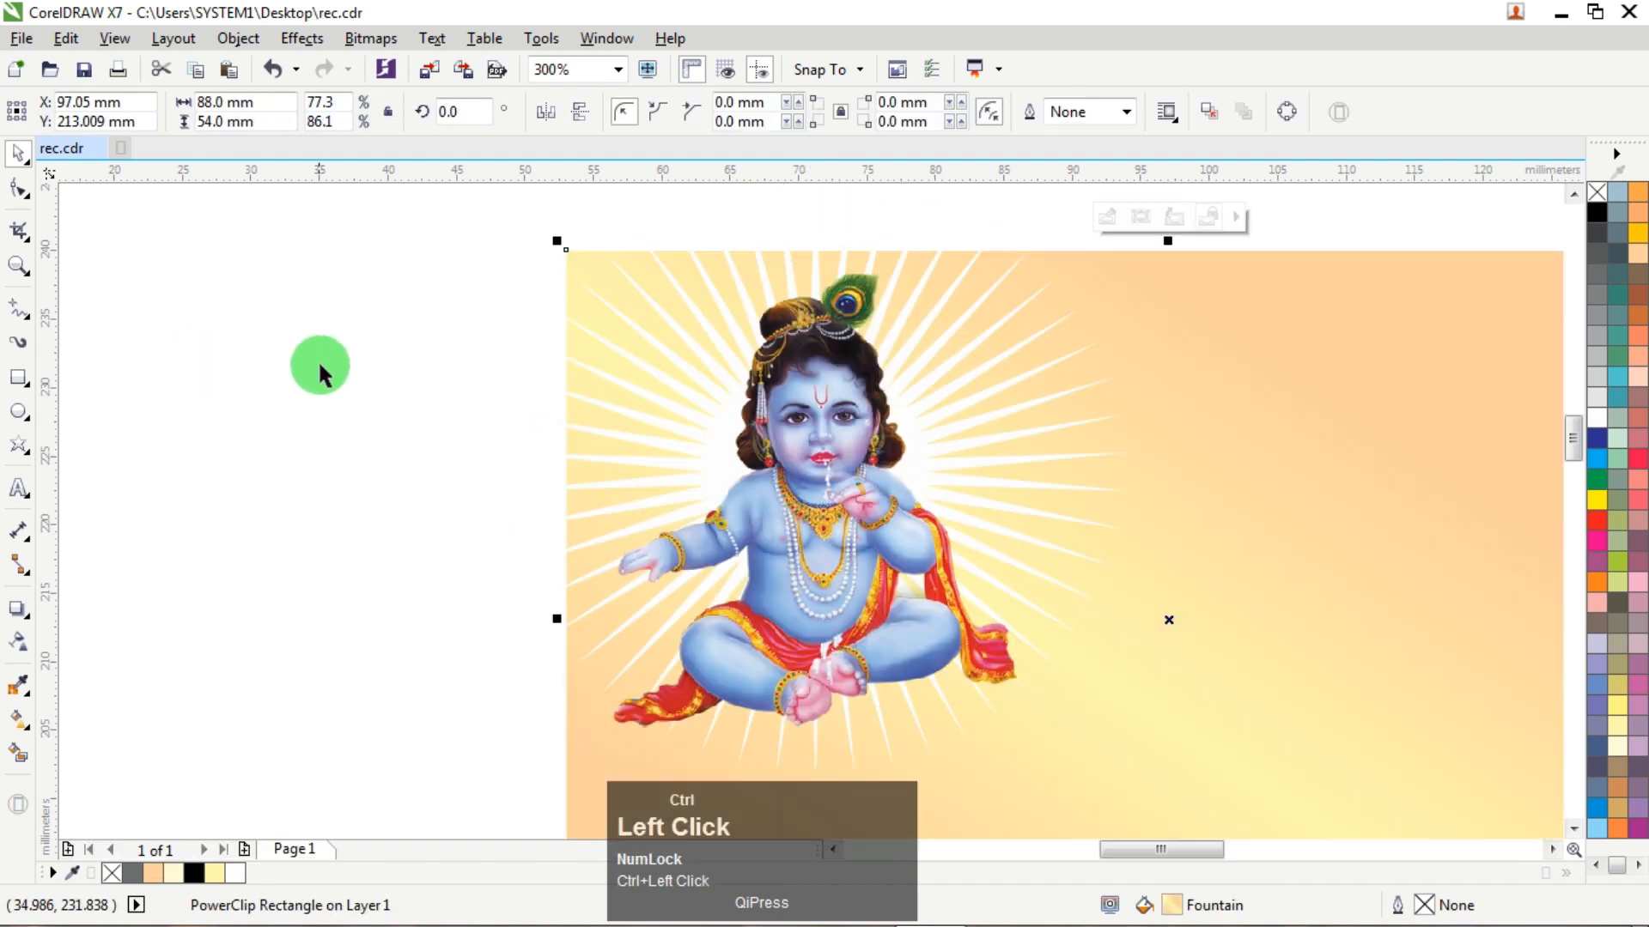
scroll(339, 393, "down", 1)
left_click(1201, 346)
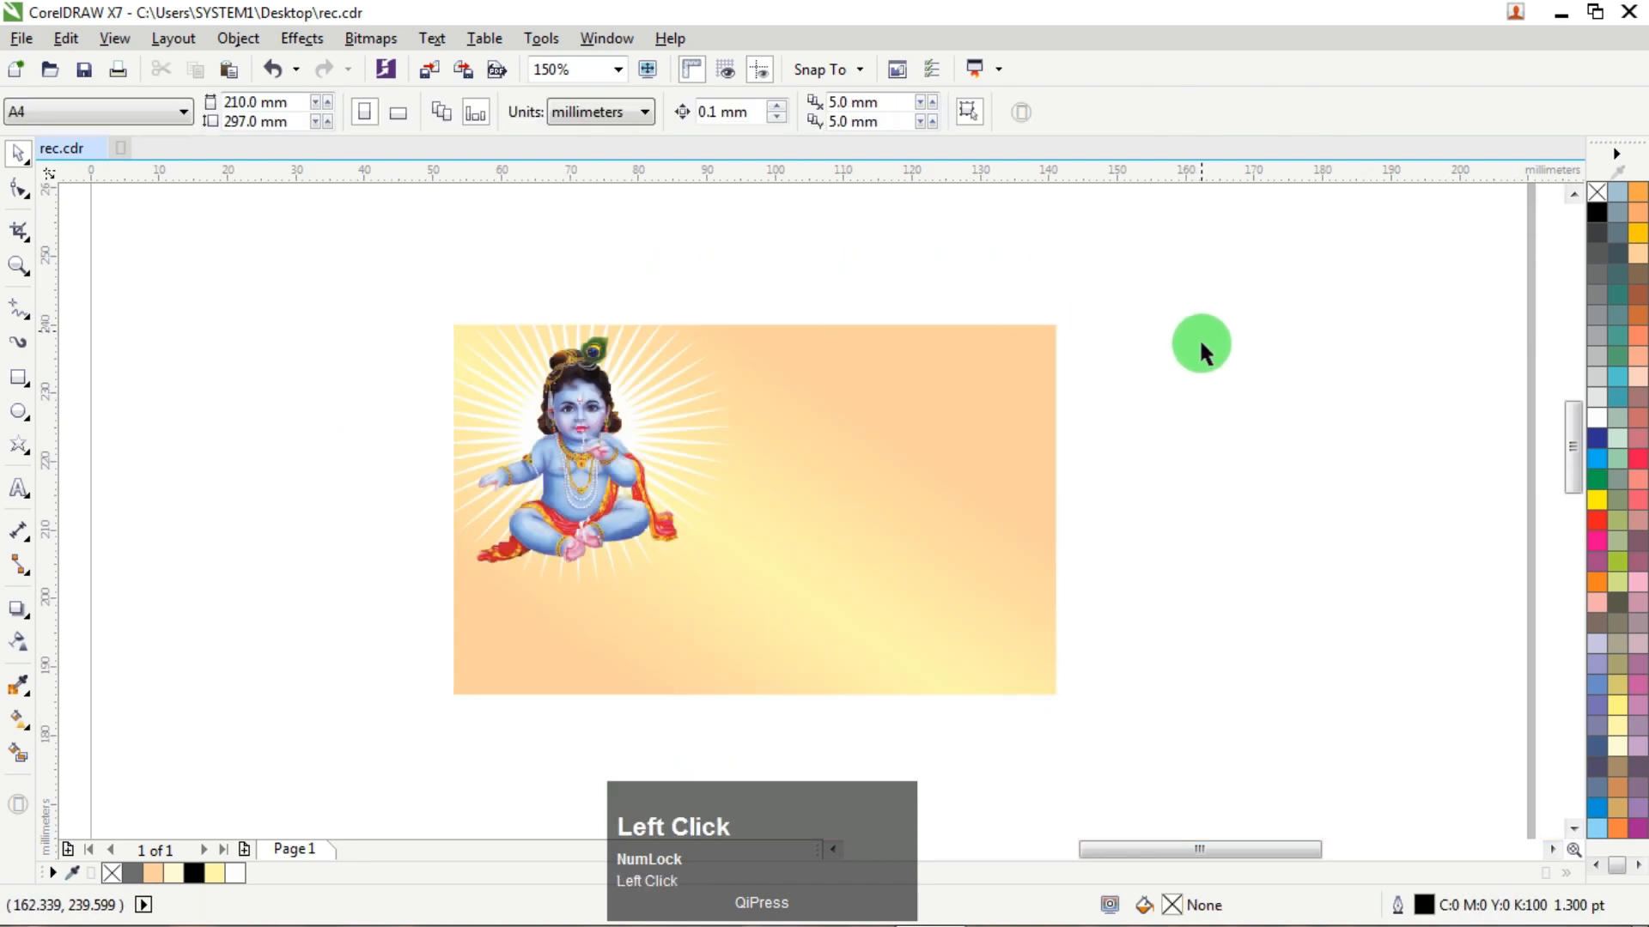
scroll(567, 393, "up", 1)
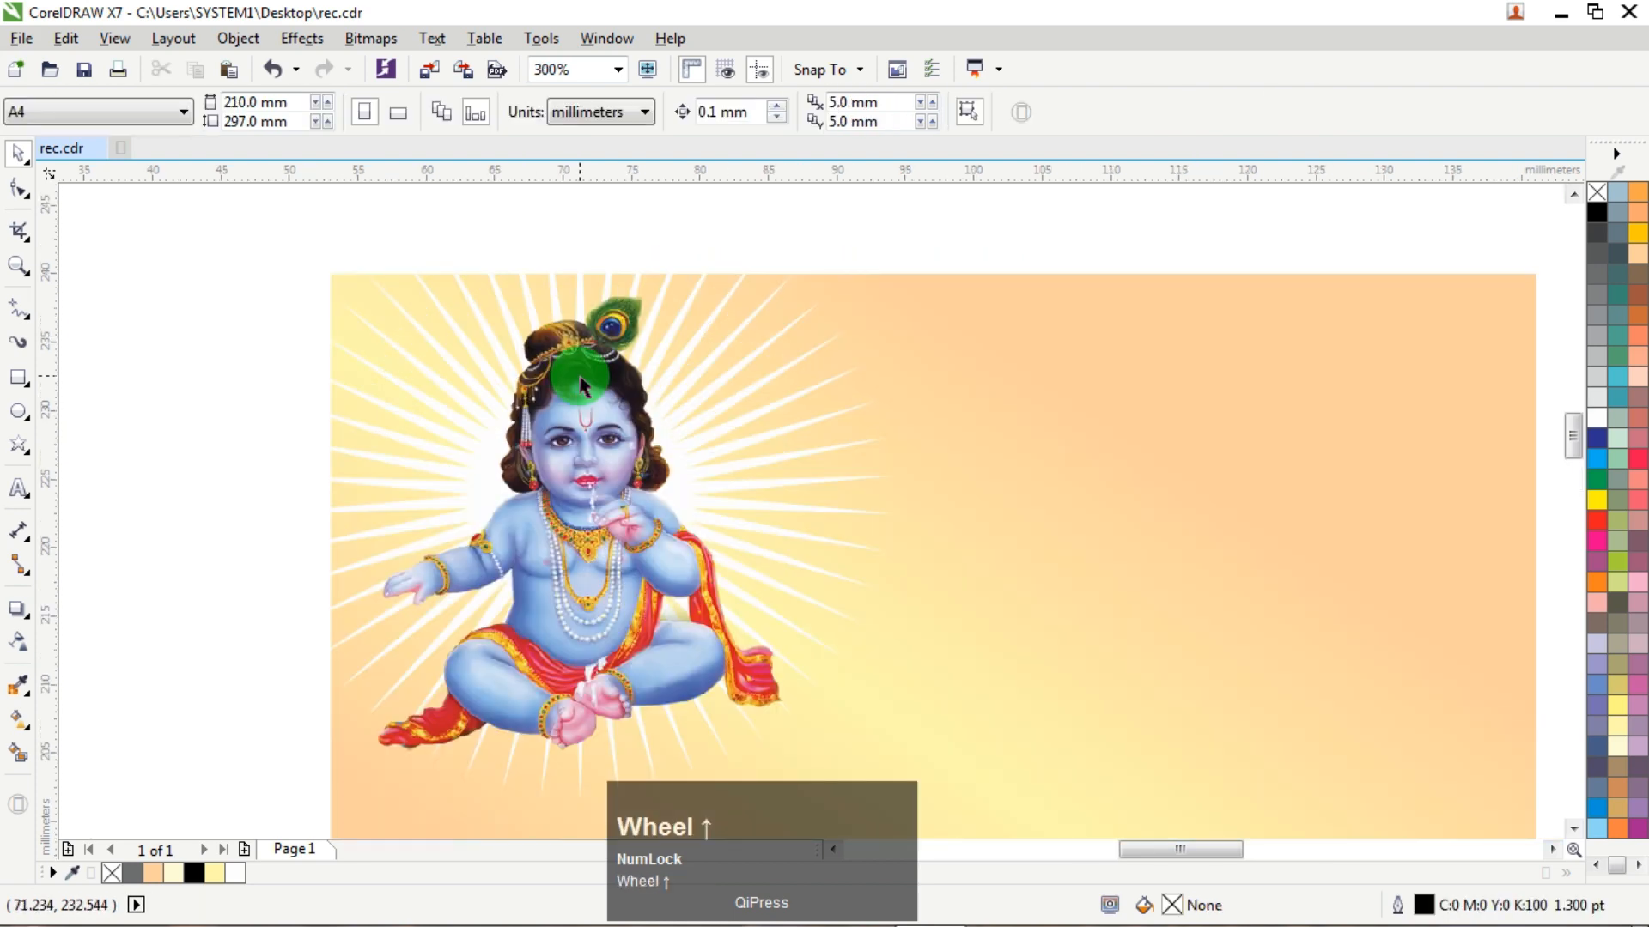
Move the text block with the director's name and the jewellers' details from outside the page to beside the card's right edge.
scroll(581, 385, "down", 3)
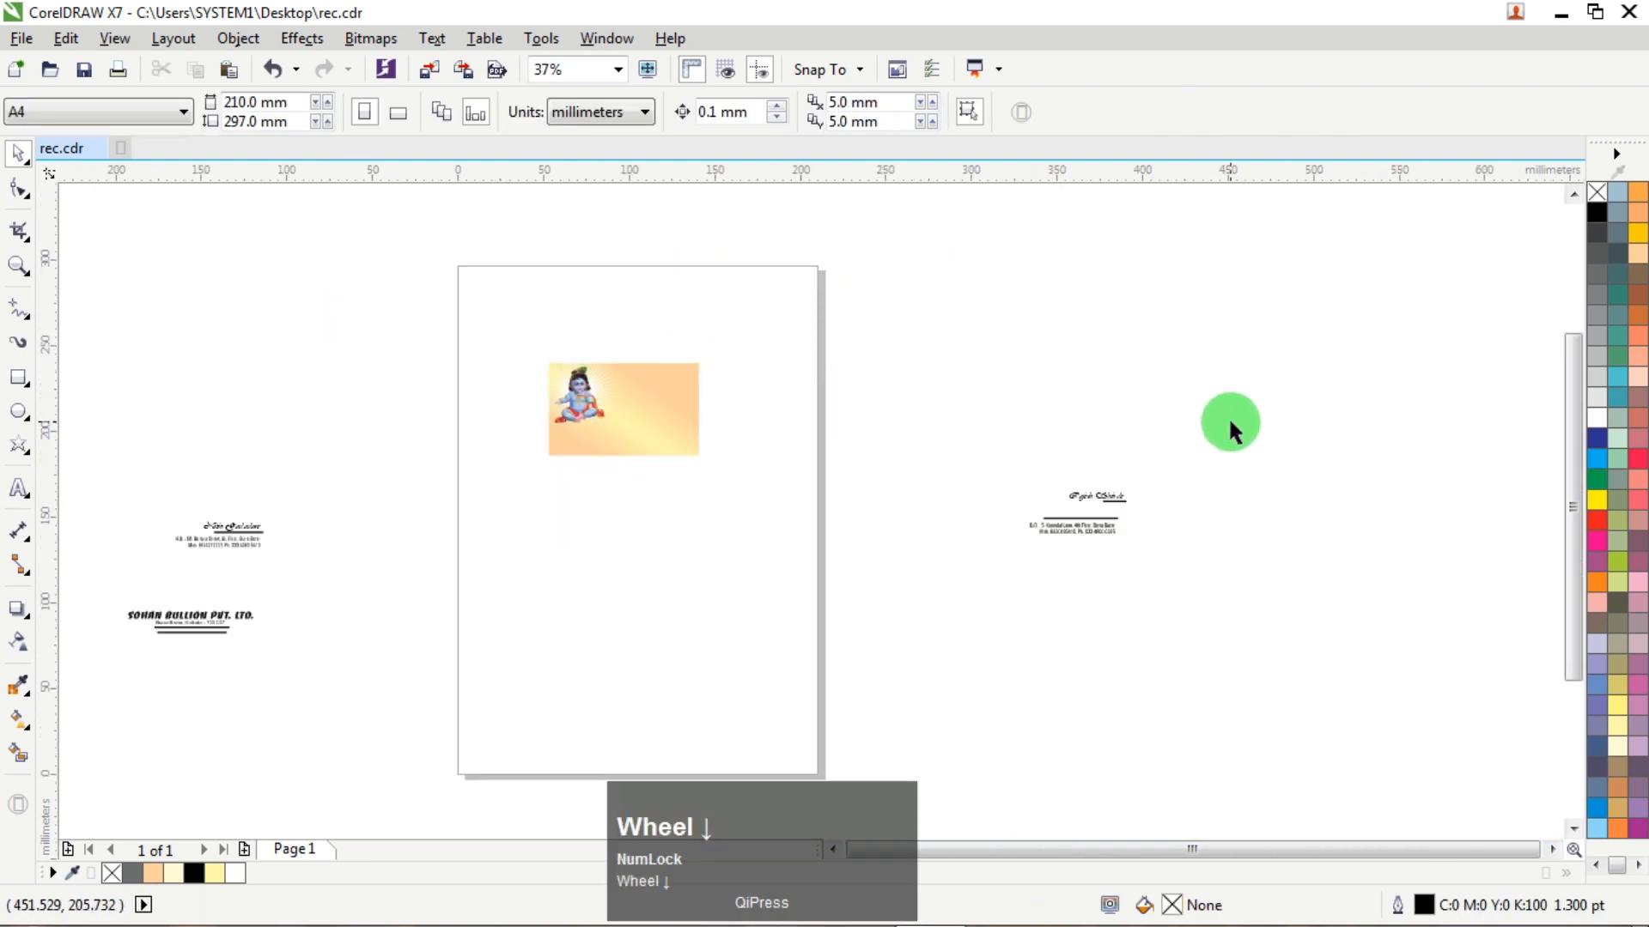
left_click_drag(971, 569, 972, 572)
left_click_drag(1079, 507, 711, 365)
scroll(711, 365, "up", 1)
scroll(710, 366, "up", 1)
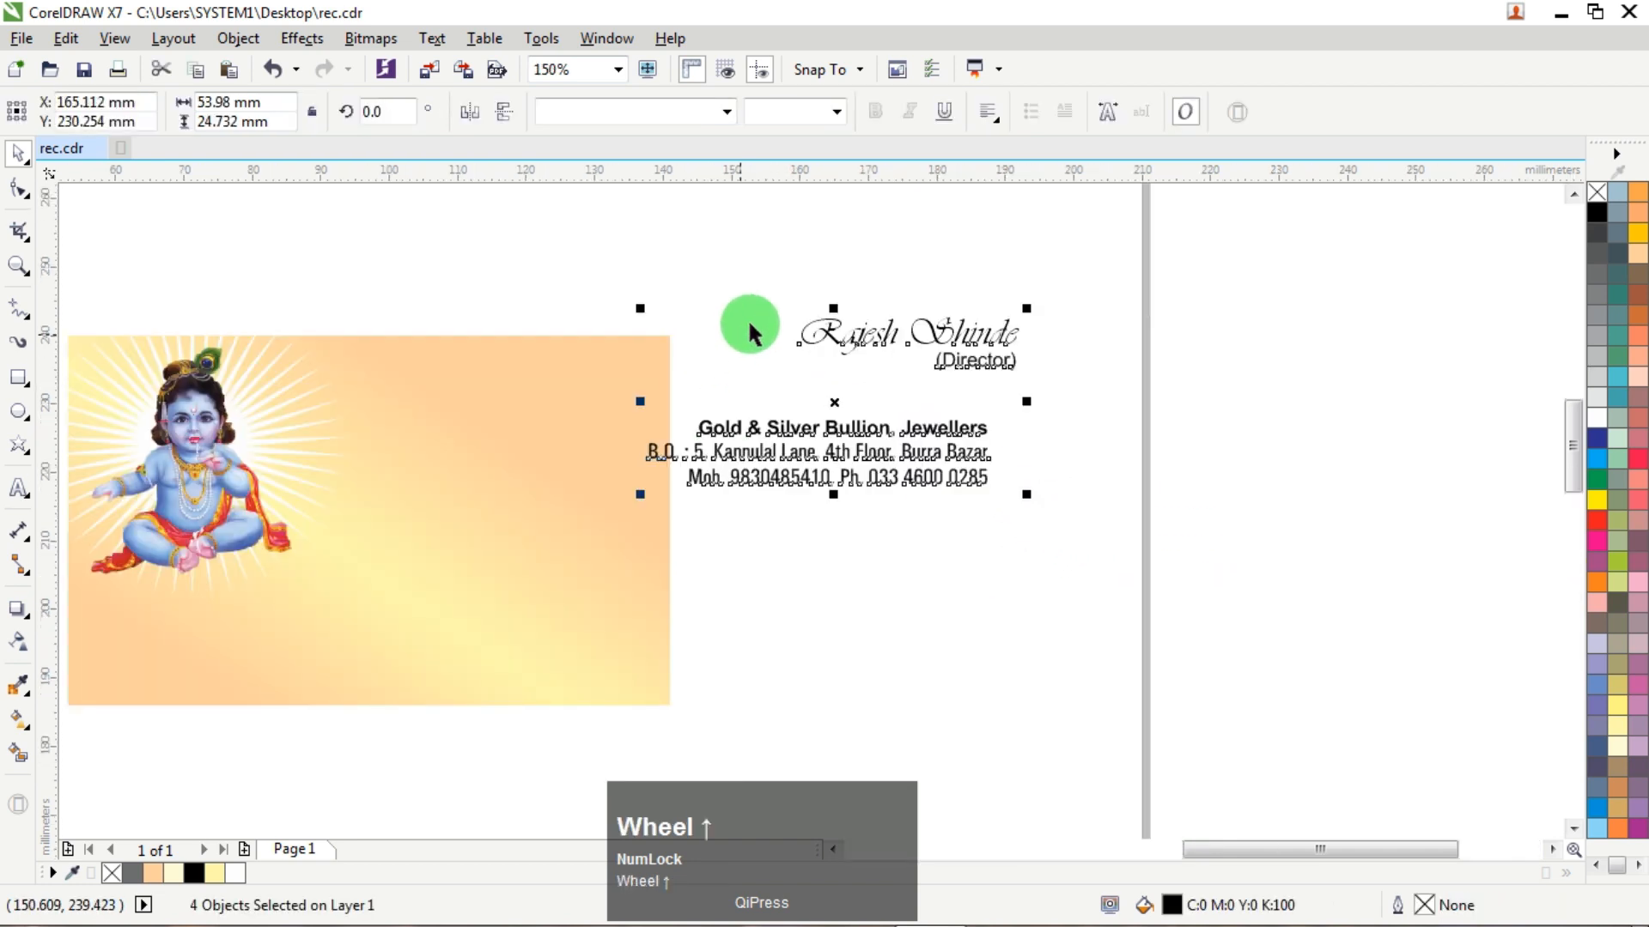
left_click(945, 311)
Place the director's name text in the card's upper-right corner.
left_click_drag(863, 344, 481, 376)
scroll(481, 375, "up", 2)
mouse_move(803, 380)
left_mouse_down()
mouse_move(792, 350)
mouse_move(809, 359)
mouse_move(792, 372)
left_mouse_up()
scroll(809, 359, "down", 1)
scroll(795, 338, "up", 1)
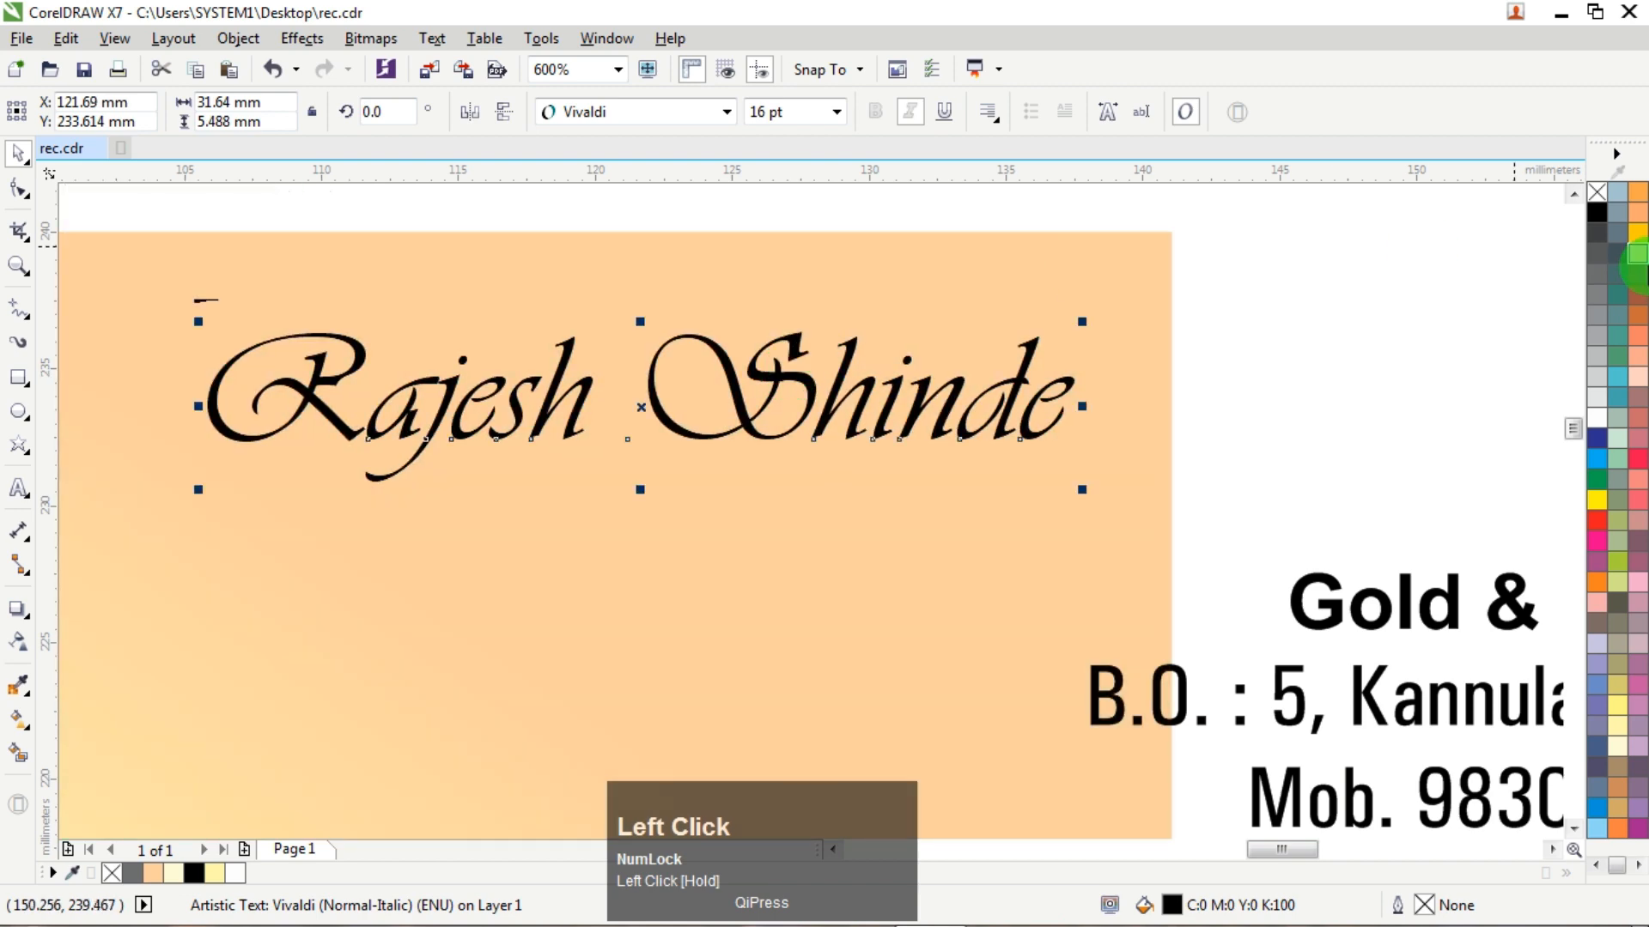
Fill the director's name with purple and adjust the fill colour to C40 M100 Y0 K20.
left_click(1595, 560)
scroll(769, 348, "up", 1)
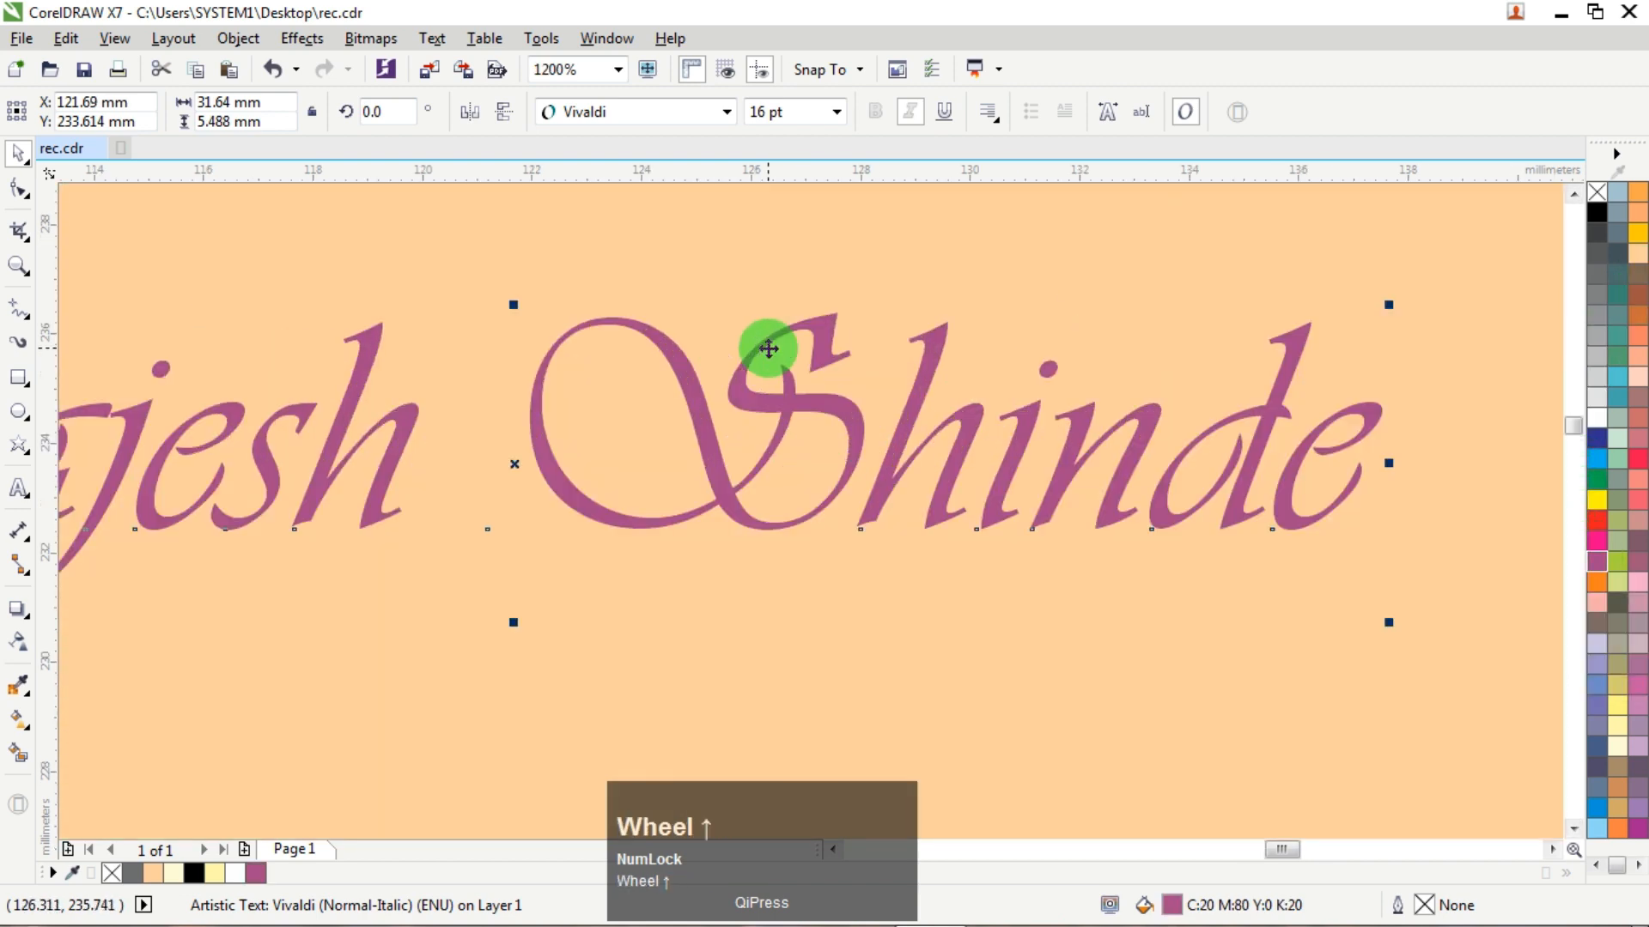
double_click(1171, 905)
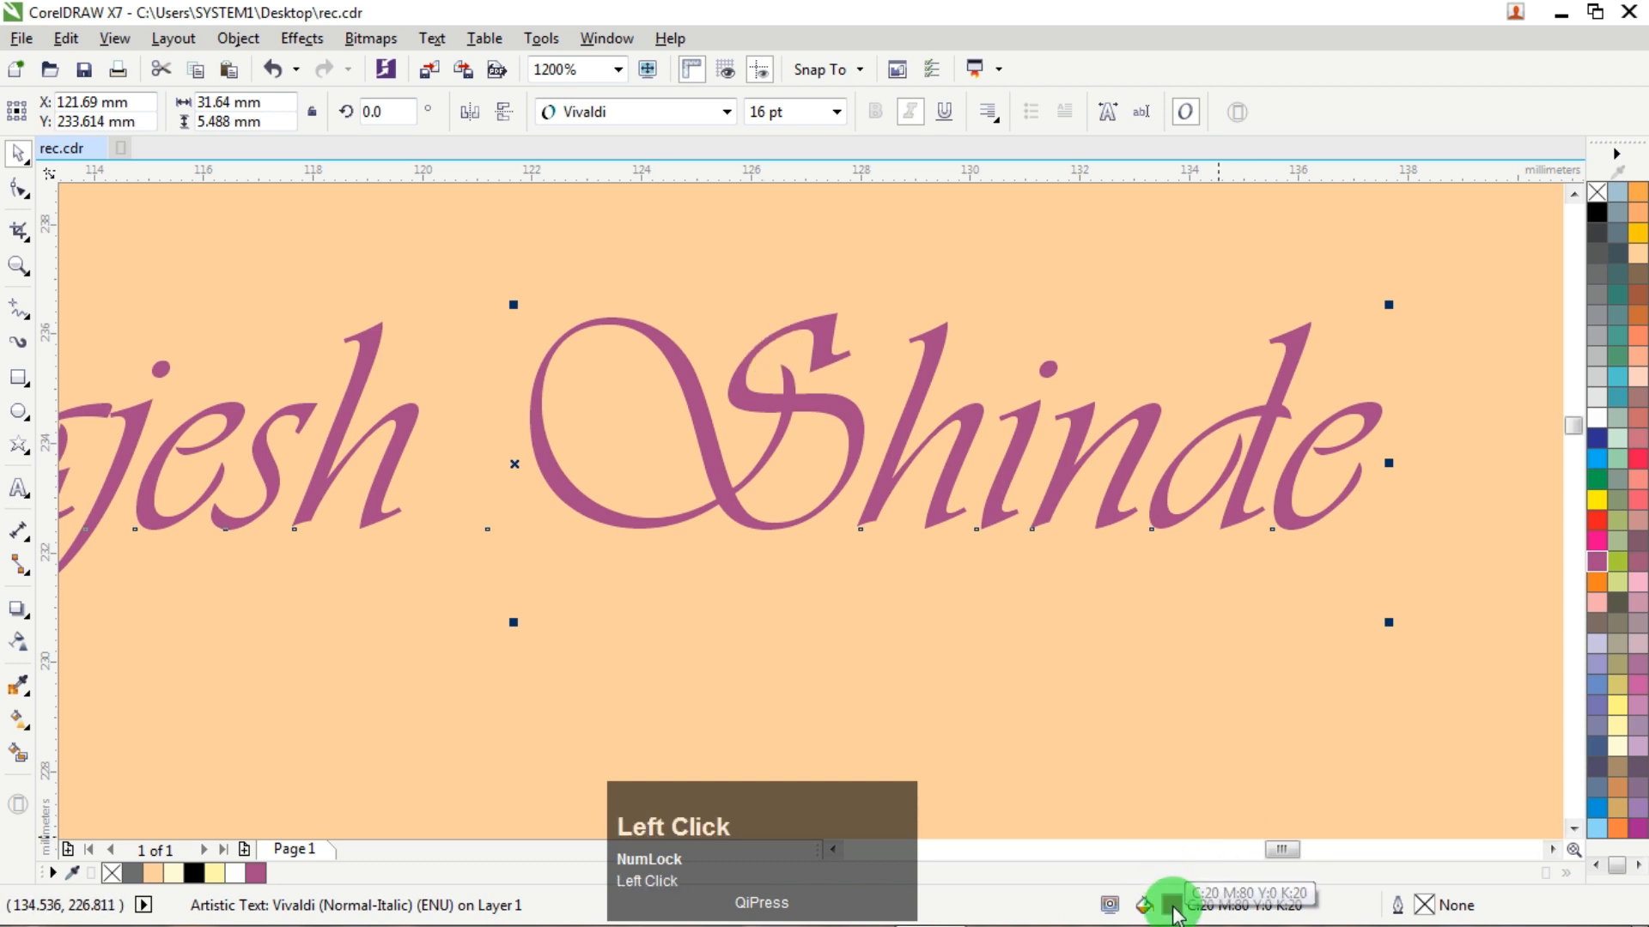
left_click_drag(508, 86, 427, 310)
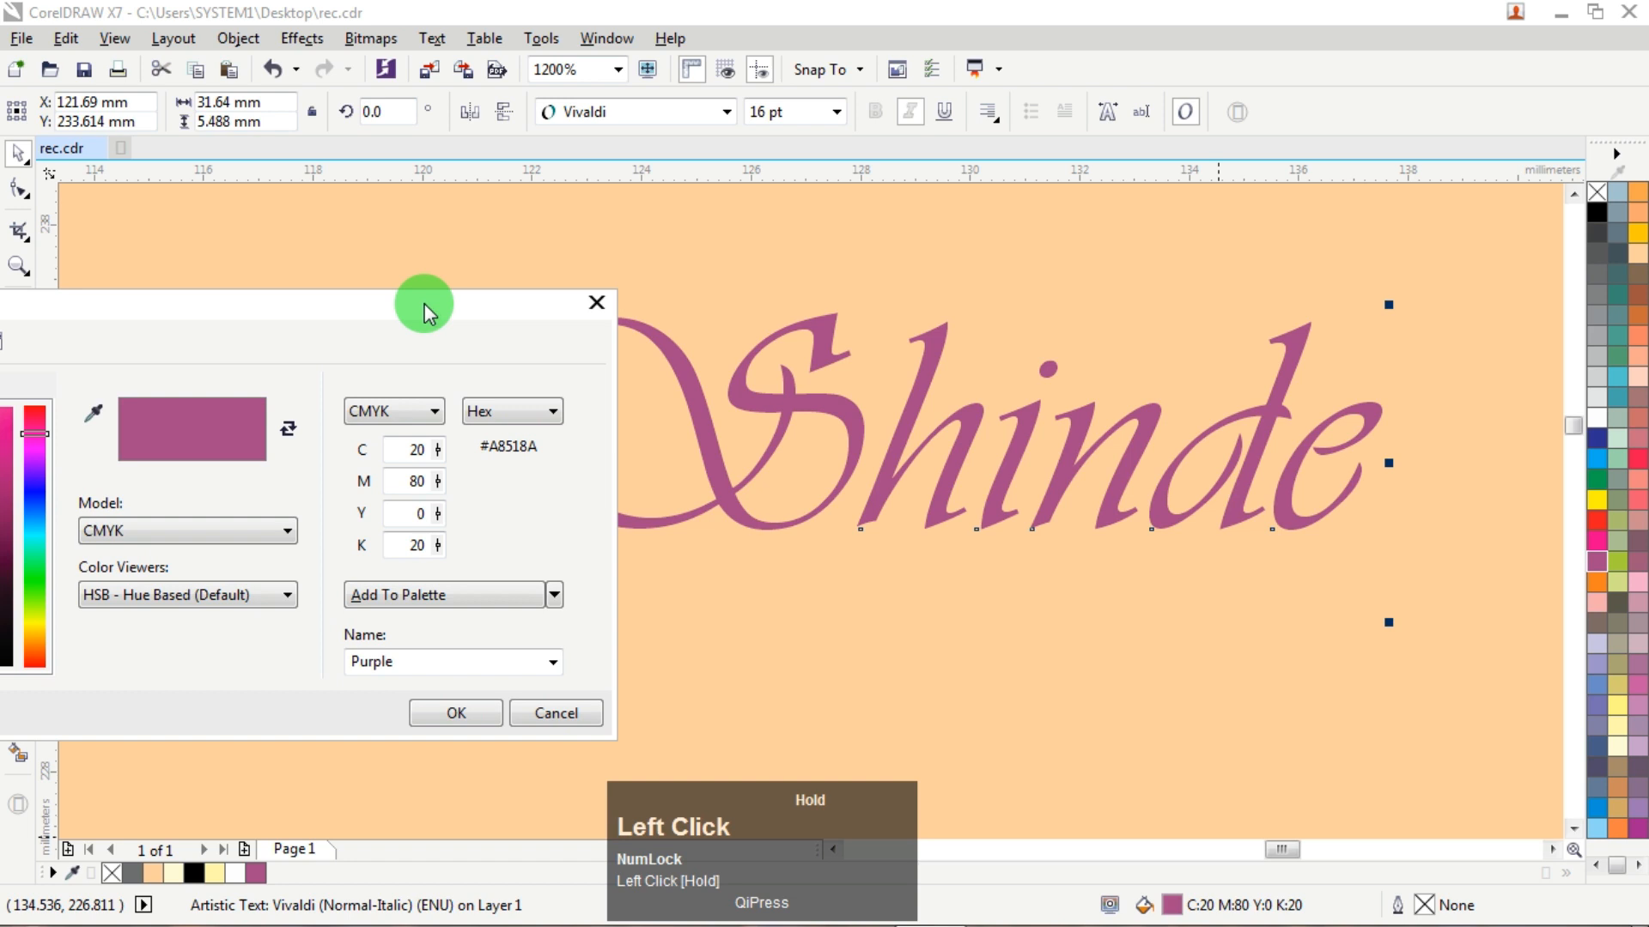
left_click(404, 483)
left_click_drag(398, 453, 540, 453)
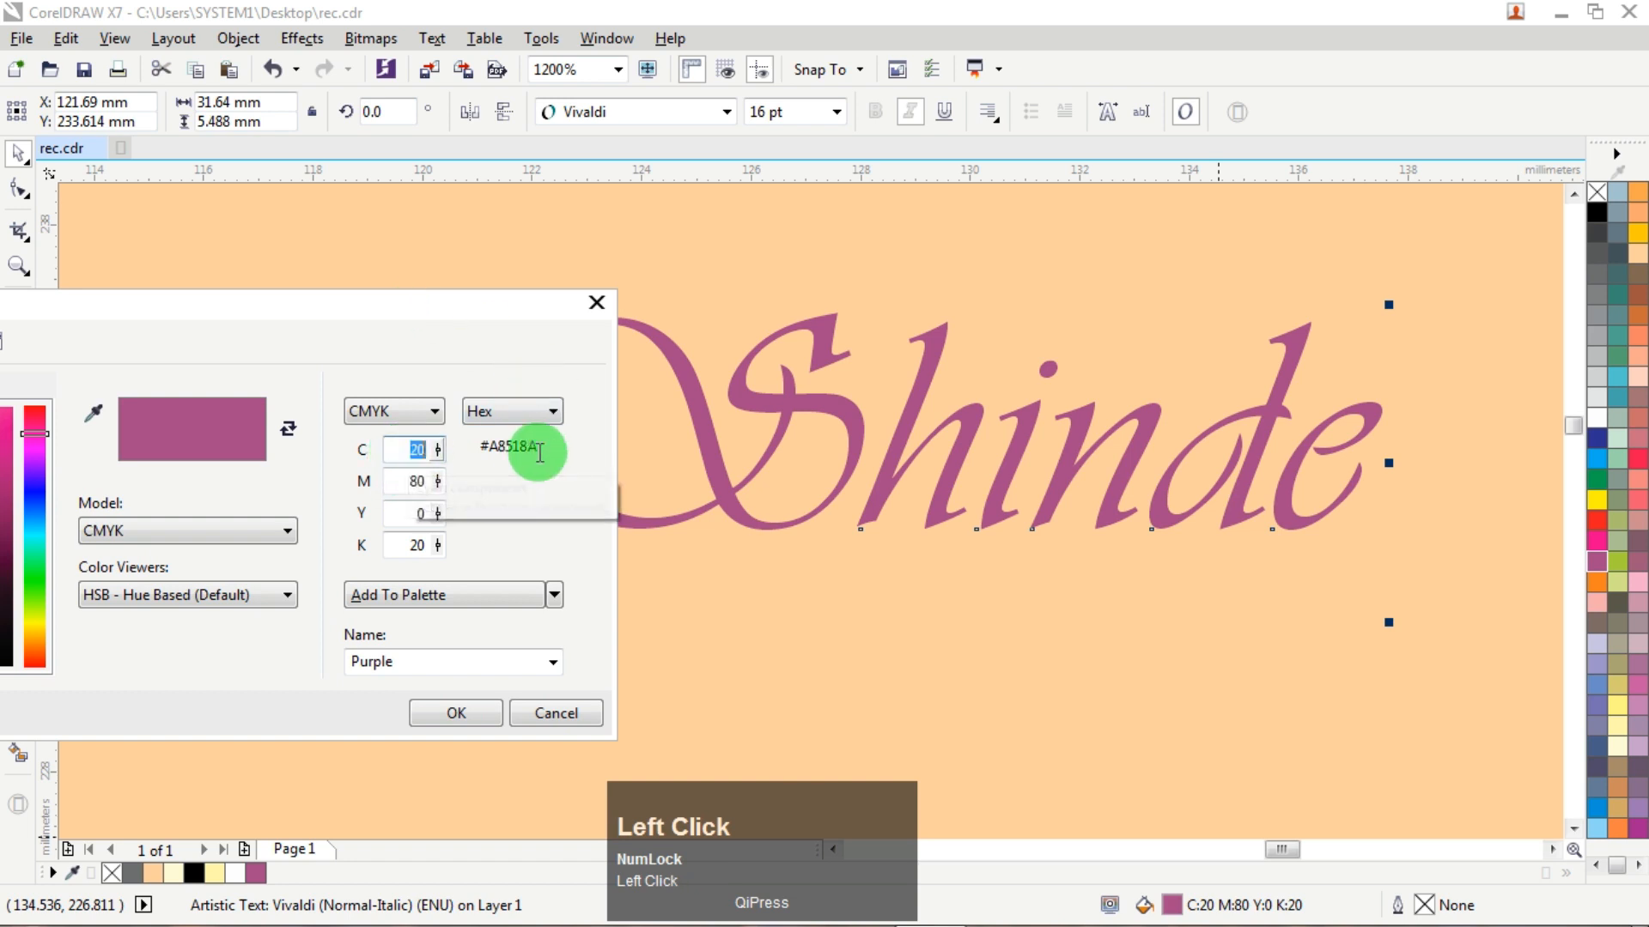
type("40")
key("Tab")
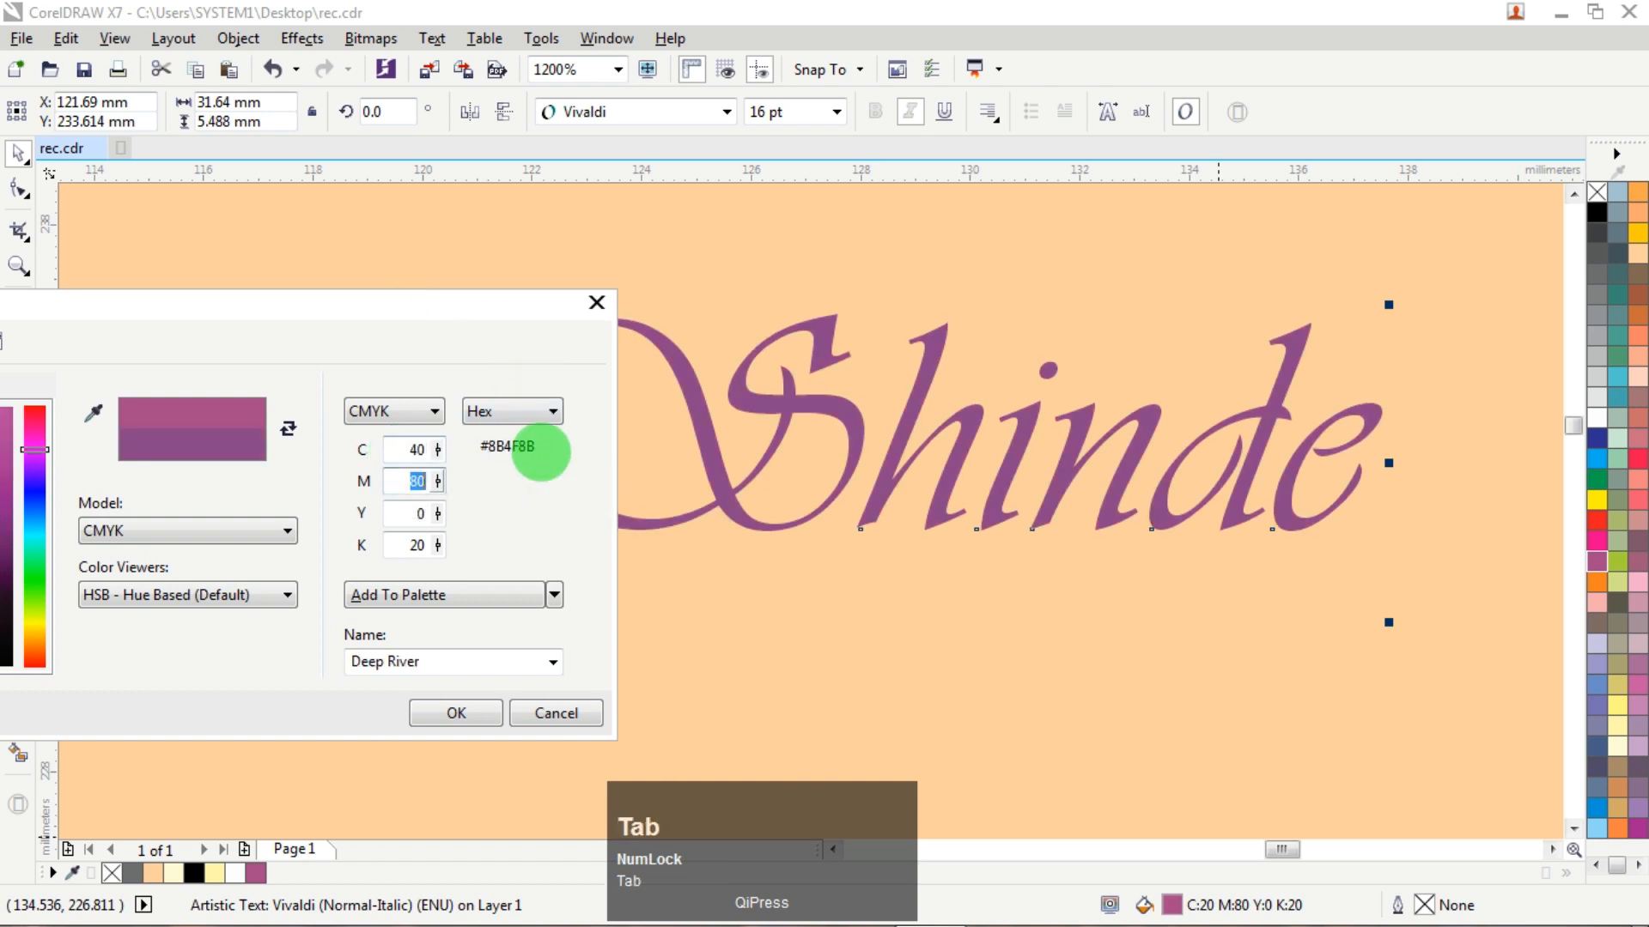
key("Tab")
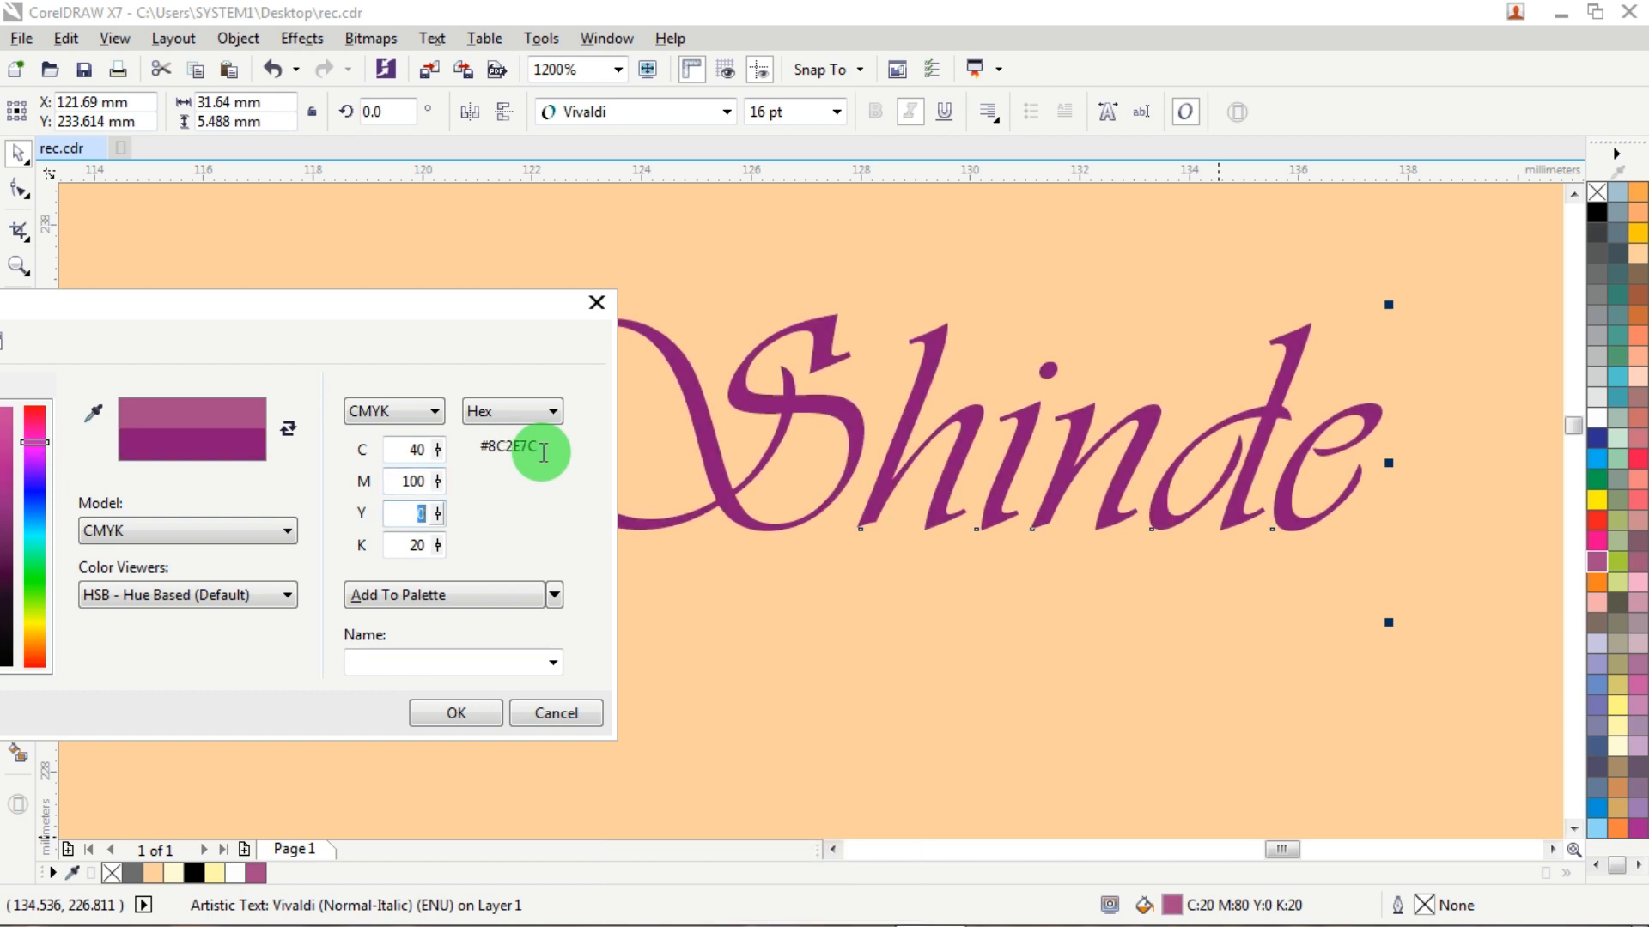
key("Tab")
key("Return")
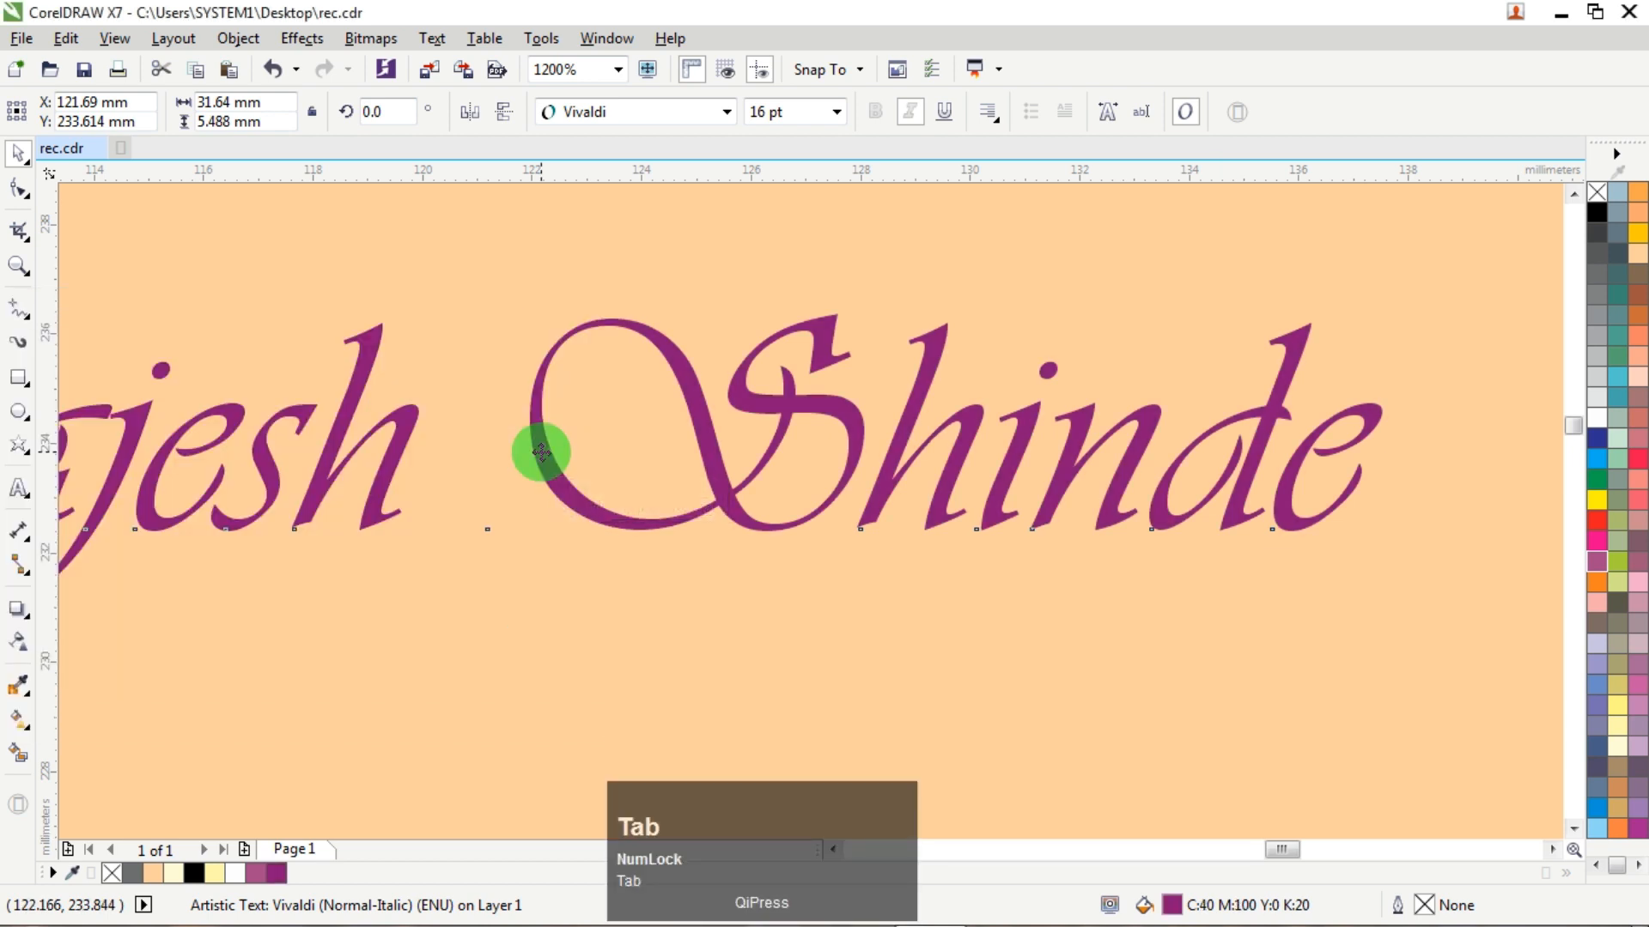
Move the "(Director)" text onto the card beneath the name and align its right edge with the name.
scroll(833, 394, "up", 2)
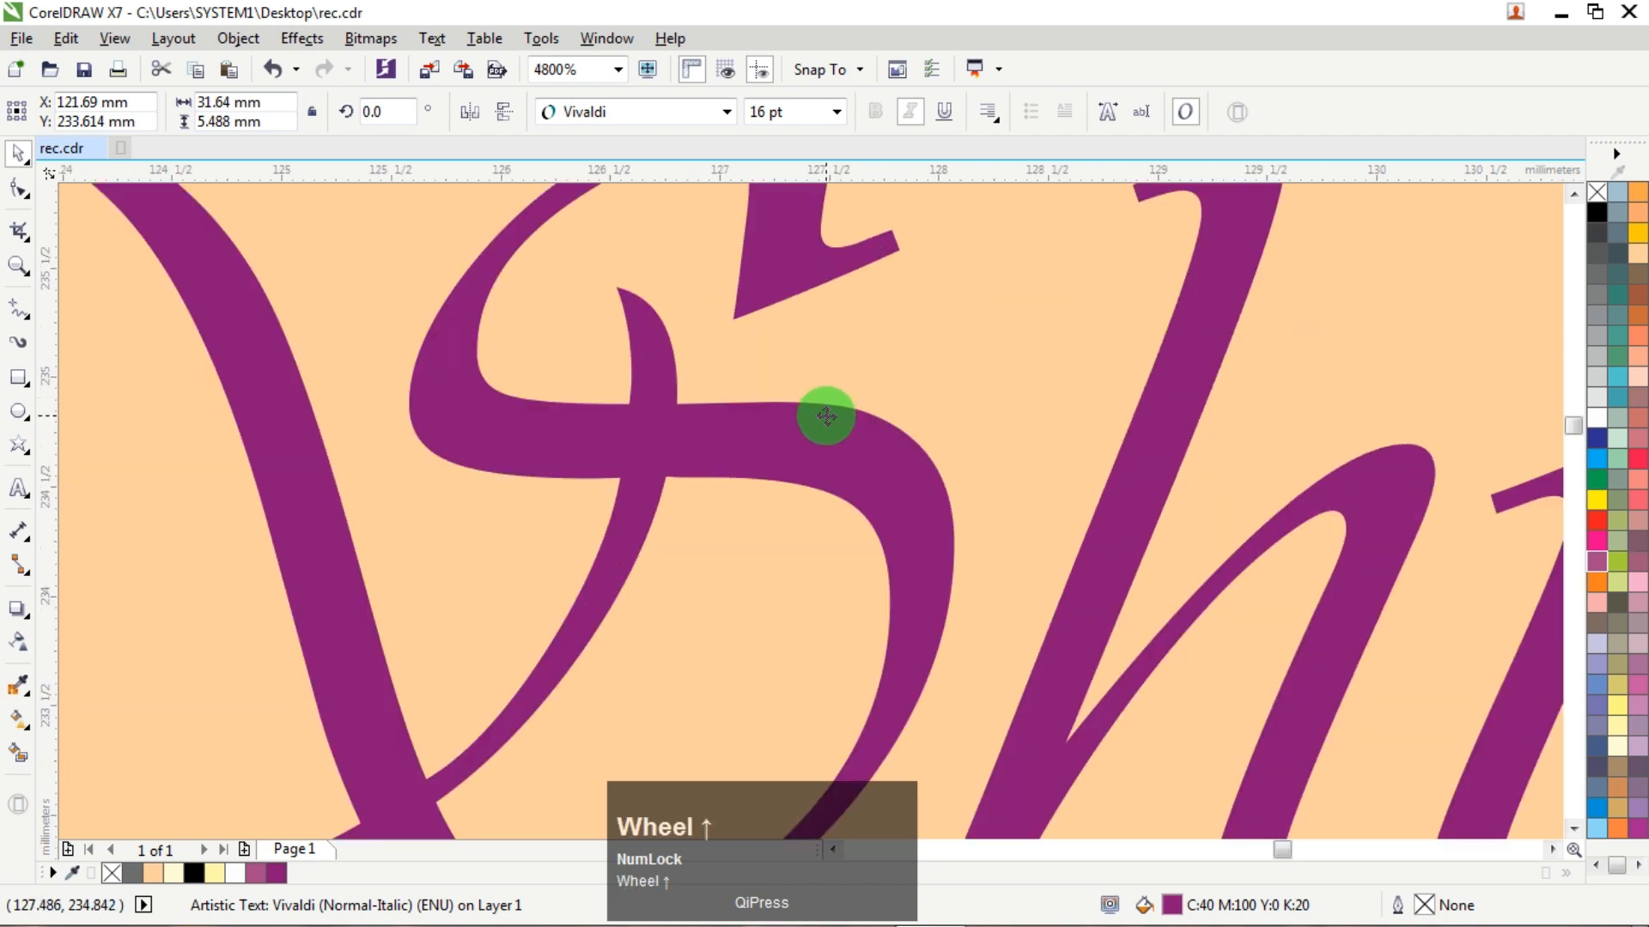
scroll(832, 393, "down", 5)
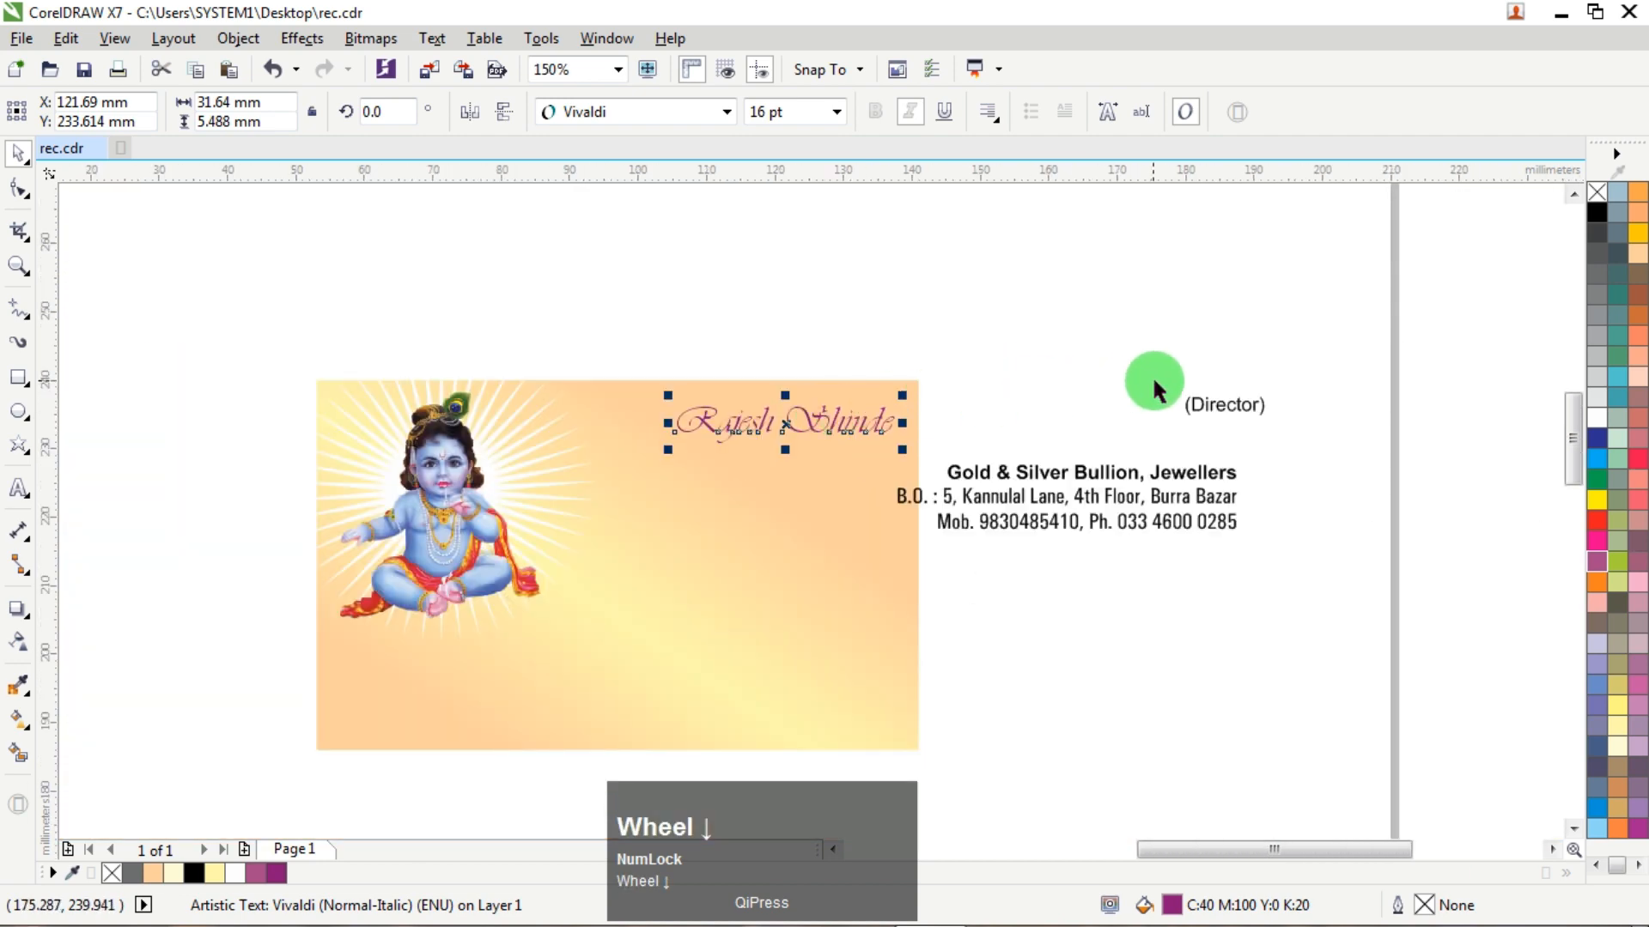
left_click_drag(1211, 410, 869, 457)
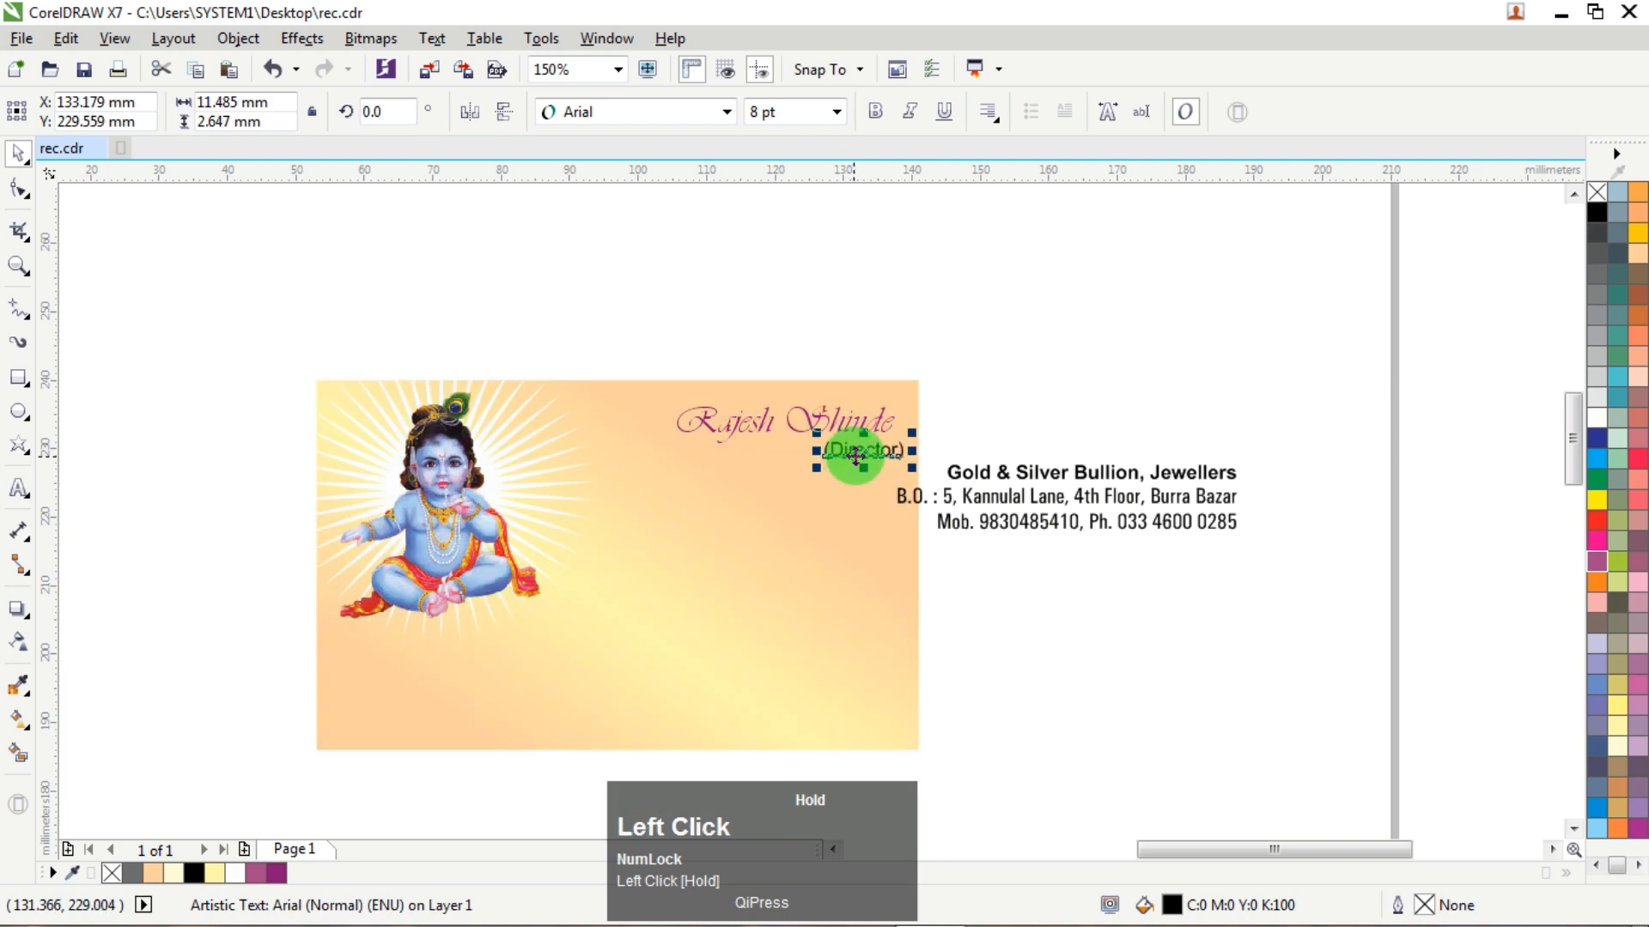
scroll(869, 457, "up", 2)
left_click(925, 349, "shift")
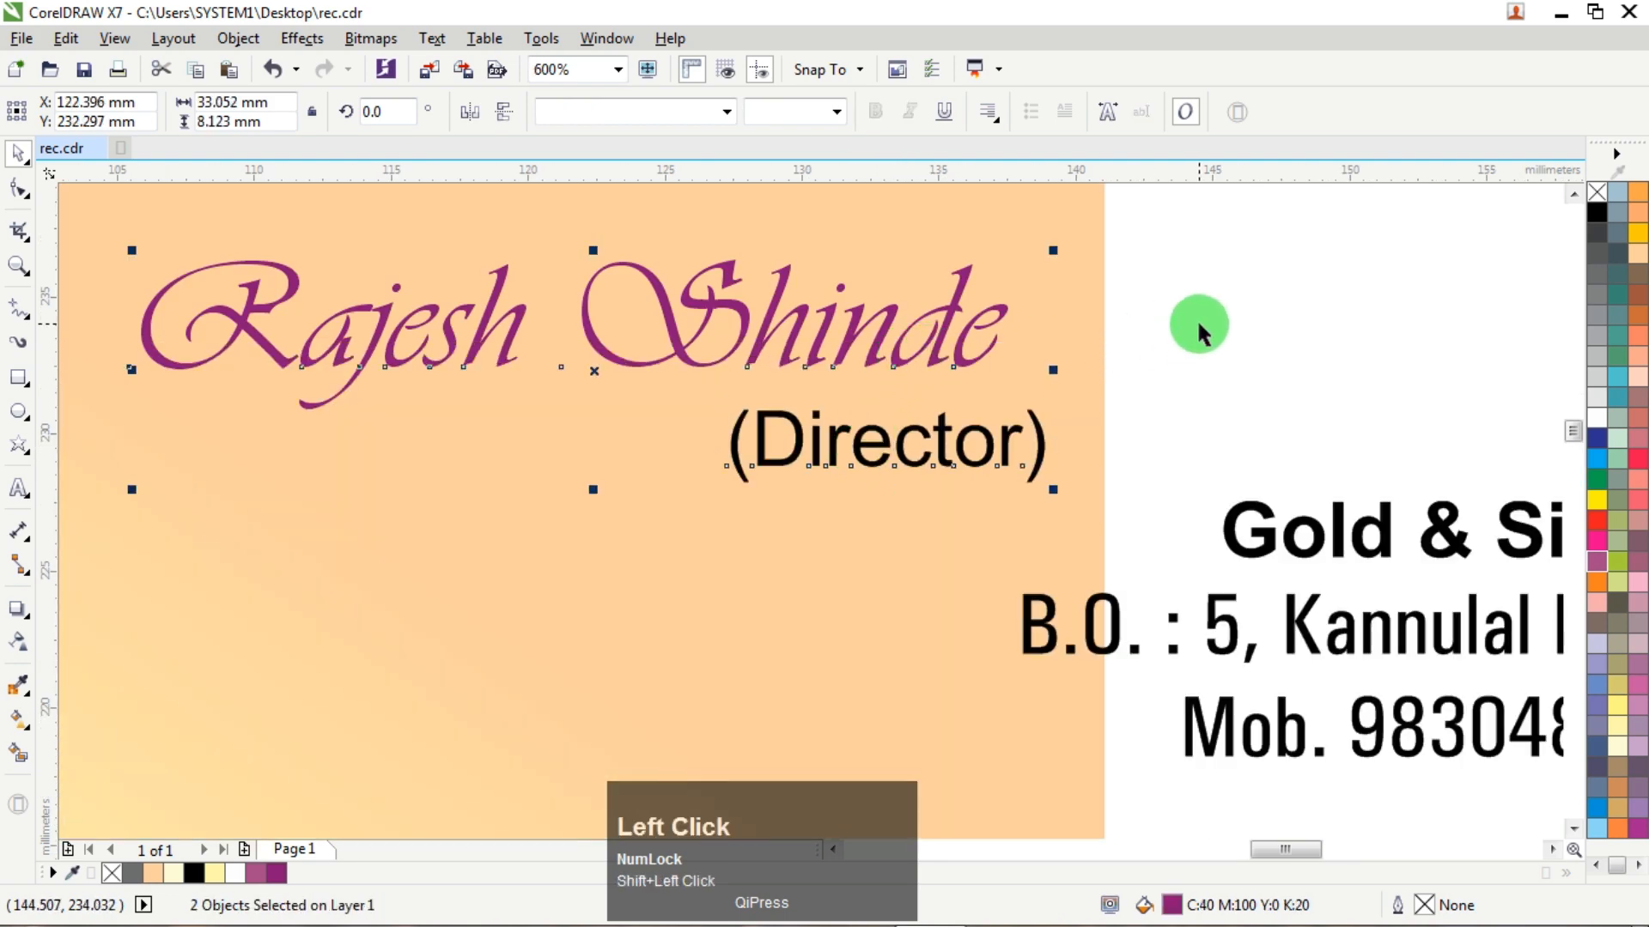
key("r")
Fill the "(Director)" text with blue C100 M100 Y0 K0 and nudge it up 0.7 mm closer to the name.
left_click_drag(1198, 326, 639, 513)
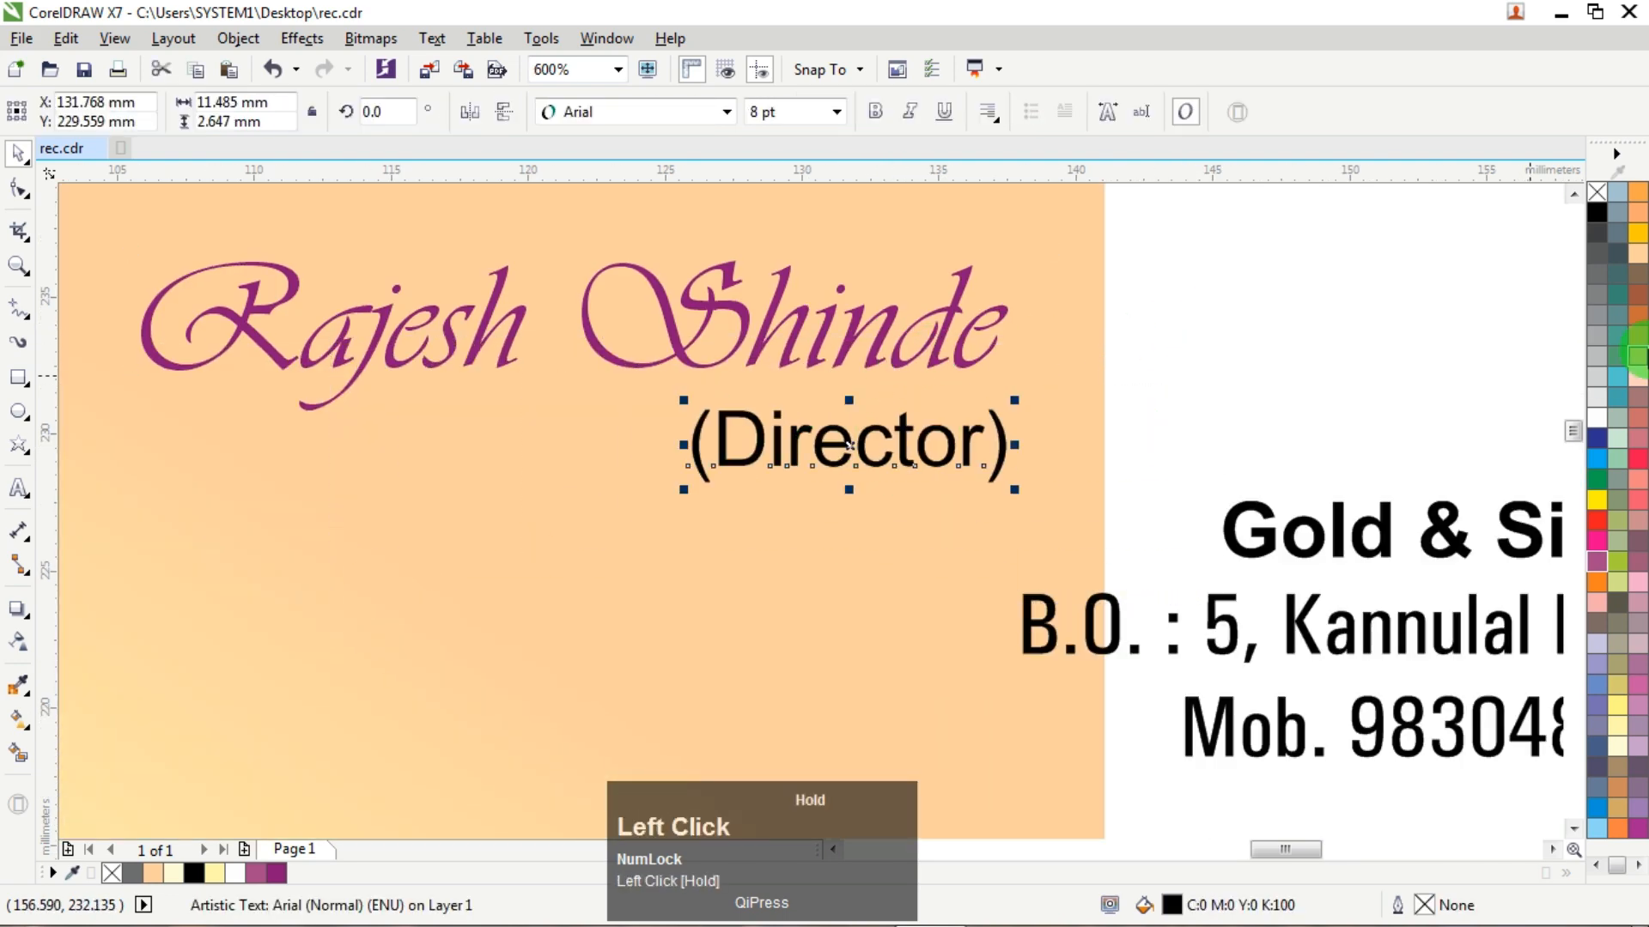
left_click(1596, 429)
key("Up")
key("Up")
key("Up")
key("Up")
key("Up")
key("Up")
key("Up")
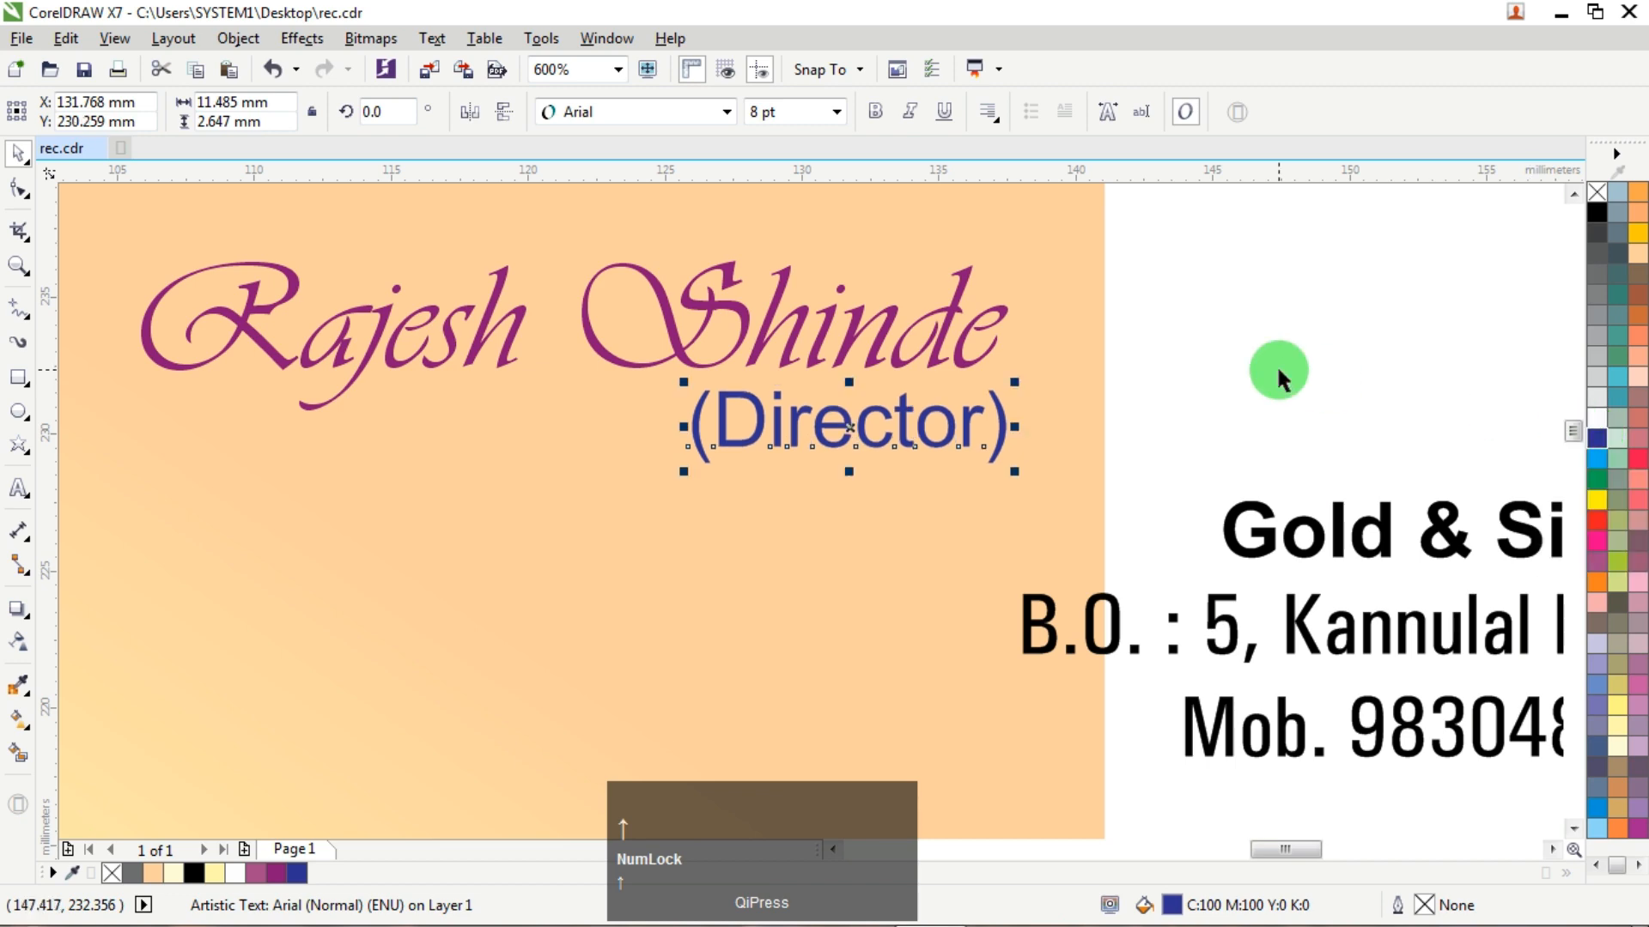
Move the "Gold & Silver Bullion, Jewellers", address and phone lines onto the card below "(Director)" and right-align them with it.
scroll(1277, 364, "down", 1)
scroll(1243, 383, "down", 2)
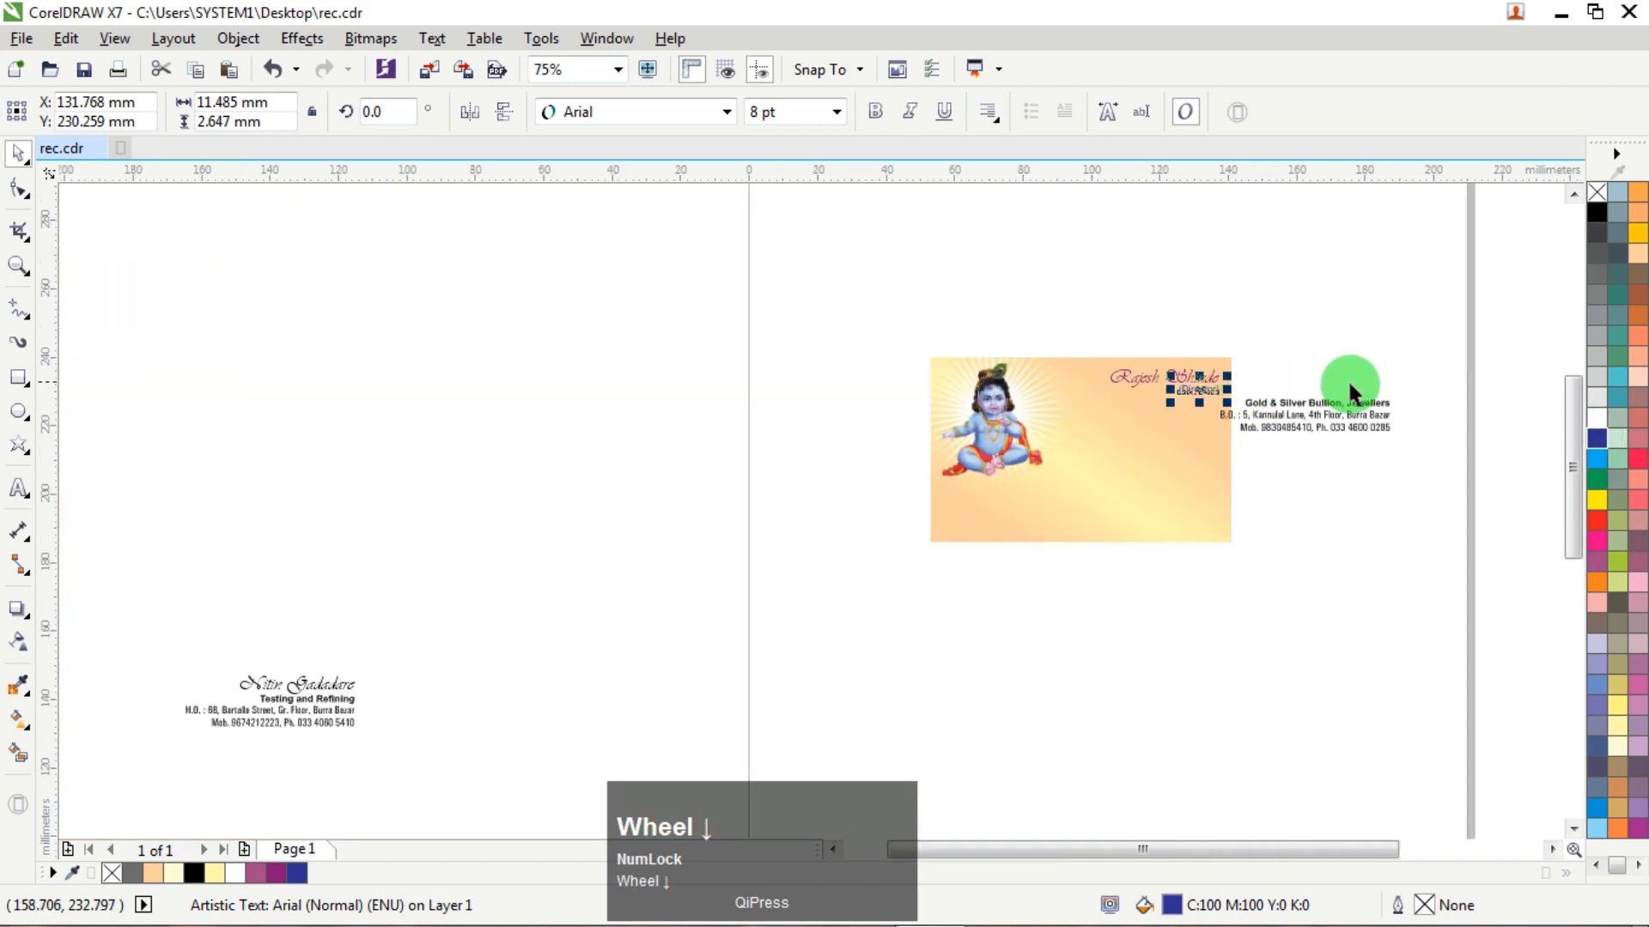
scroll(1395, 387, "up", 1)
left_click_drag(1482, 378, 1161, 471)
left_click_drag(1244, 397, 910, 356)
scroll(1060, 352, "up", 2)
left_click(1084, 415, "shift")
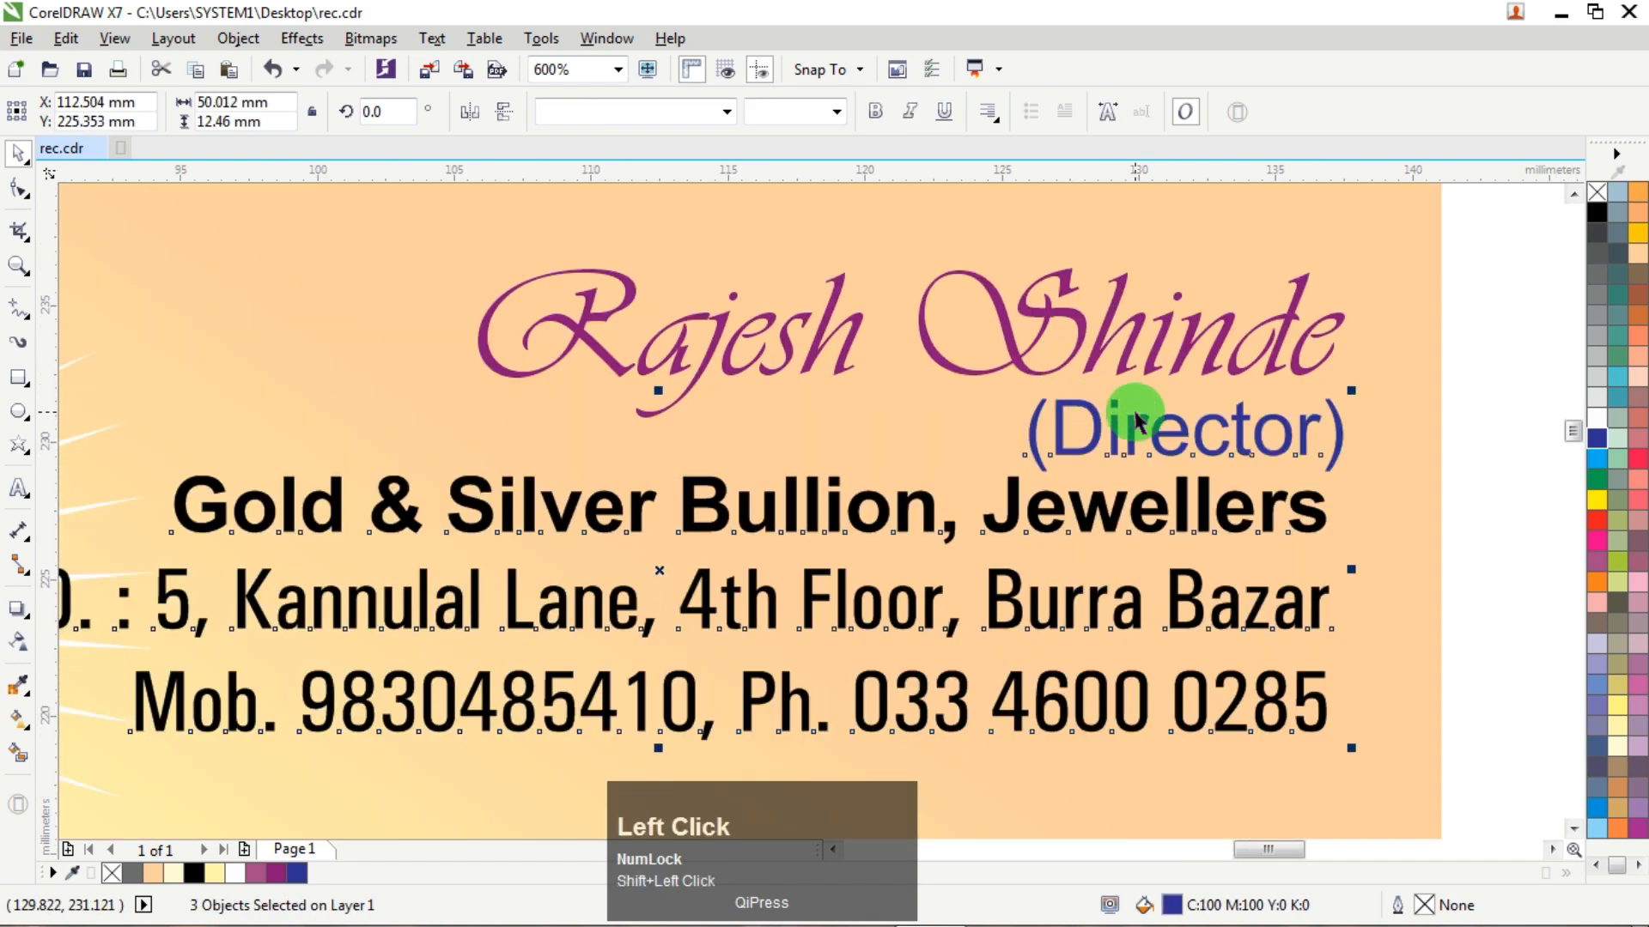
key("e")
key("ctrl+z")
scroll(1049, 386, "down", 1)
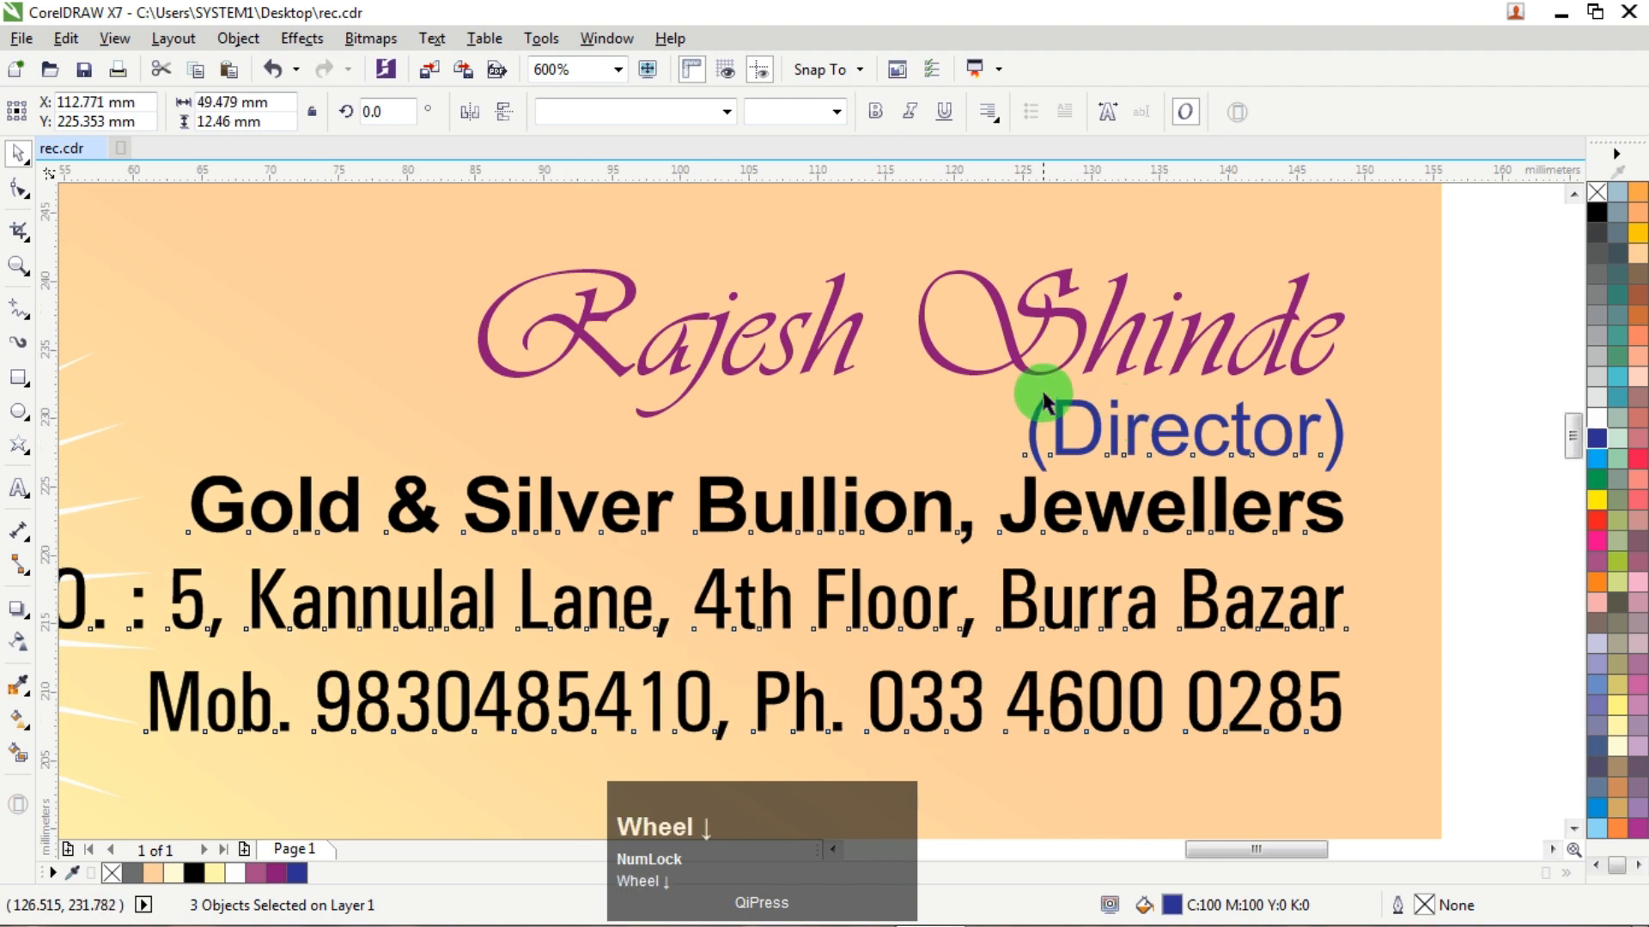
Nudge the "Gold & Silver Bullion, Jewellers", address and phone lines slightly down and fill them with blue C100 M100 Y0 K0.
left_click(1294, 442)
left_click_drag(1161, 477, 437, 632)
key("Down")
key("Down")
key("Down")
key("Down")
key("Down")
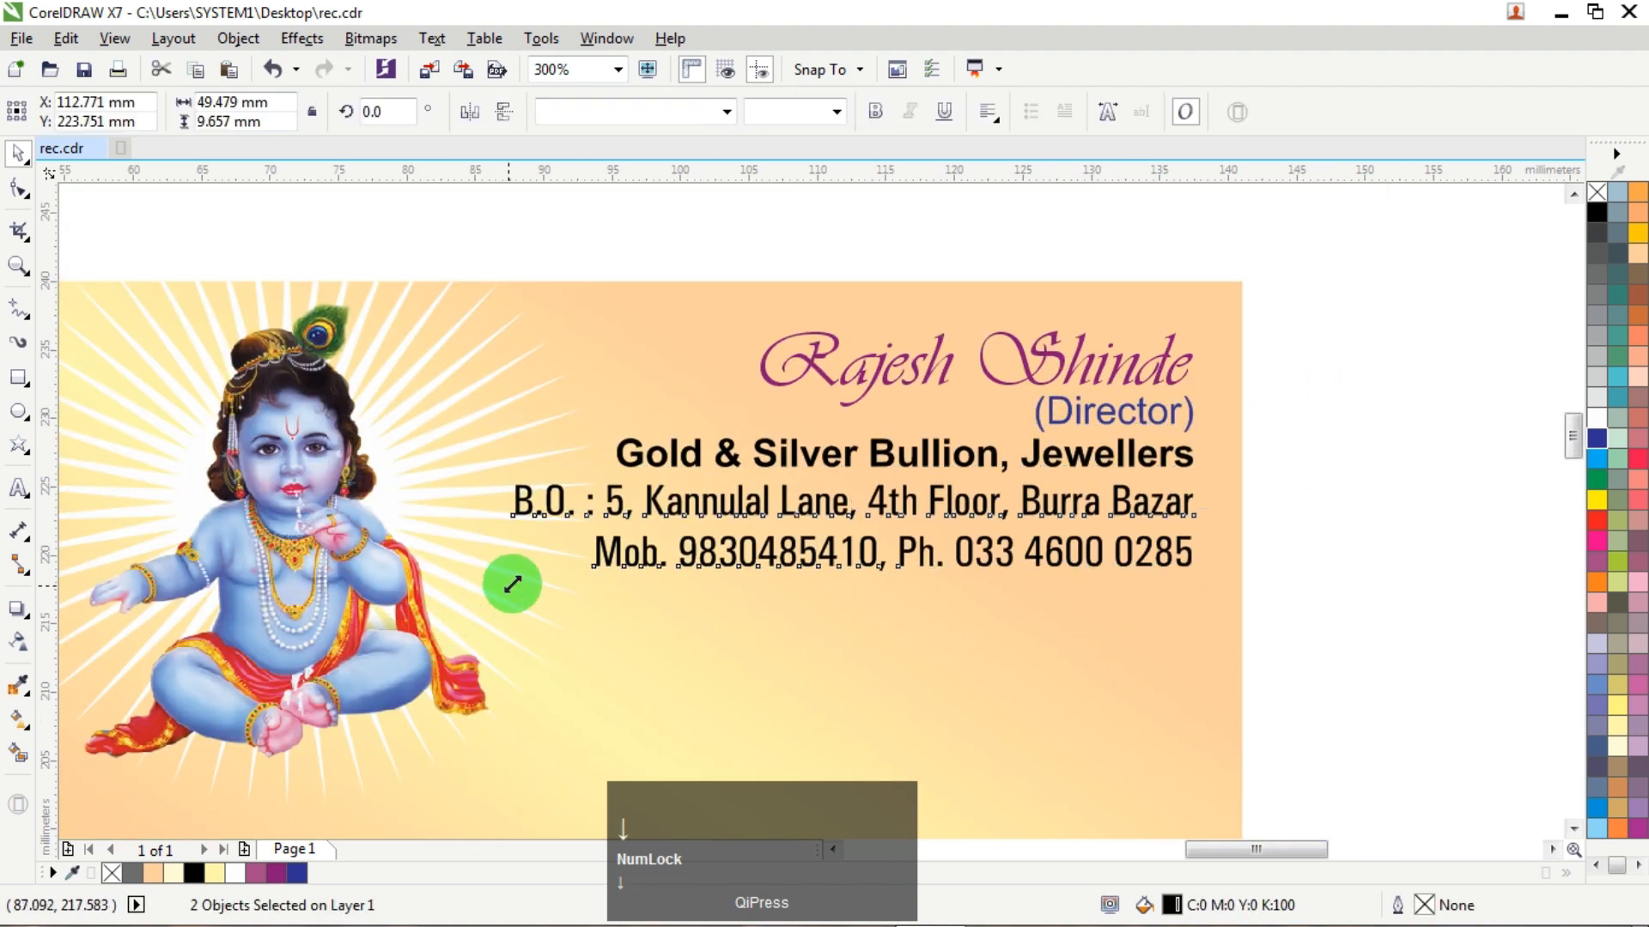
left_click(1284, 288)
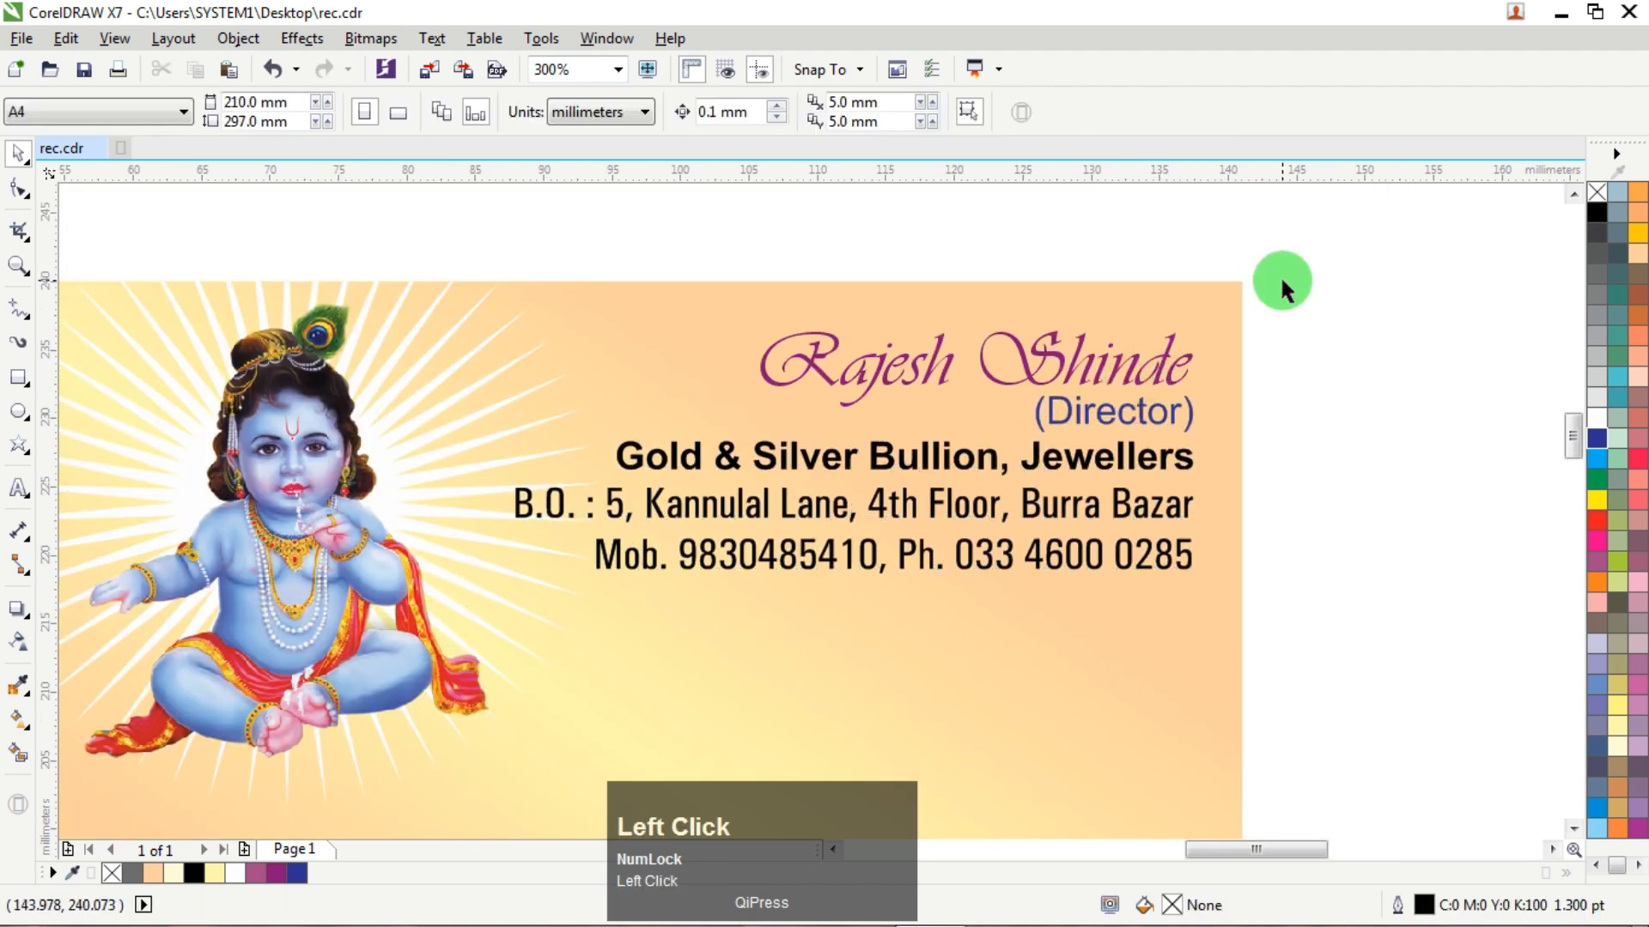
left_click_drag(1067, 516, 687, 550)
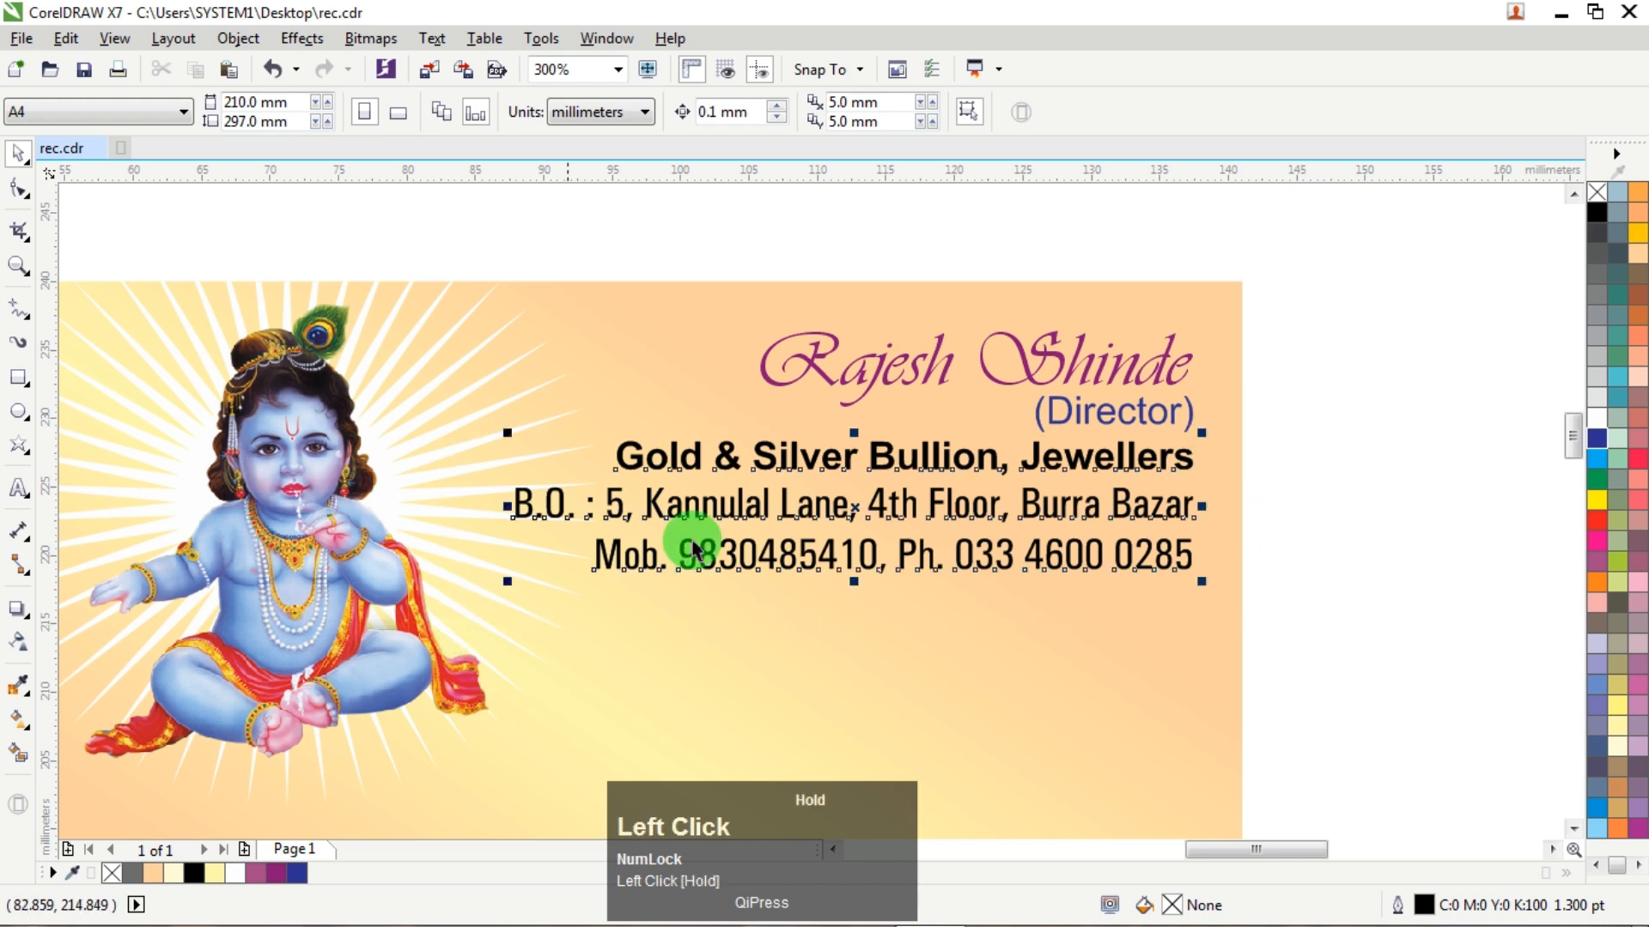
left_click(1602, 442)
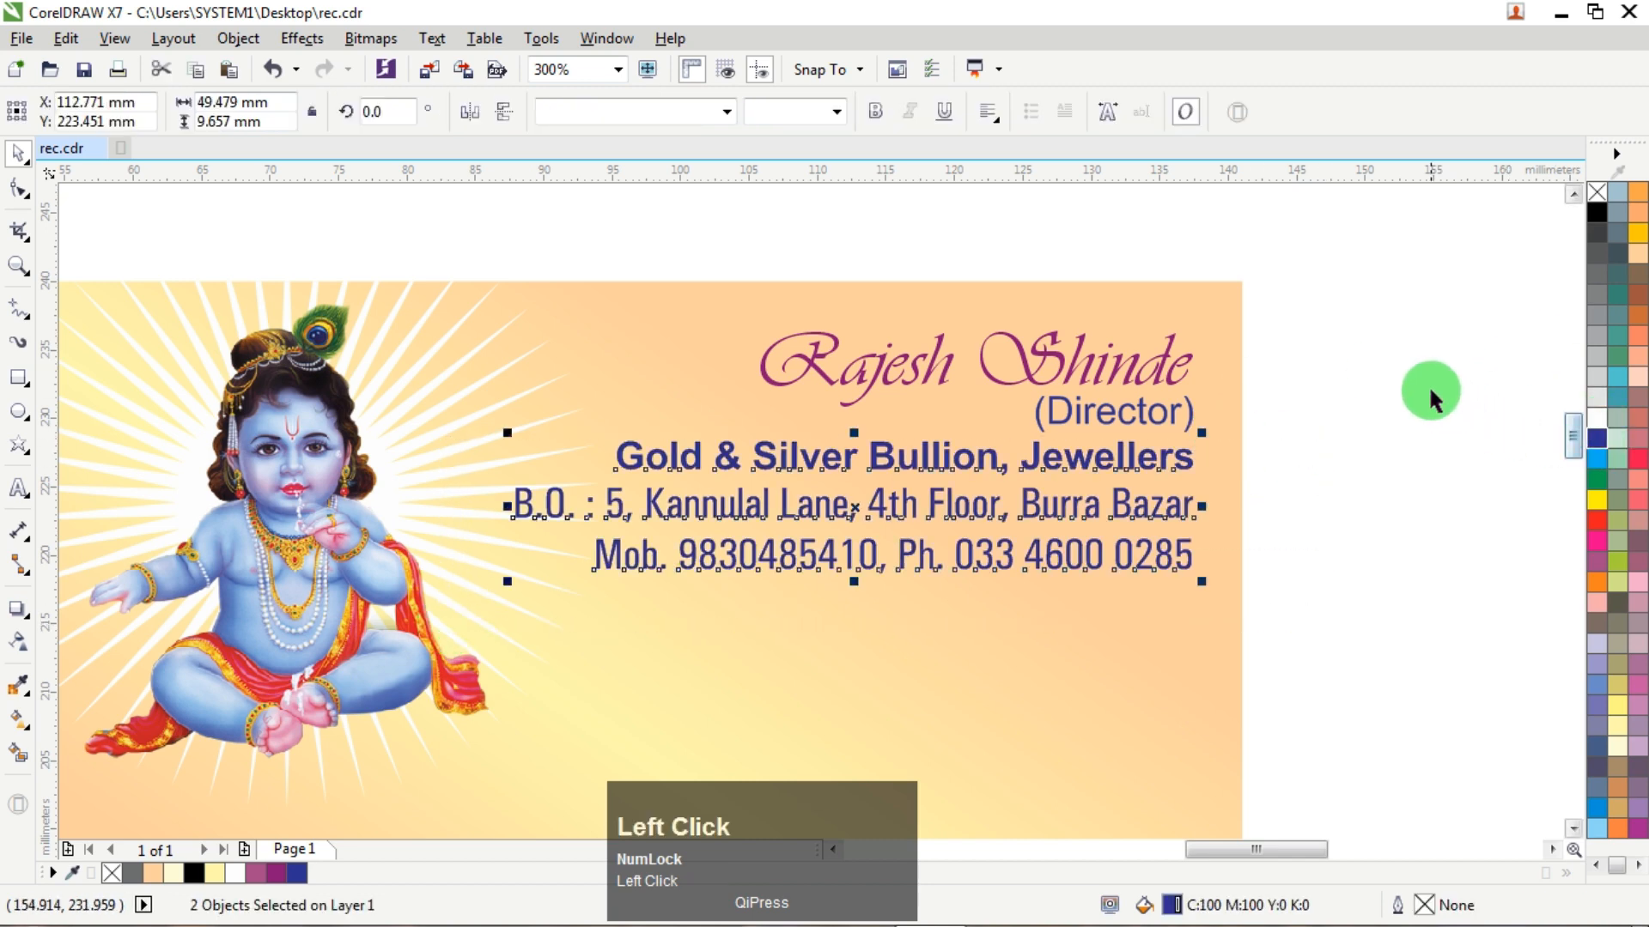
Fill the "Gold & Silver Bullion, Jewellers" line with Sky Blue and adjust its fill colour to C100 M70 Y0 K10.
left_click(1130, 435)
left_click(1090, 456)
scroll(1053, 464, "up", 2)
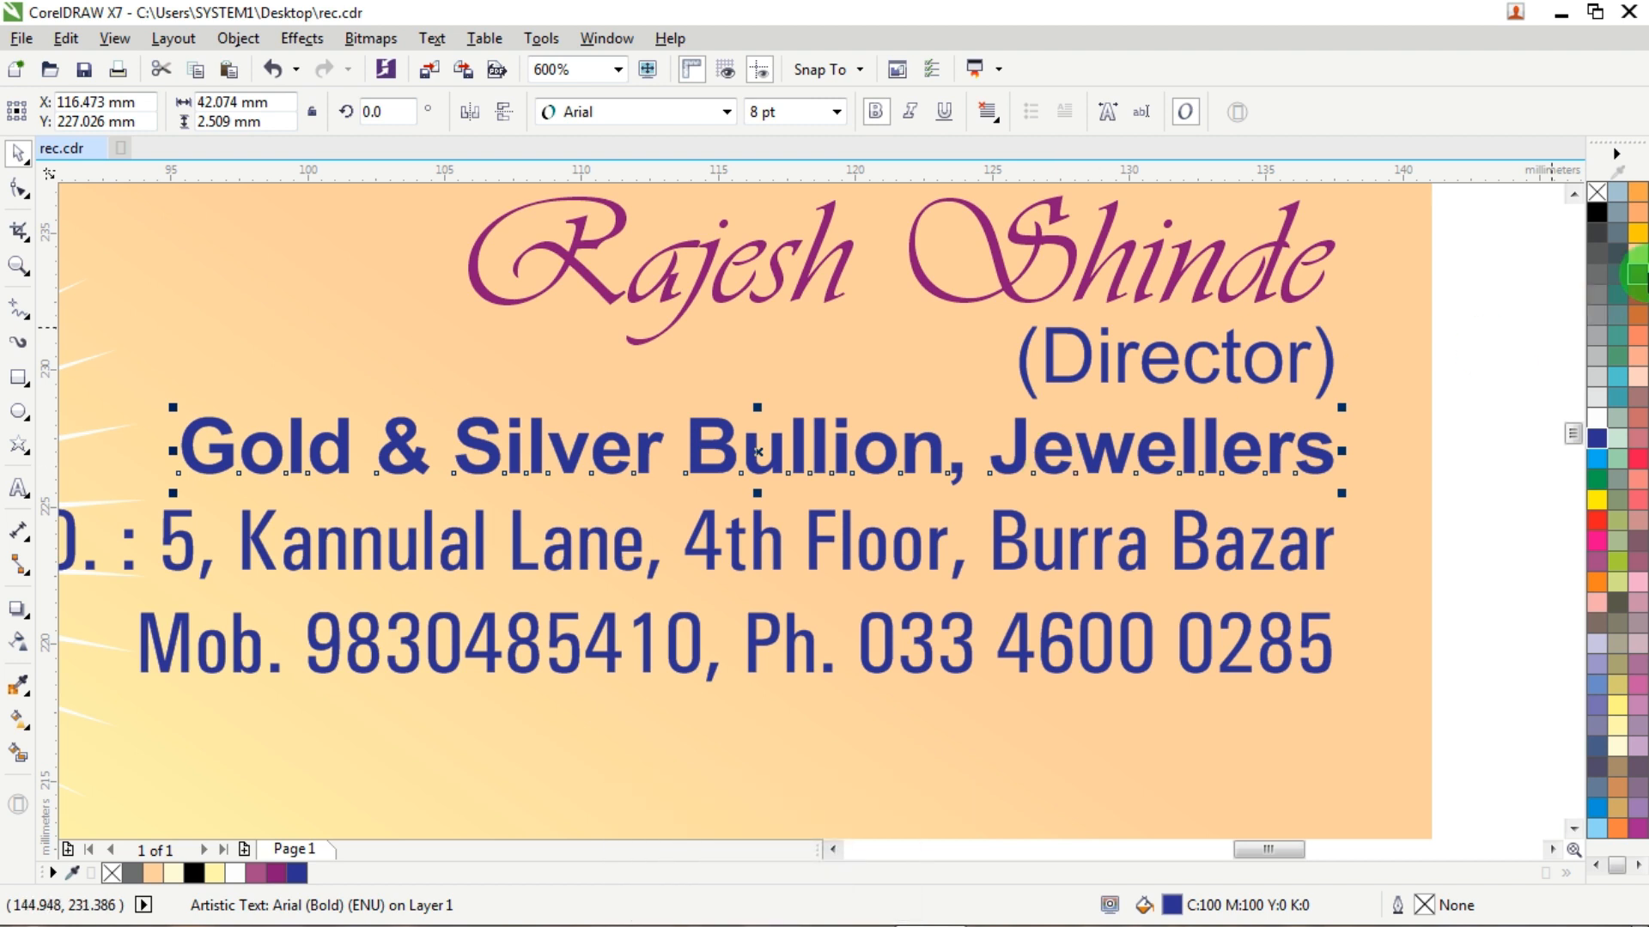
left_click(1598, 807)
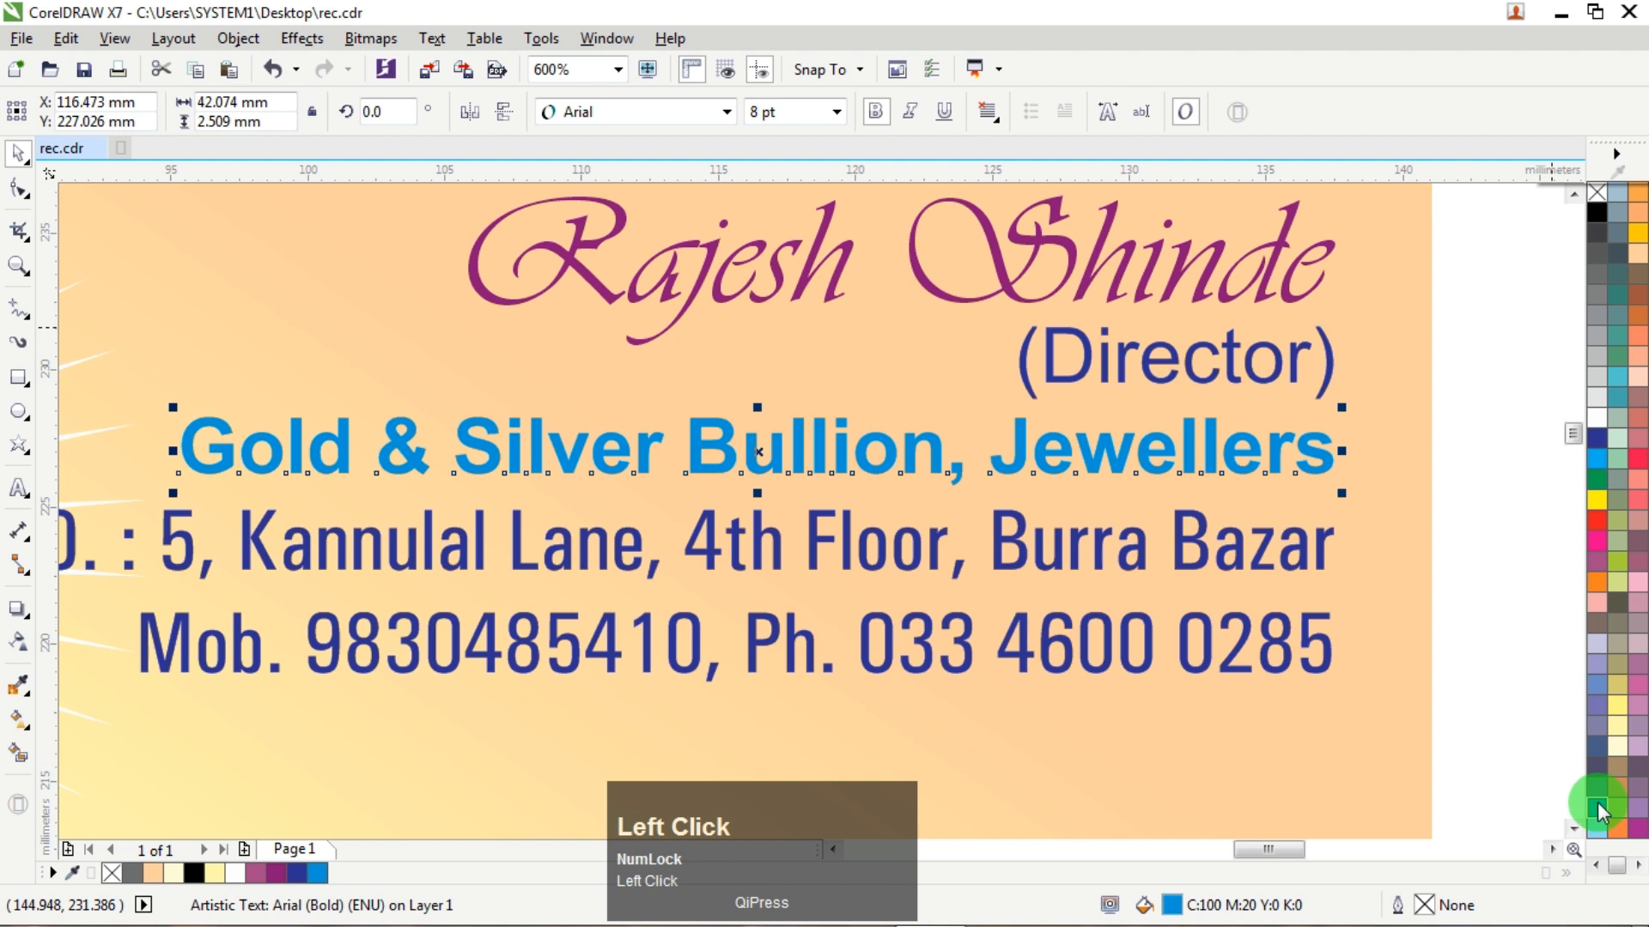
double_click(1173, 905)
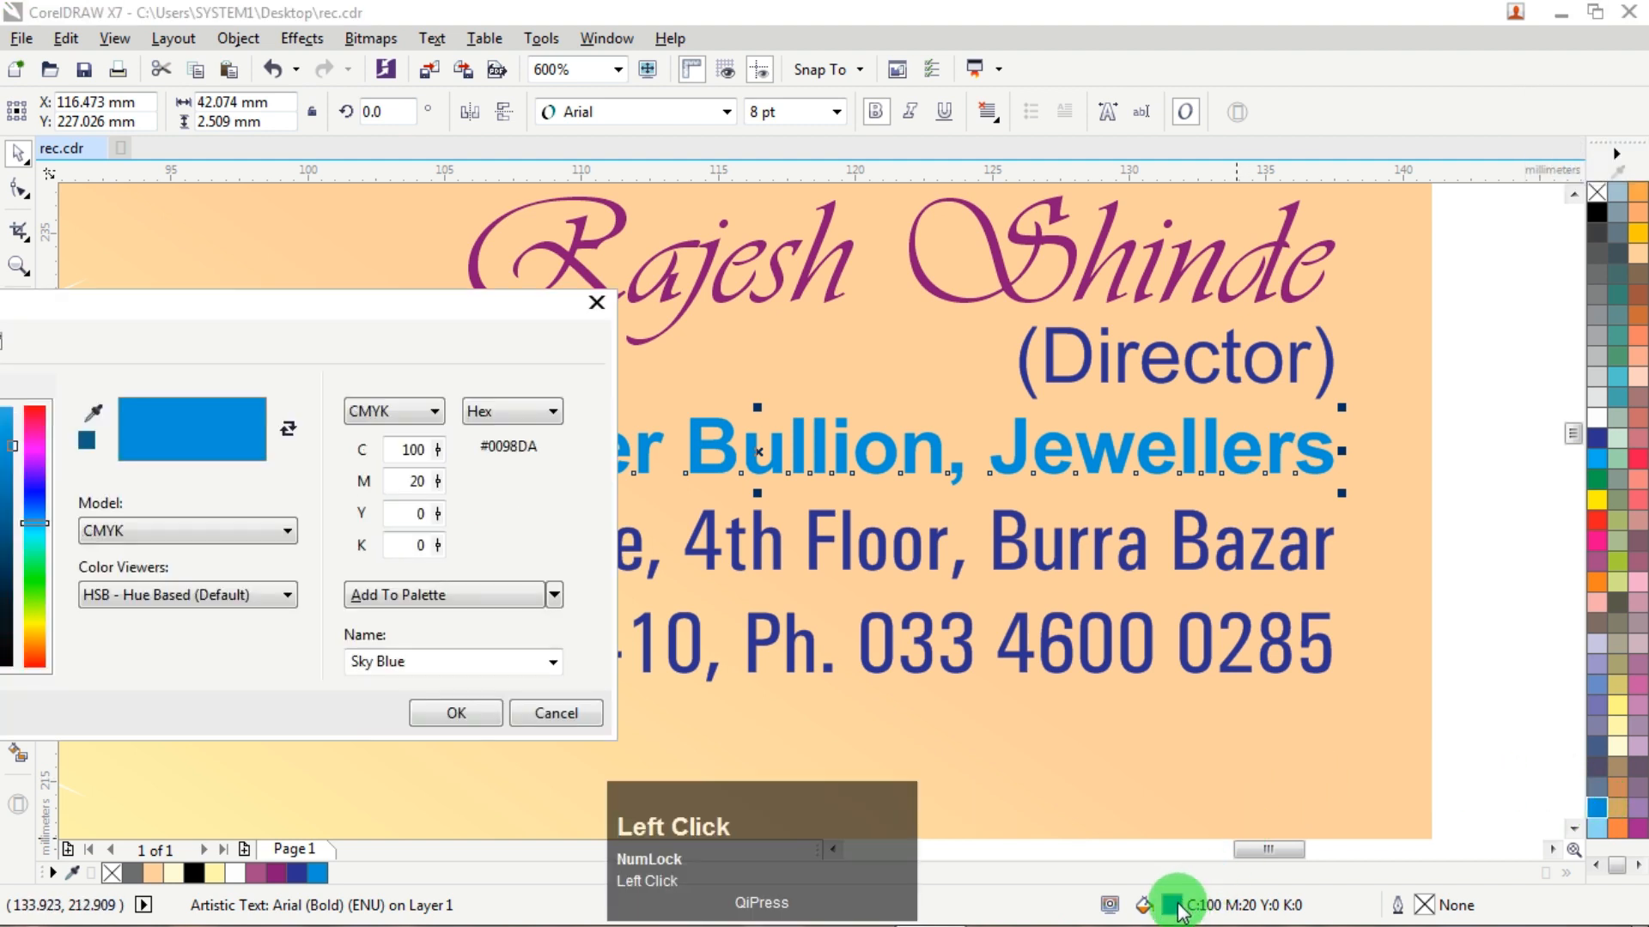
left_click_drag(416, 306, 463, 204)
left_click(445, 386)
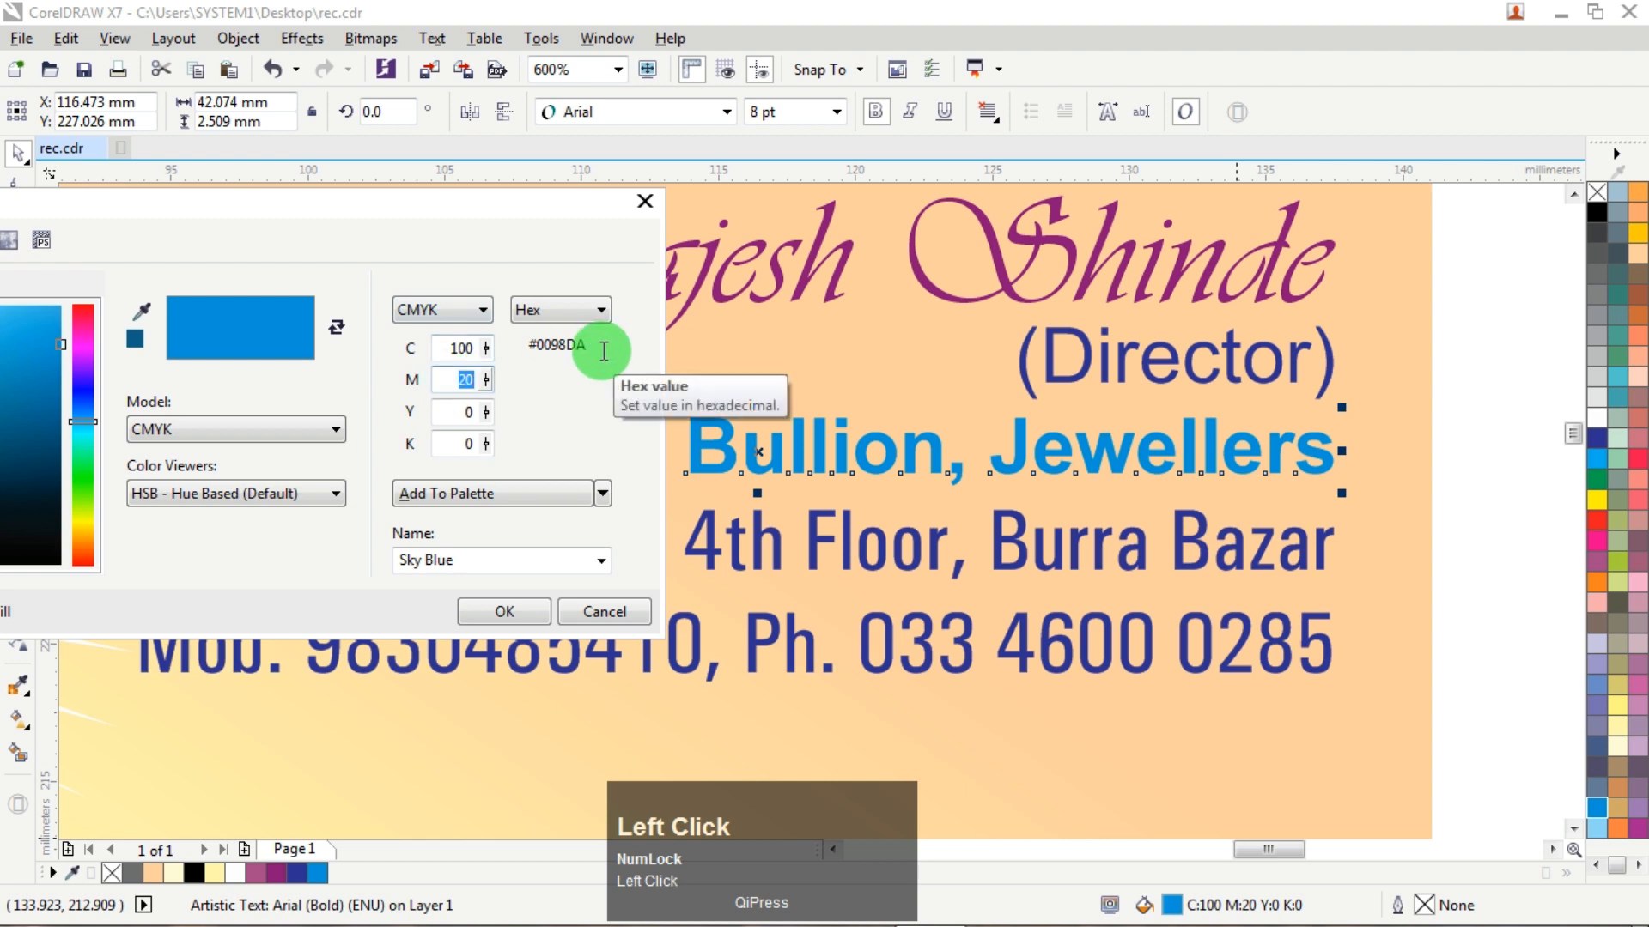
key("Tab")
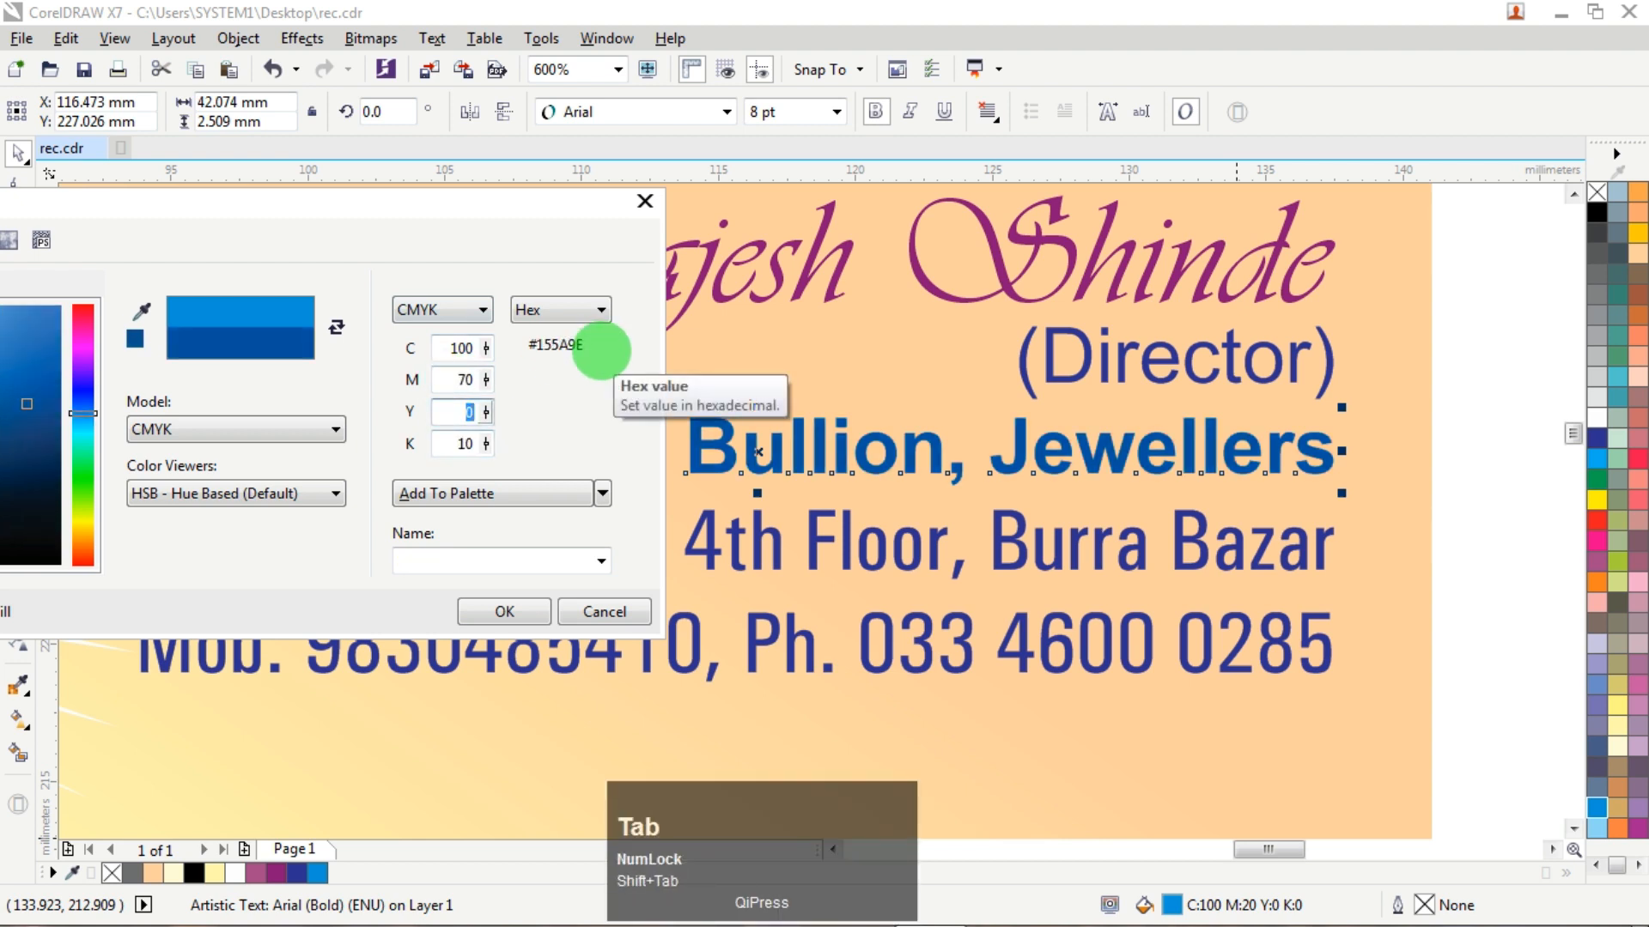
left_click(526, 611)
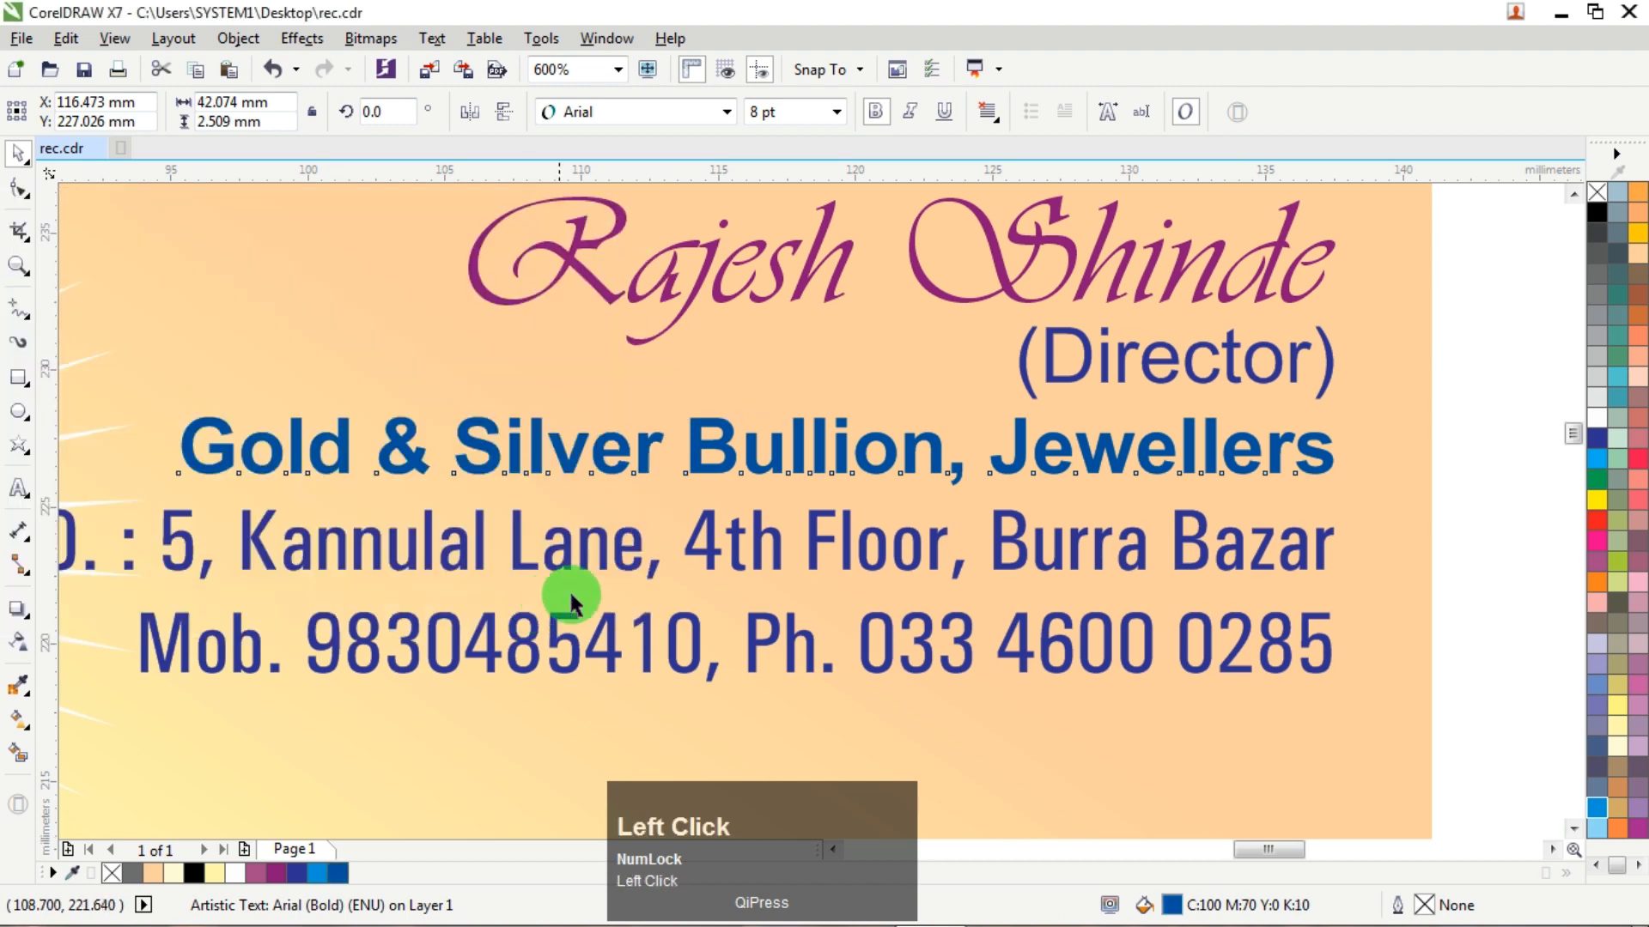
scroll(927, 527, "down", 2)
left_click(1352, 301)
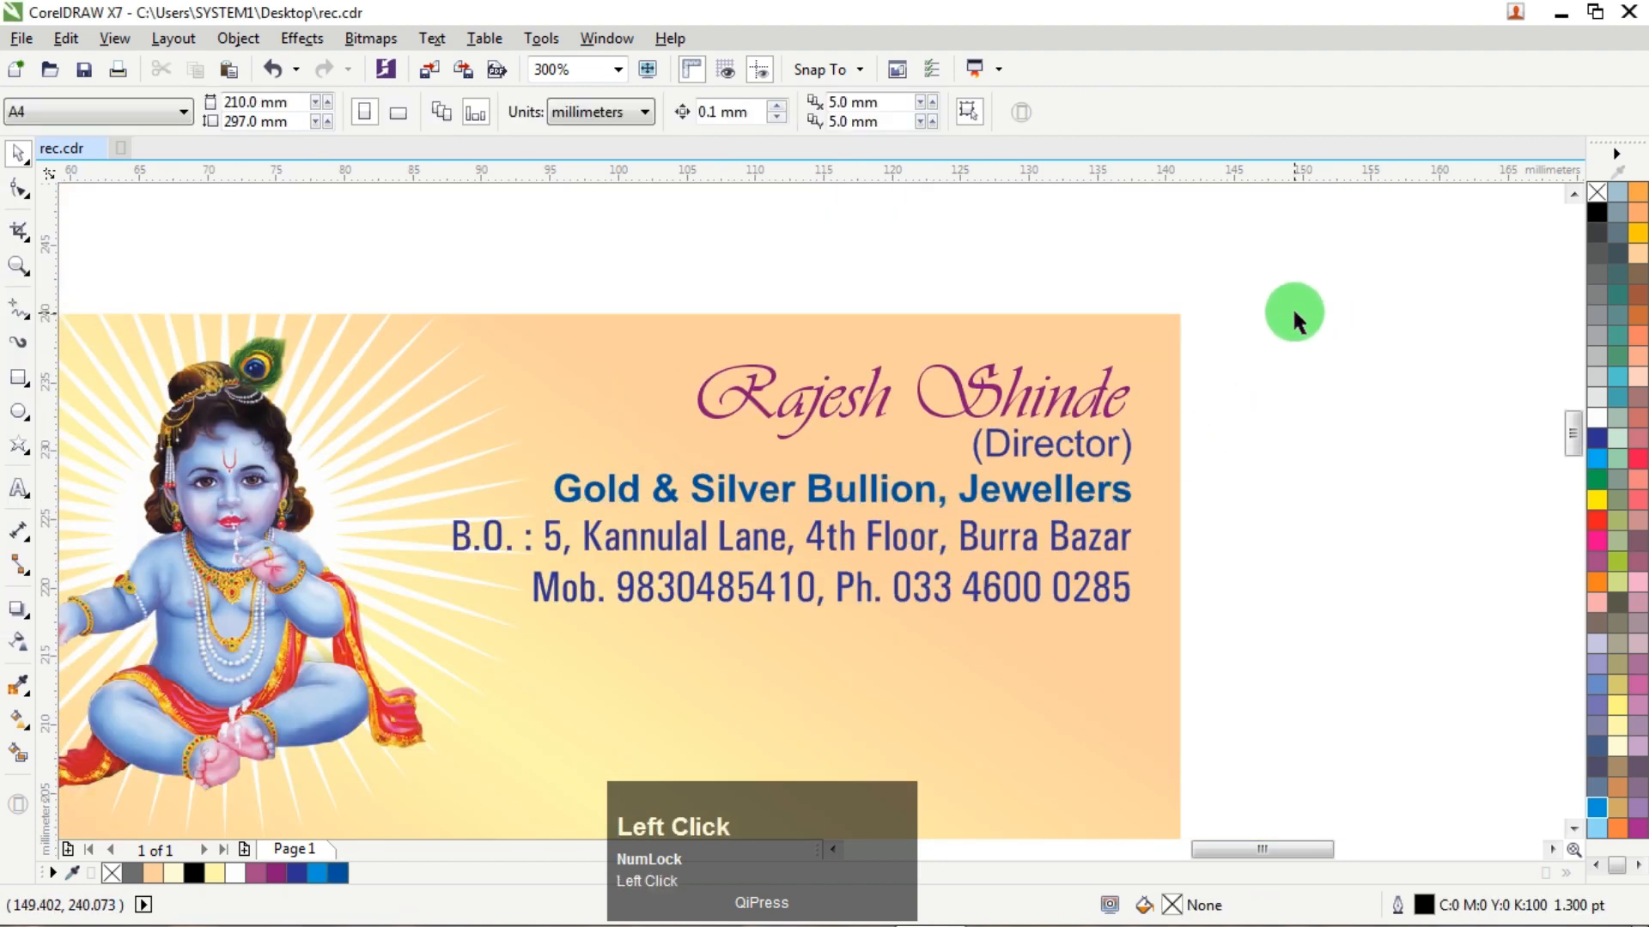
left_click_drag(1337, 229, 370, 657)
left_click(1359, 372)
Move the second contact's block, with name, "Testing and Refining", address and phone lines, onto the card beneath the first contact's phone line.
scroll(1175, 418, "down", 2)
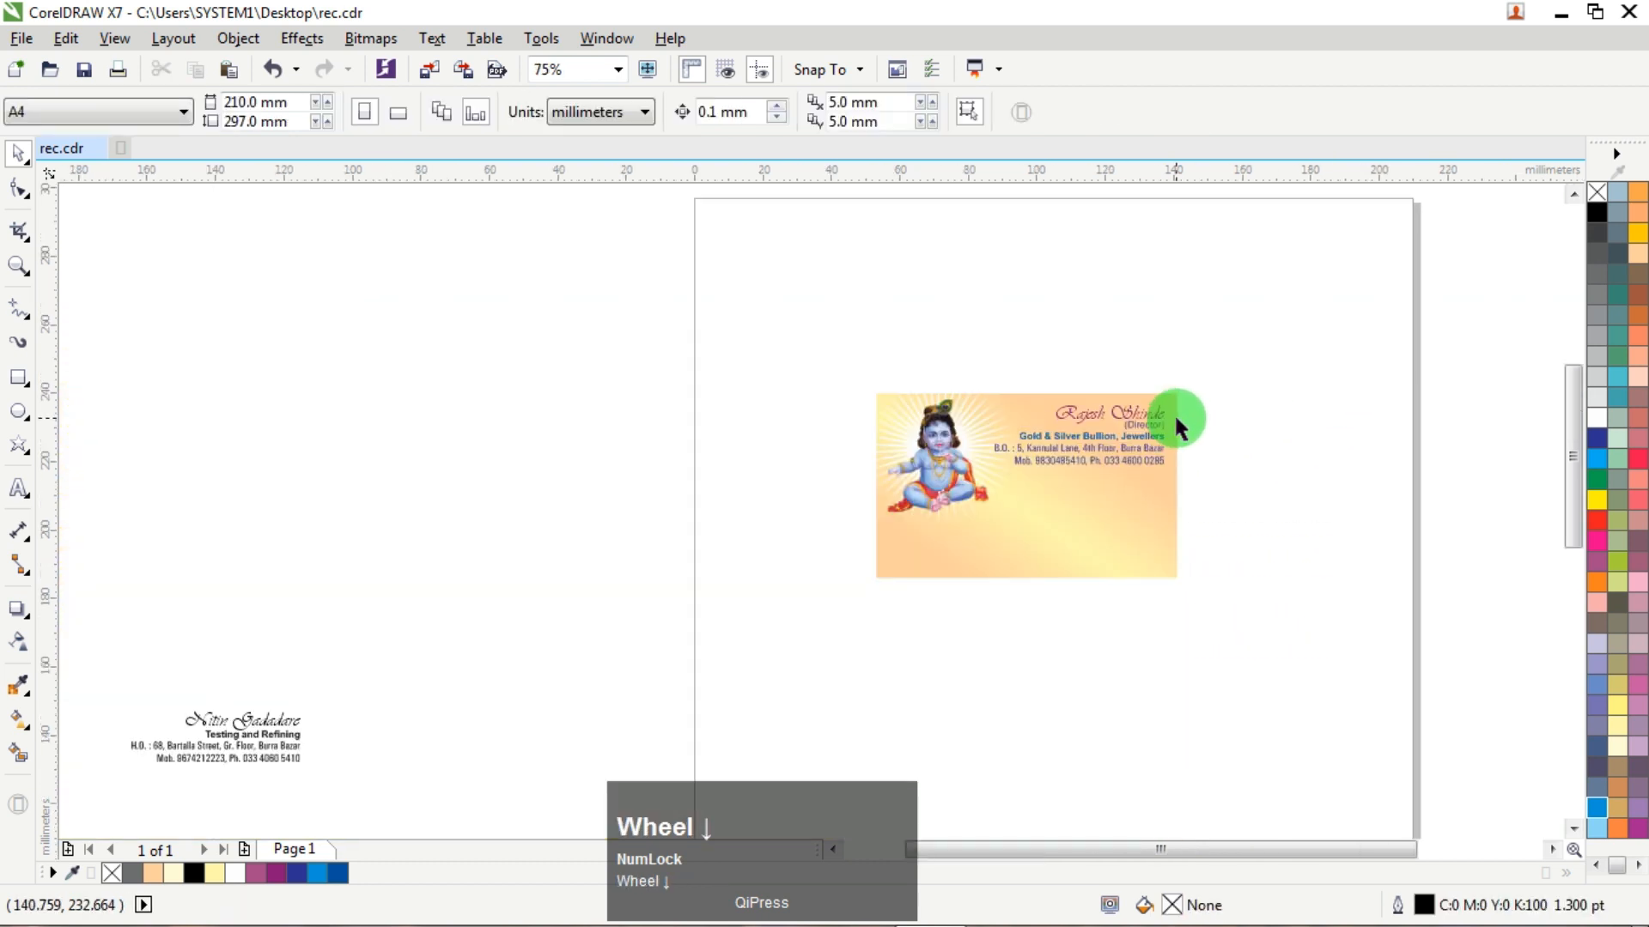
scroll(1173, 414, "down", 1)
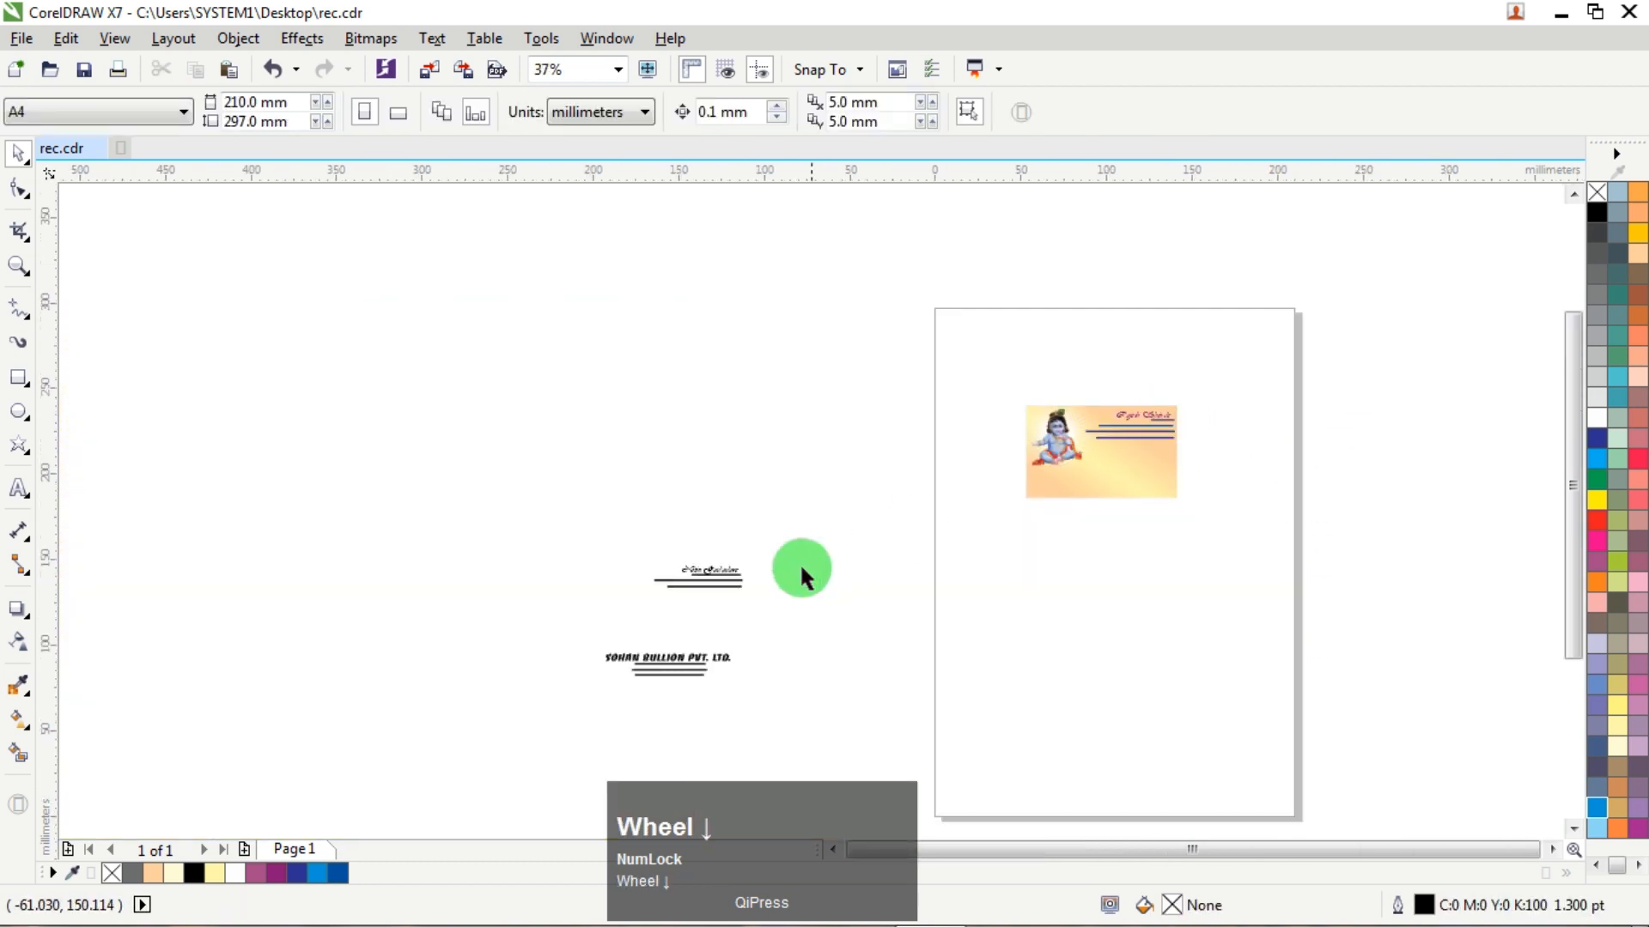
left_click_drag(681, 593, 1306, 481)
scroll(1306, 476, "up", 2)
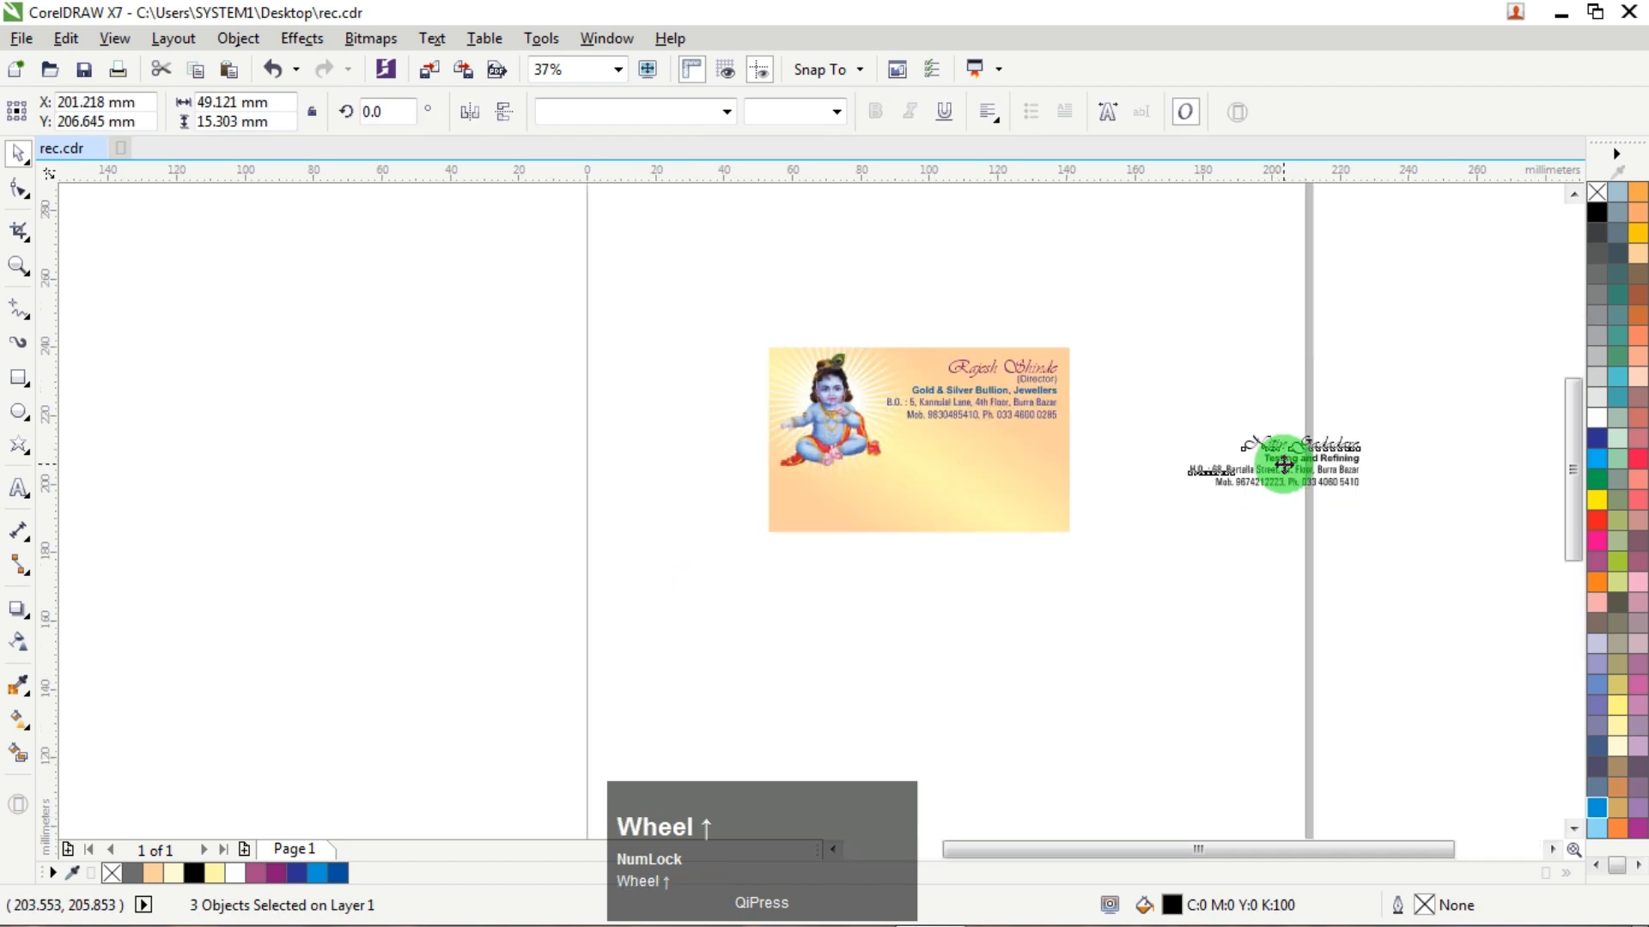
left_click_drag(1288, 422, 679, 401)
scroll(679, 402, "up", 1)
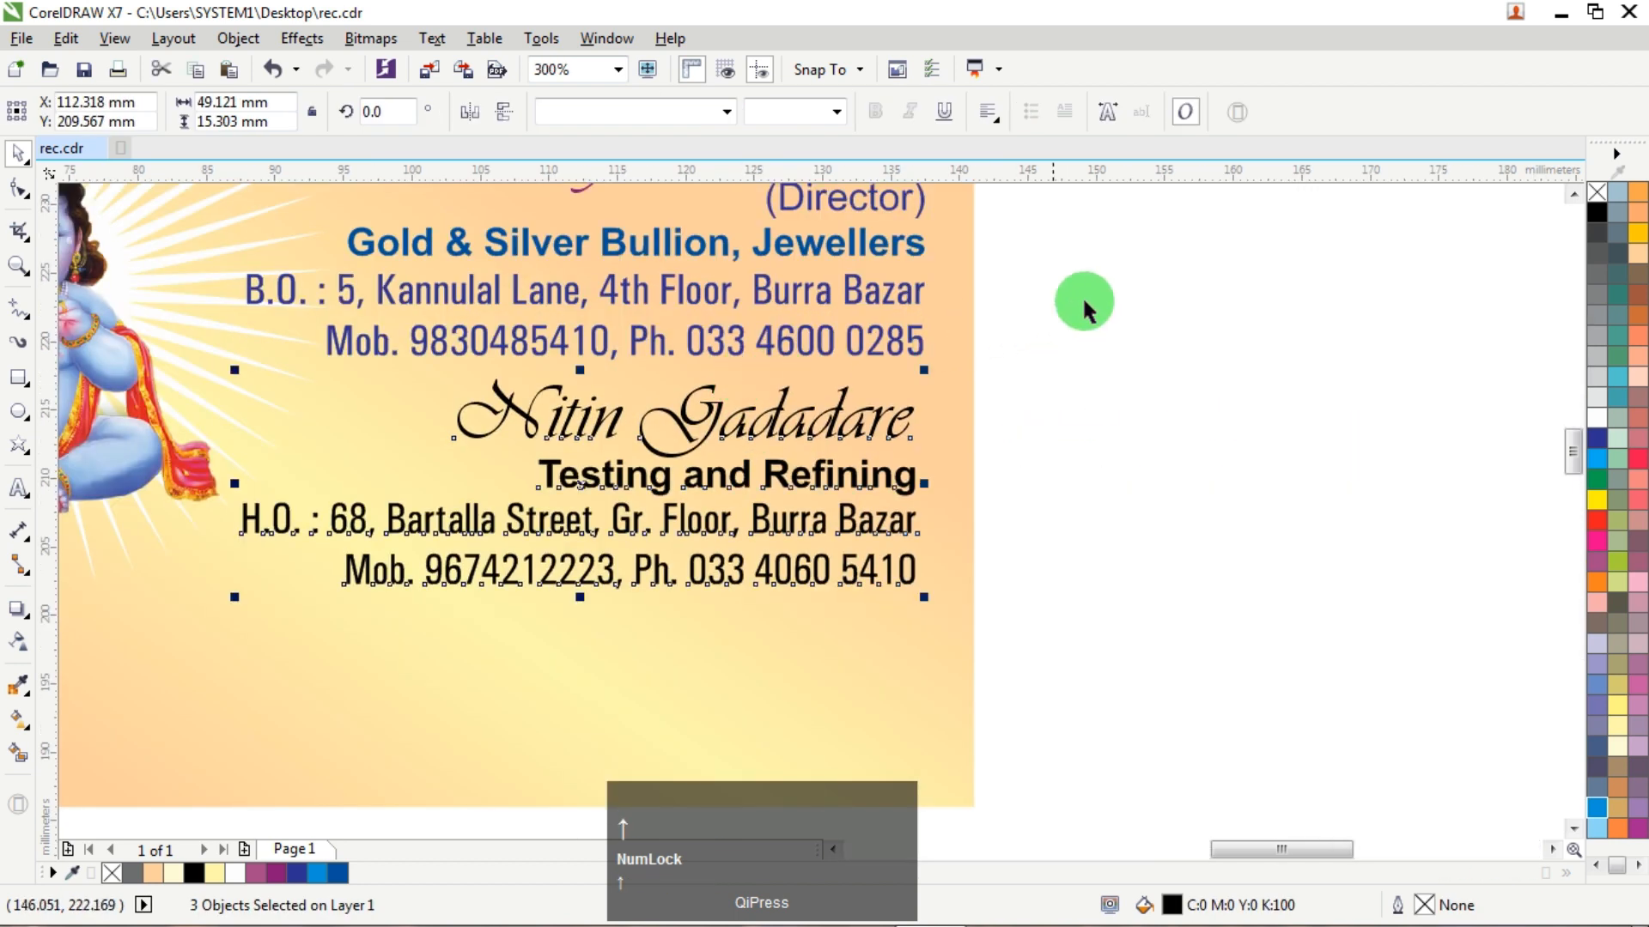
scroll(1161, 283, "down", 1)
Give the director's name a hairline outline in its own purple, C40 M100 Y0 K20.
scroll(1108, 236, "up", 4)
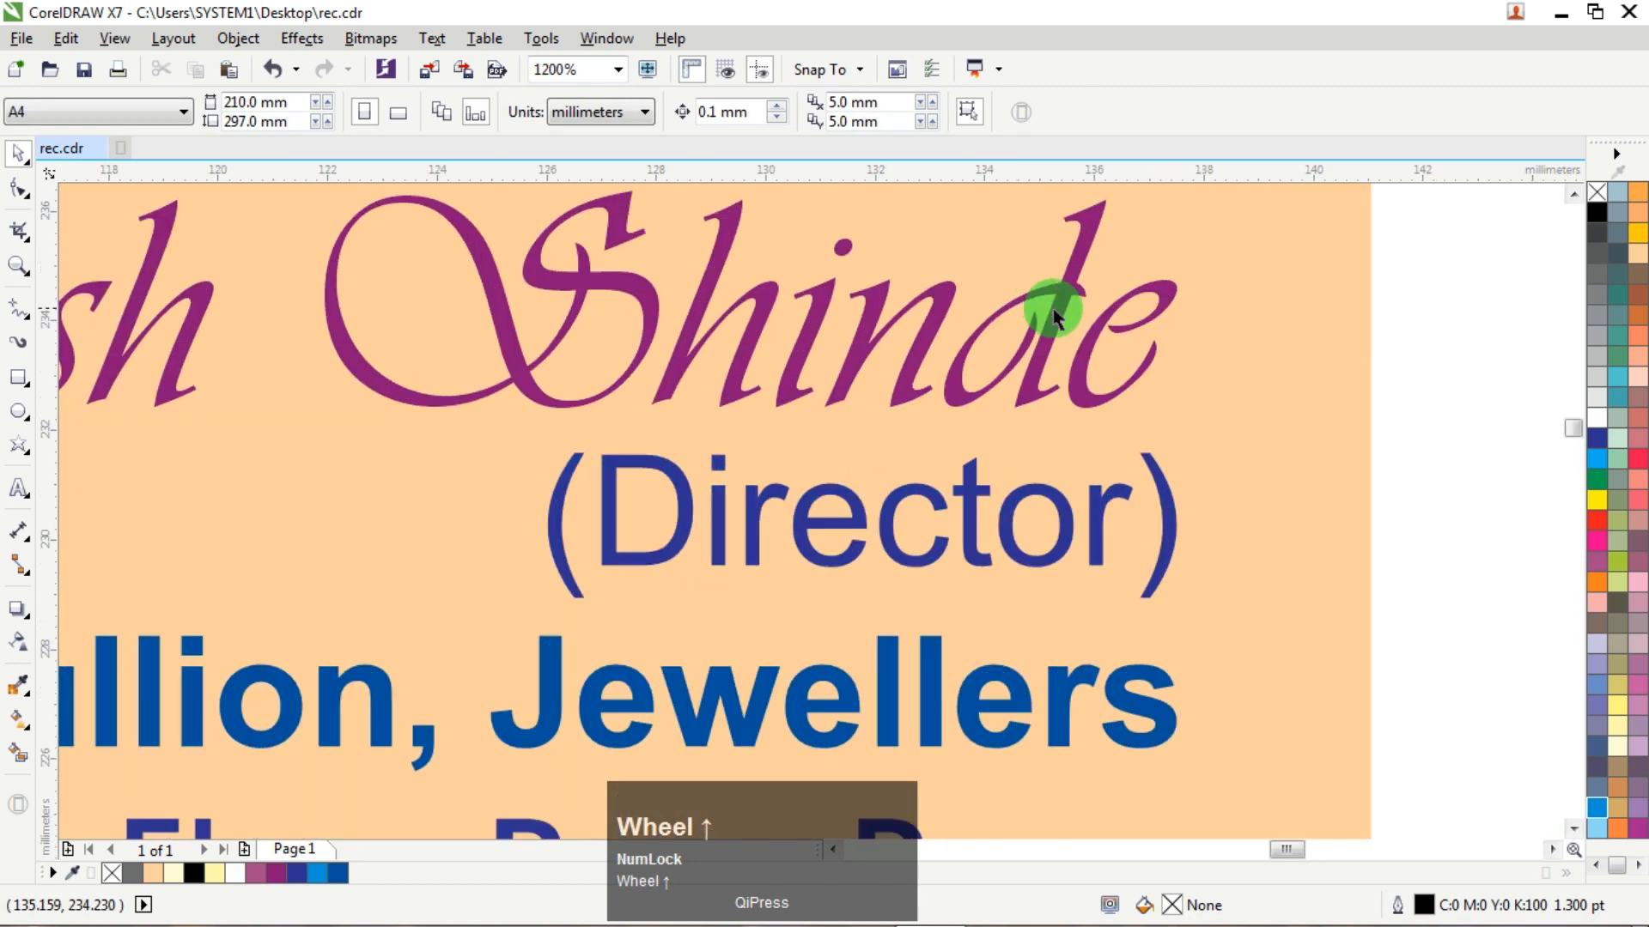
left_click(1060, 304)
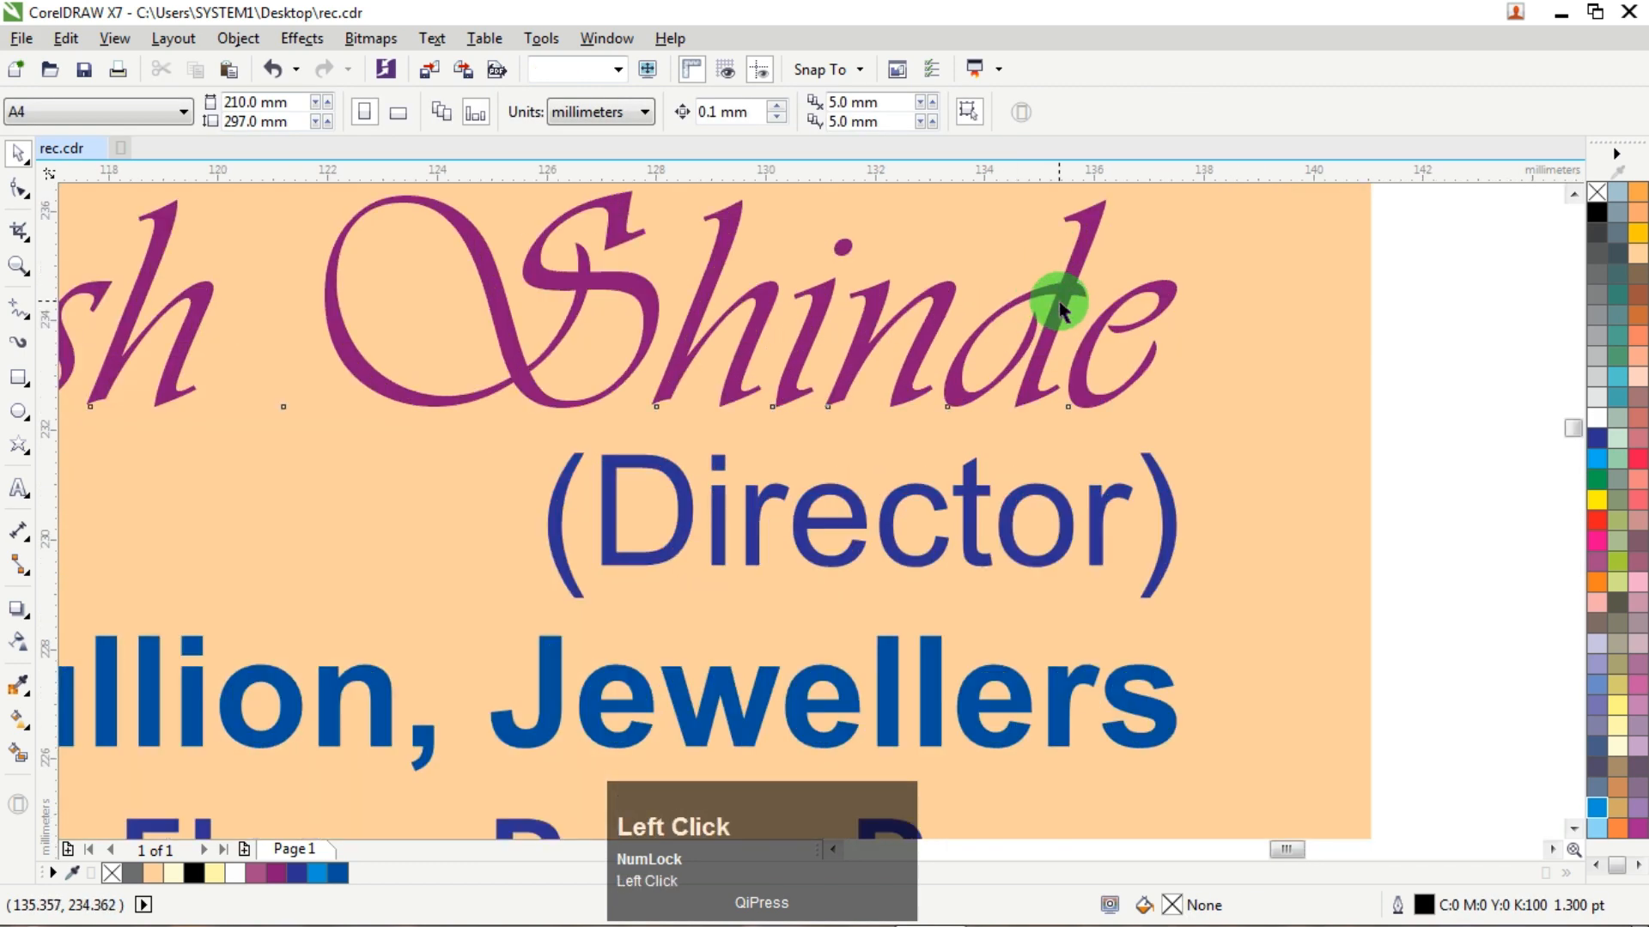
right_click(279, 873)
scroll(681, 478, "down", 3)
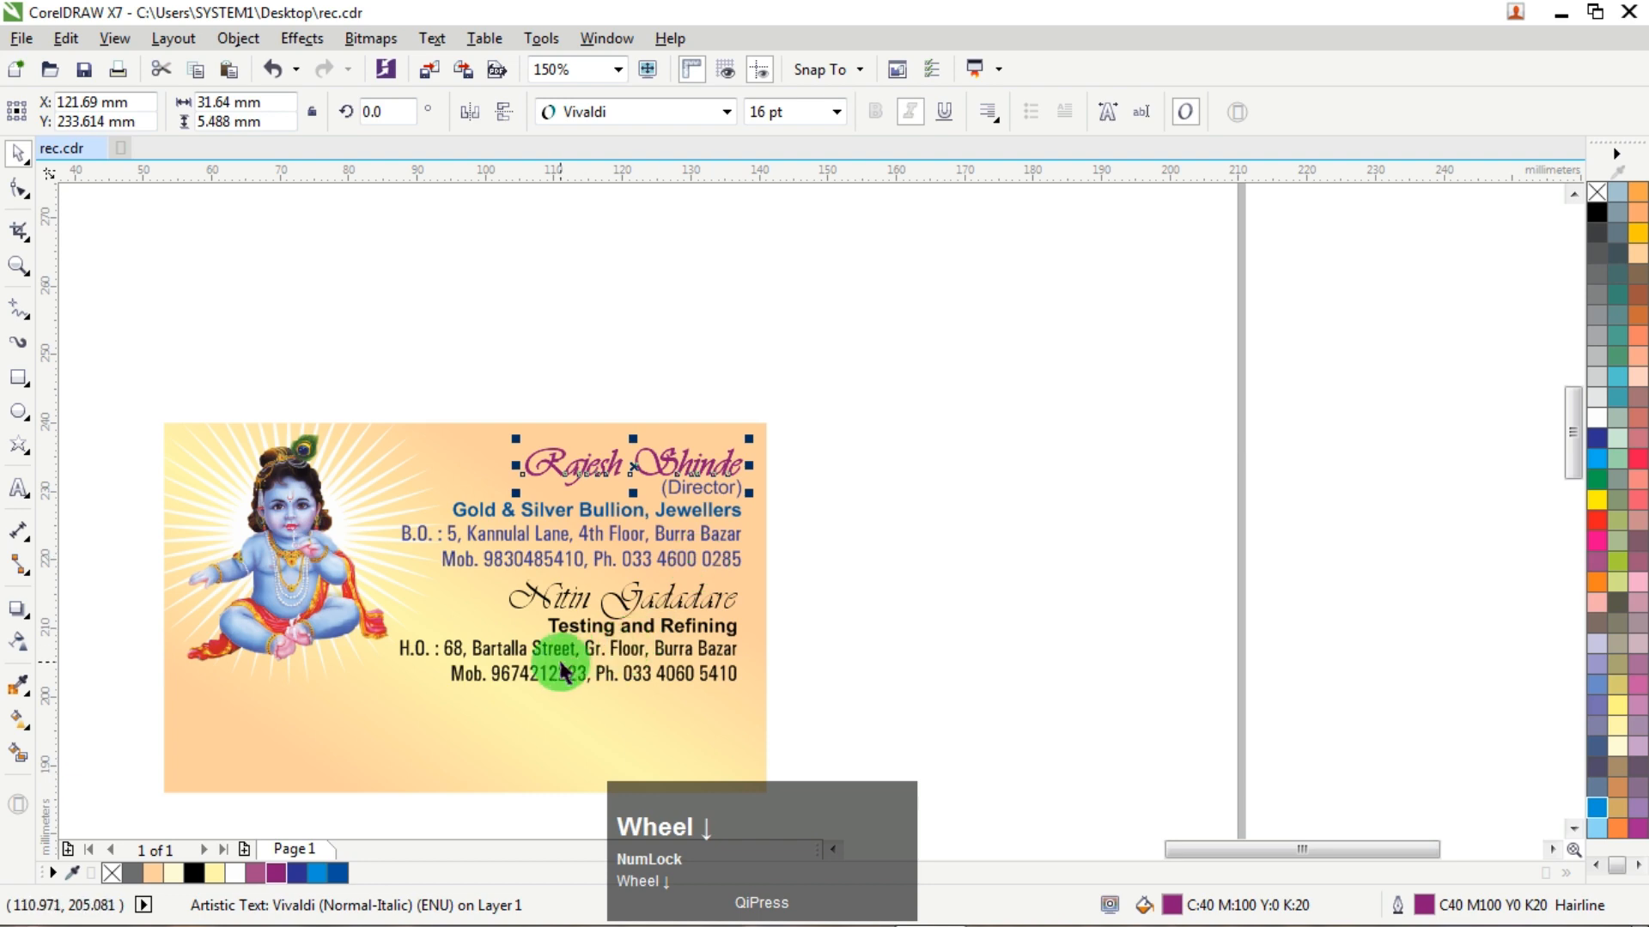
scroll(562, 671, "up", 1)
left_click(1058, 489)
left_click_drag(157, 727, 157, 726)
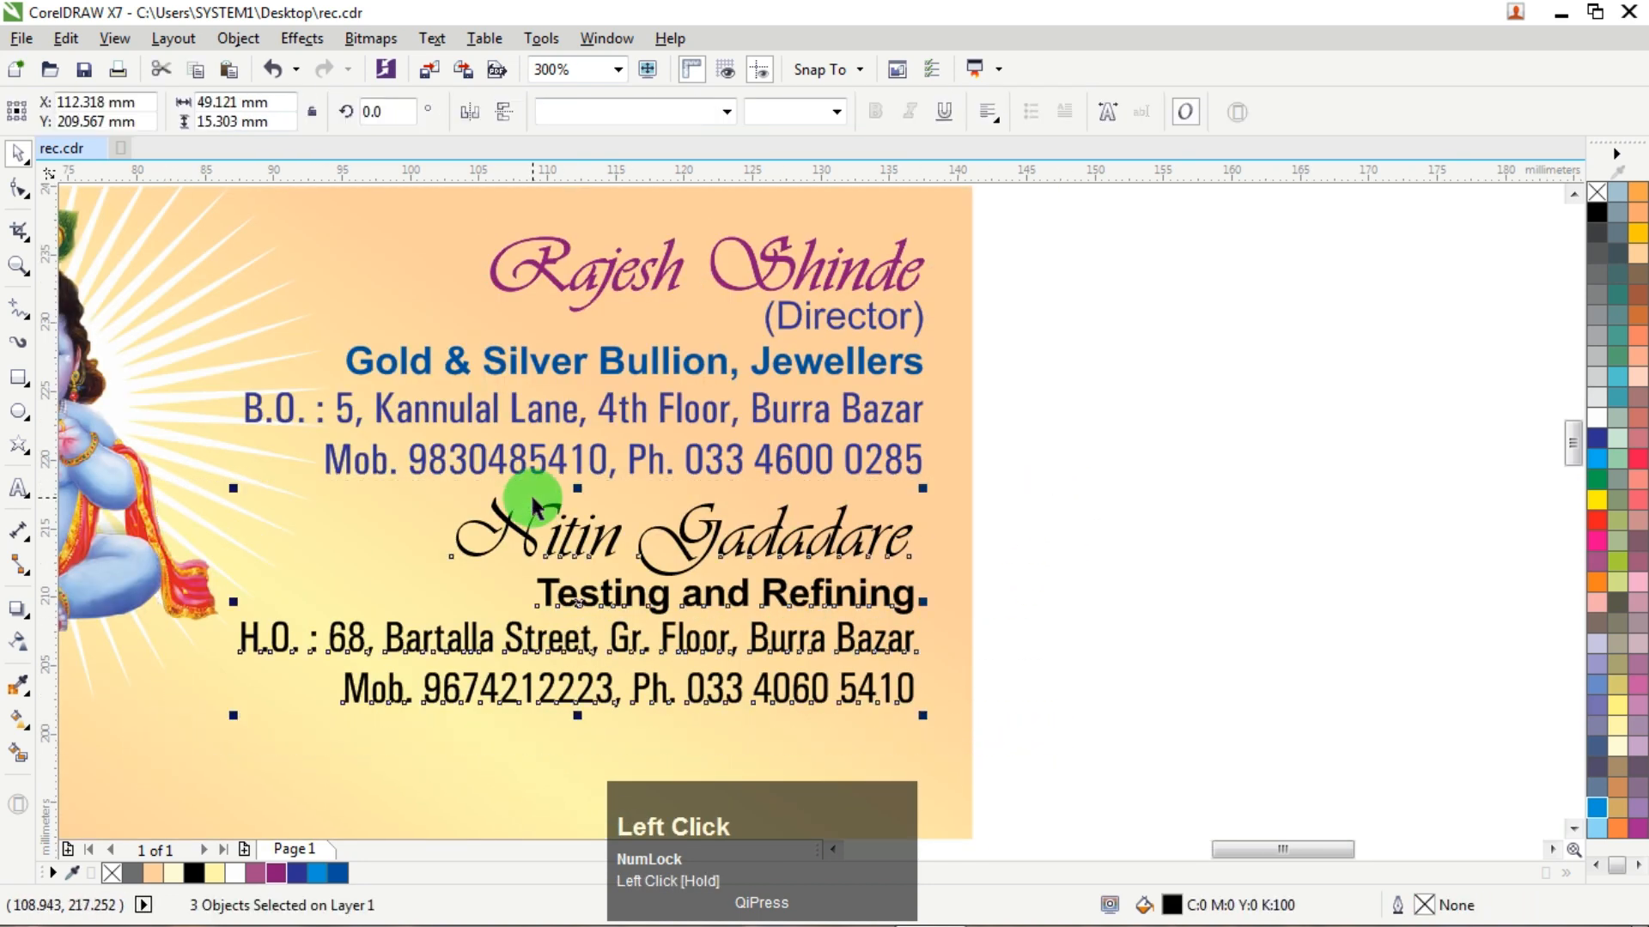
left_click(542, 462, "shift")
key("r")
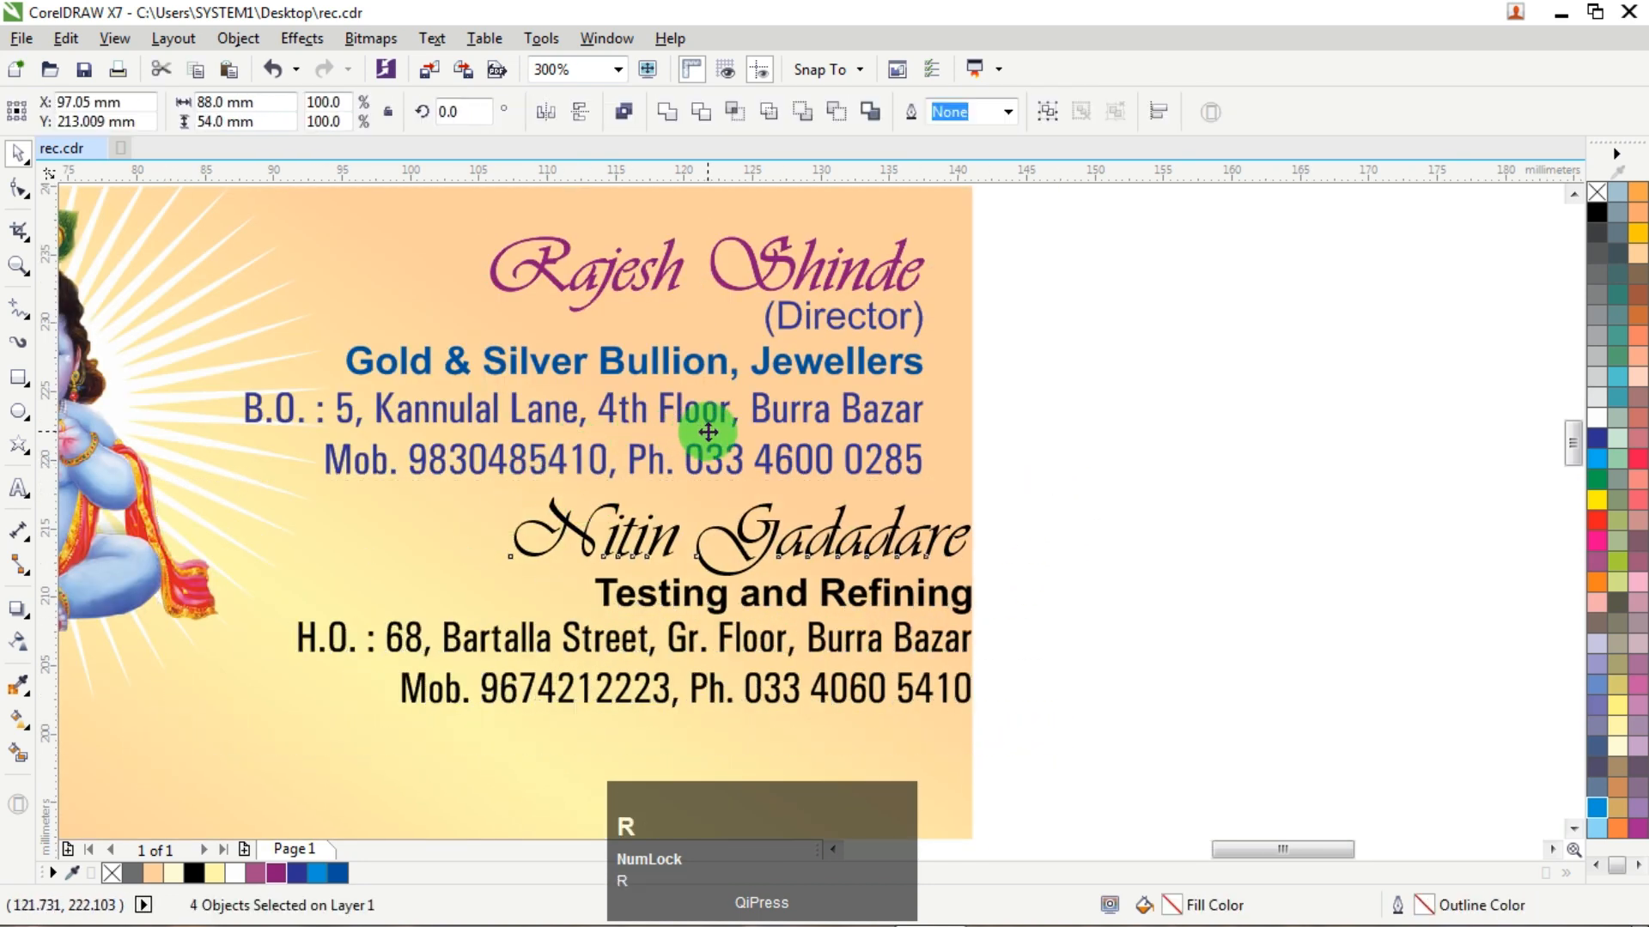
key("ctrl+z")
Right-align the second contact's name, "Testing and Refining", address and phone lines with the first contact's text.
left_click(1115, 435)
left_click_drag(1094, 485, 258, 745)
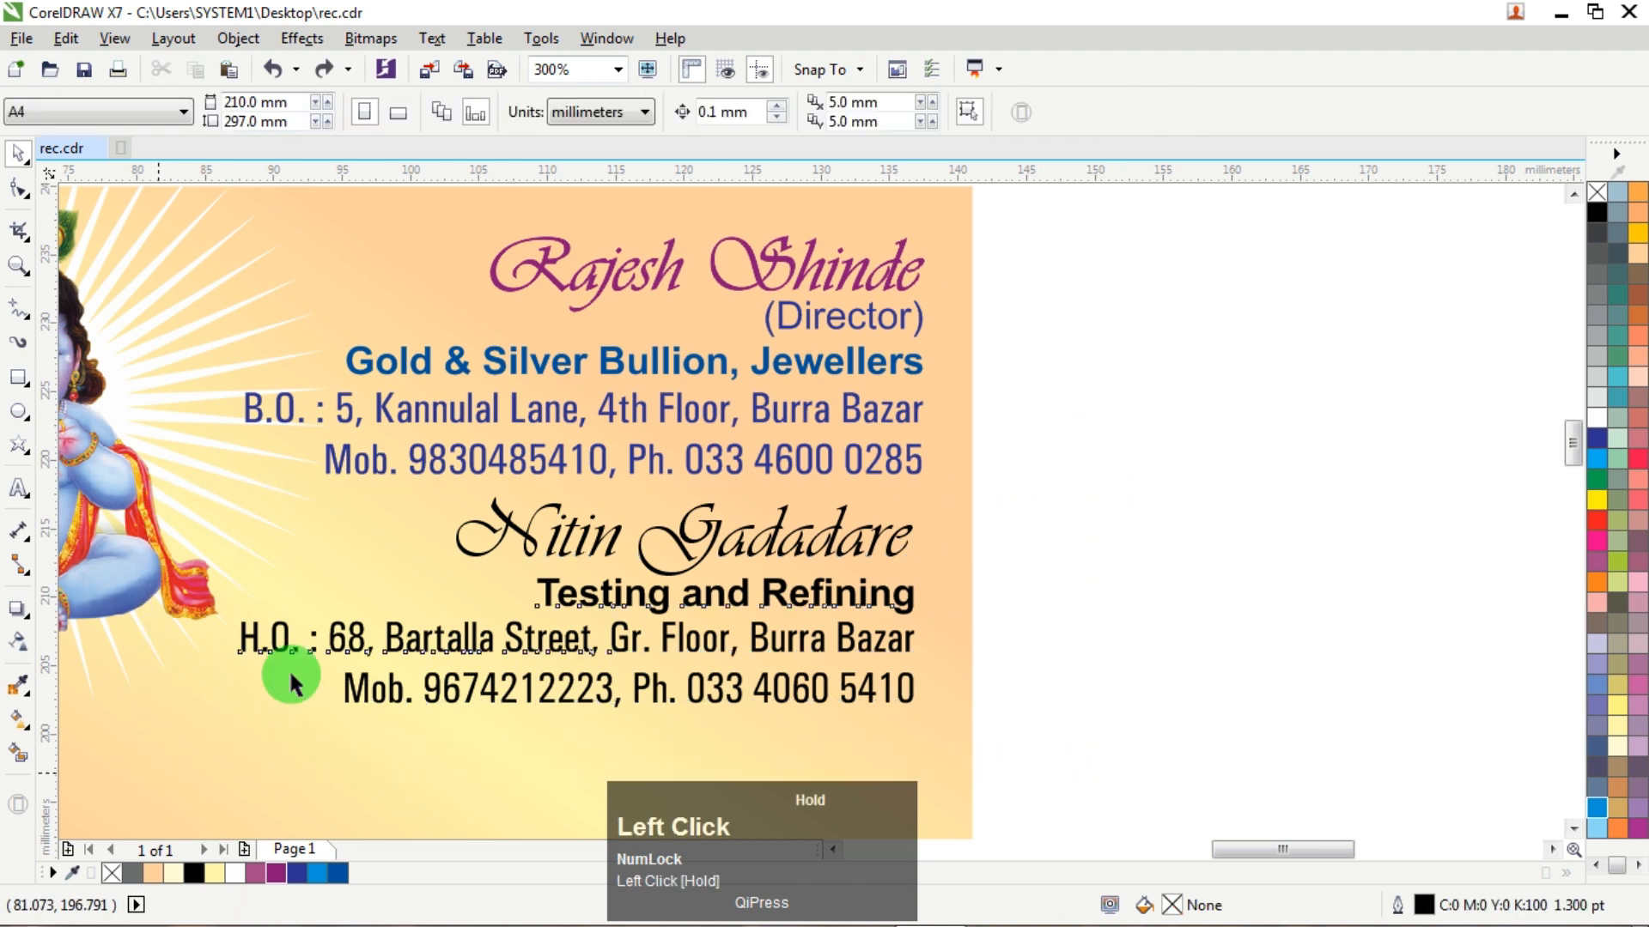
left_click_drag(292, 680, 292, 680)
left_click(603, 458, "shift")
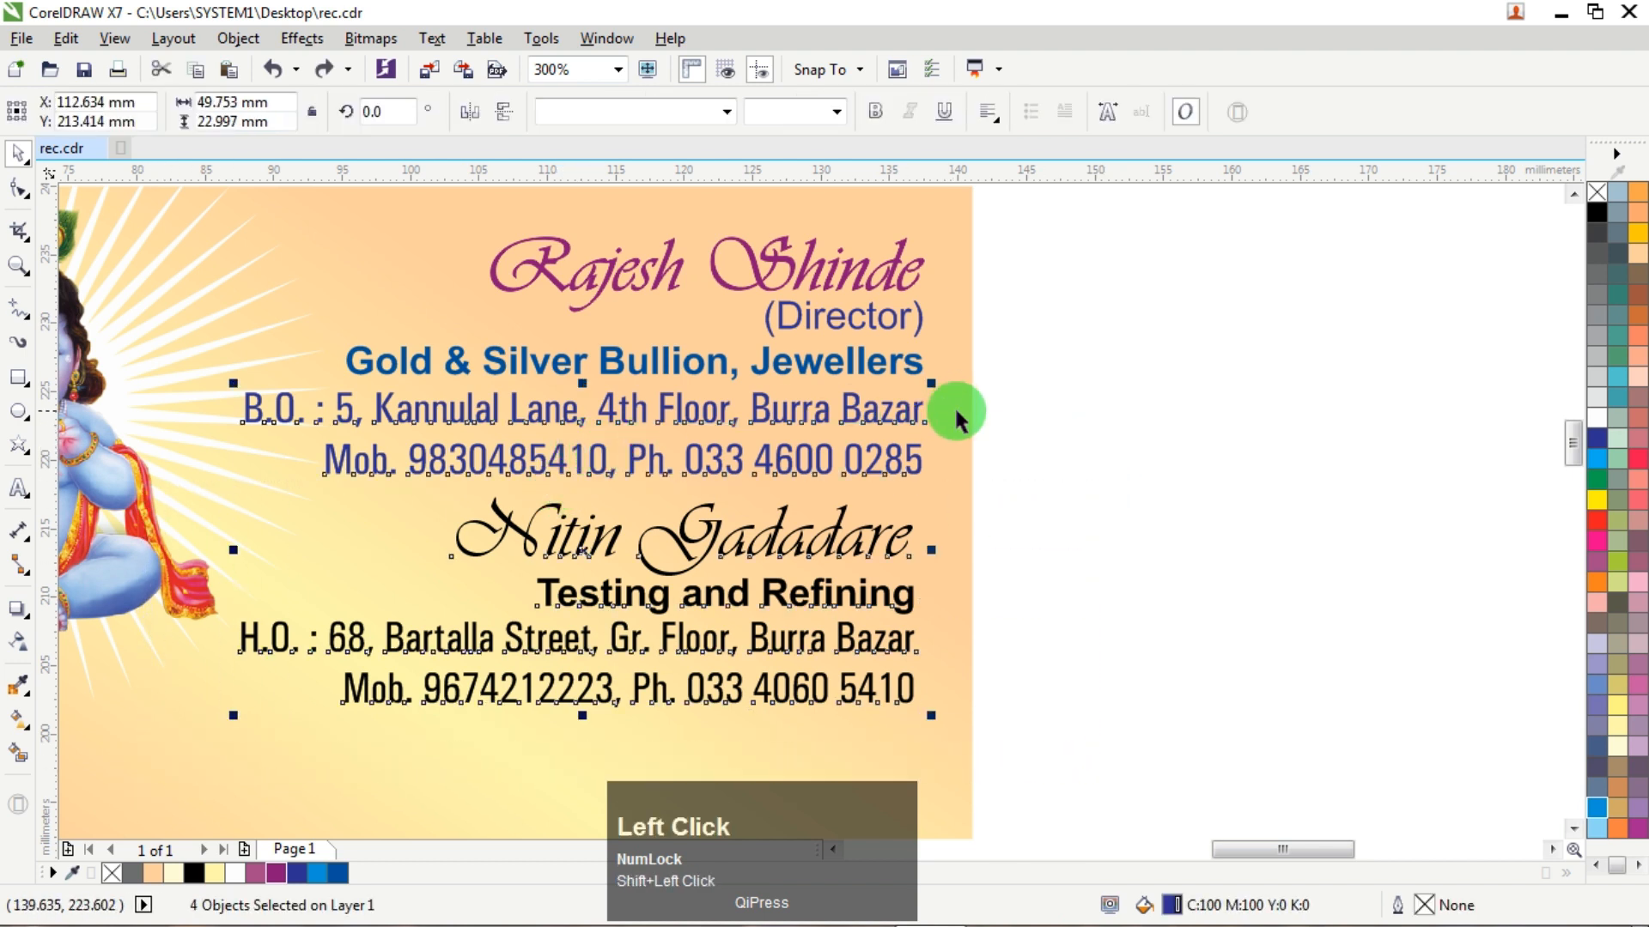
key("r")
left_click(1106, 472)
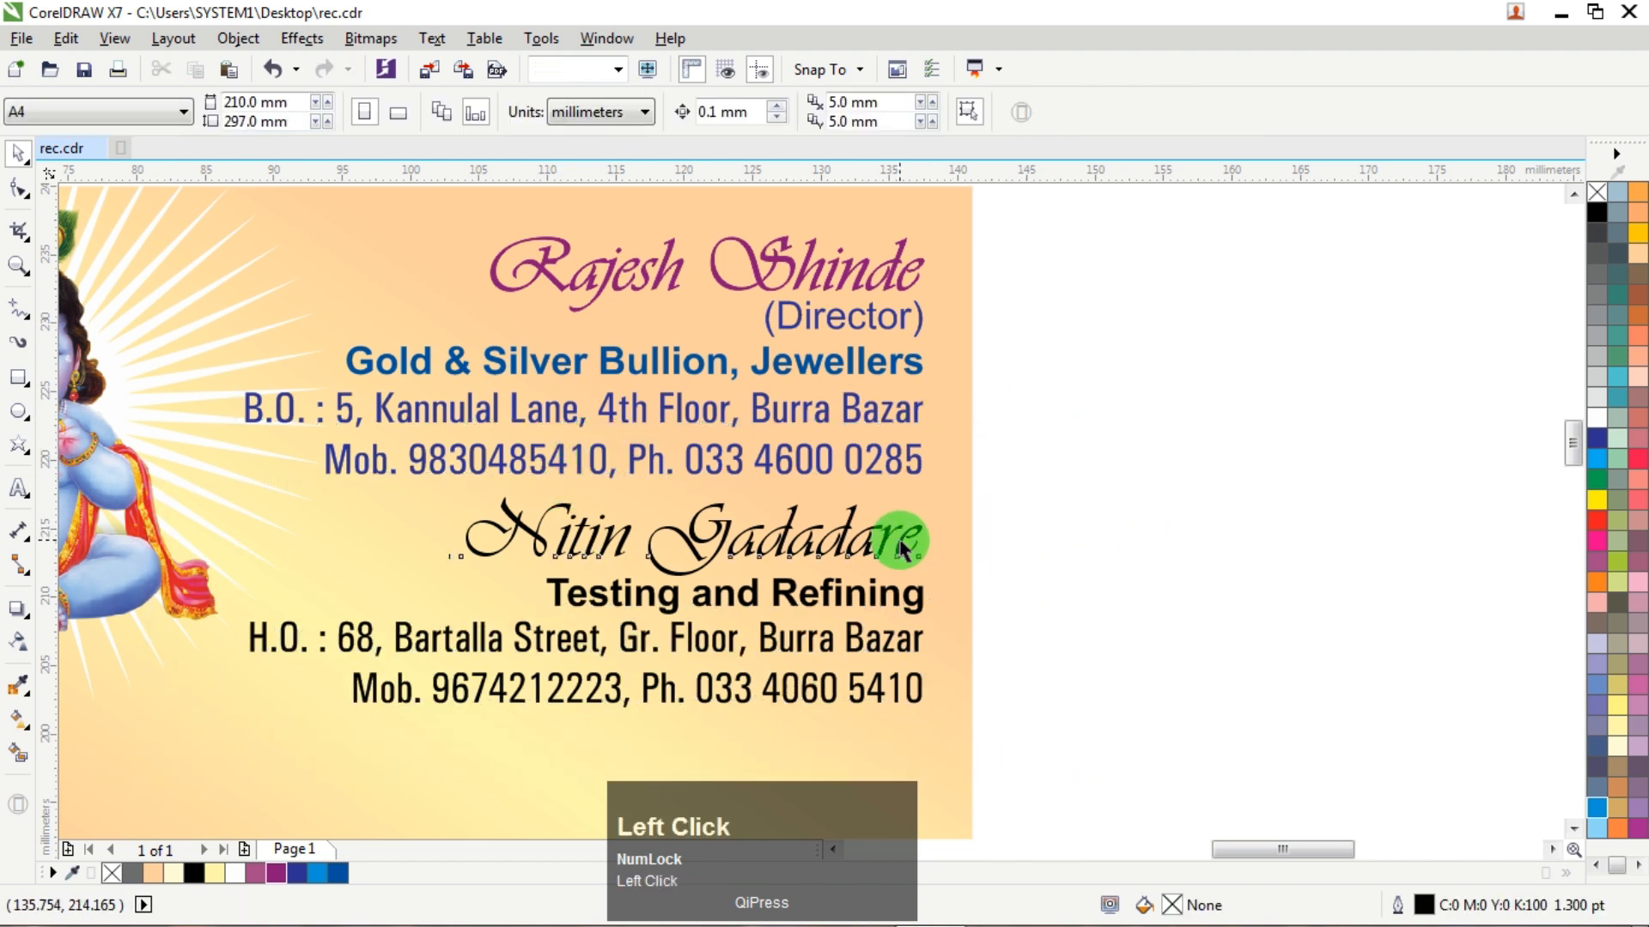
Apply the purple C40 M100 Y0 K20 to both the fill and the outline of the second contact's name.
left_click(902, 548)
left_click(277, 869)
right_click(276, 869)
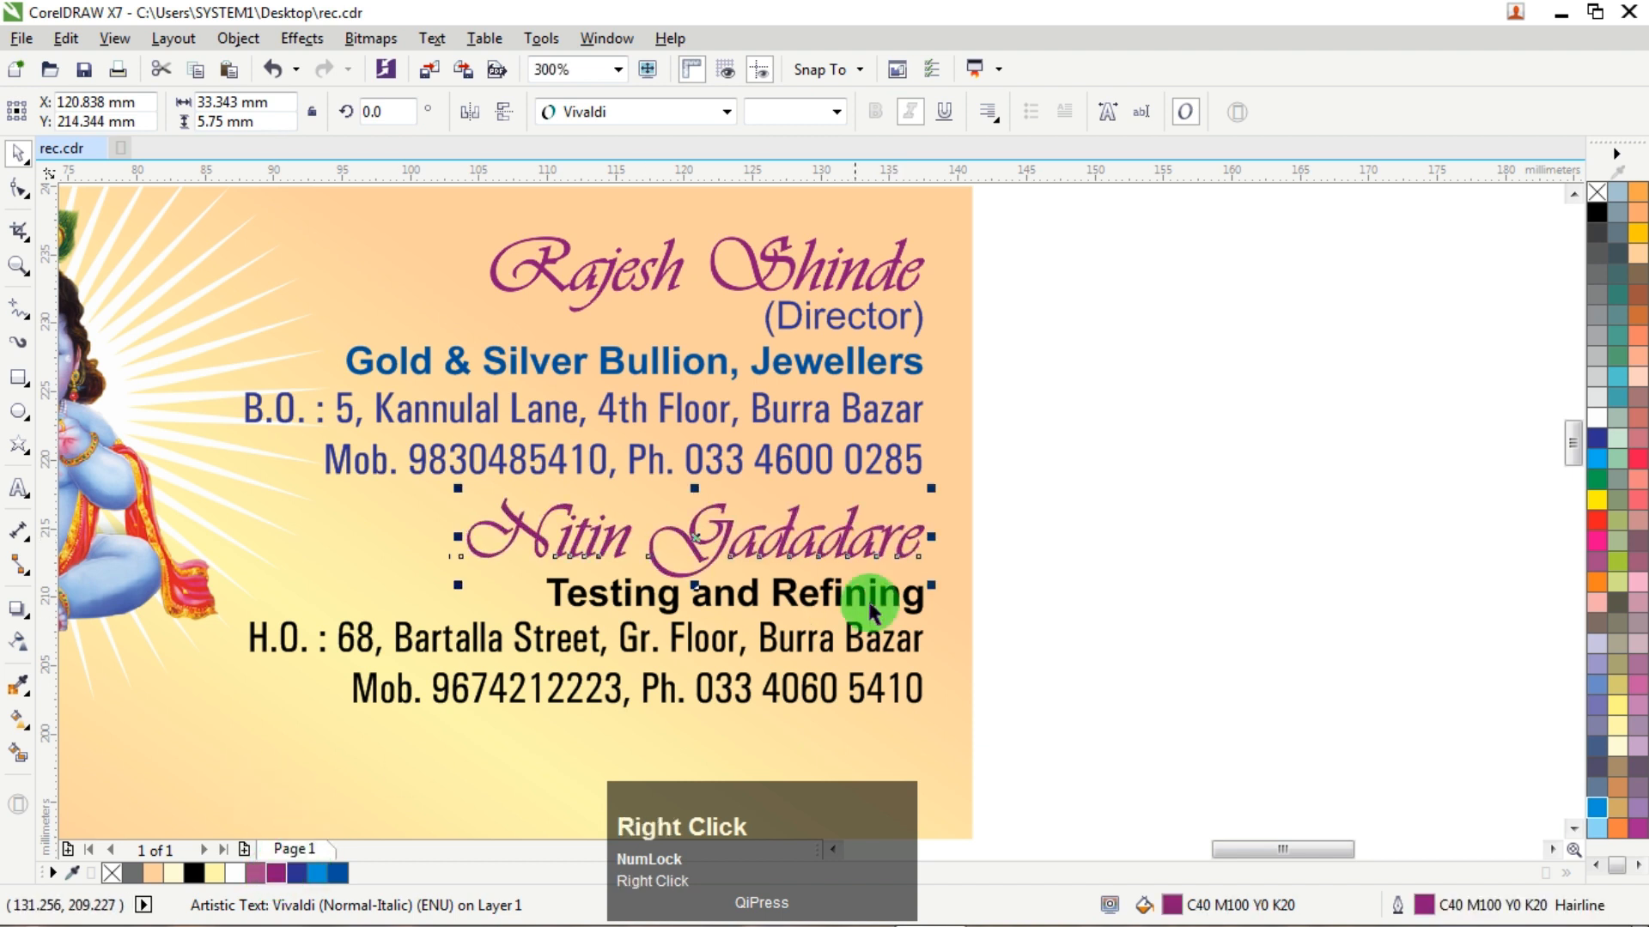
Fill "Testing and Refining" with C100 M70 Y0 K10 and the address and phone lines beneath it with blue C100 M100 Y0 K0.
left_click(900, 589)
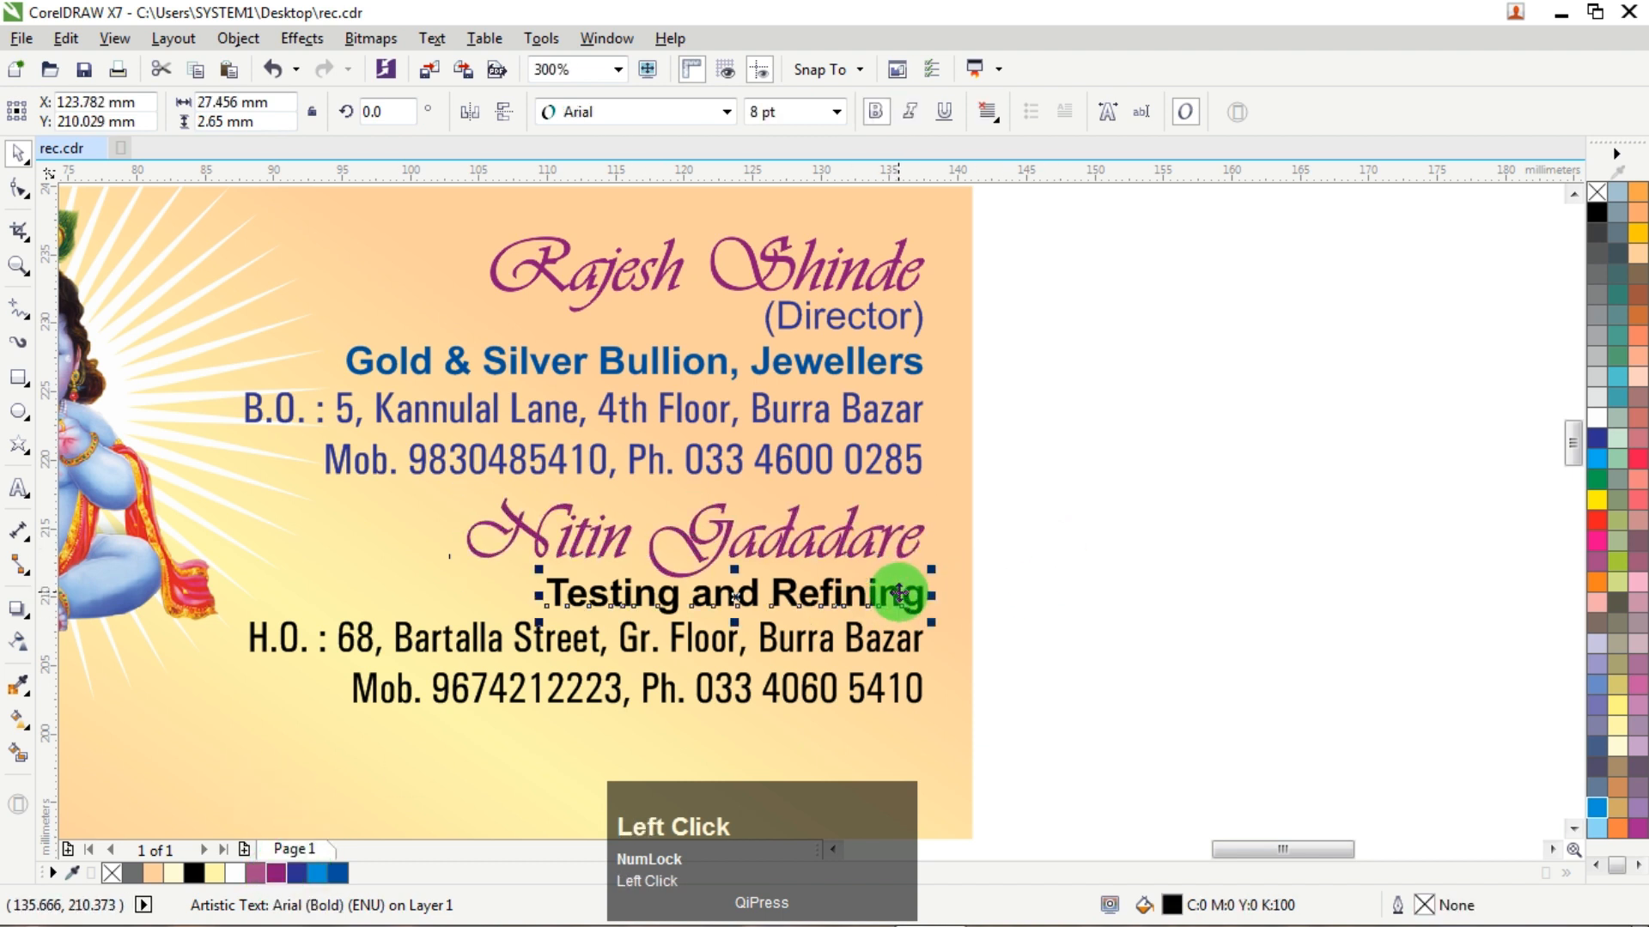
left_click(340, 871)
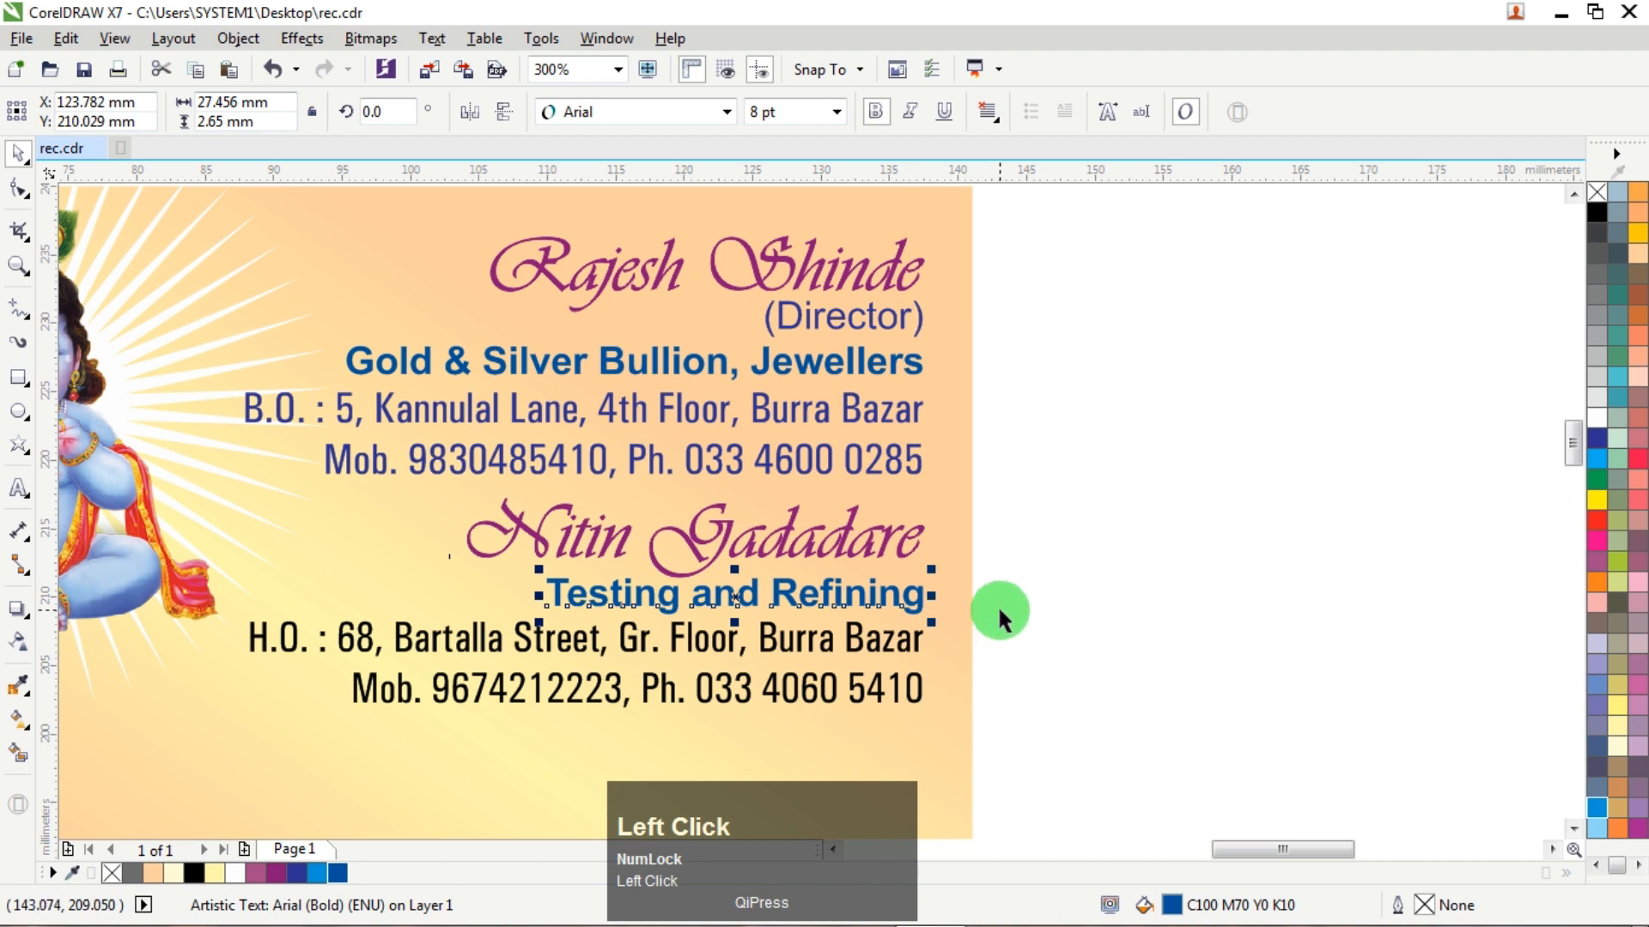
left_click_drag(996, 610, 286, 805)
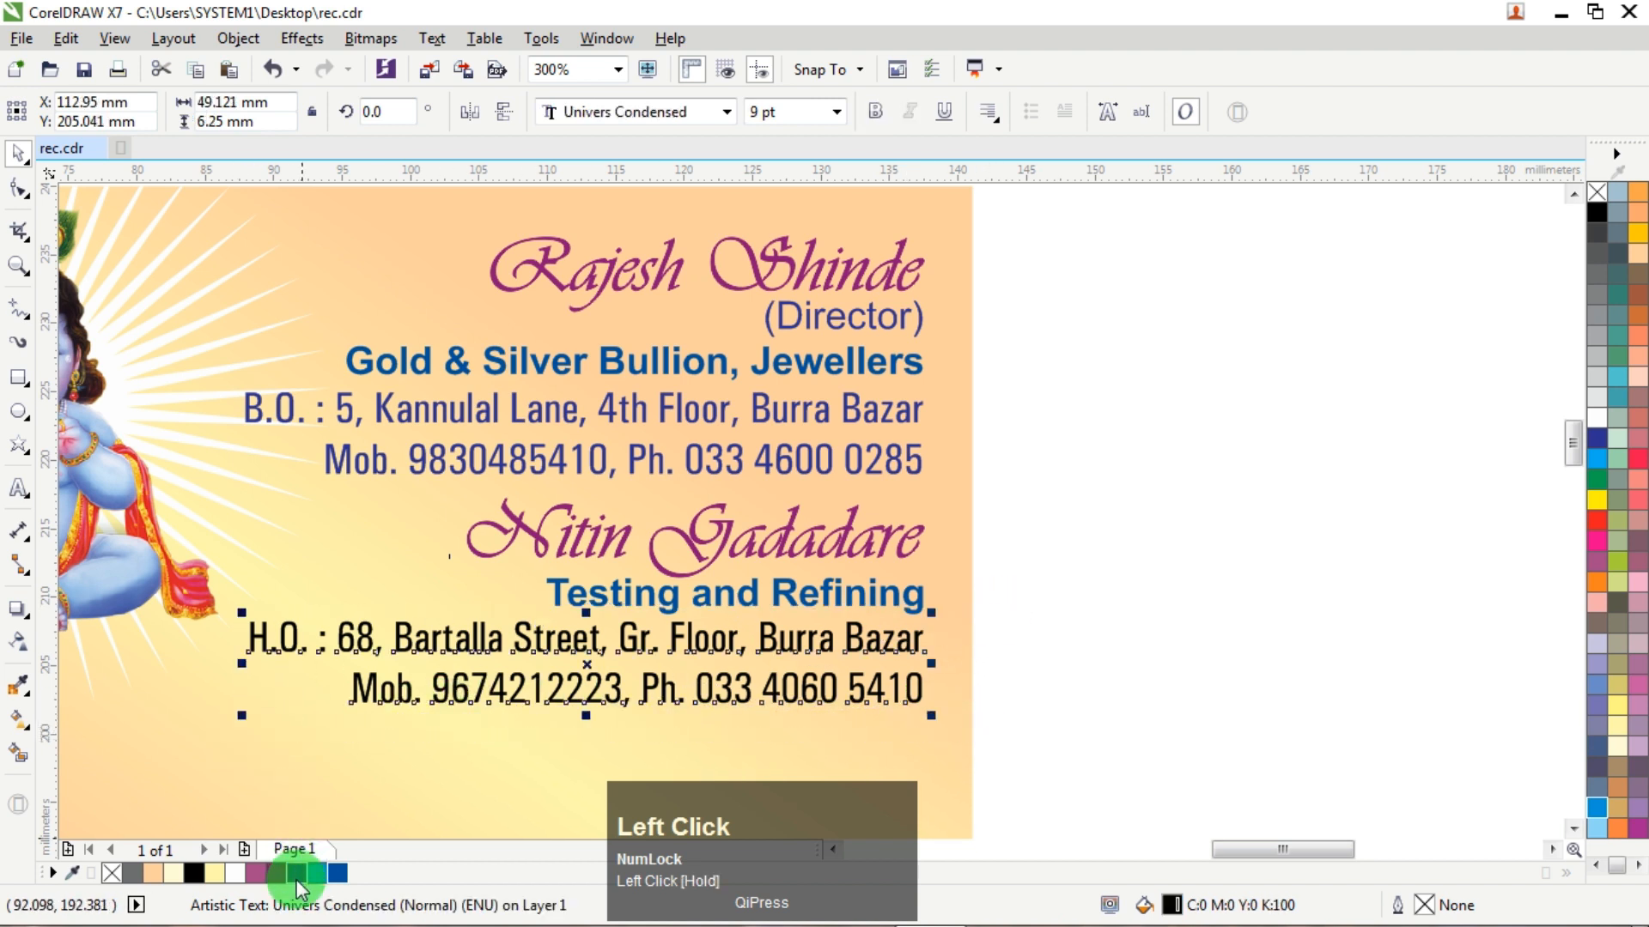
left_click(1136, 488)
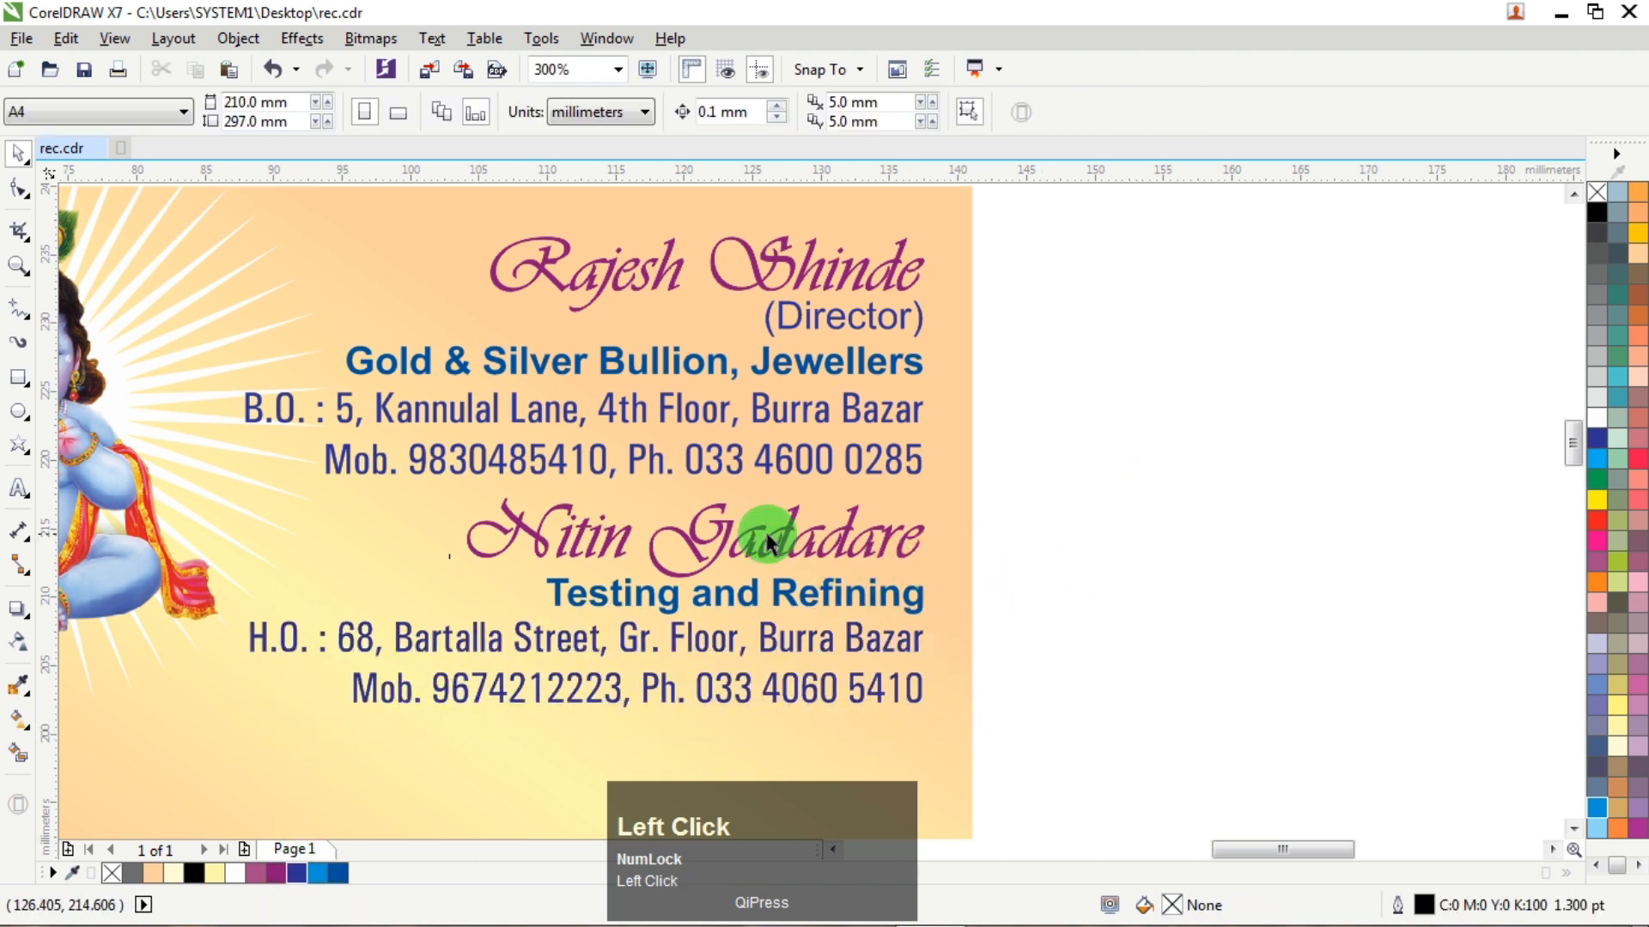
Nudge the second contact's name up 0.2 mm, away from the "Testing and Refining" line.
left_click(726, 545)
scroll(1017, 486, "down", 3)
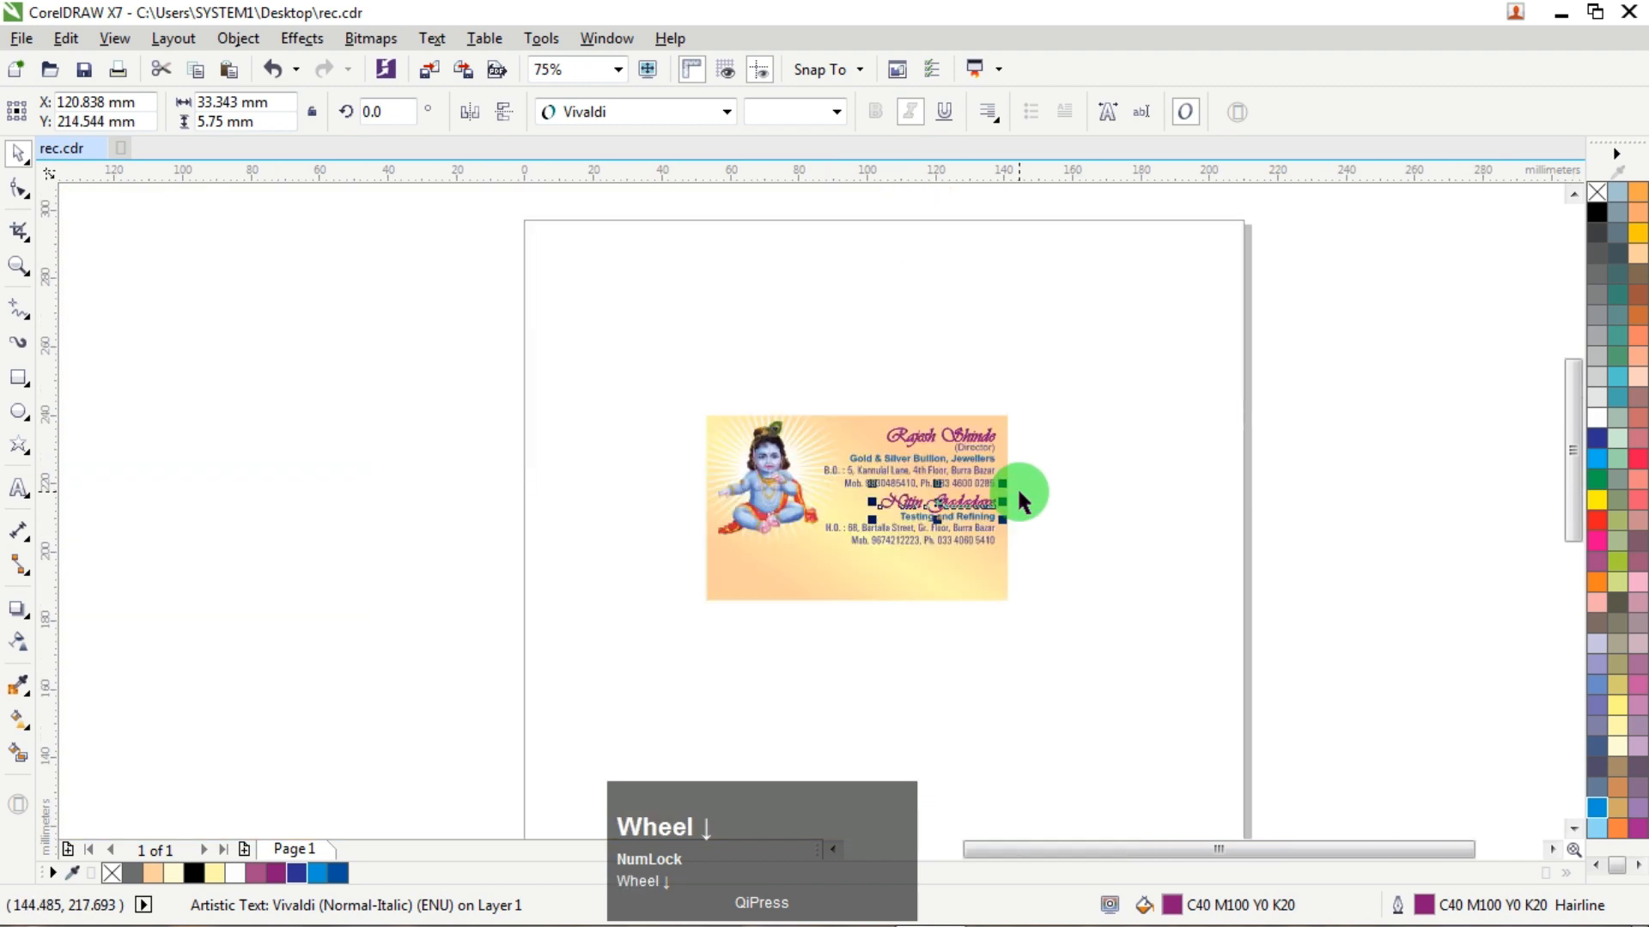
left_click(1036, 495)
Move the "SOHAN BULLION PVT. LTD." heading with its address, email and web lines onto the lower part of the card.
scroll(906, 636, "down", 2)
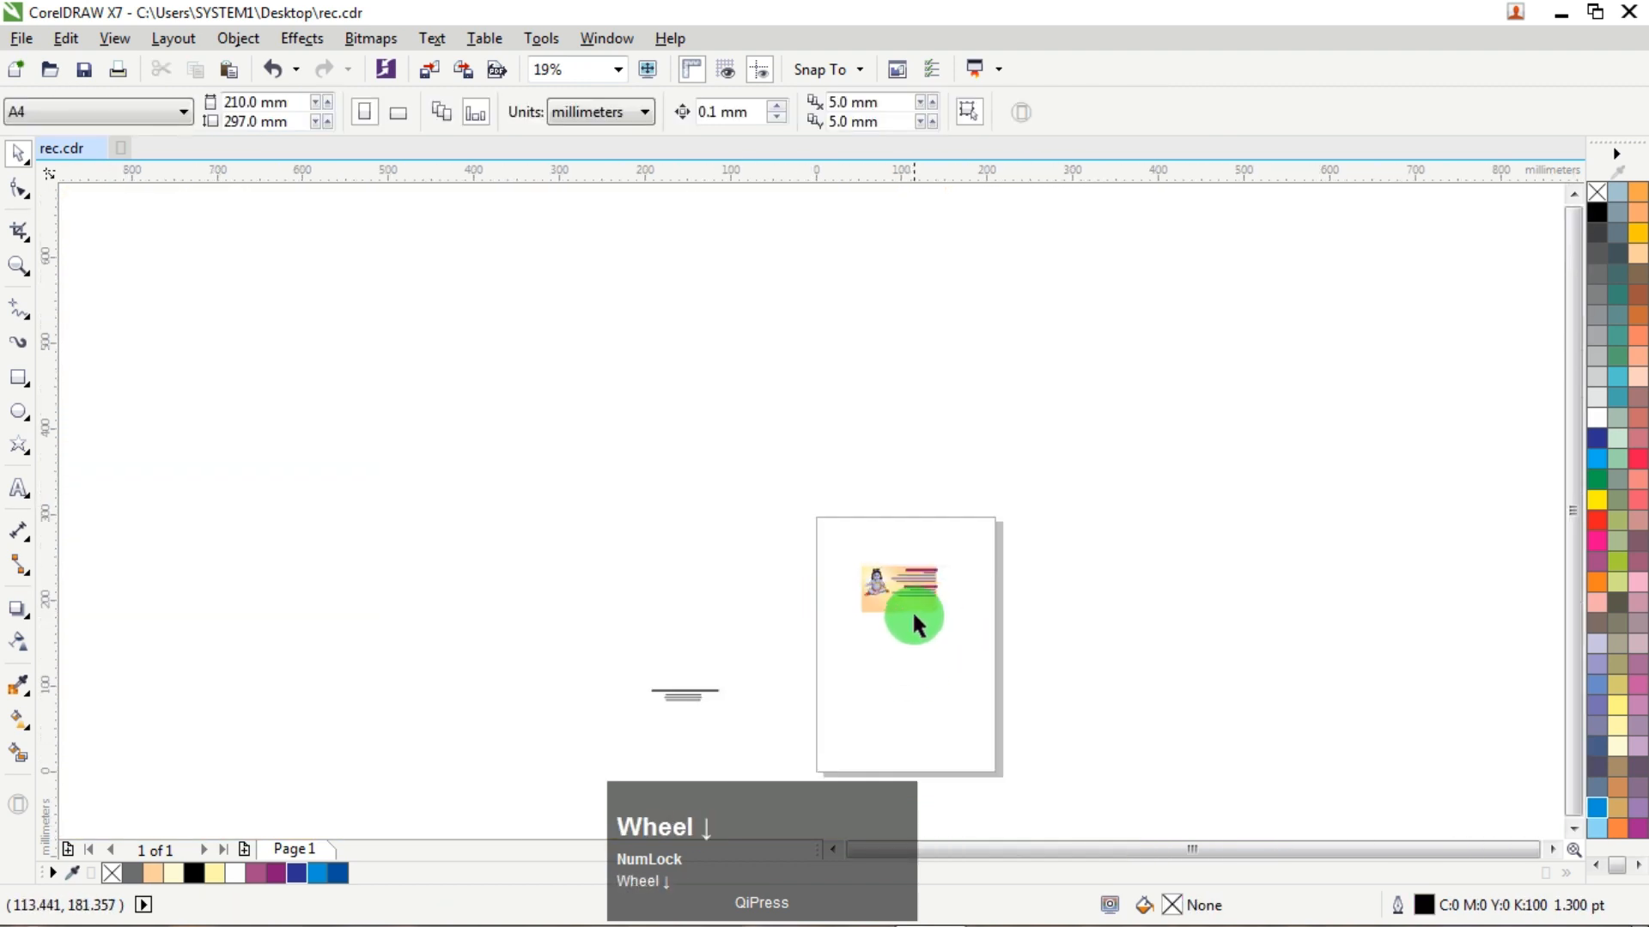
scroll(736, 710, "up", 1)
left_click(684, 687)
left_click_drag(684, 687, 1086, 506)
scroll(1087, 507, "up", 3)
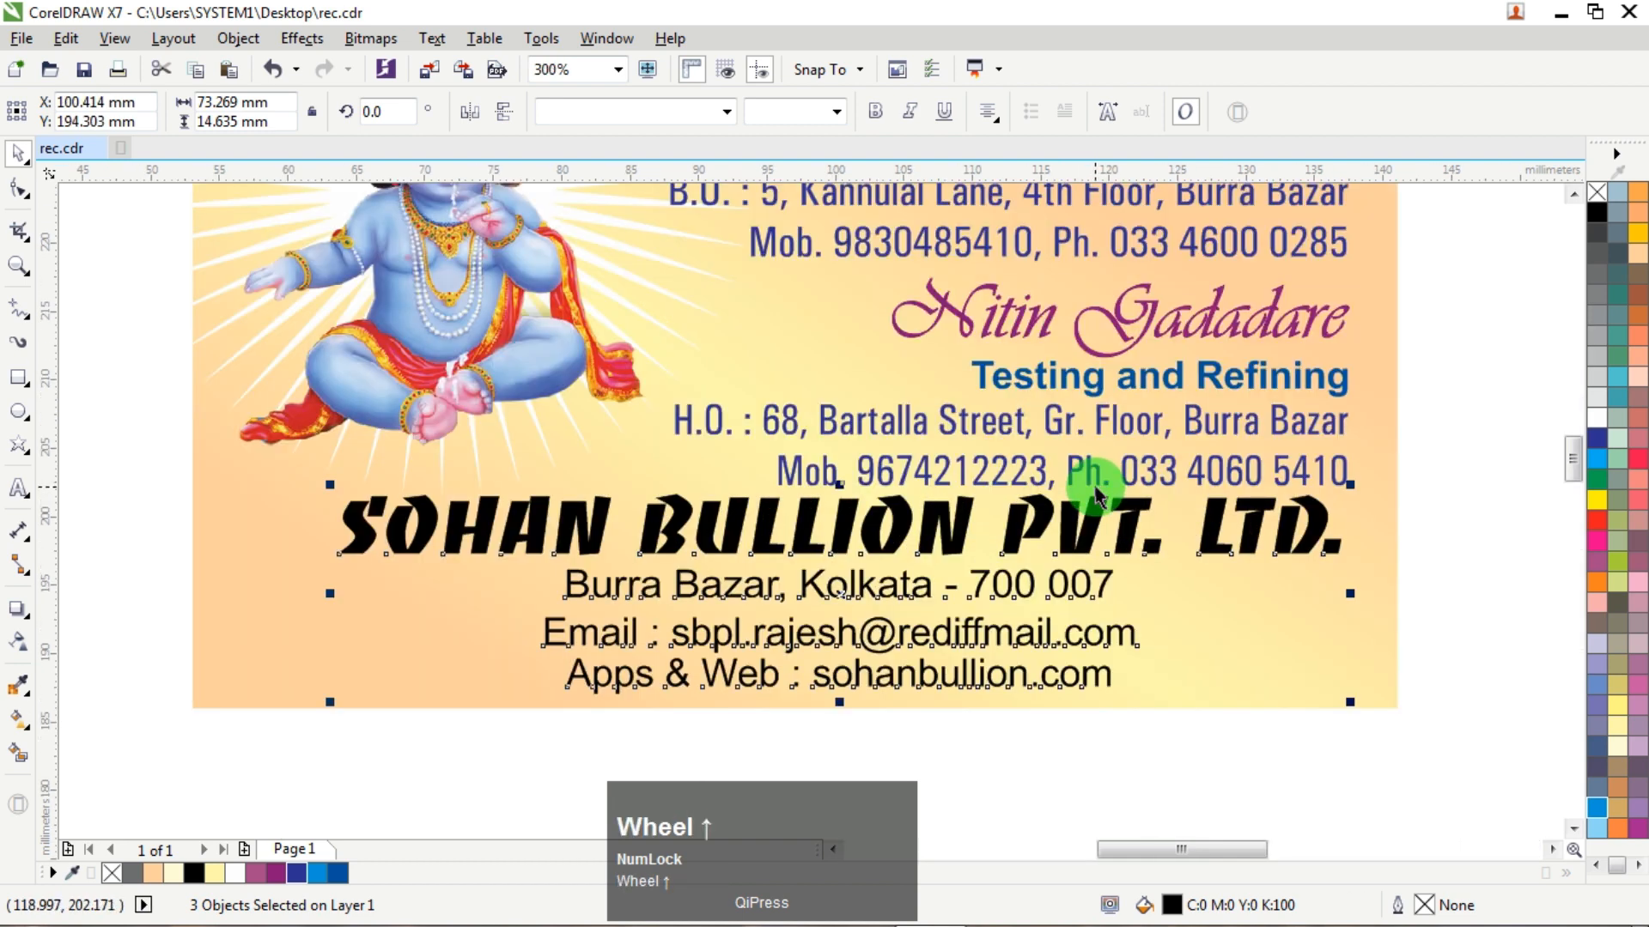
Nudge the company heading and its address, email and web lines up 1.1 mm and centre them horizontally on the card background.
key("Up")
key("Up")
key("Up")
key("Up")
key("Up")
key("Up")
key("Up")
key("Up")
key("Up")
key("Up")
key("Up")
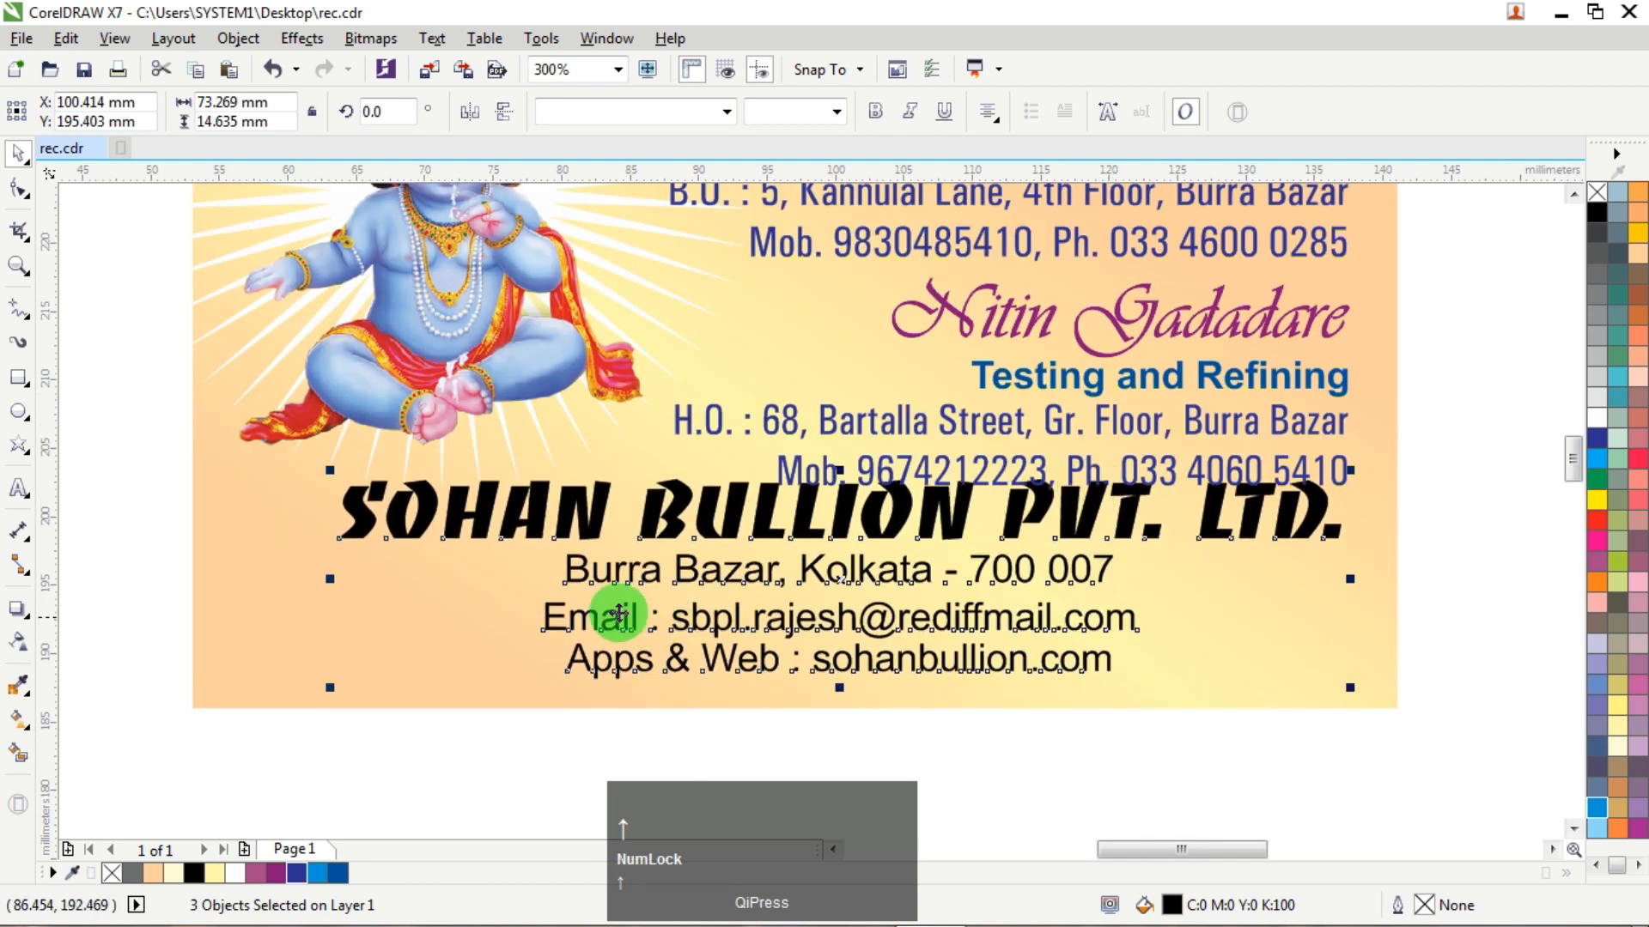
left_click(338, 619, "shift")
key("c")
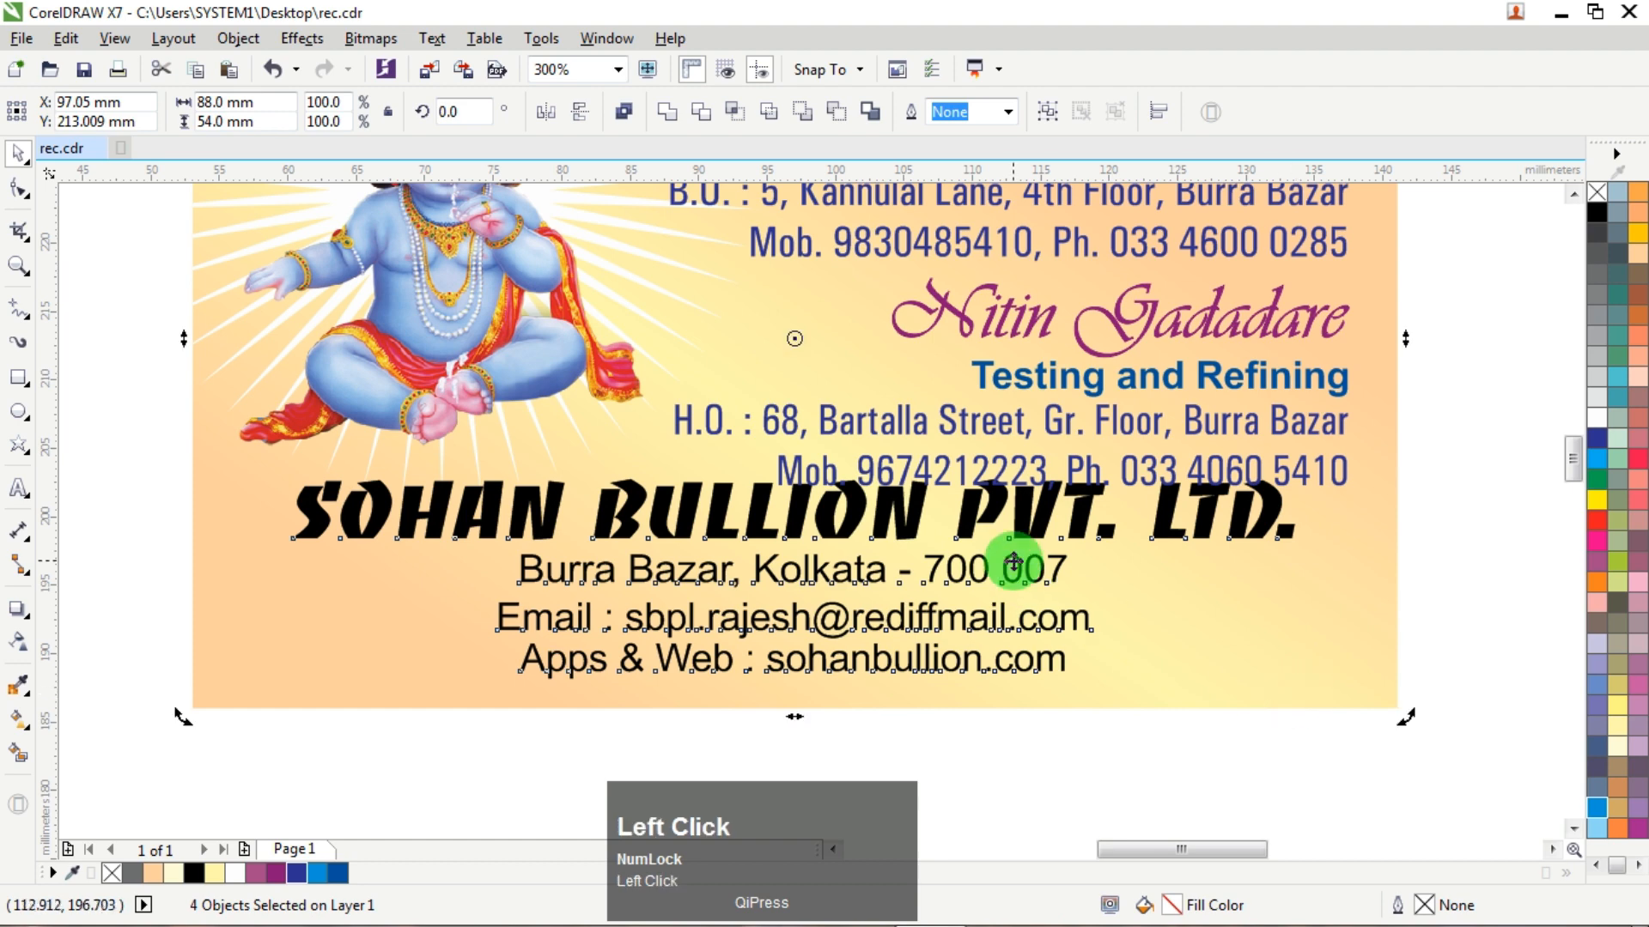
left_click(1472, 337)
Reduce the height of the "SOHAN BULLION PVT. LTD." heading from its upper edge to about 4 mm, keeping its width.
scroll(859, 481, "up", 1)
left_click(831, 490)
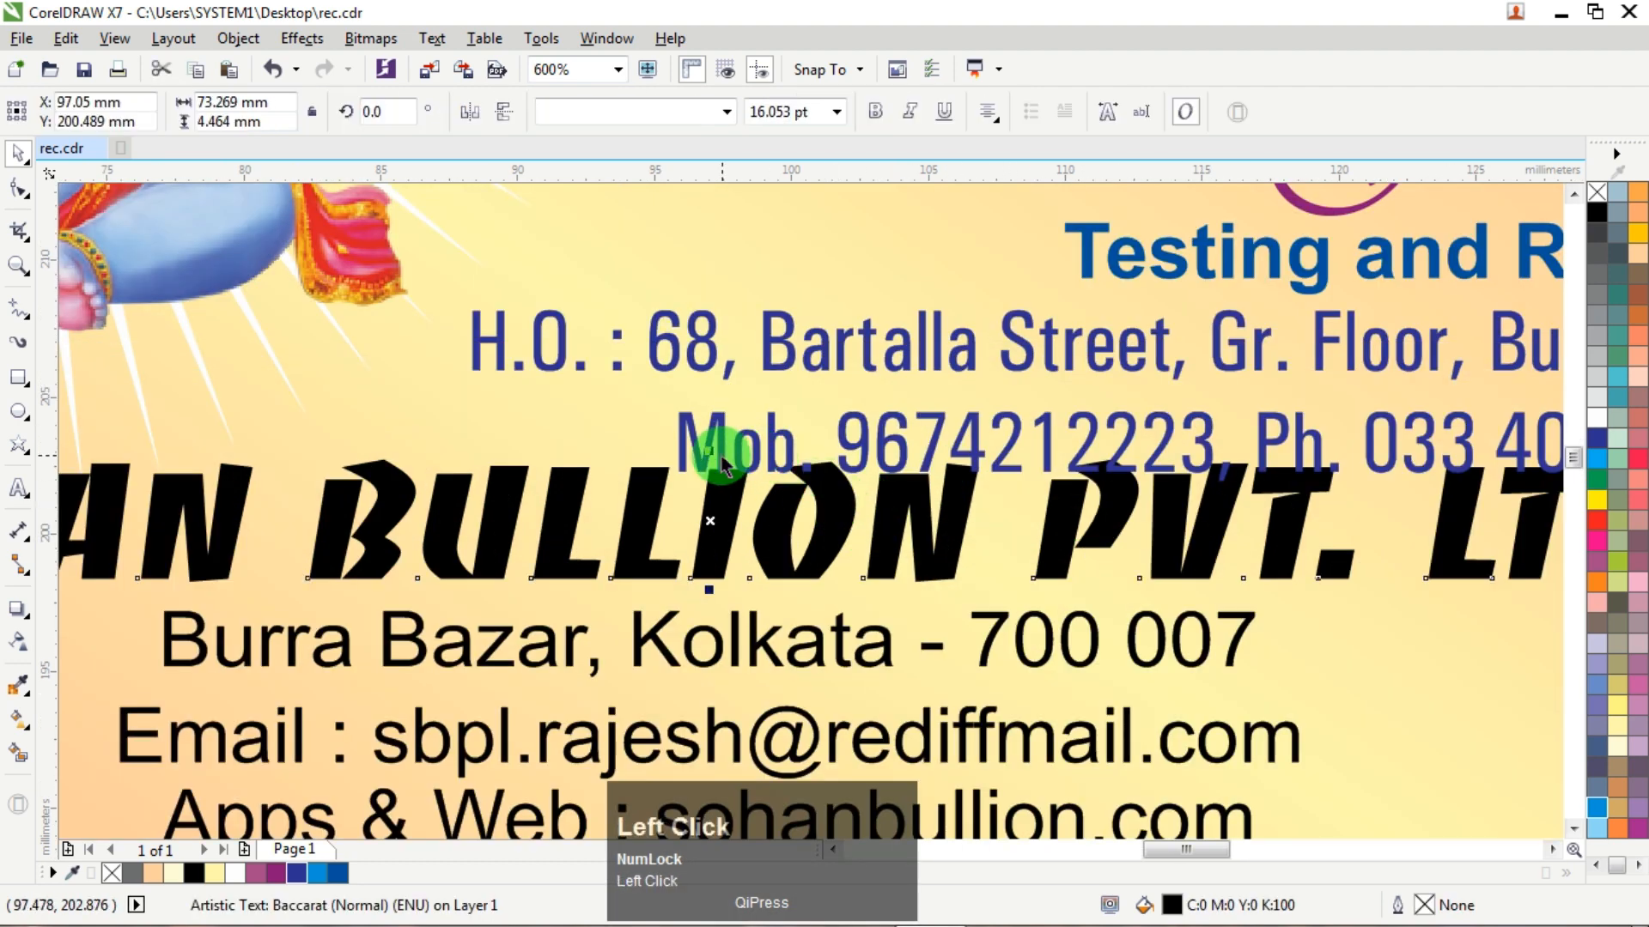
left_click_drag(711, 452, 725, 464)
scroll(726, 465, "down", 1)
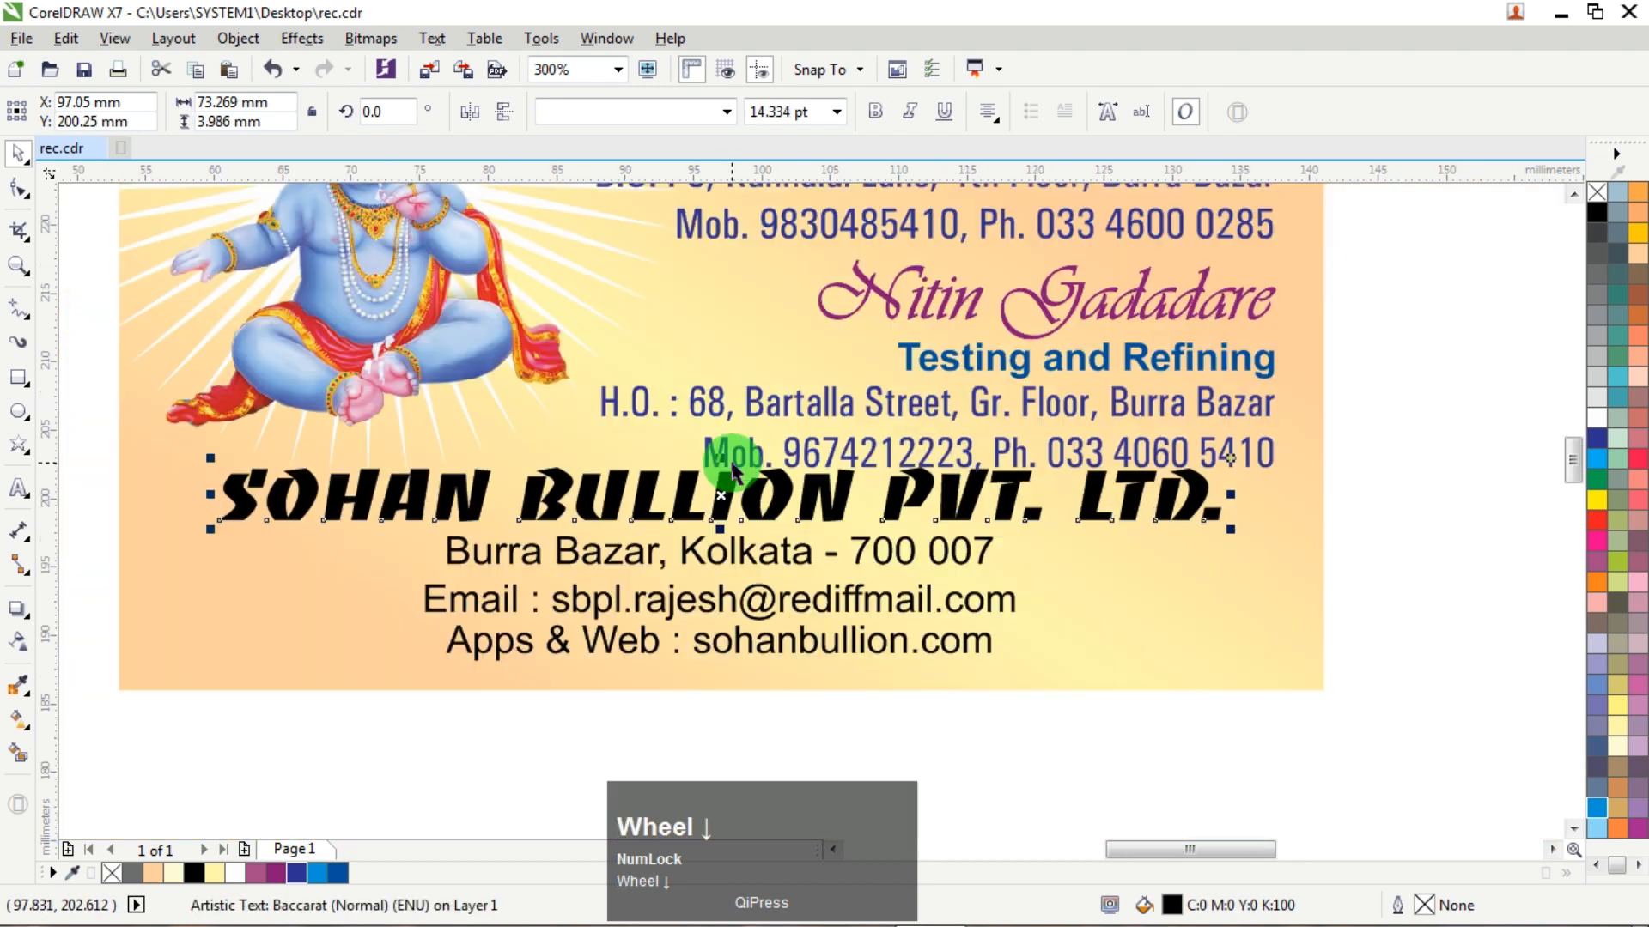
Fill the "SOHAN BULLION PVT. LTD." heading with purple C40 M100 Y0 K20 and the address, email and web lines with dark blue.
left_click(276, 873)
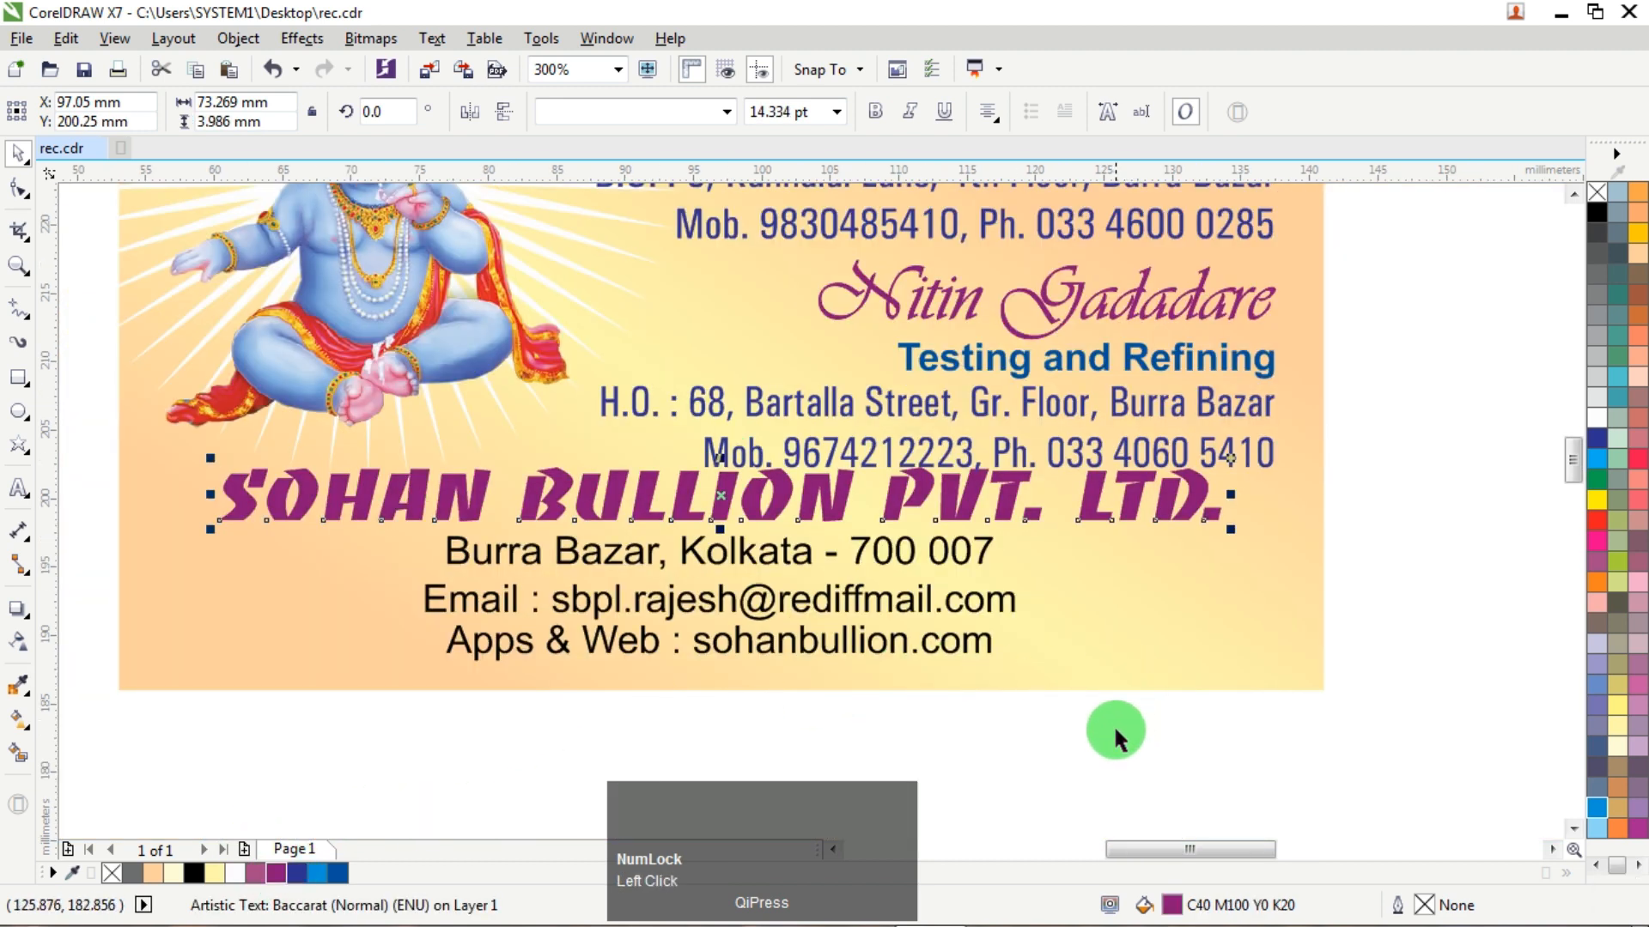
left_click_drag(1113, 724, 378, 526)
left_click(309, 874)
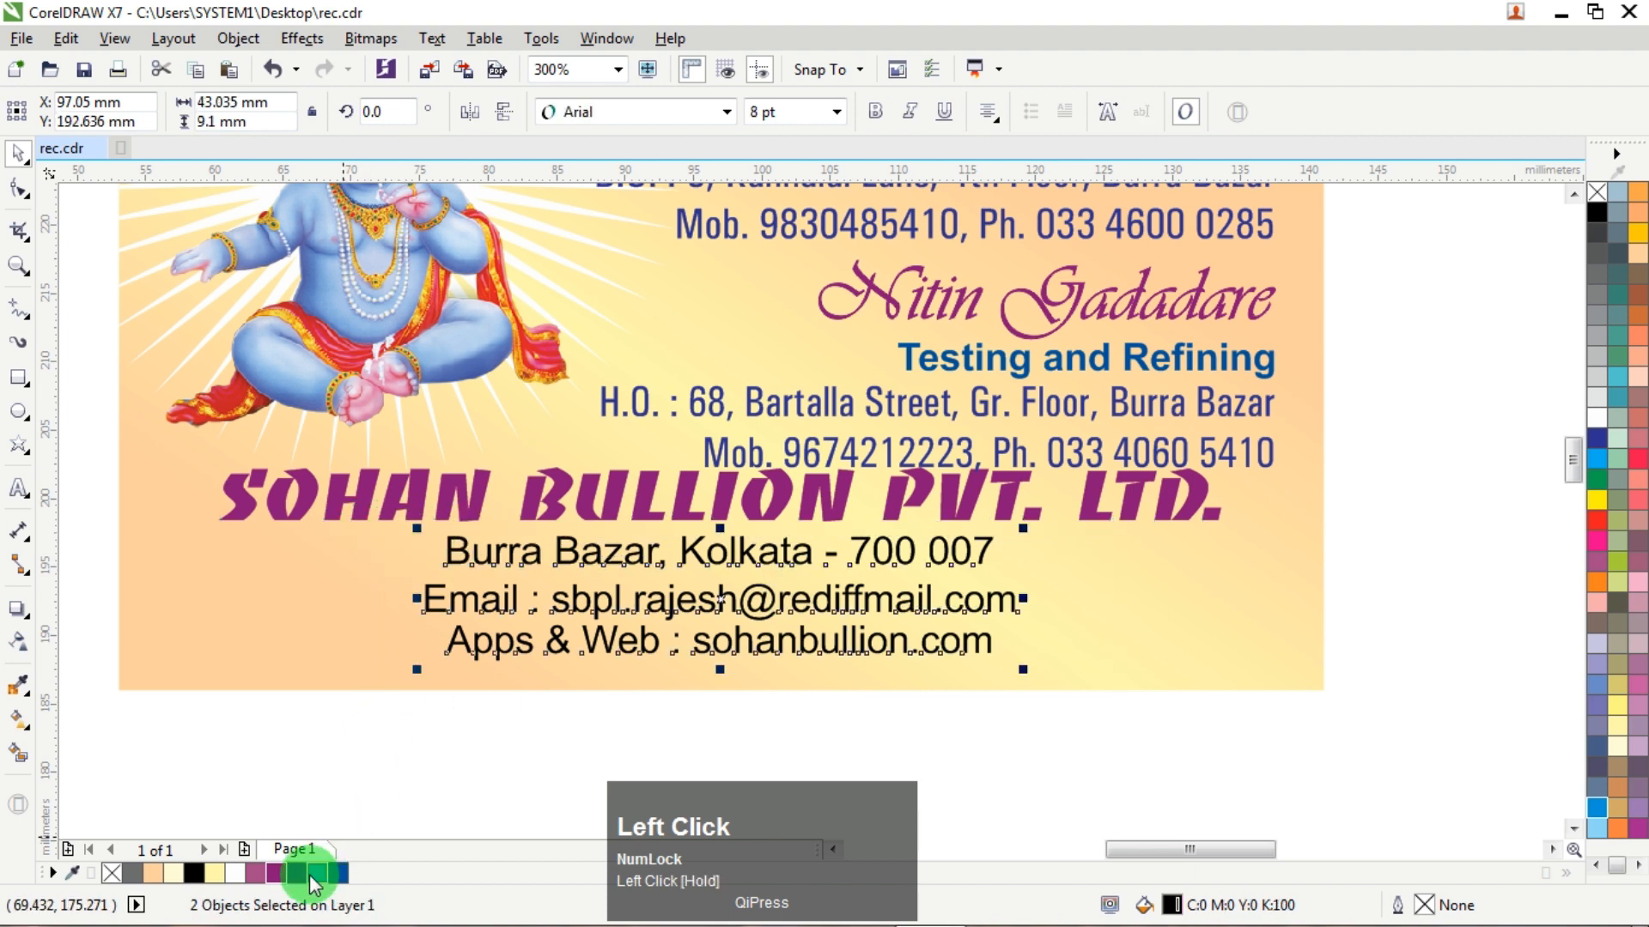
Centre the company heading and its address, email and web lines horizontally on the card background.
left_click(1196, 484, "shift")
key("c")
left_click(1343, 479, "shift")
left_click(1398, 352)
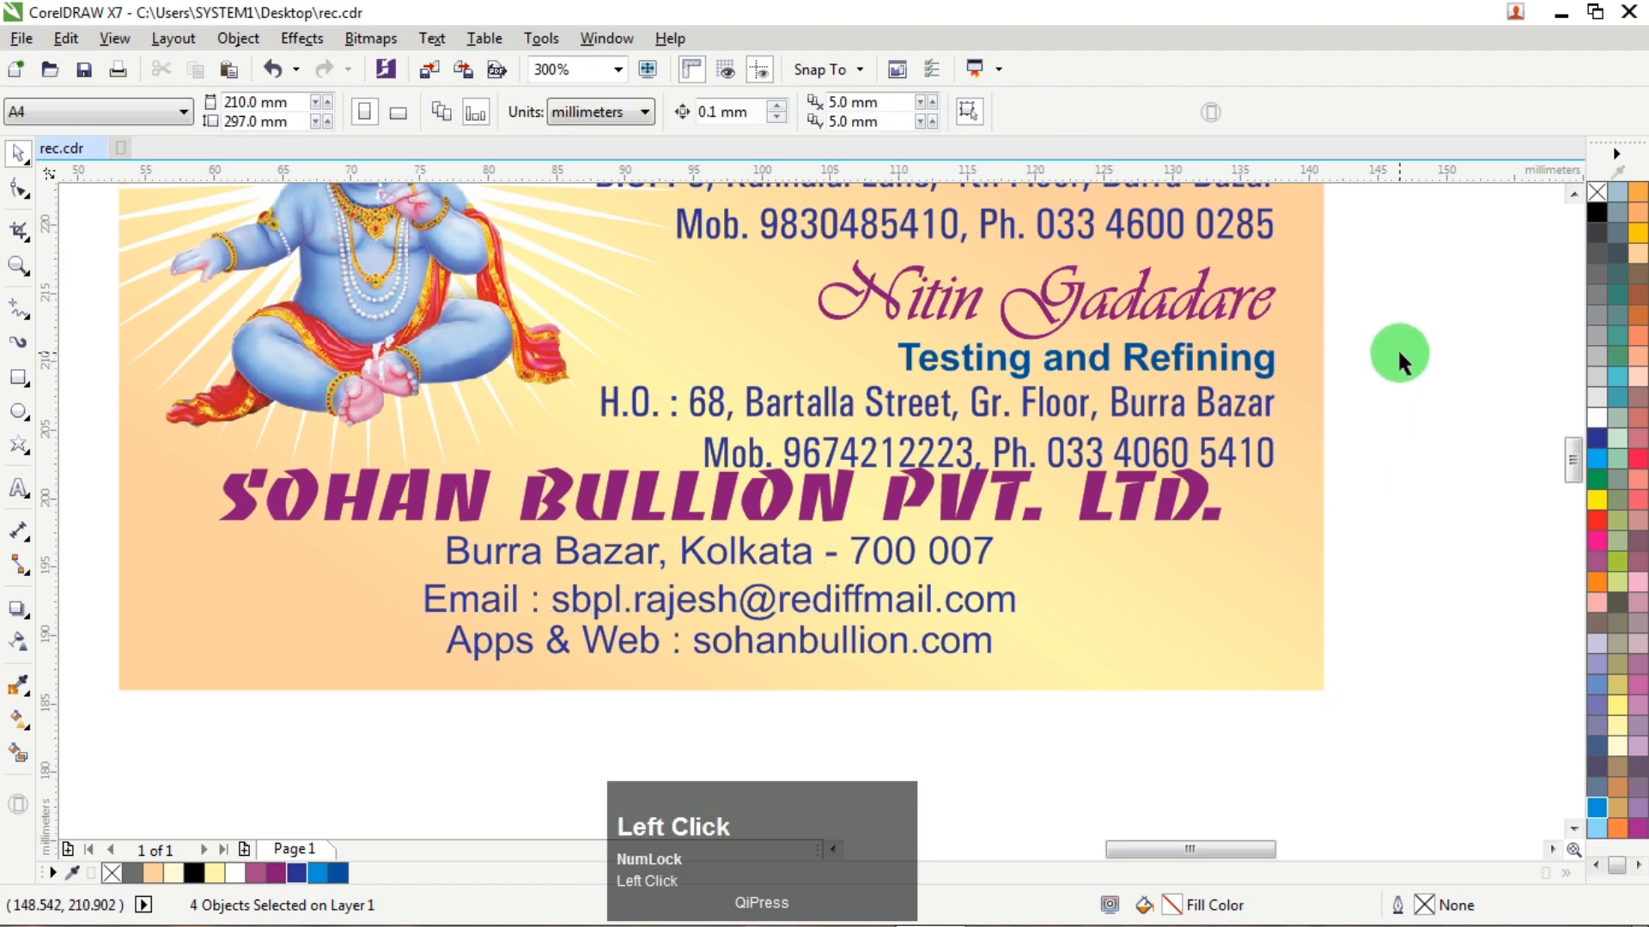
Nudge both contact blocks together up a little over 1 mm, away from the company heading.
scroll(1391, 249, "down", 5)
scroll(1429, 211, "up", 5)
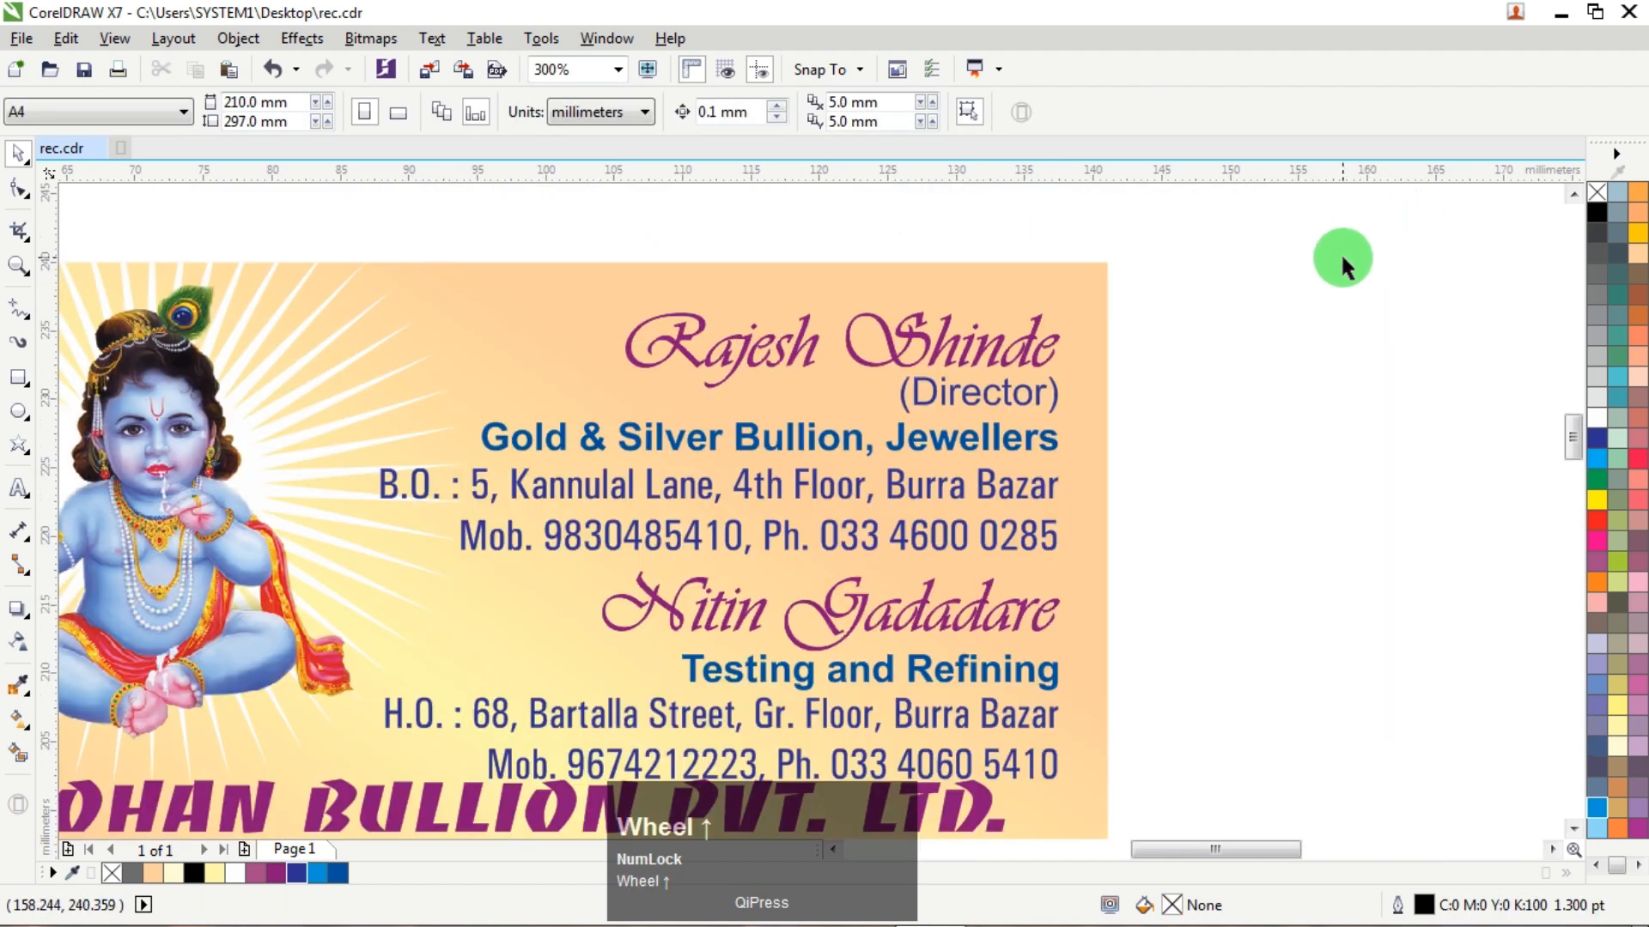
left_click_drag(819, 623, 565, 704)
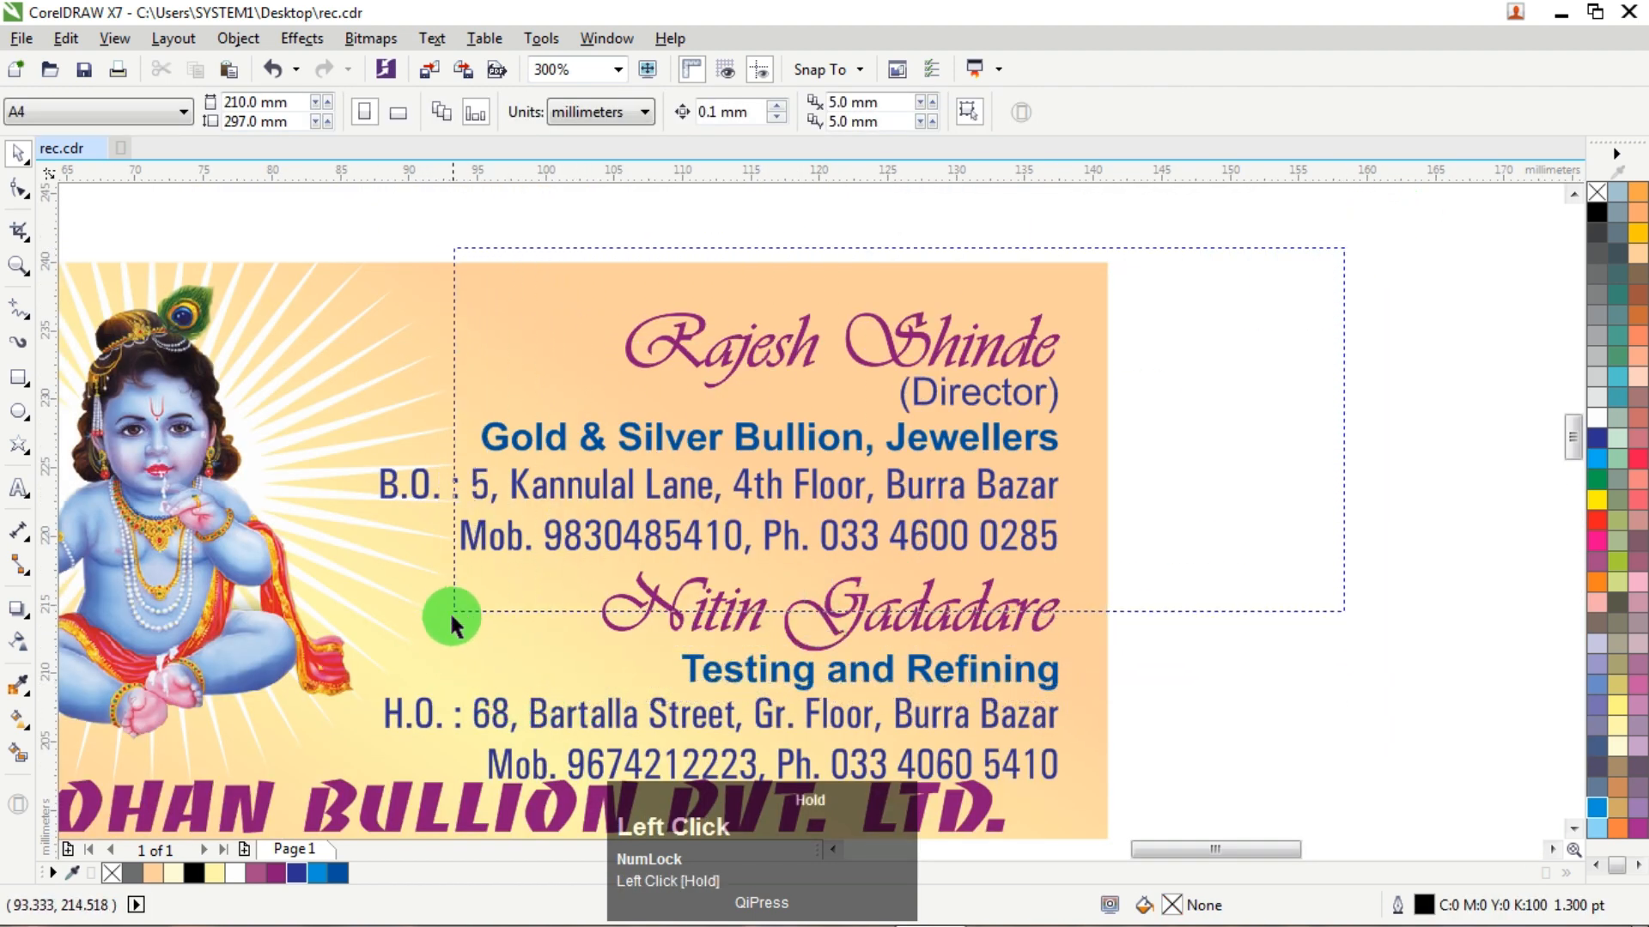
left_click_drag(453, 620, 350, 562)
scroll(690, 503, "down", 2)
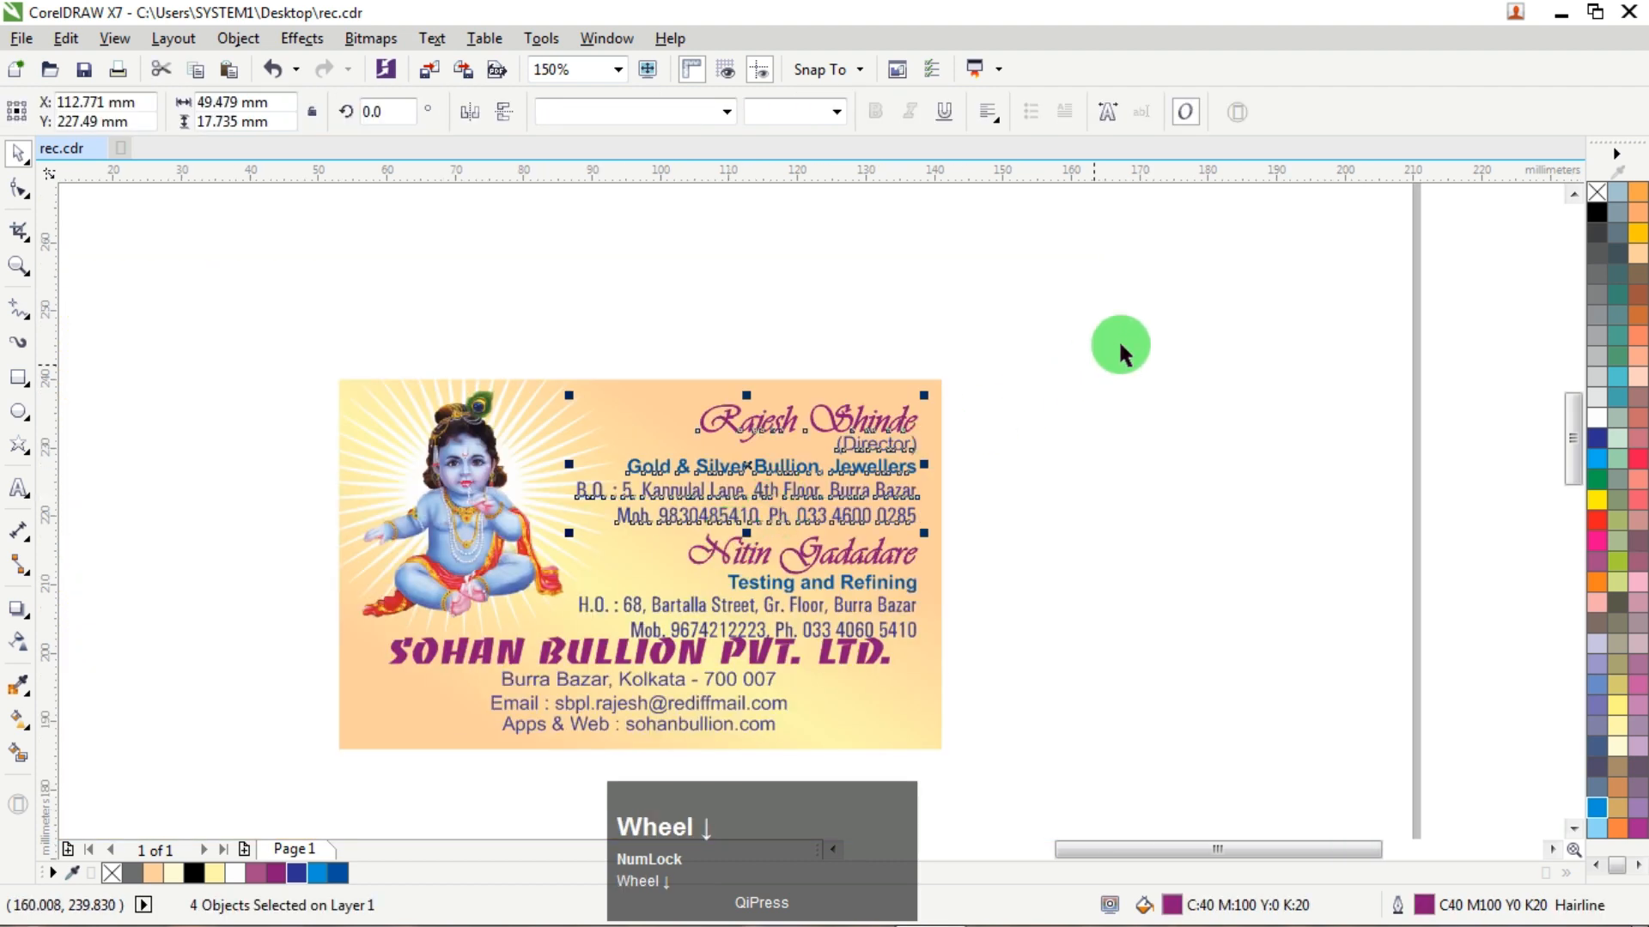
left_click_drag(1140, 325, 557, 664)
scroll(754, 596, "up", 2)
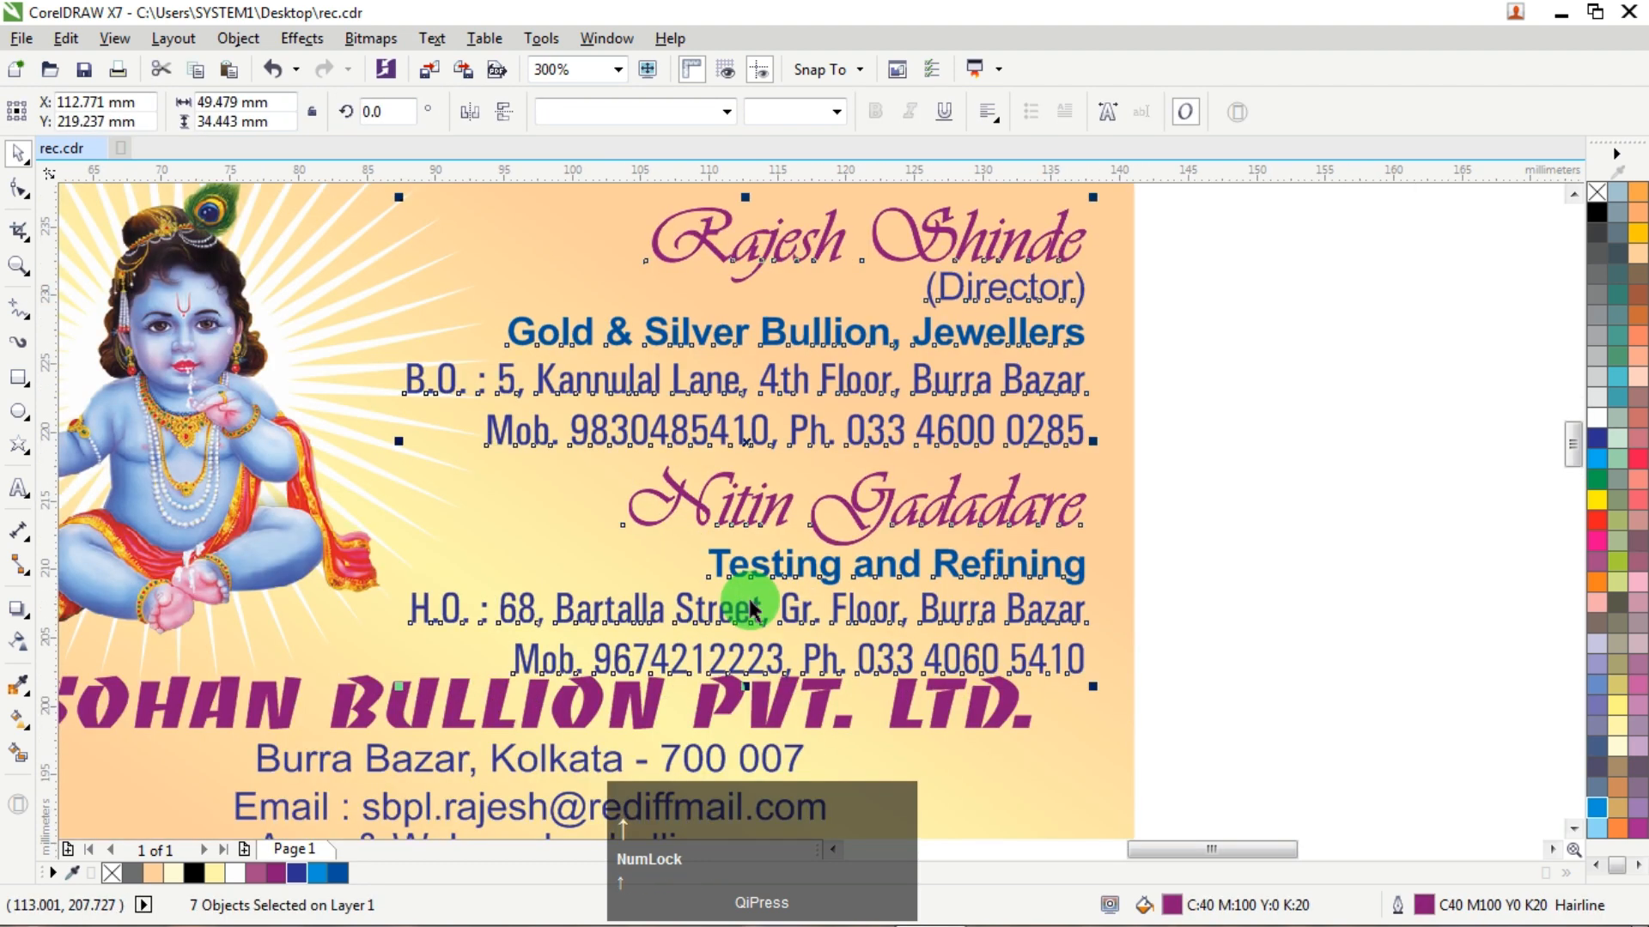
key("Up")
key("Up")
key("Up")
key("Up")
key("Up")
key("Up")
key("Up")
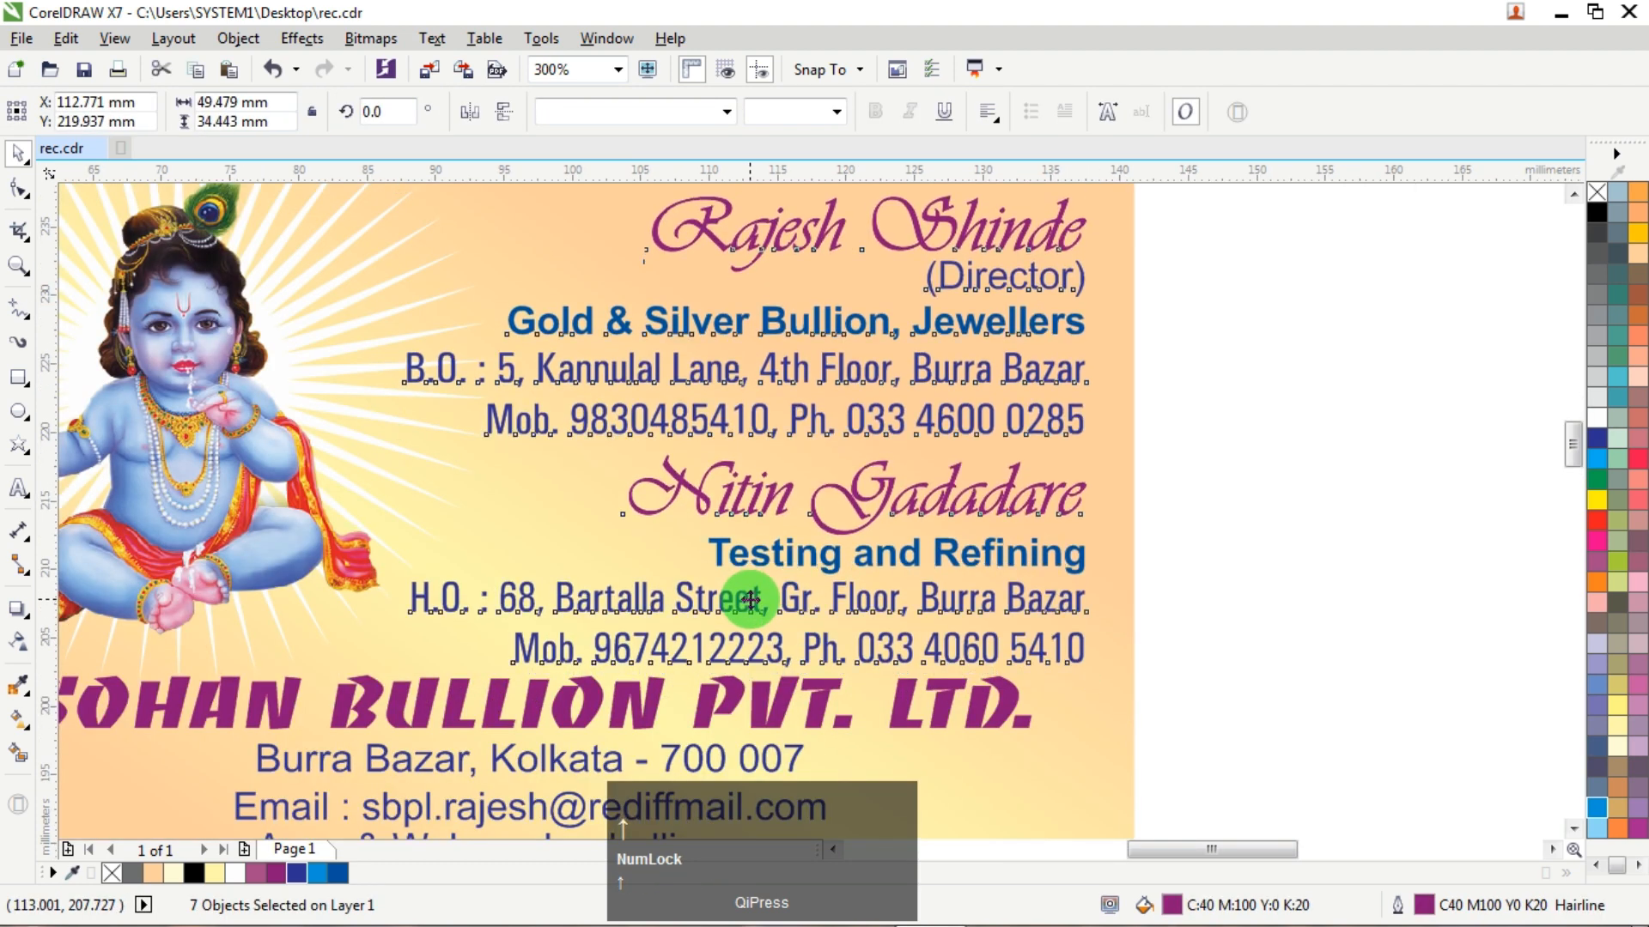
left_click(1209, 390)
Nudge the first contact block down about 0.5 mm and the second contact's name slightly up.
scroll(1208, 391, "down", 2)
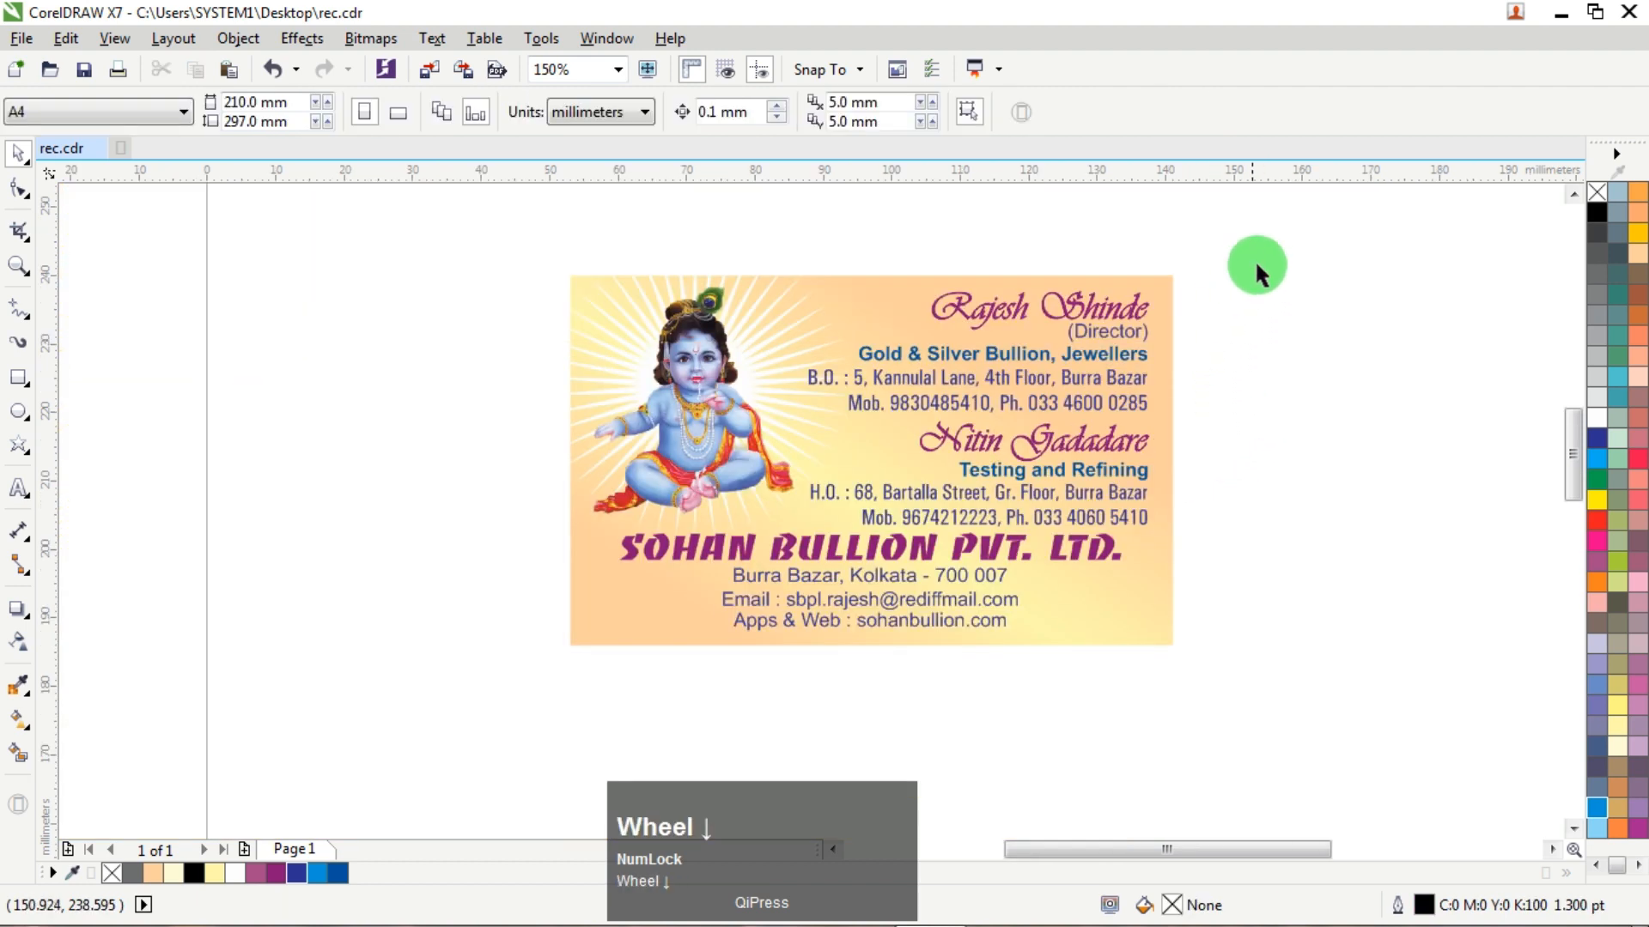
left_click_drag(862, 393, 905, 396)
scroll(905, 396, "up", 2)
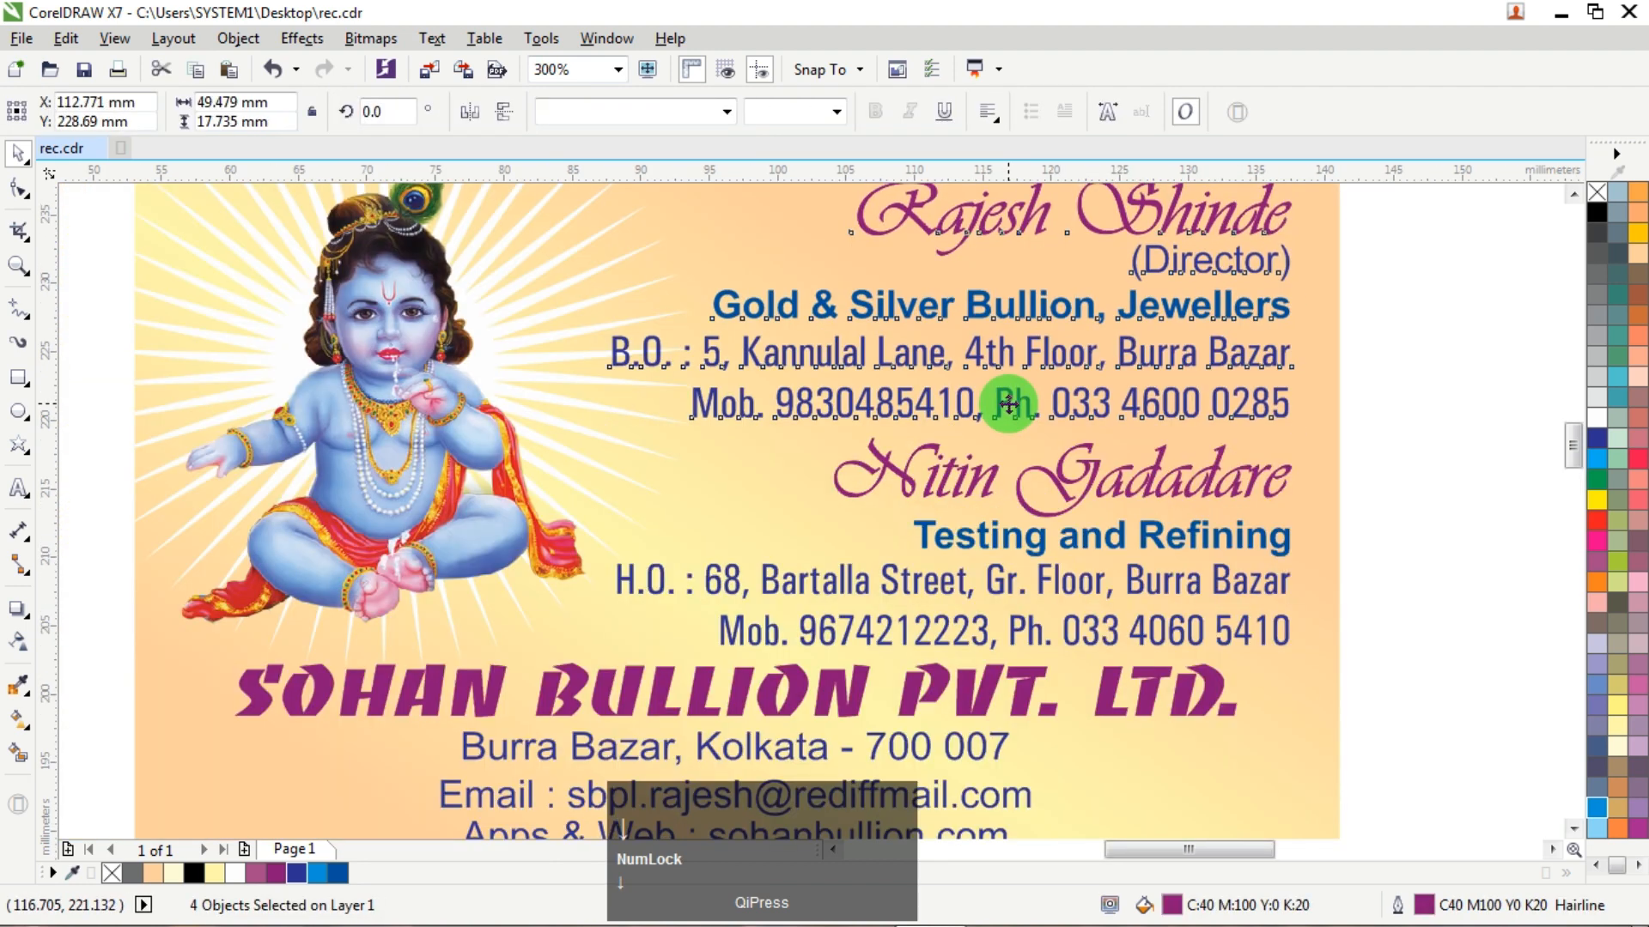
left_click(1417, 400)
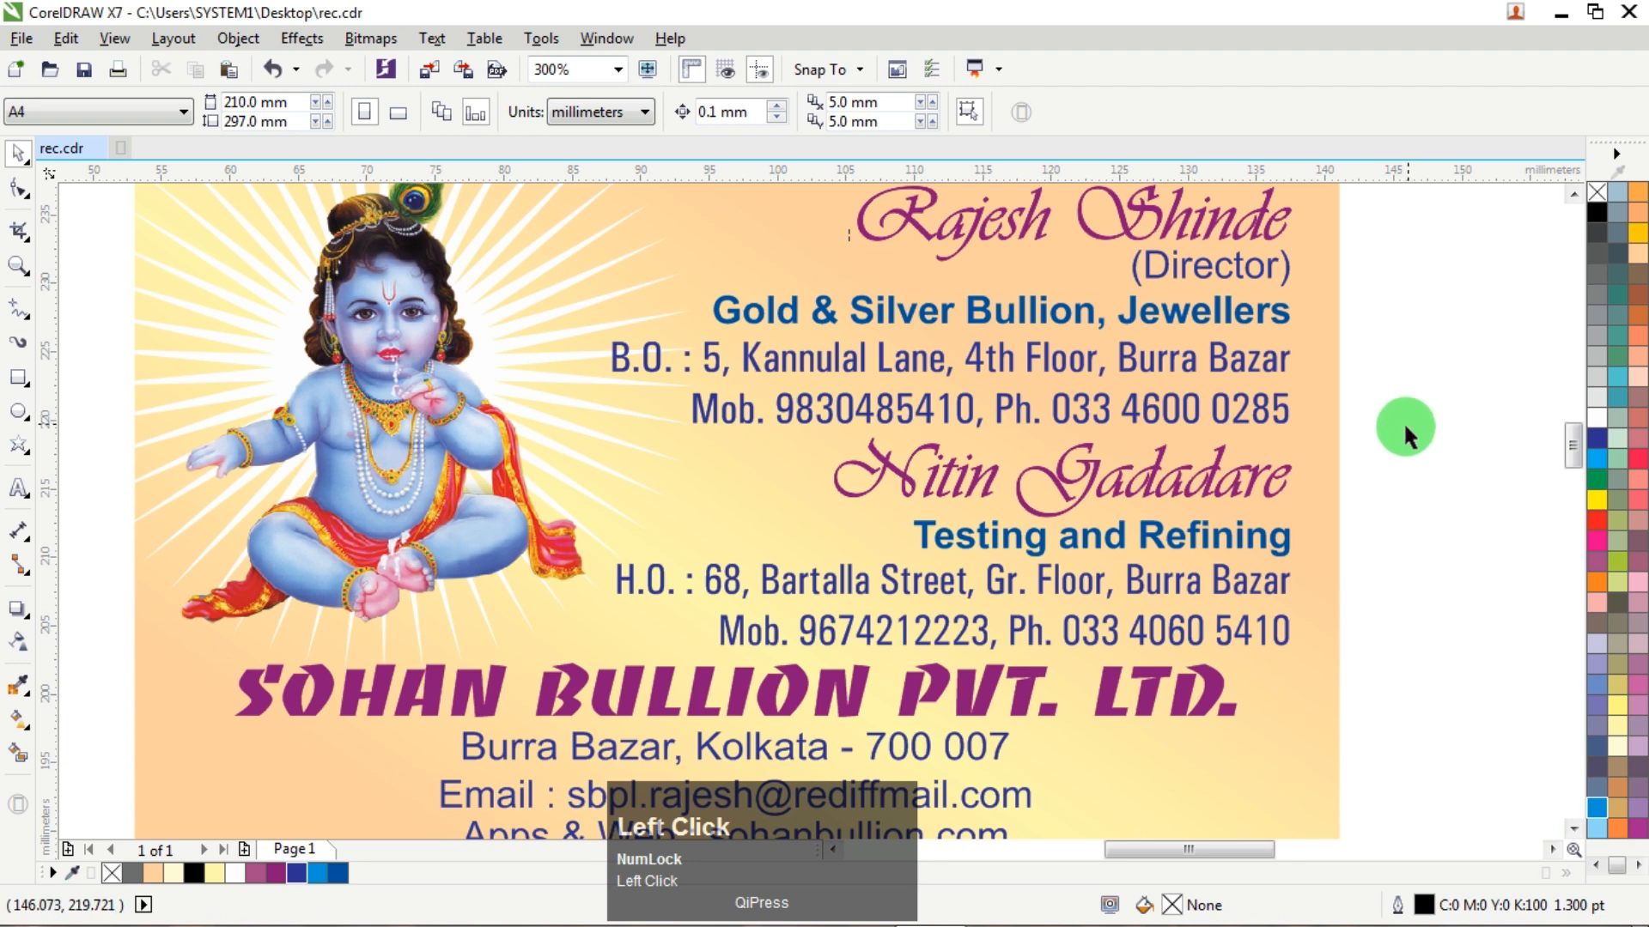
left_click(1211, 478)
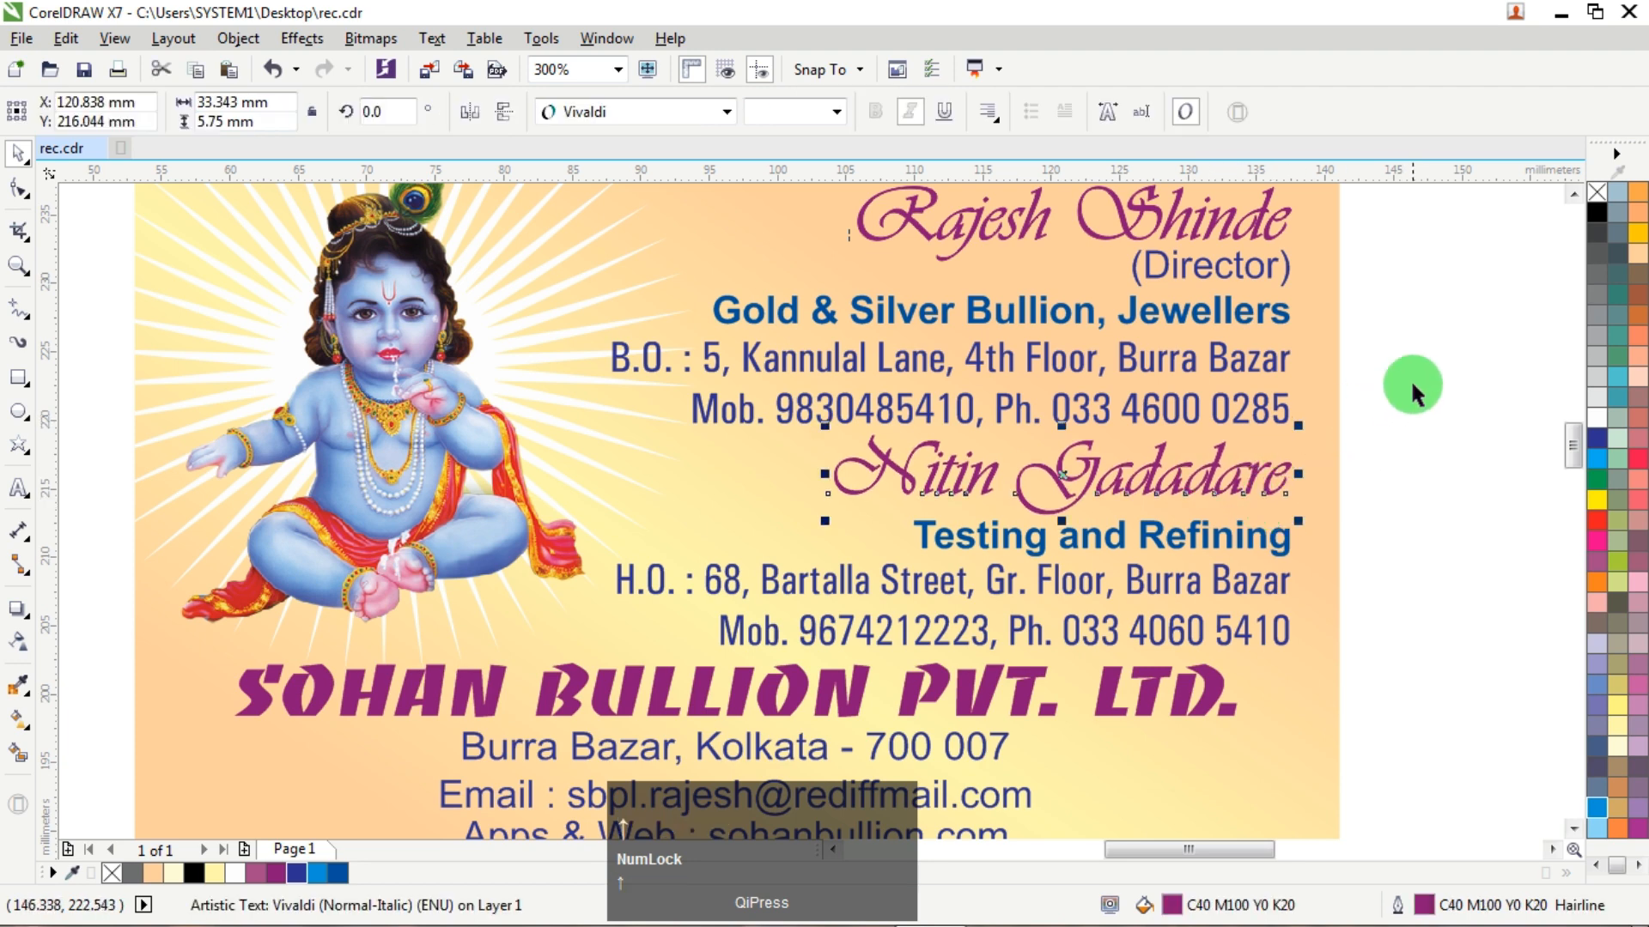
left_click(1415, 374)
Nudge the "SOHAN BULLION PVT. LTD." heading down 0.1 mm and narrow it symmetrically about its centre to about 70.4 mm.
scroll(1415, 375, "down", 2)
scroll(1209, 565, "up", 2)
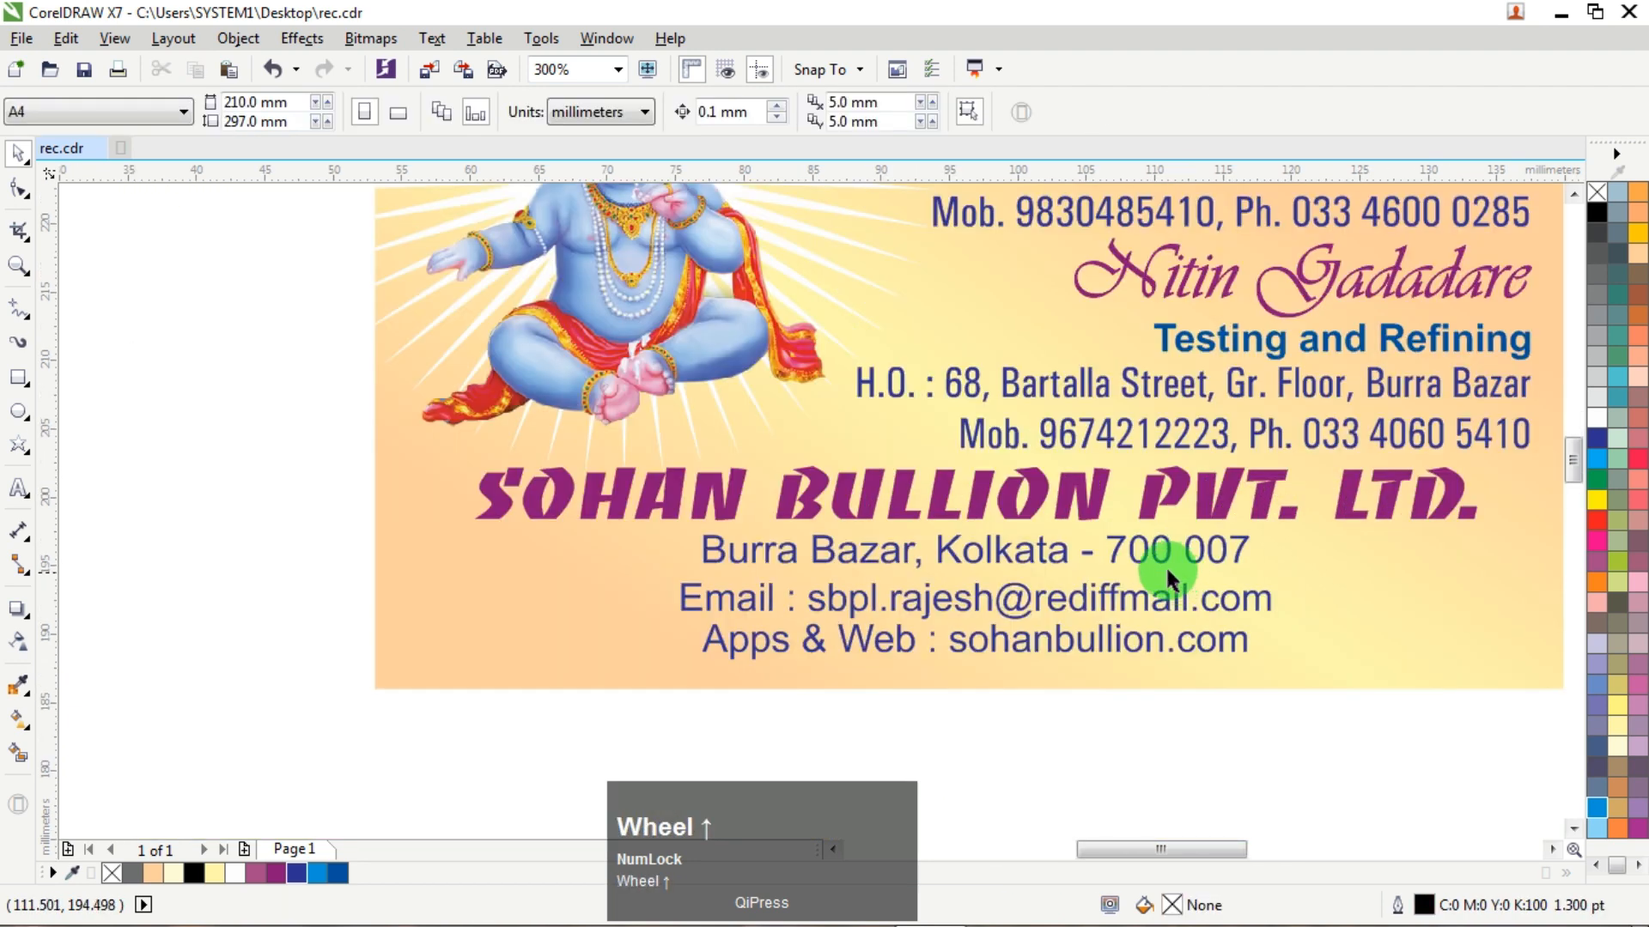
left_click(1083, 505)
scroll(1034, 510, "down", 1)
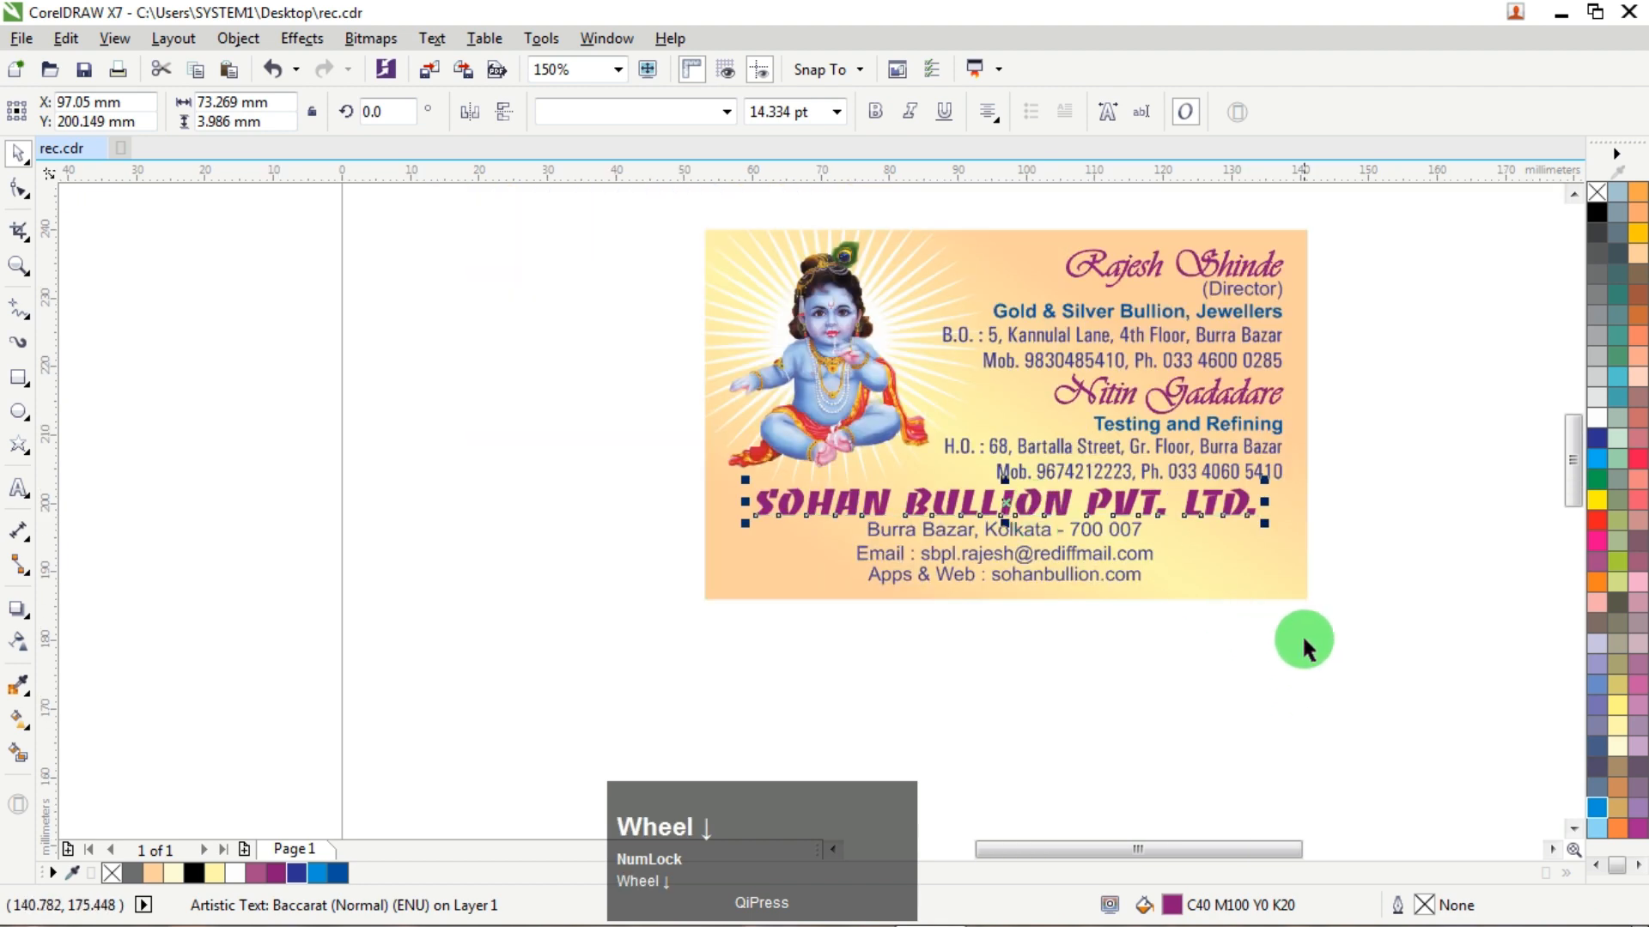
scroll(1304, 640, "up", 1)
left_click(1297, 485)
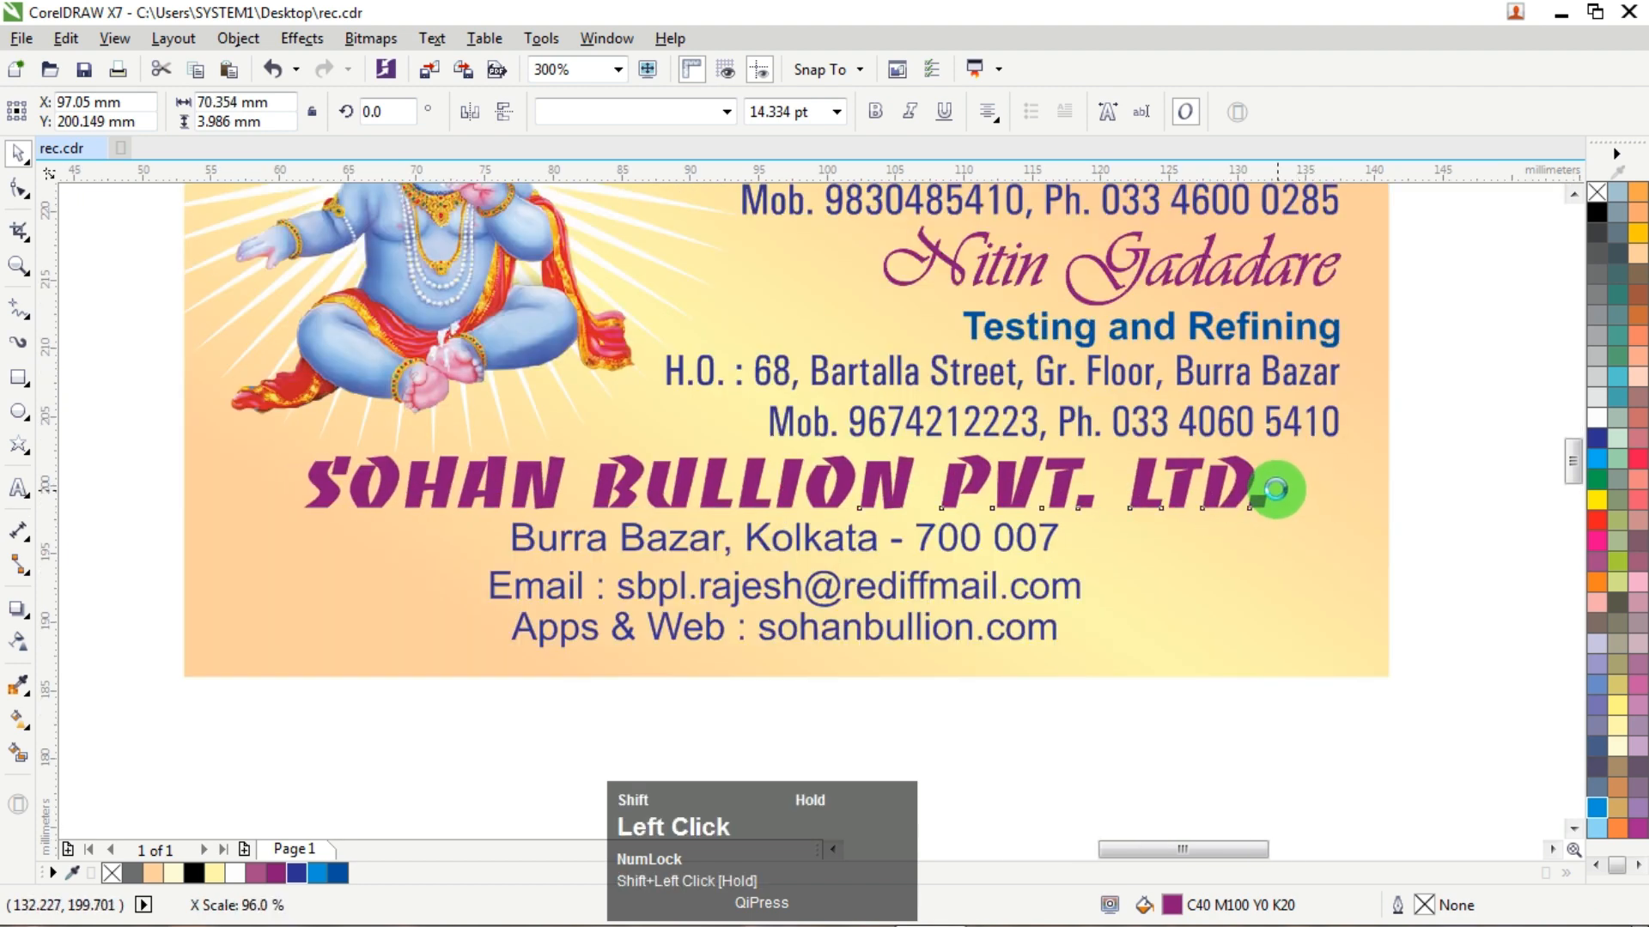
Check the card layout and nudge the first contact's name slightly up, away from "(Director)".
scroll(1298, 481, "down", 1)
scroll(1068, 507, "up", 1)
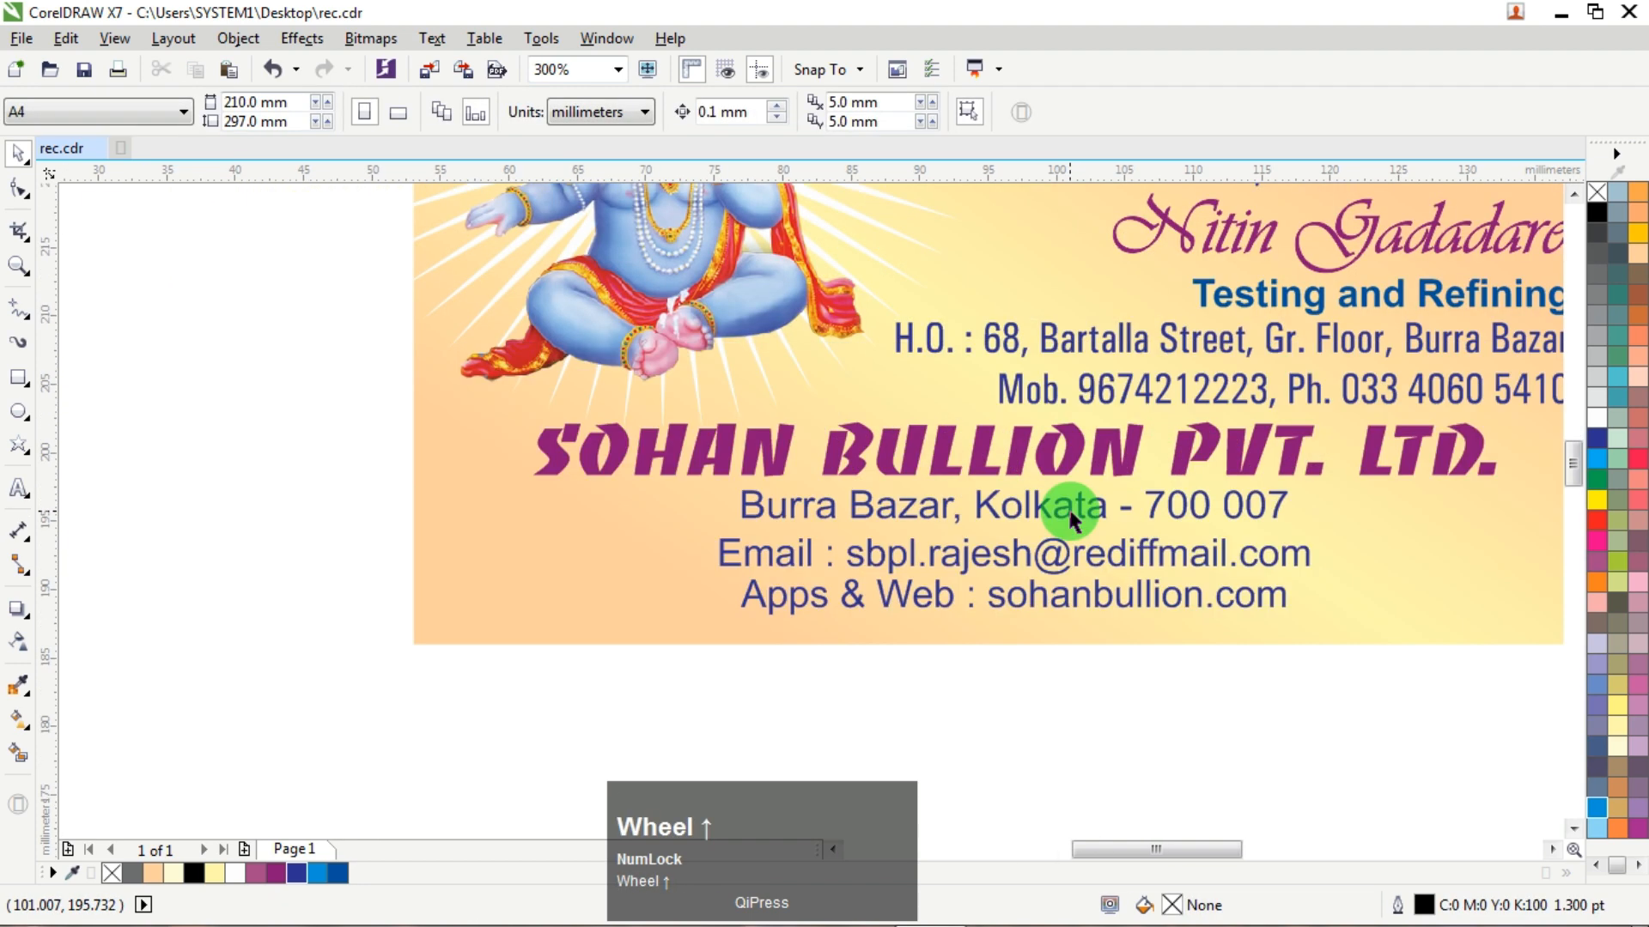
scroll(1068, 507, "down", 1)
scroll(1282, 256, "up", 1)
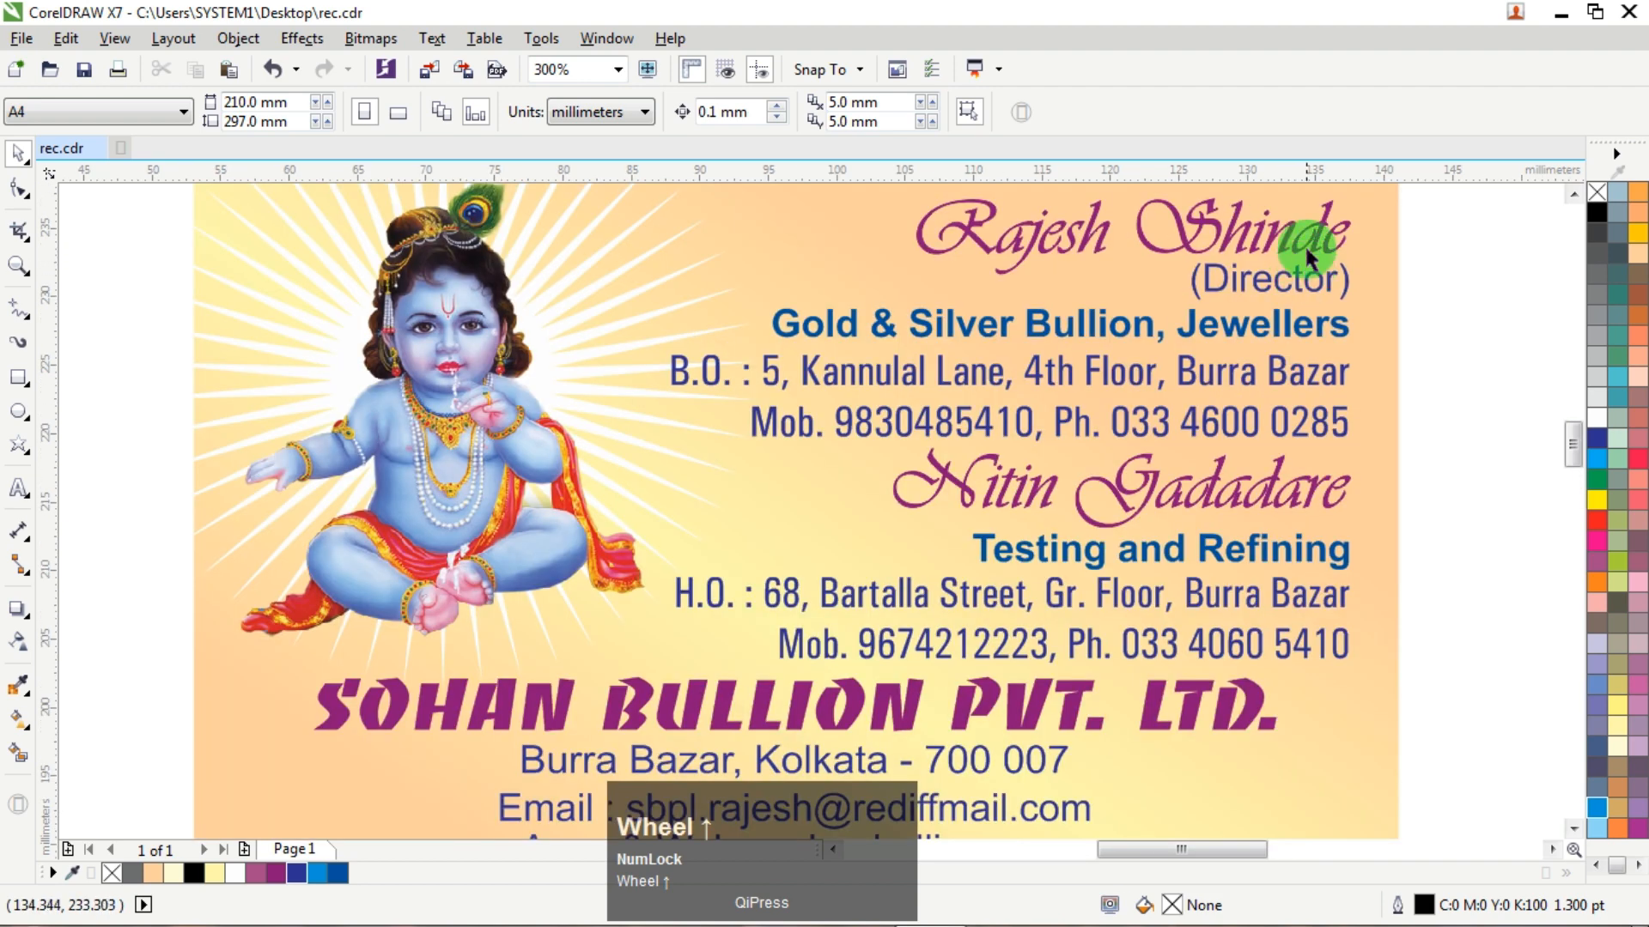
left_click(1305, 244)
left_click(1451, 241)
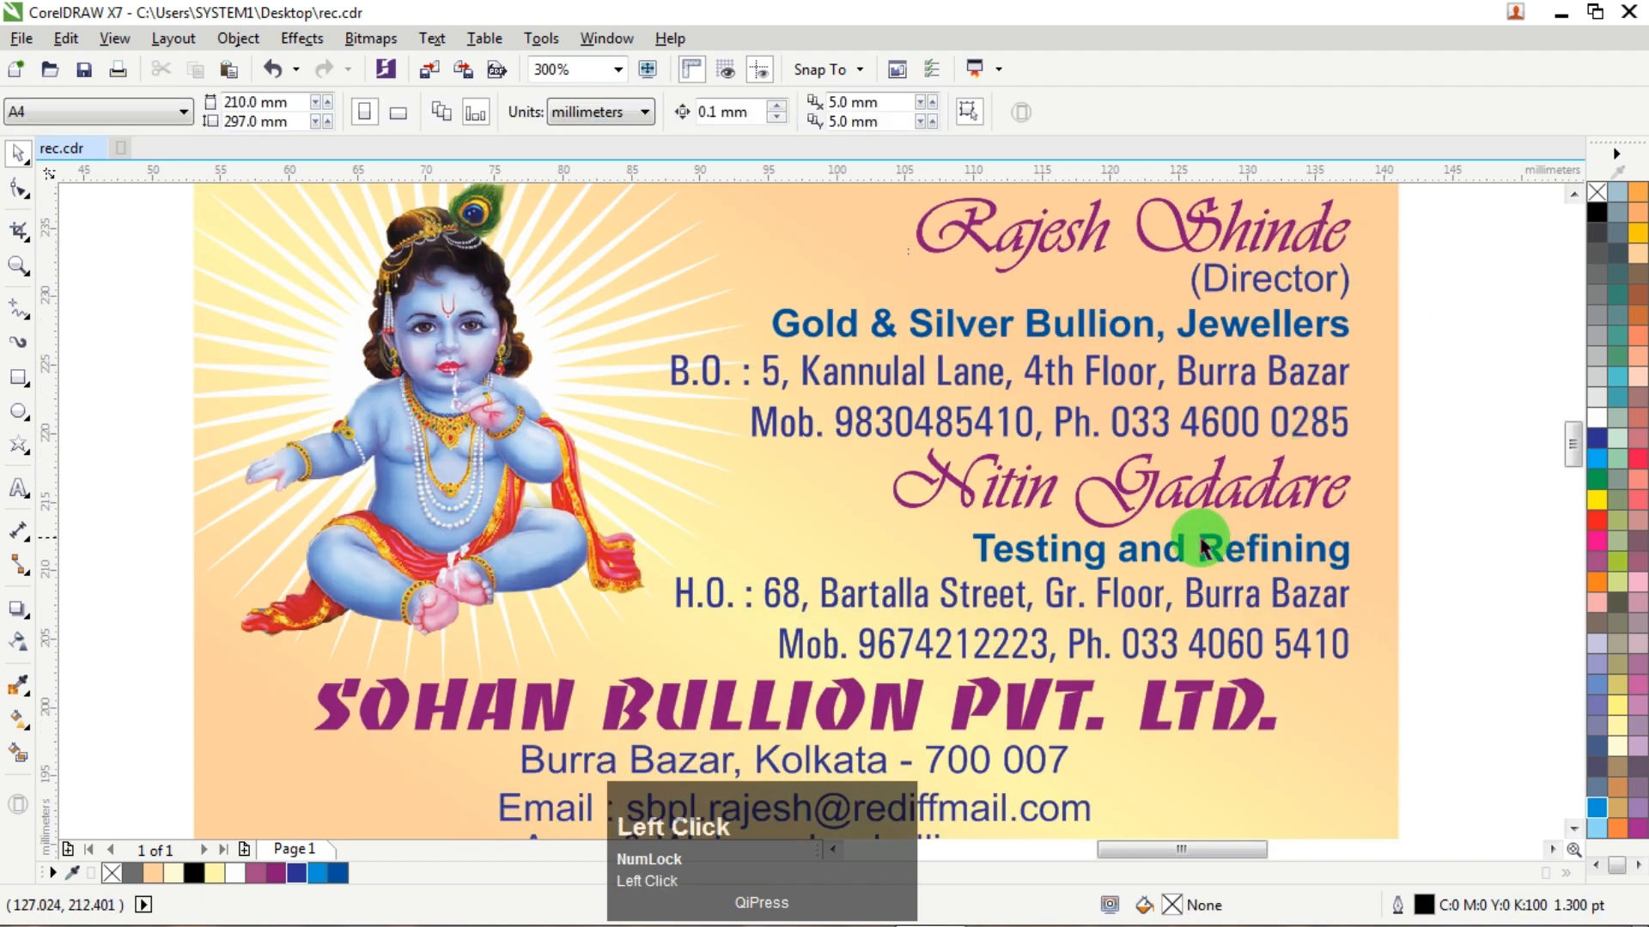
scroll(1199, 539, "down", 1)
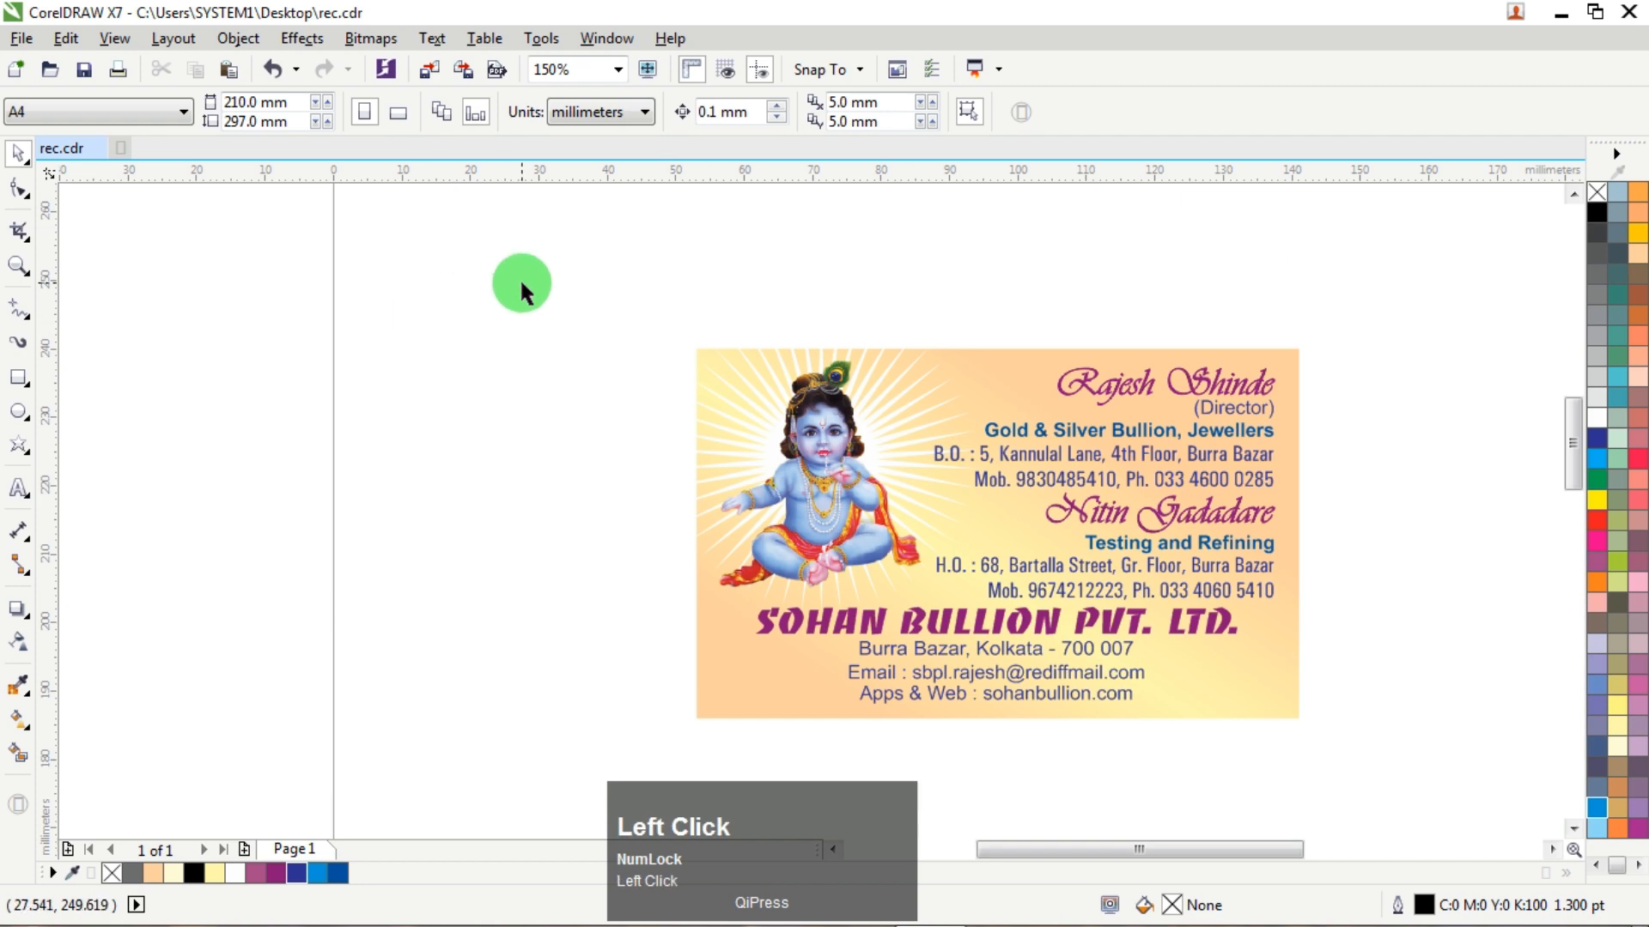
Move the 50-point white star inside the card's PowerClip about 1 mm left and slightly down, and finish editing the contents.
scroll(847, 444, "up", 1)
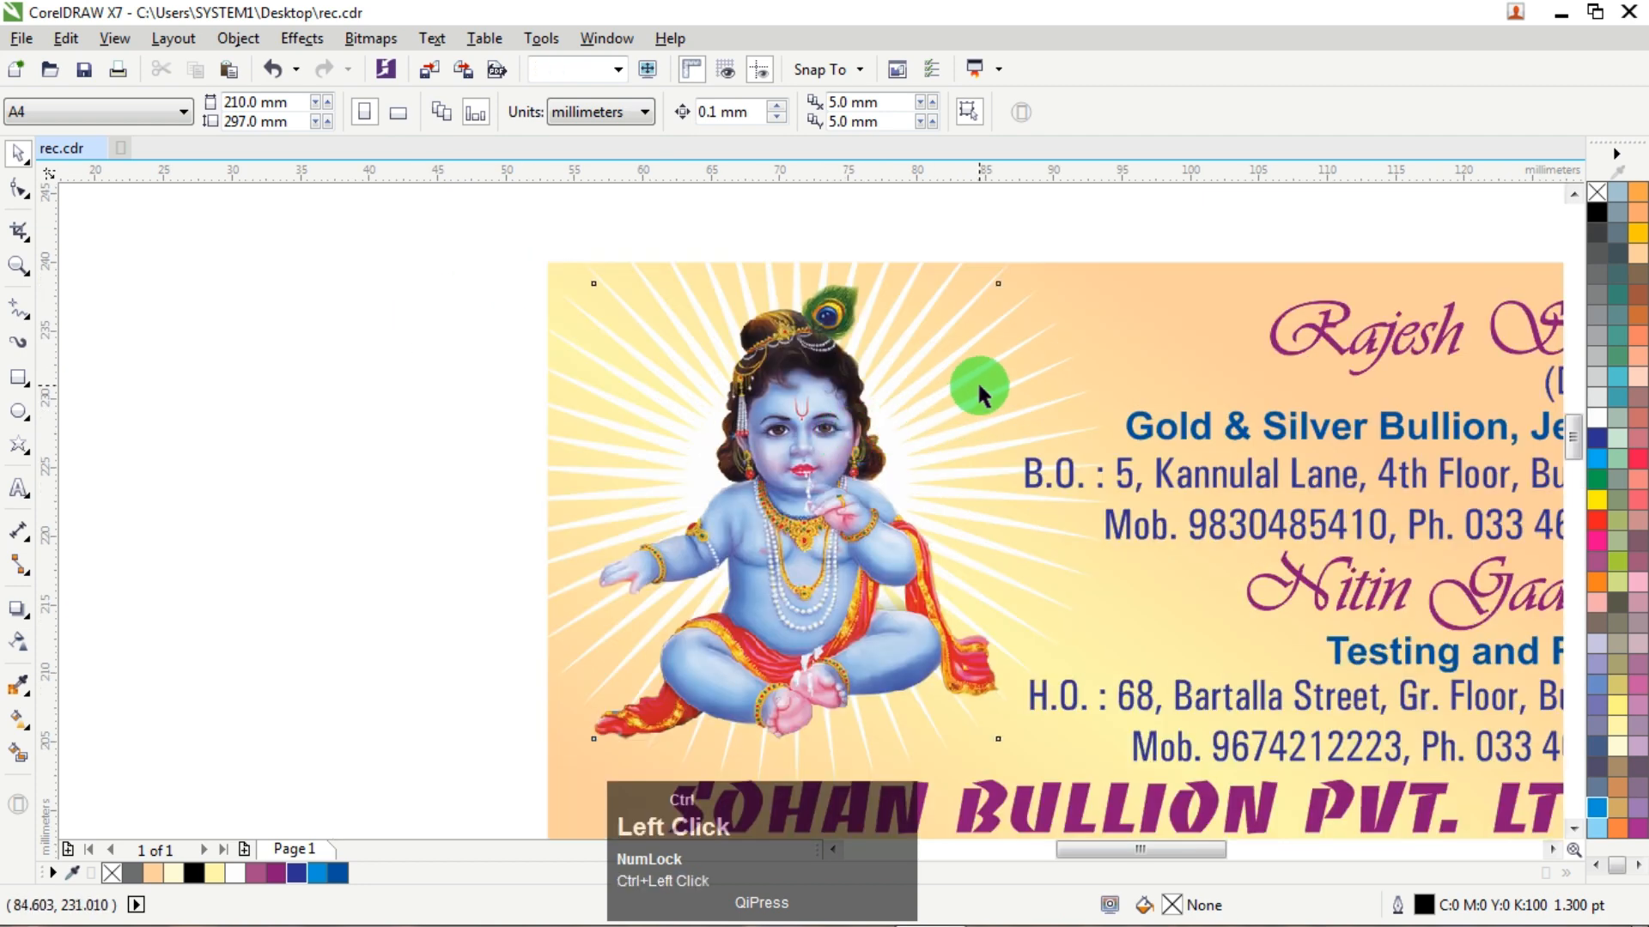
left_click(1148, 320)
left_click(1022, 391, "ctrl")
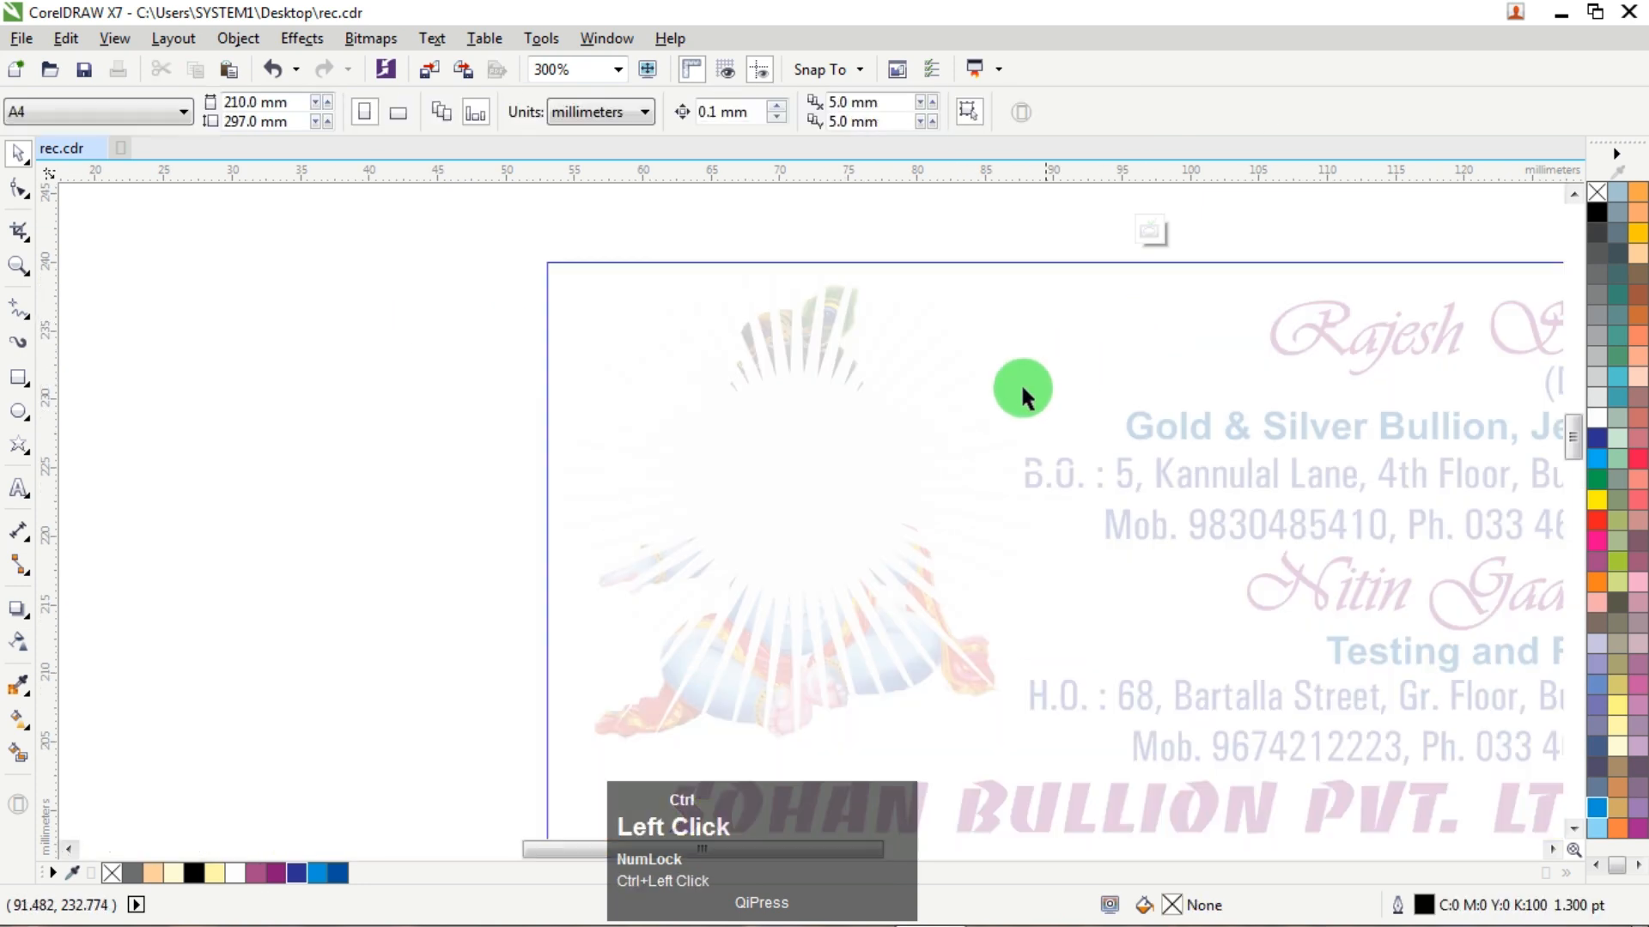
left_click_drag(876, 439, 860, 445)
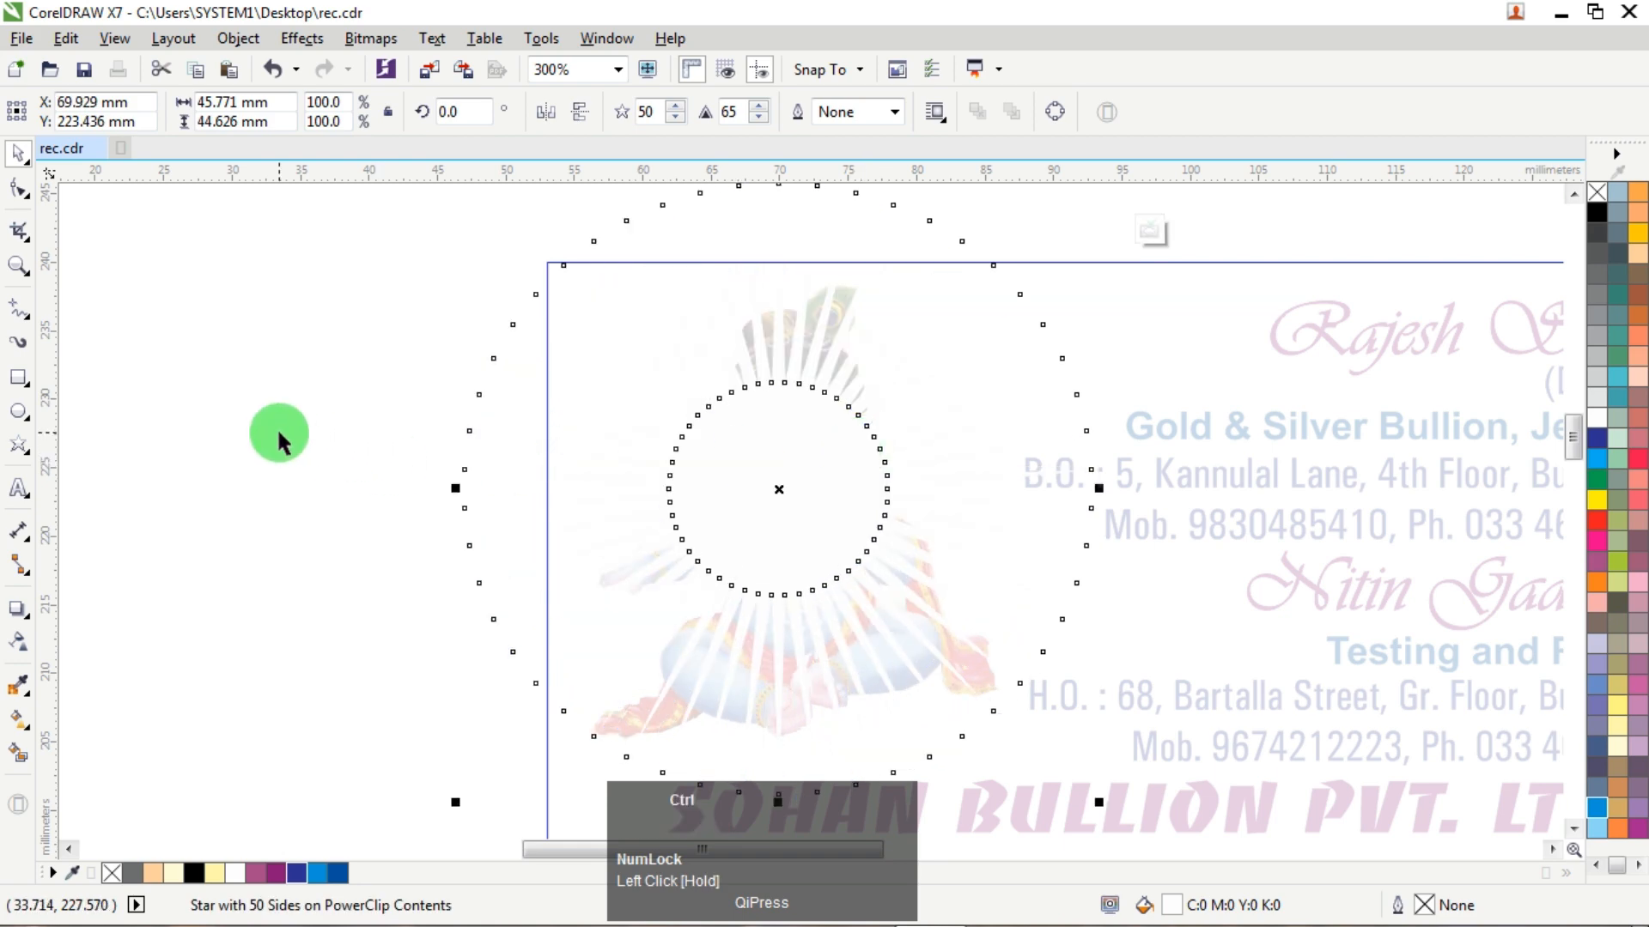
left_click(366, 421, "ctrl")
left_click(366, 420)
scroll(348, 412, "down", 2)
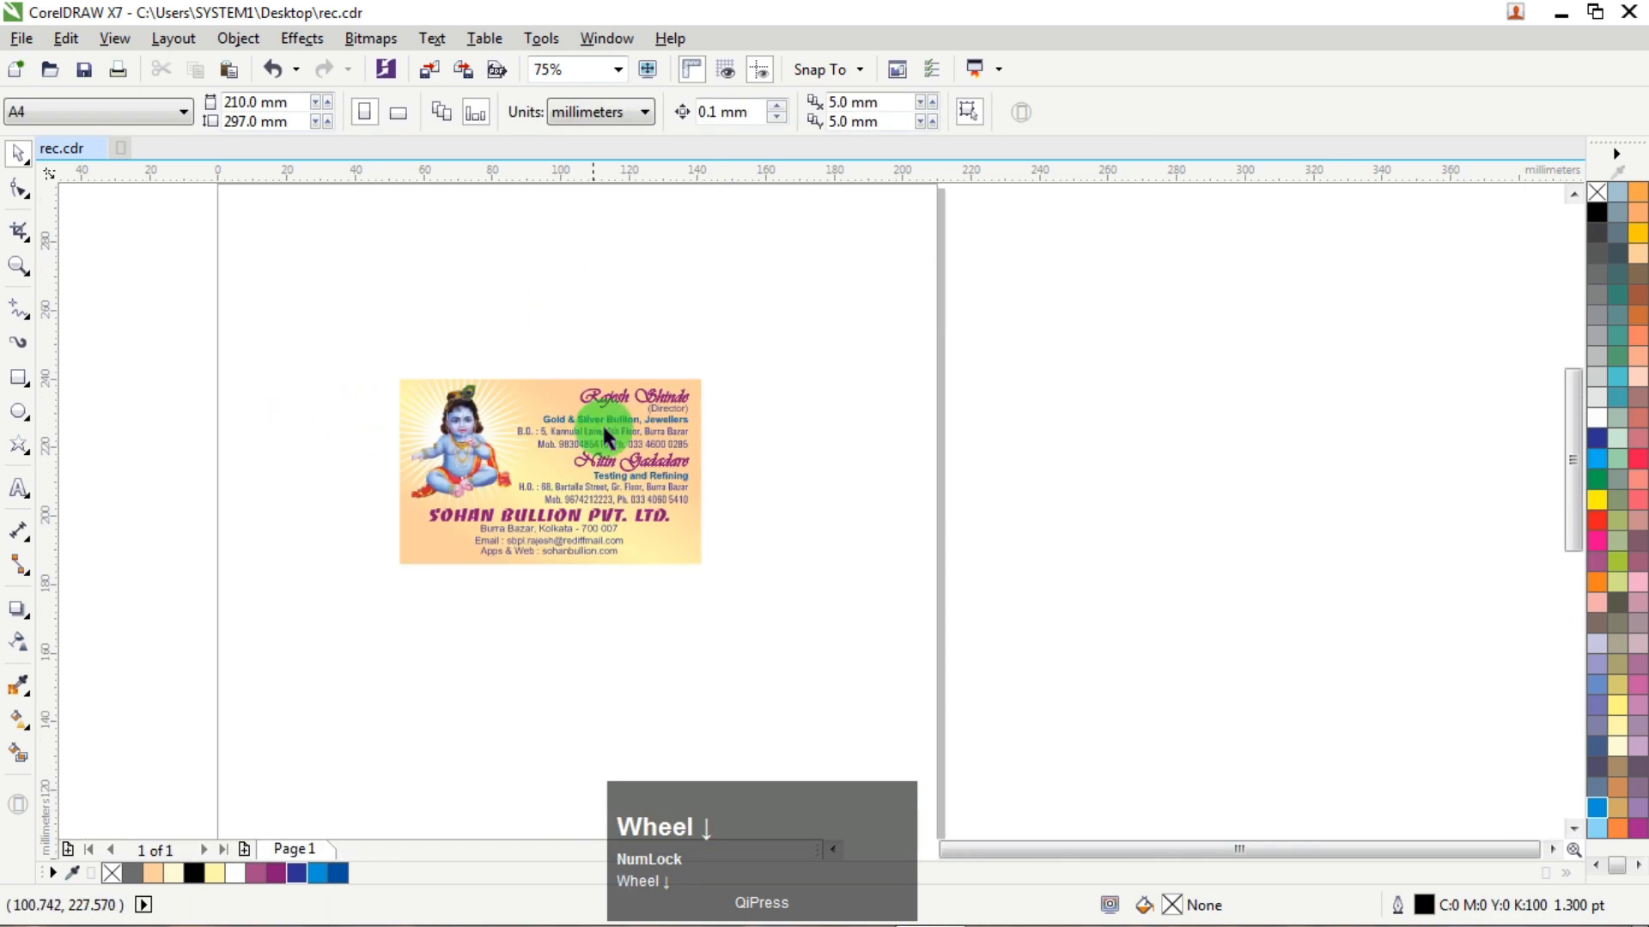
Move the Krishna image about 1 mm to the left and 1 mm up on the card.
left_click(18, 266)
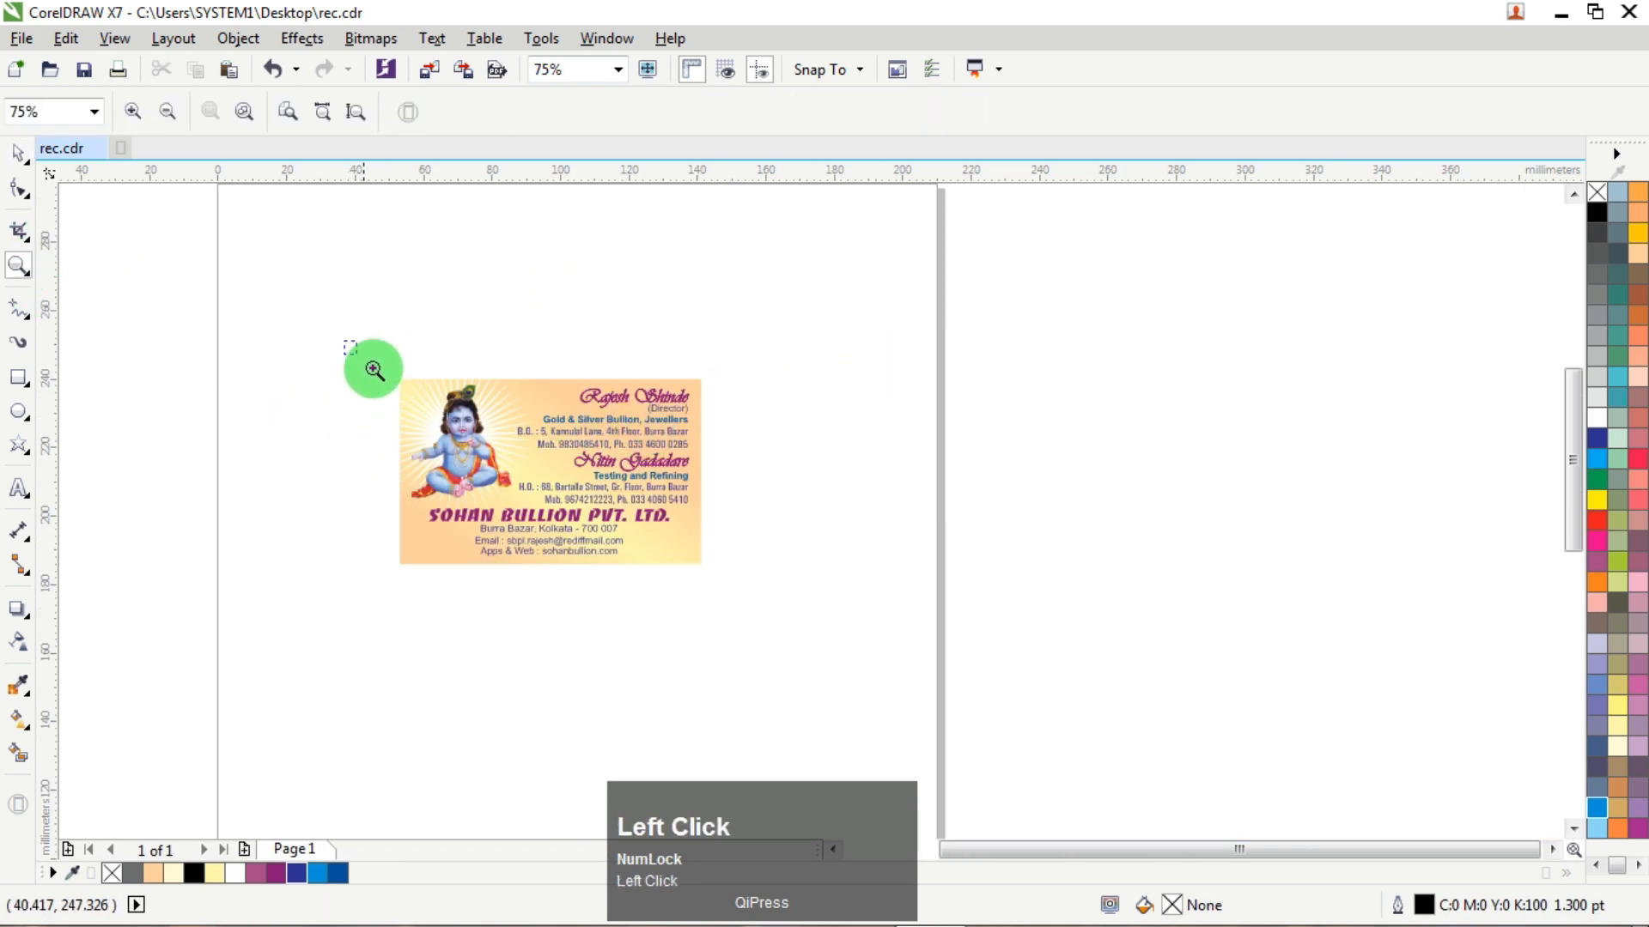
left_click_drag(375, 369, 732, 571)
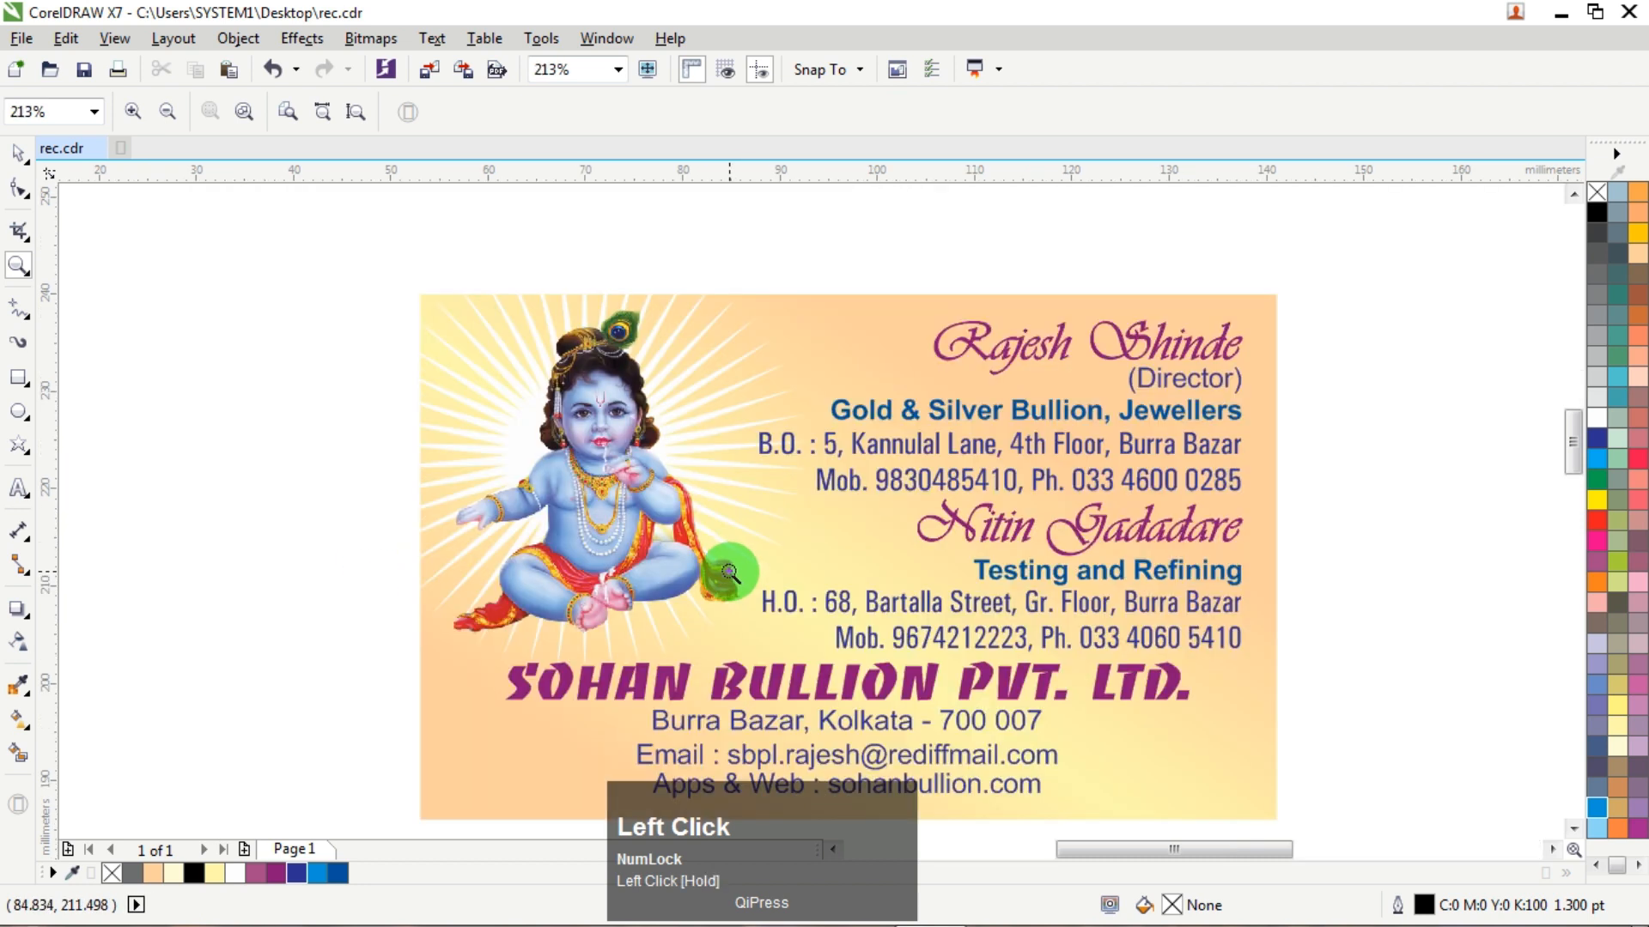
left_click(1572, 829)
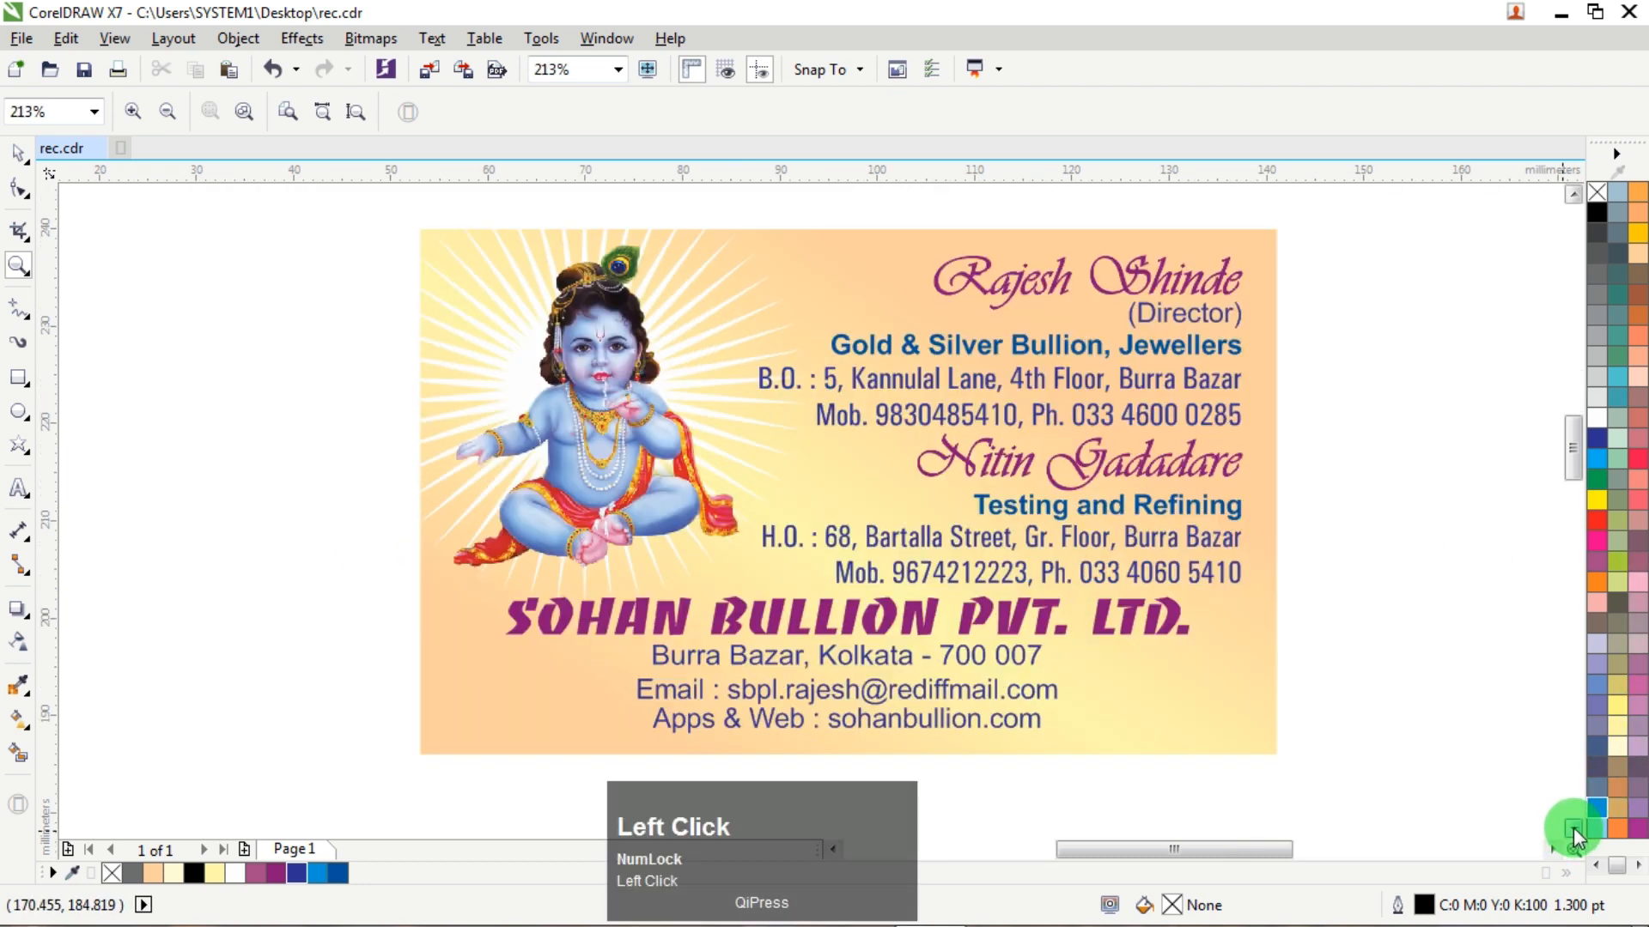
left_click(19, 157)
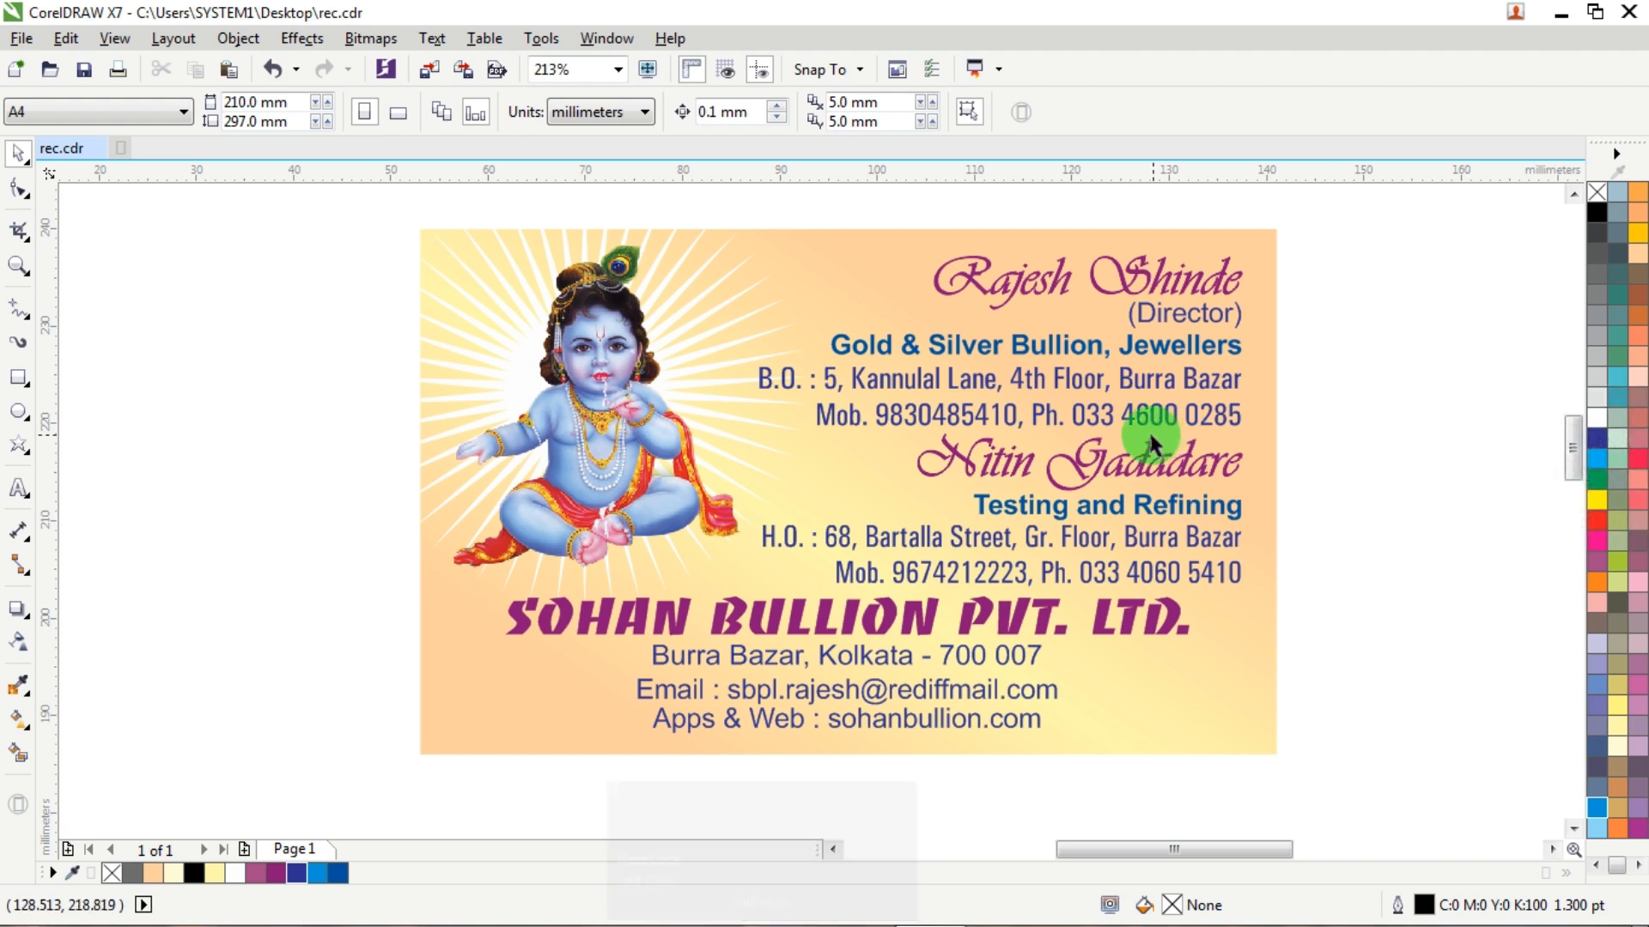
left_click(599, 365, "ctrl")
left_click_drag(600, 365, 580, 365)
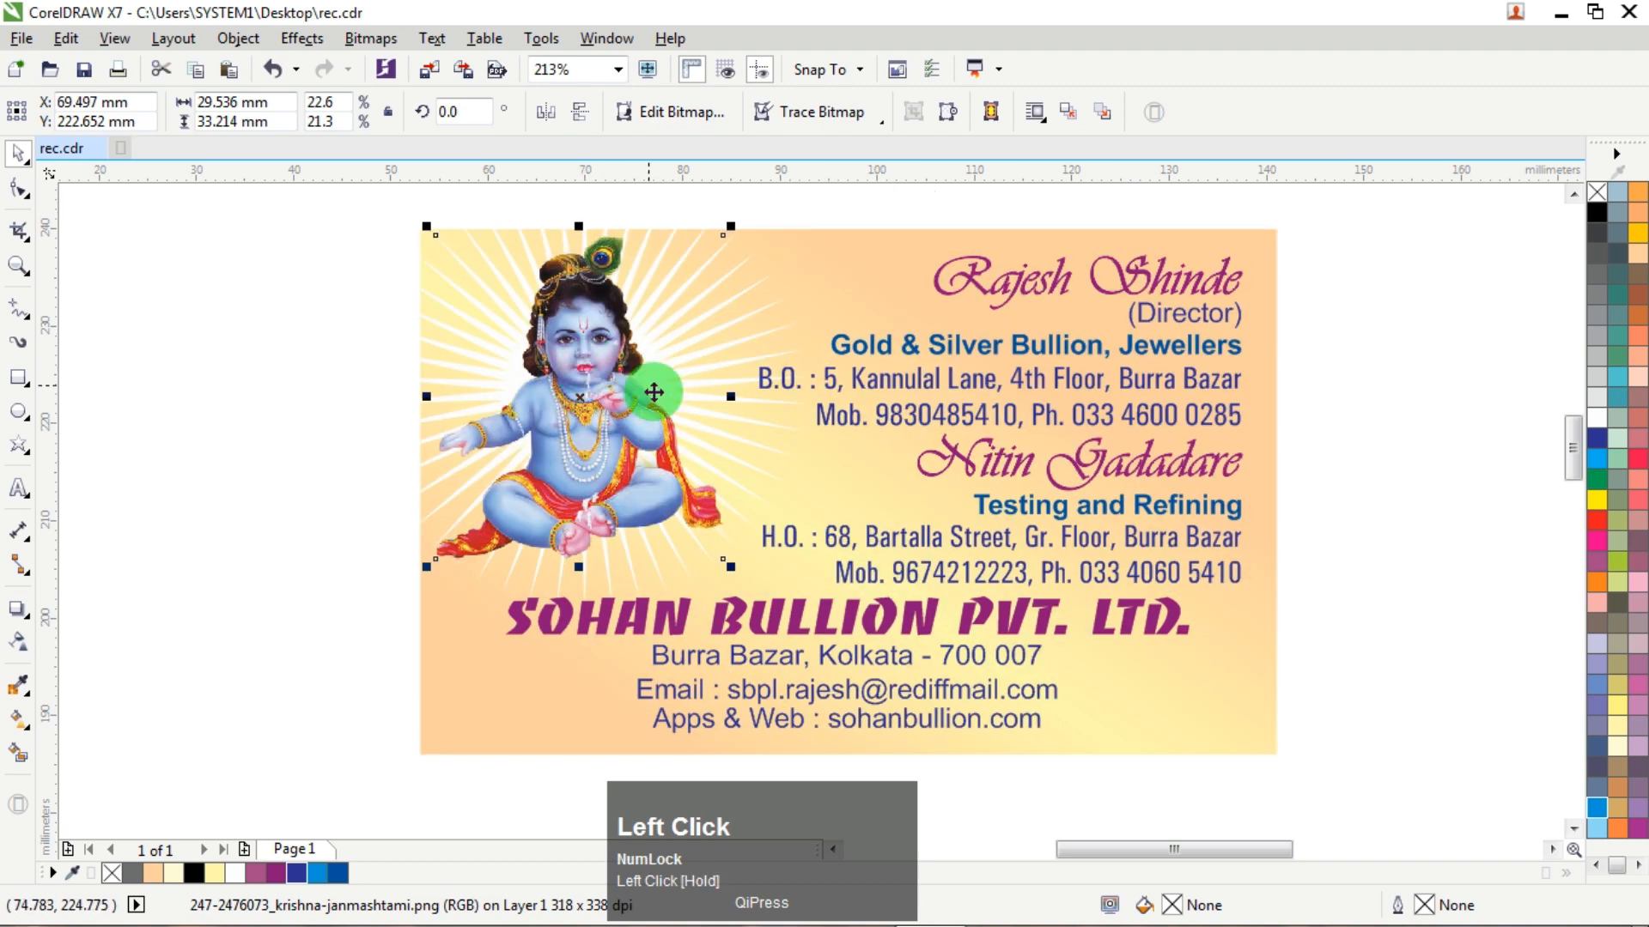
left_click_drag(603, 310, 613, 307)
left_click(189, 342)
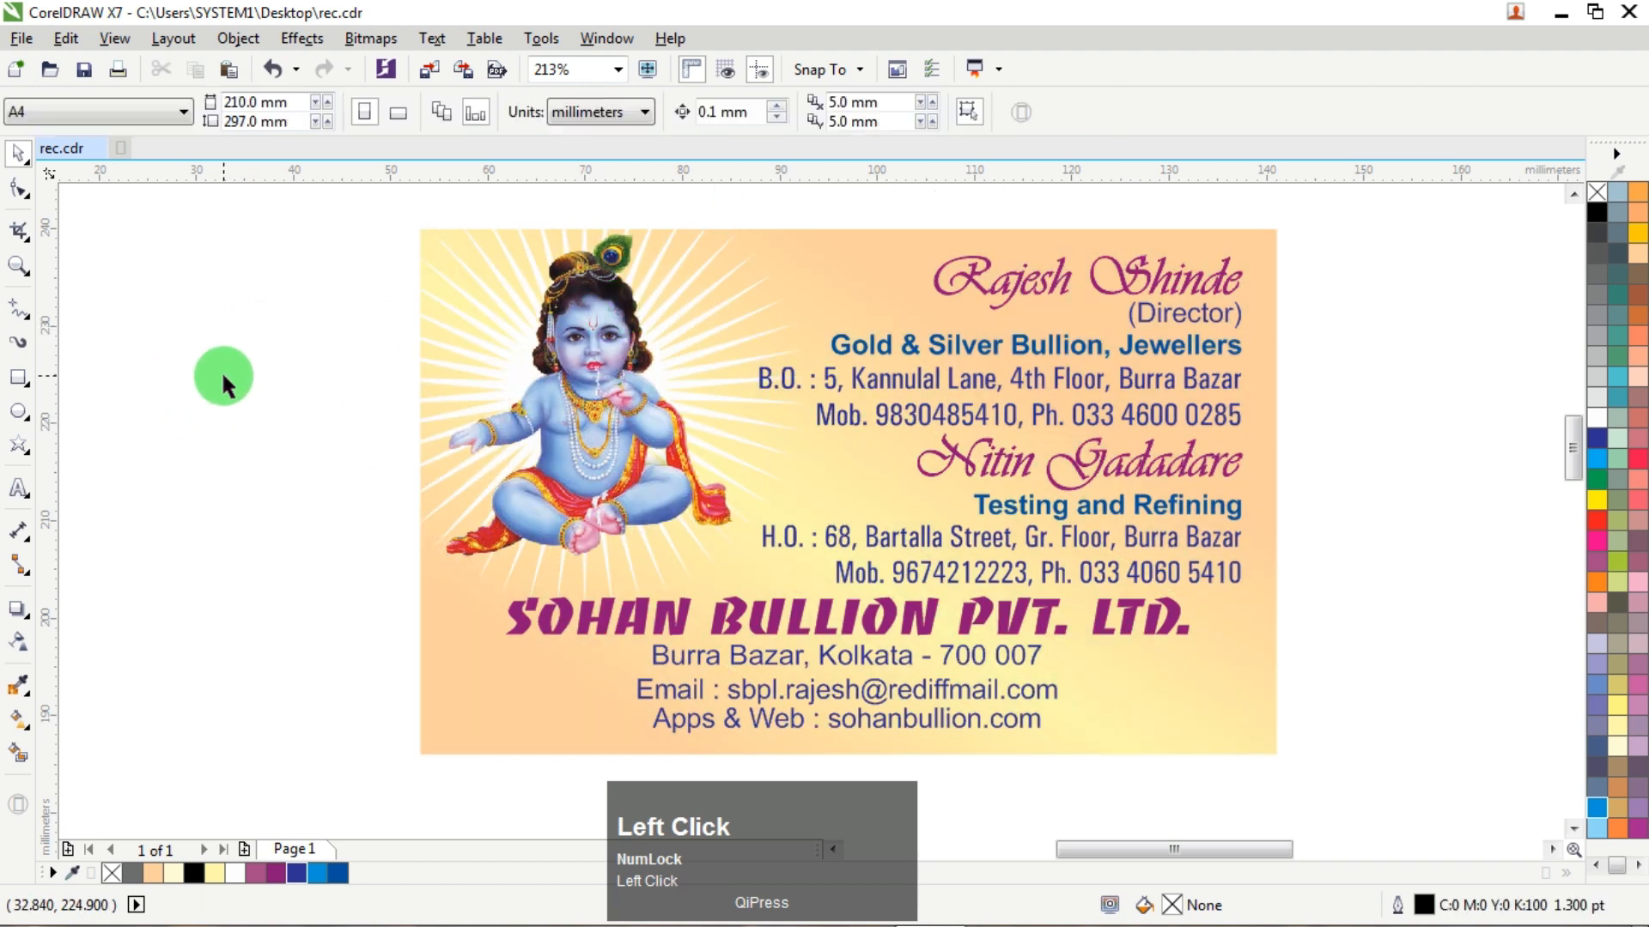
left_click(1391, 297)
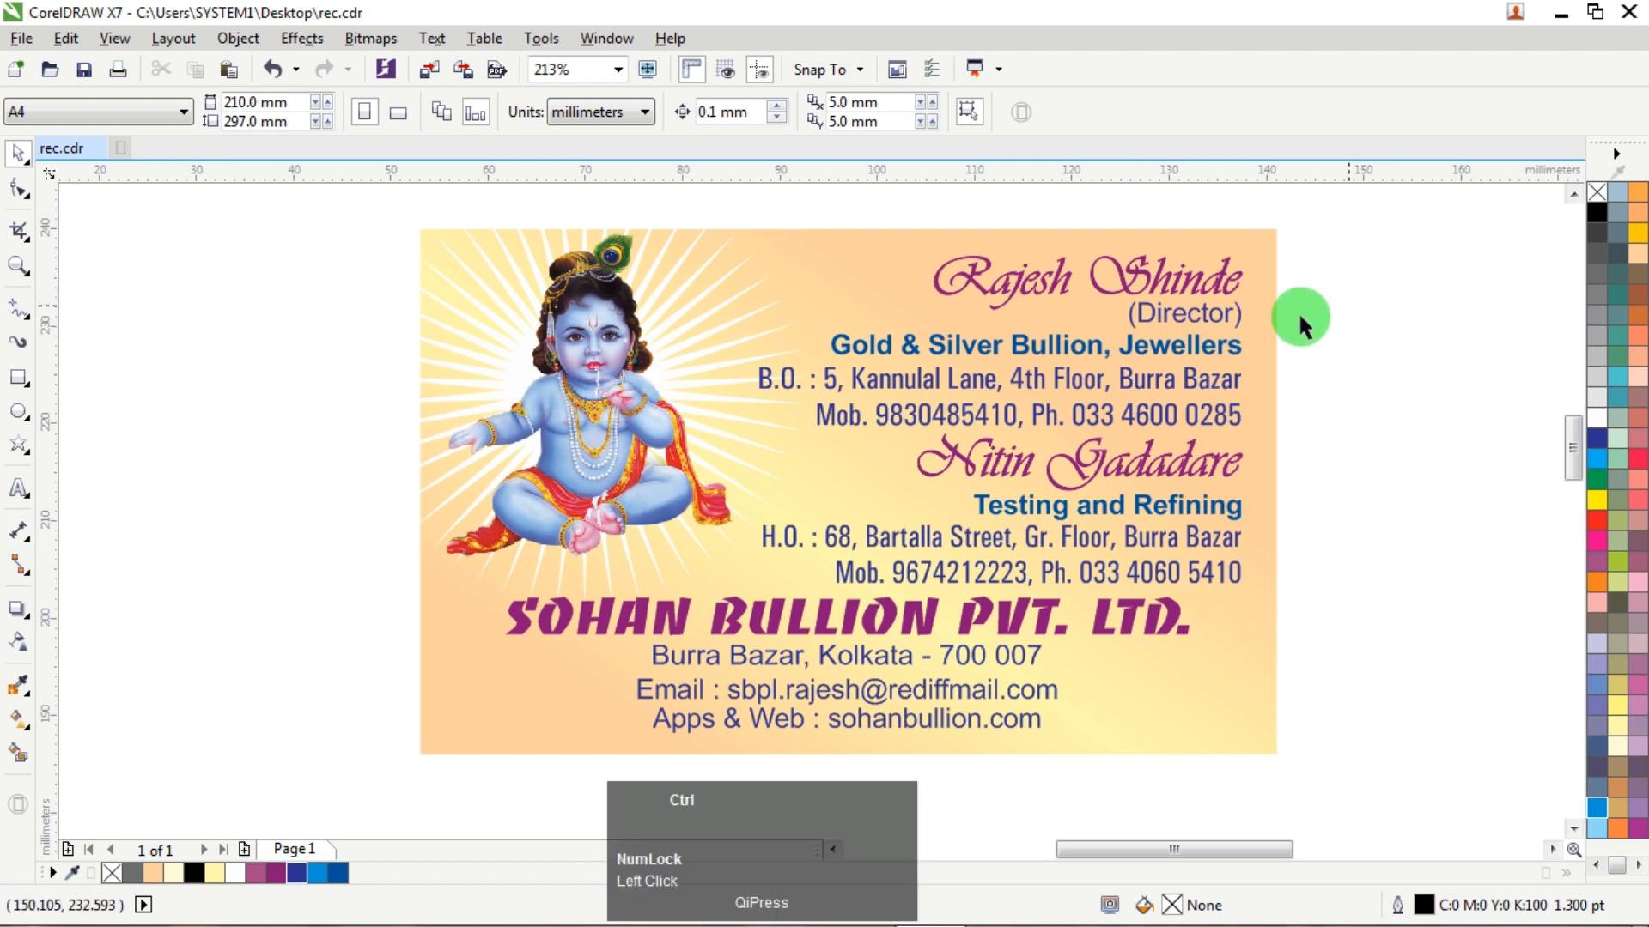
left_click(613, 317)
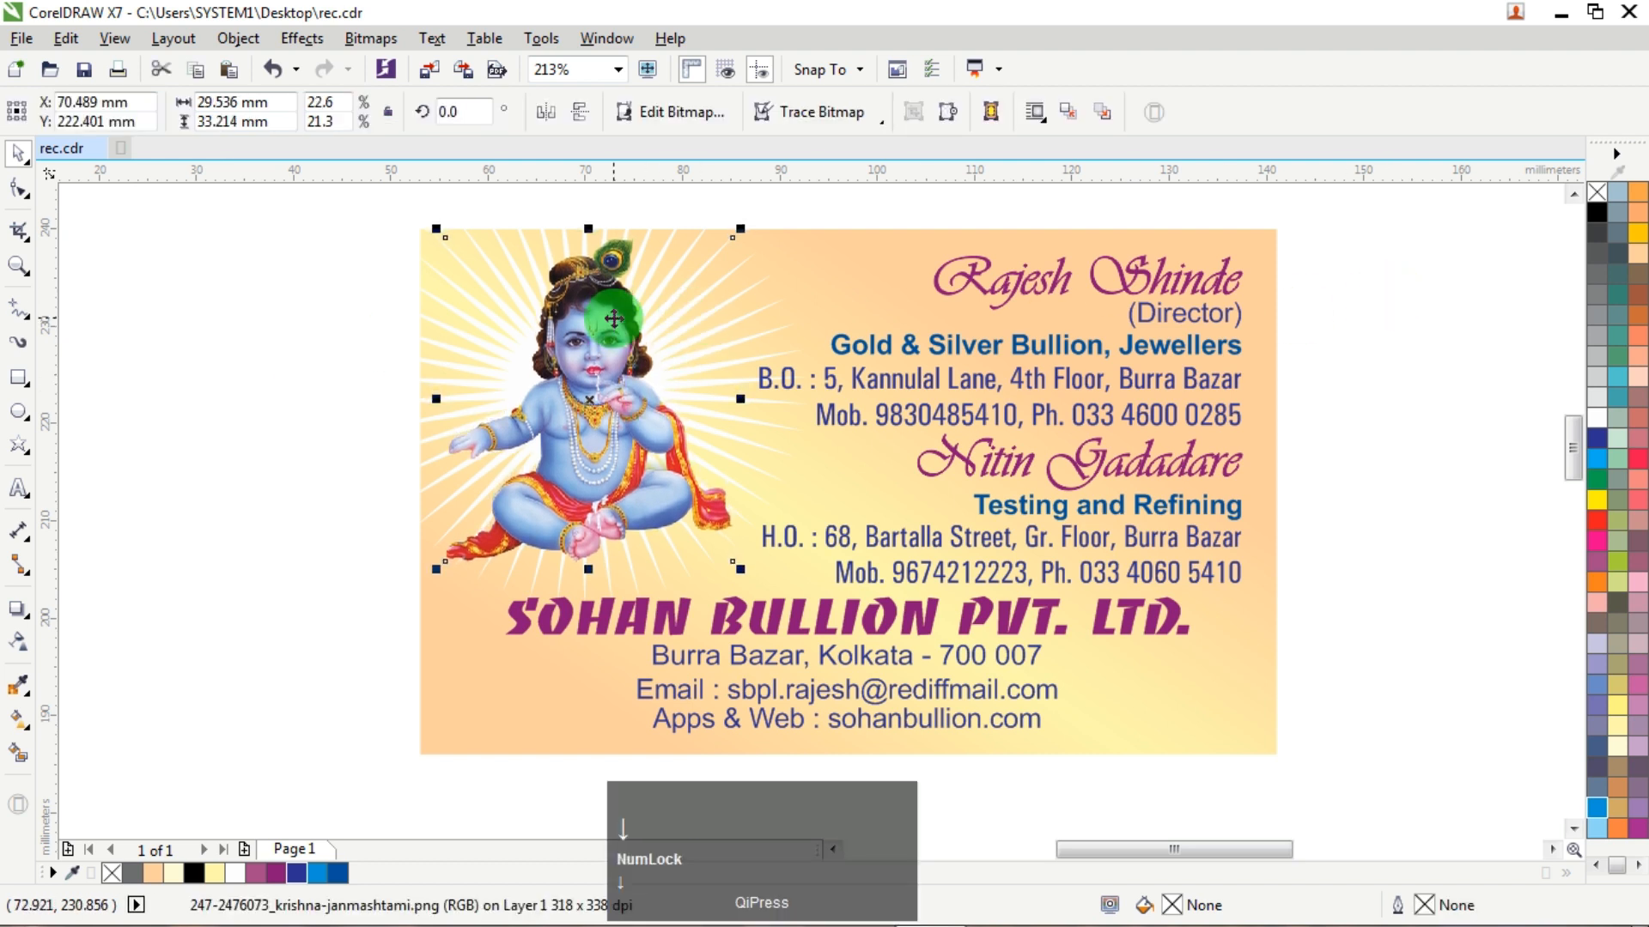
left_click(299, 321)
Move the white star inside the card's PowerClip about 1 mm right and down behind the Krishna image, and finish editing the contents.
left_click(802, 280, "ctrl")
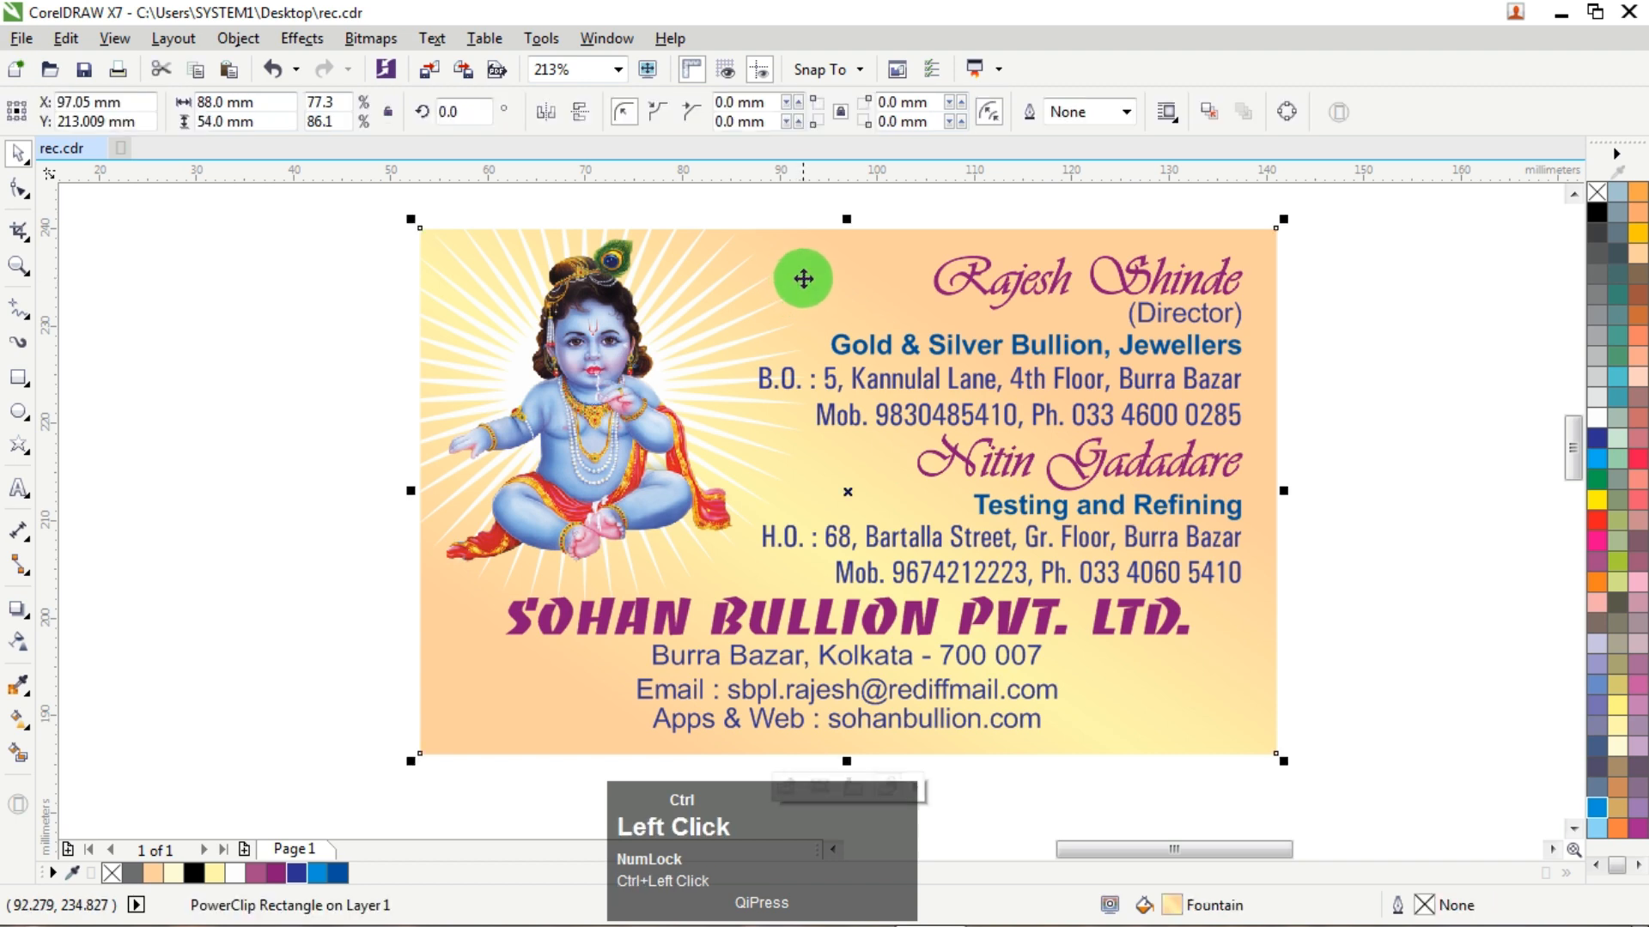
left_click_drag(584, 367, 594, 379)
left_click(333, 351, "ctrl")
left_click(1396, 268)
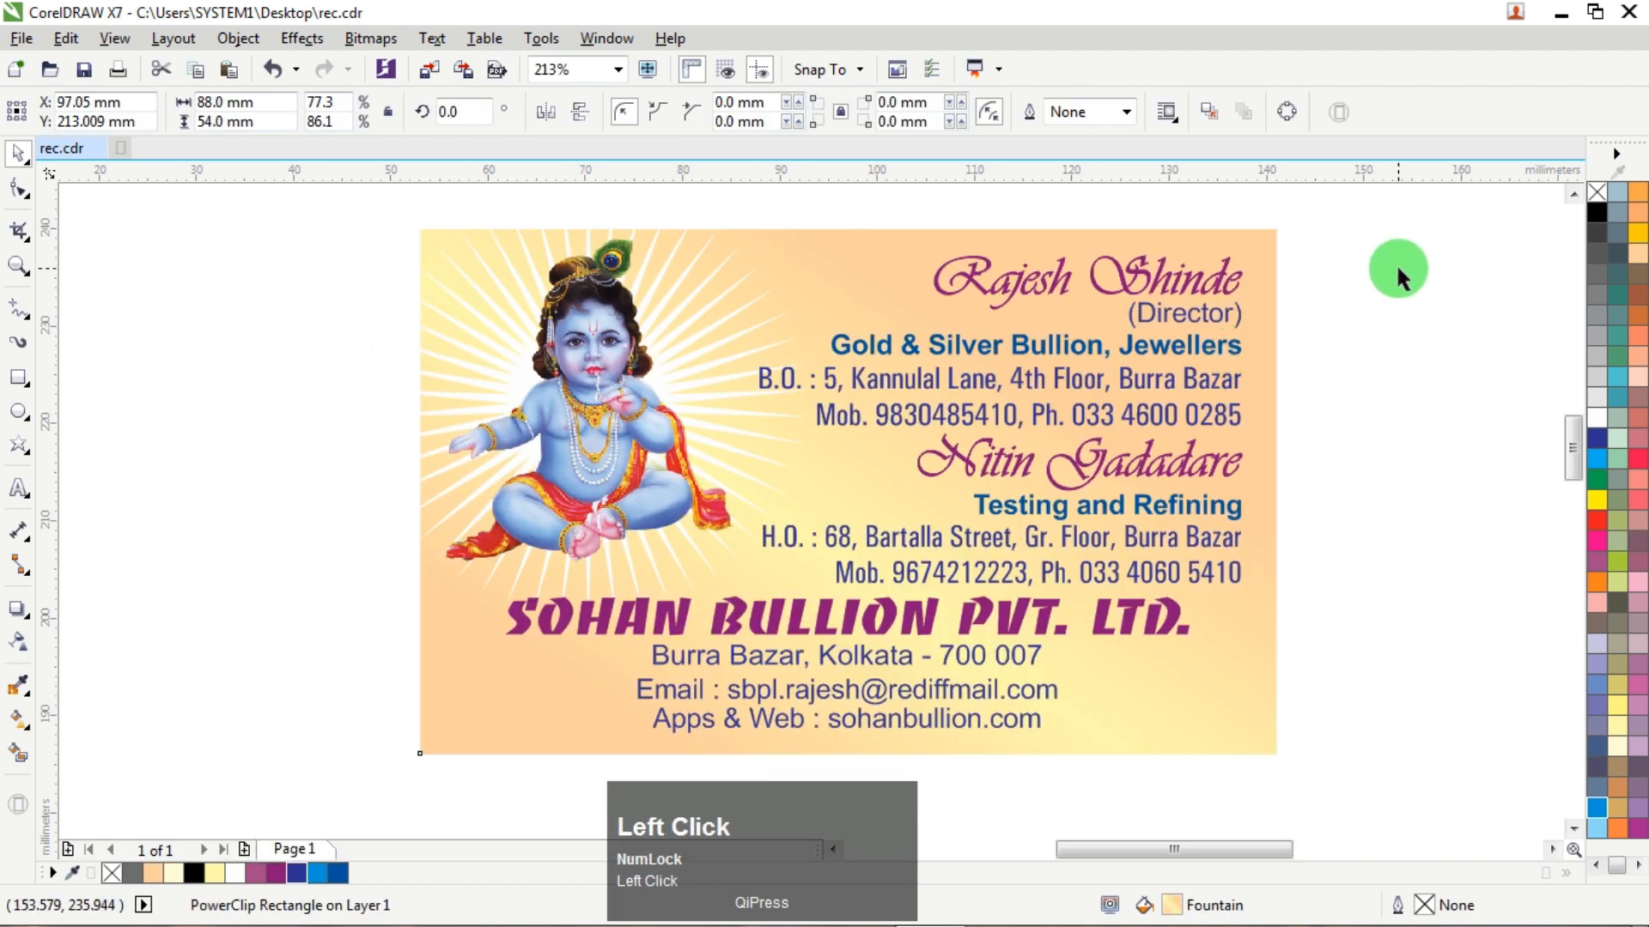